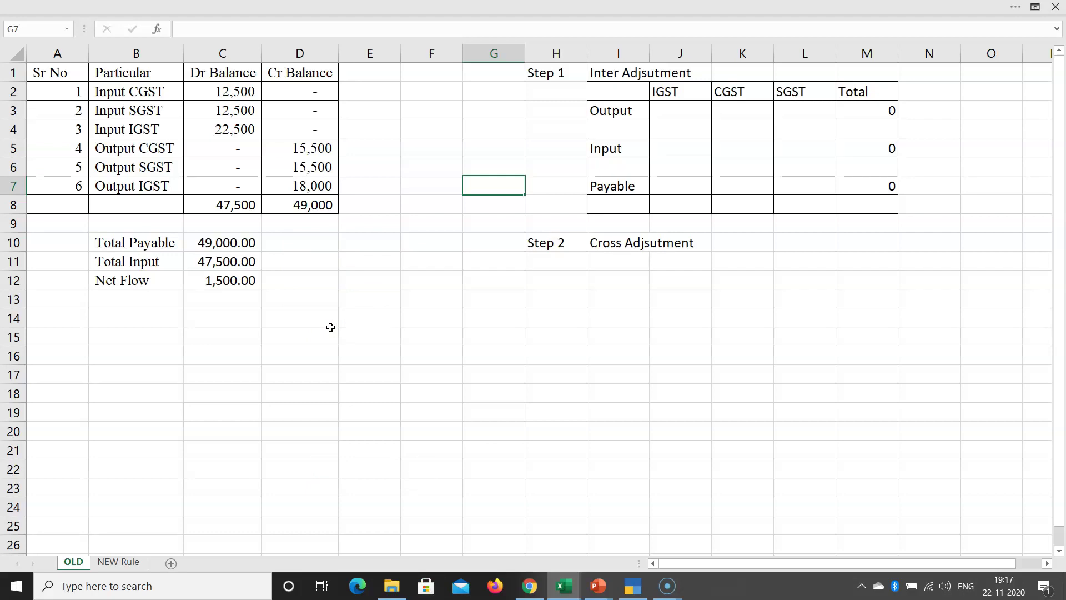
Examine the debit balances of the input GST accounts and the credit balances of the output GST accounts
left_click(217, 51)
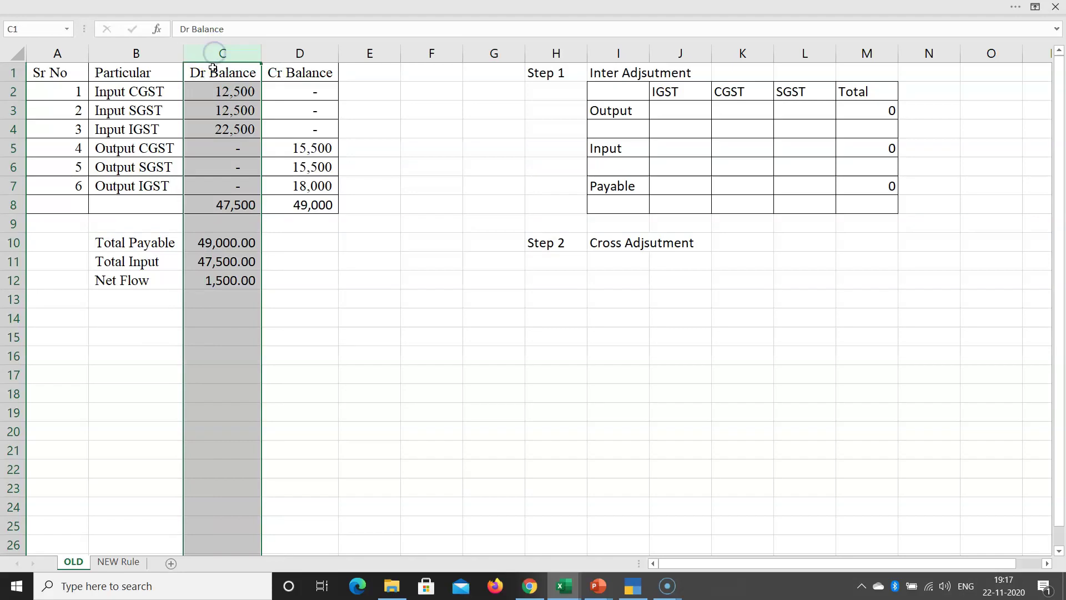
left_click(214, 57)
left_click_drag(153, 91, 226, 134)
left_click_drag(305, 147, 315, 189)
left_click_drag(53, 148, 293, 176)
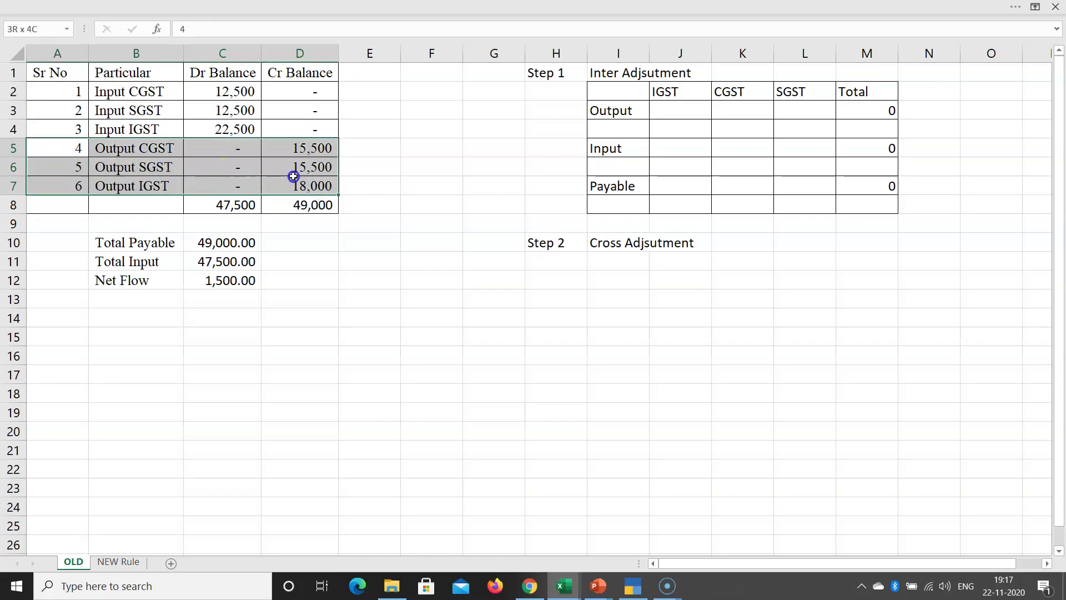
left_click_drag(65, 91, 222, 132)
left_click(209, 93)
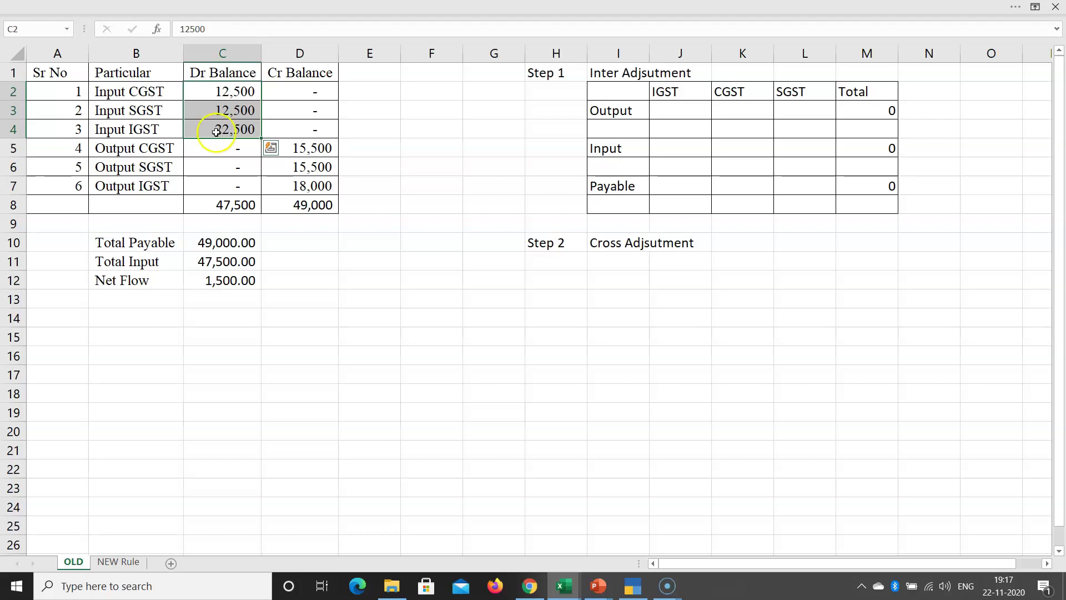
left_click_drag(297, 147, 300, 187)
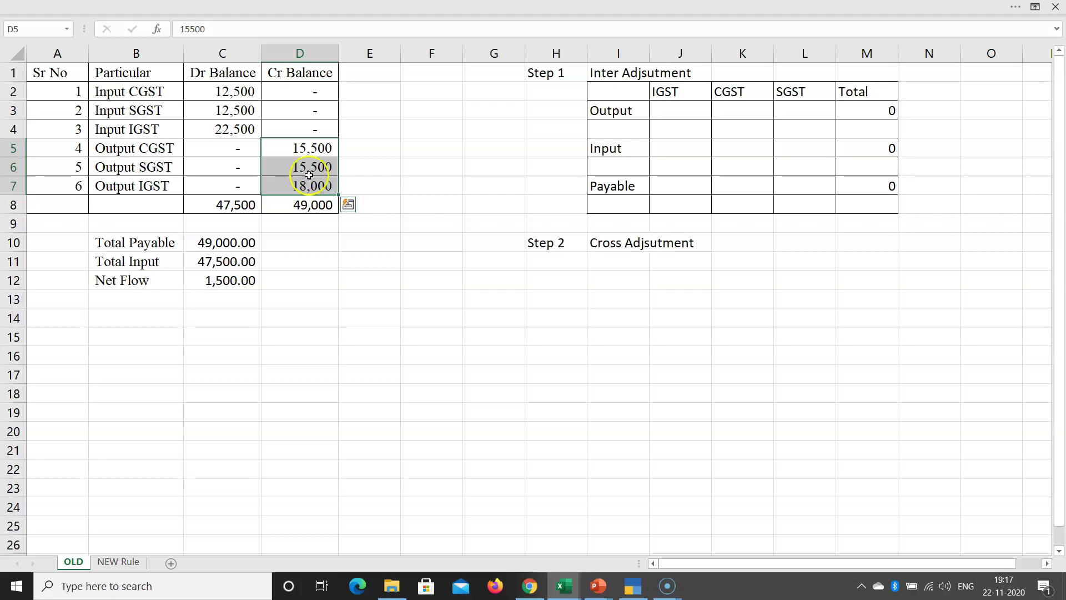
left_click(305, 204)
left_click_drag(300, 144, 302, 186)
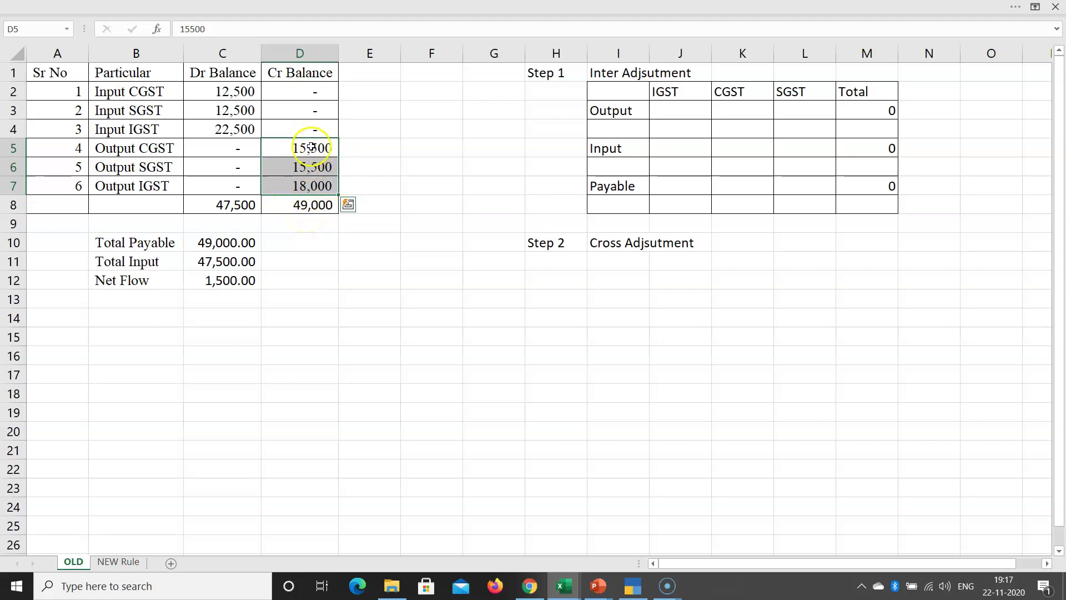
Review the Total Payable, Total Input and Net Flow formulas below the balance table
left_click(210, 243)
left_click(220, 206)
left_click(200, 261)
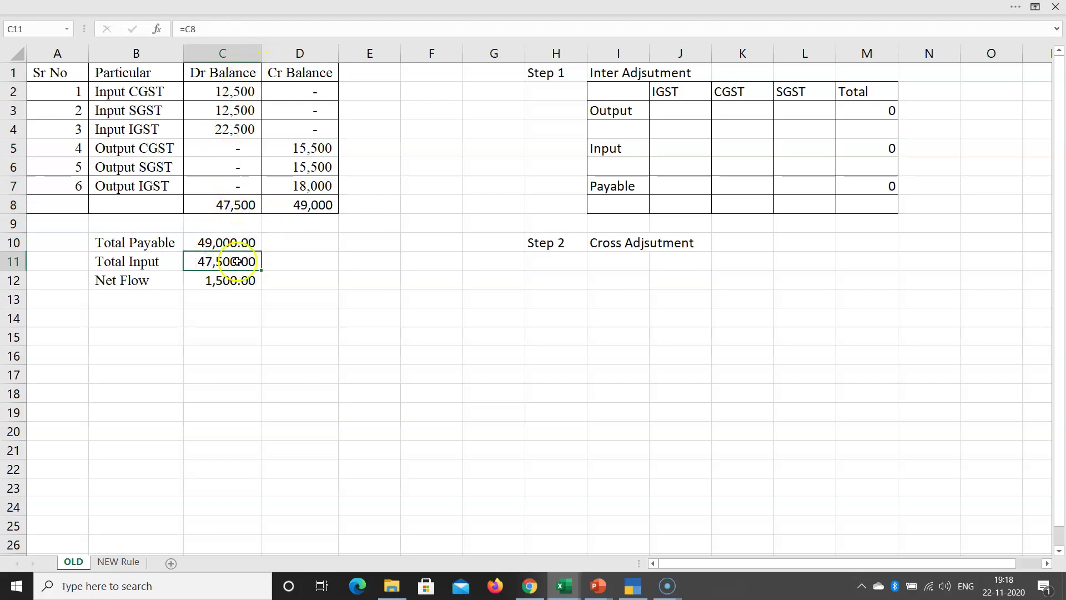
left_click(219, 281)
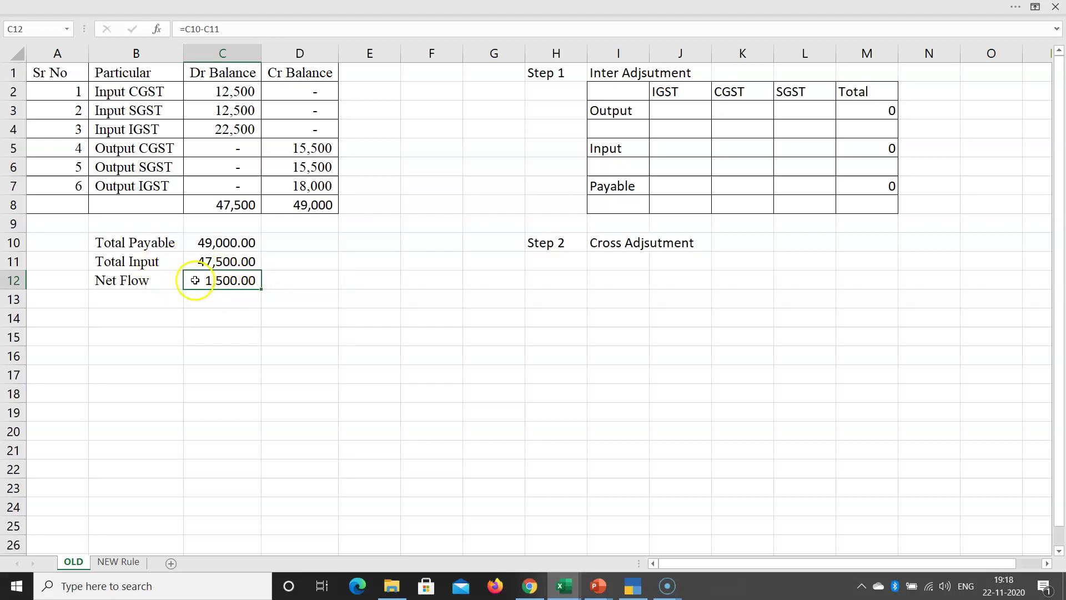
left_click(201, 242)
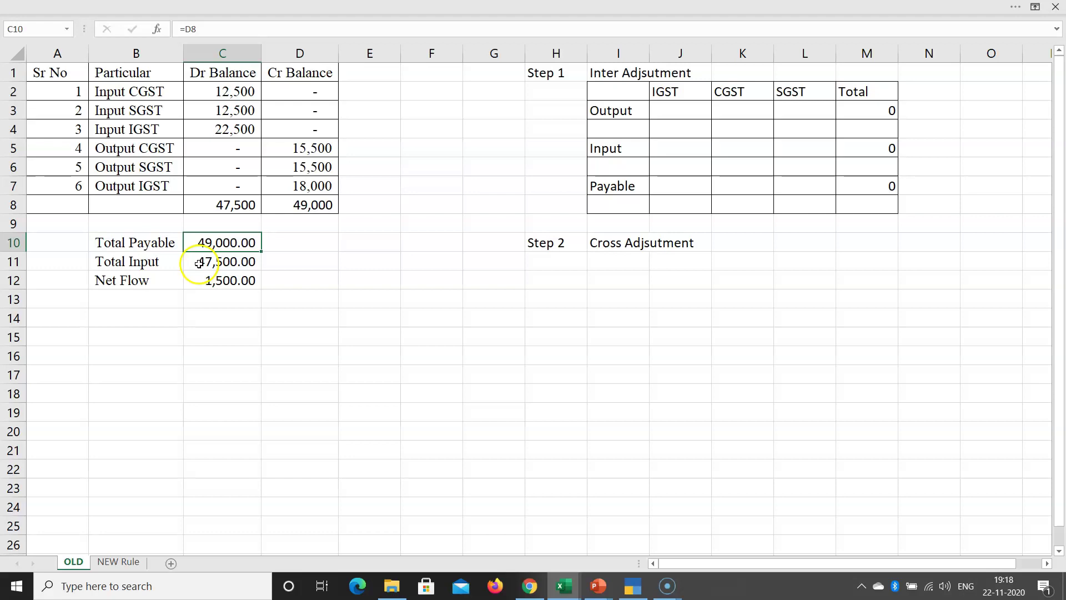
left_click(200, 281)
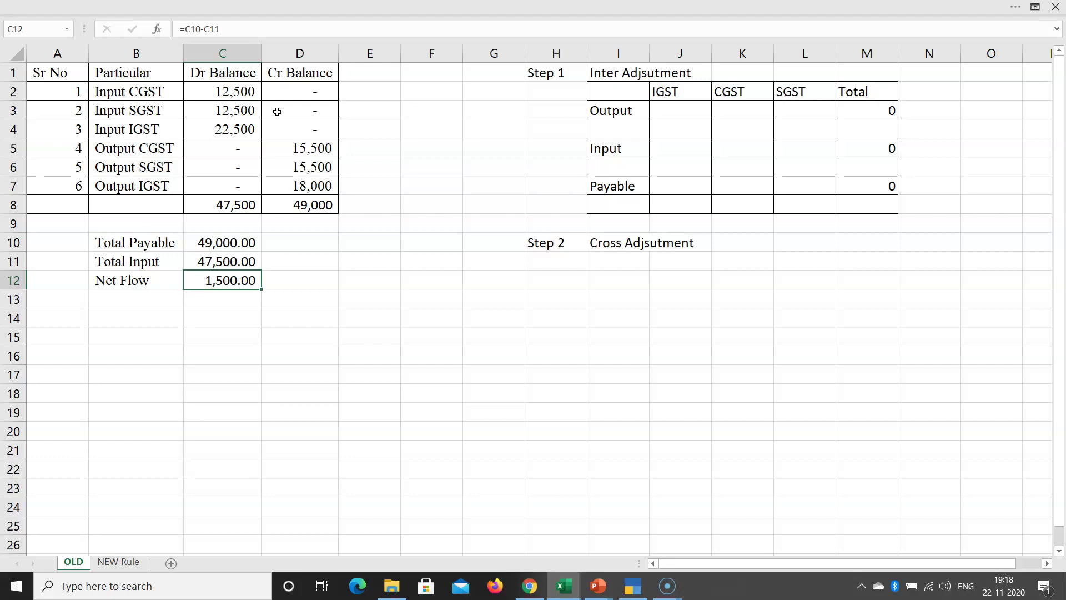
Fill the Output row of the Step 1 table with IGST 18000, CGST 15500 and SGST 15500
left_click(670, 107)
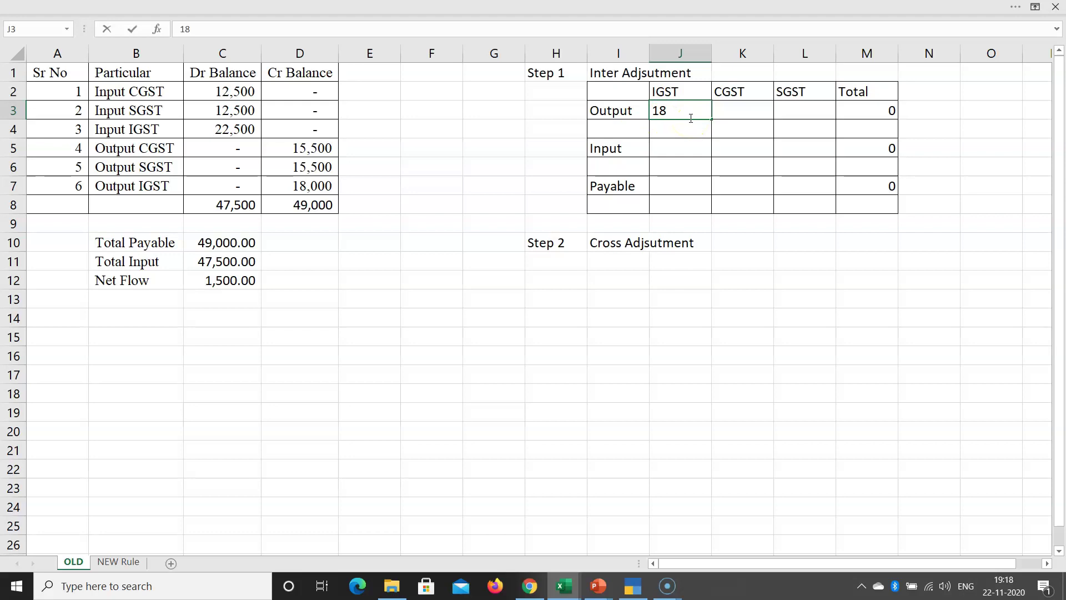
key("Return")
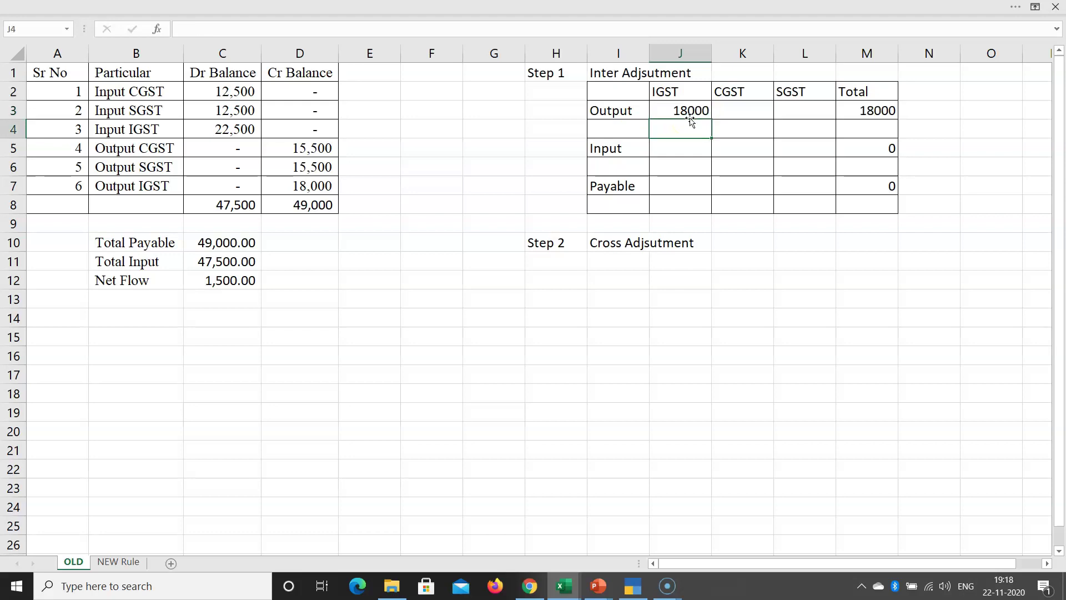
left_click(692, 115)
key("Right")
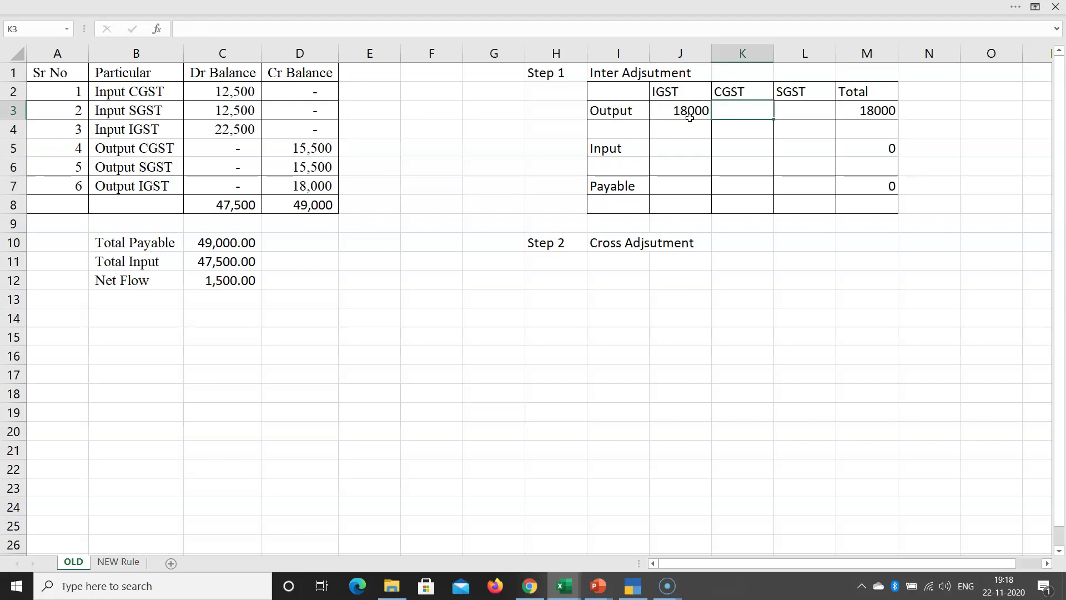
type("15500")
key("Return")
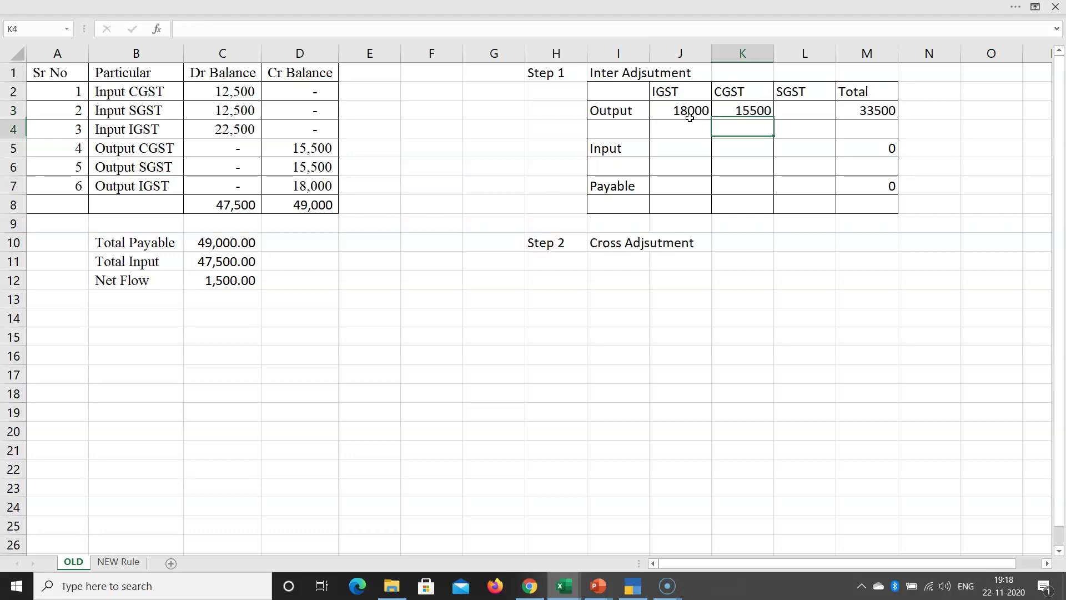
key("Up")
key("Right")
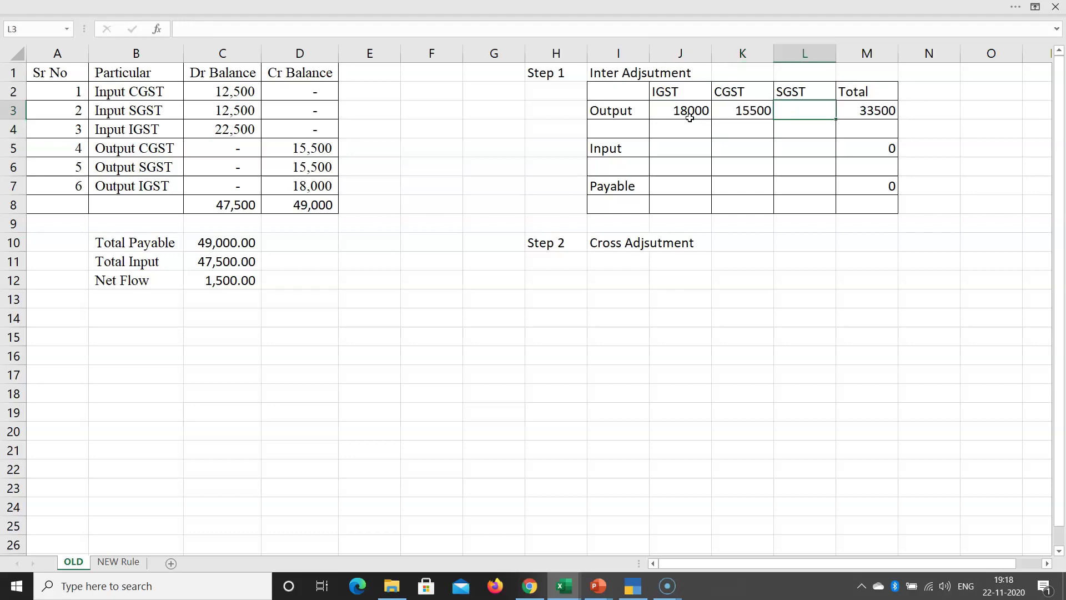
key("Return")
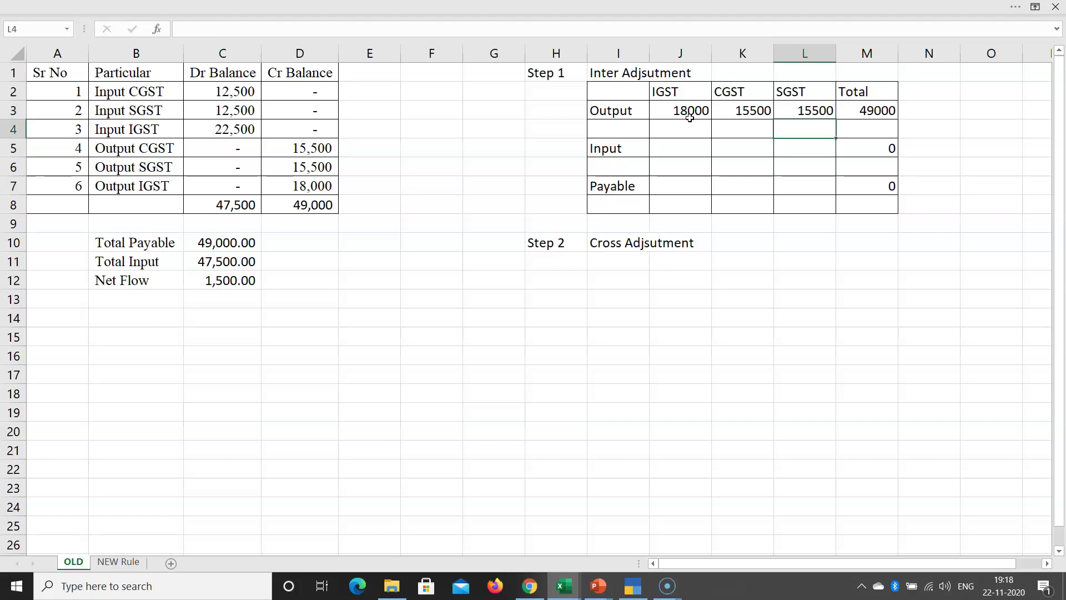
left_click(688, 115)
left_click(738, 109)
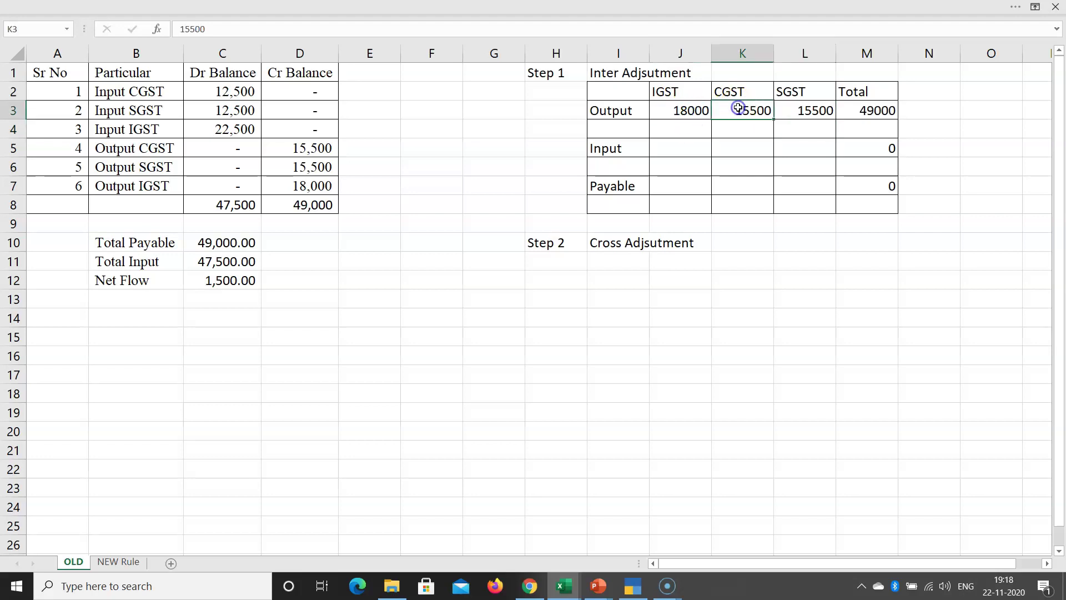
left_click(806, 110)
left_click(680, 117)
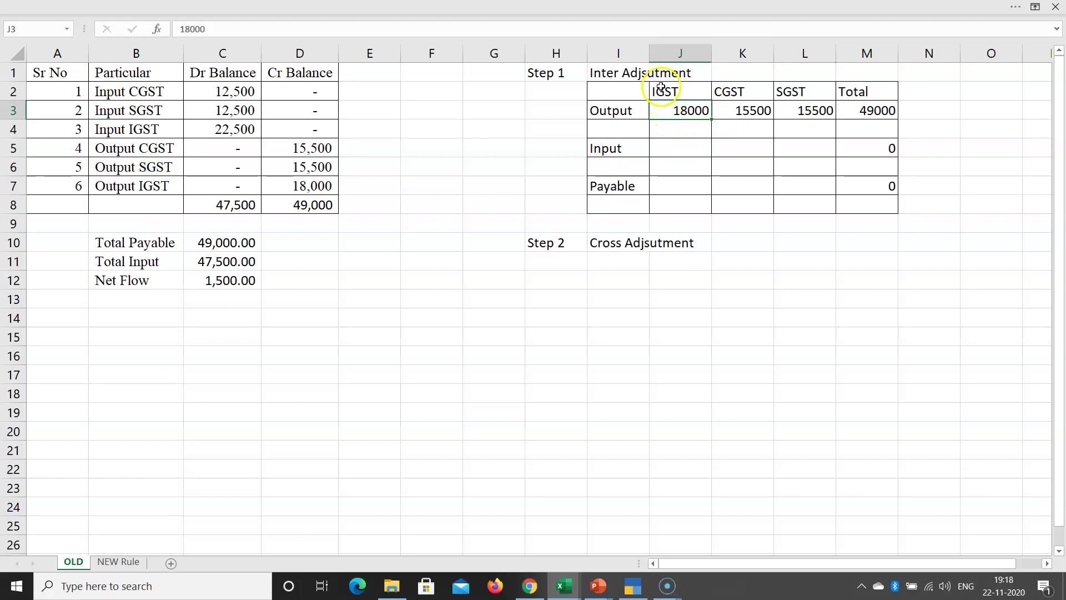
Fill the Input row of the Step 1 table with IGST 22500, CGST 12500 and SGST 12500
left_click(666, 148)
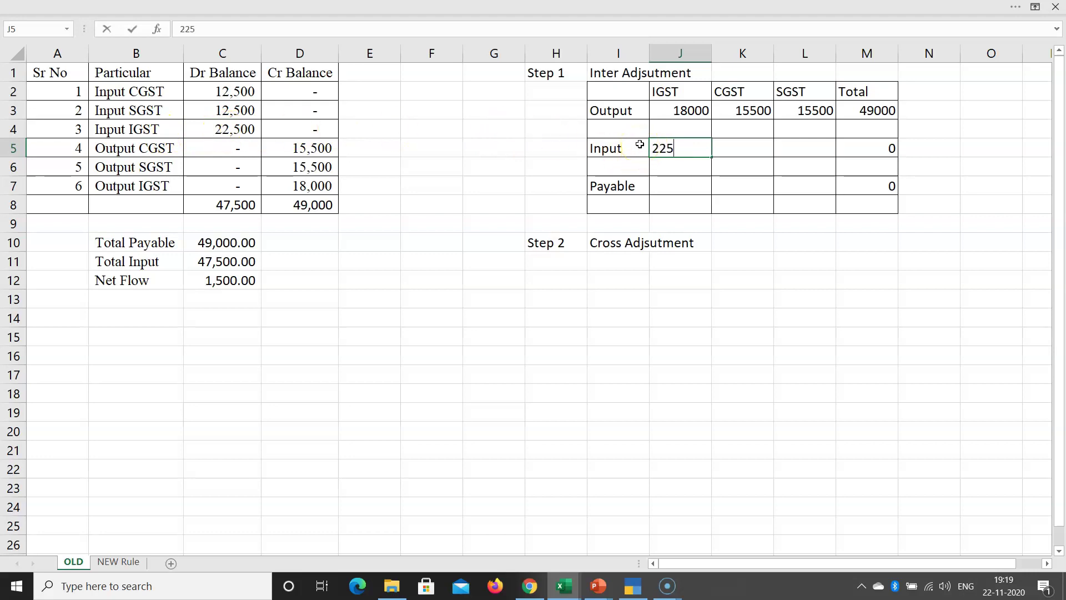
key("Return")
key("Up")
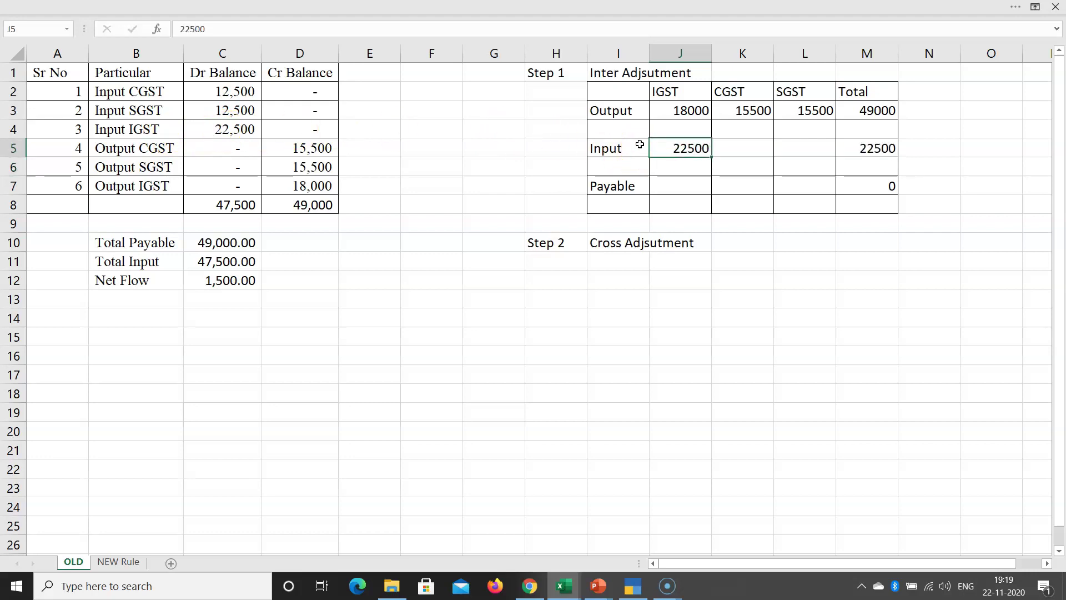
key("Right")
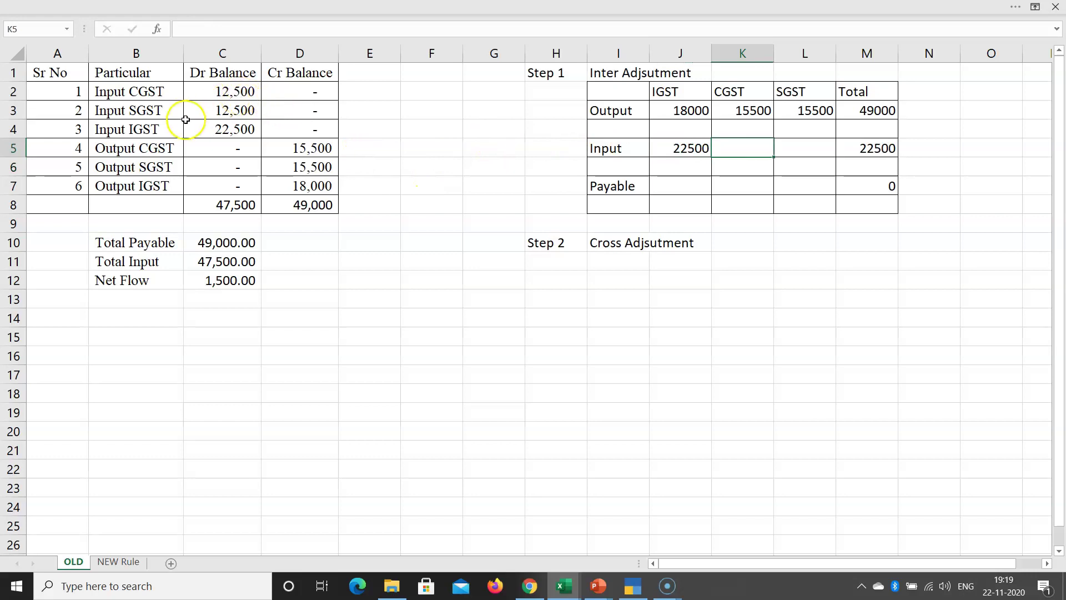
key("Return")
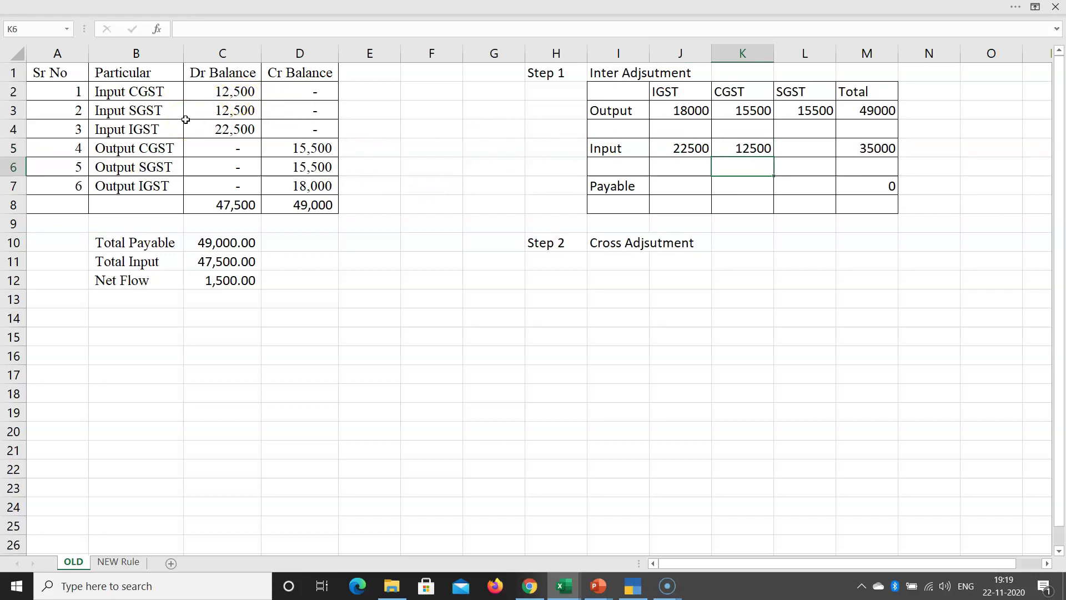
key("Right")
key("Up")
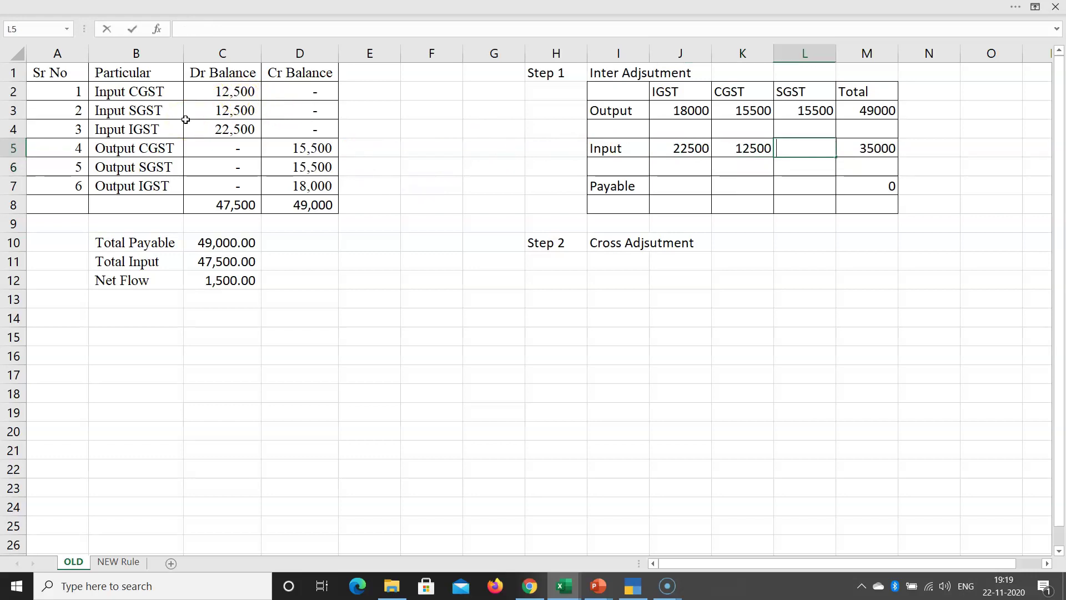
key("Return")
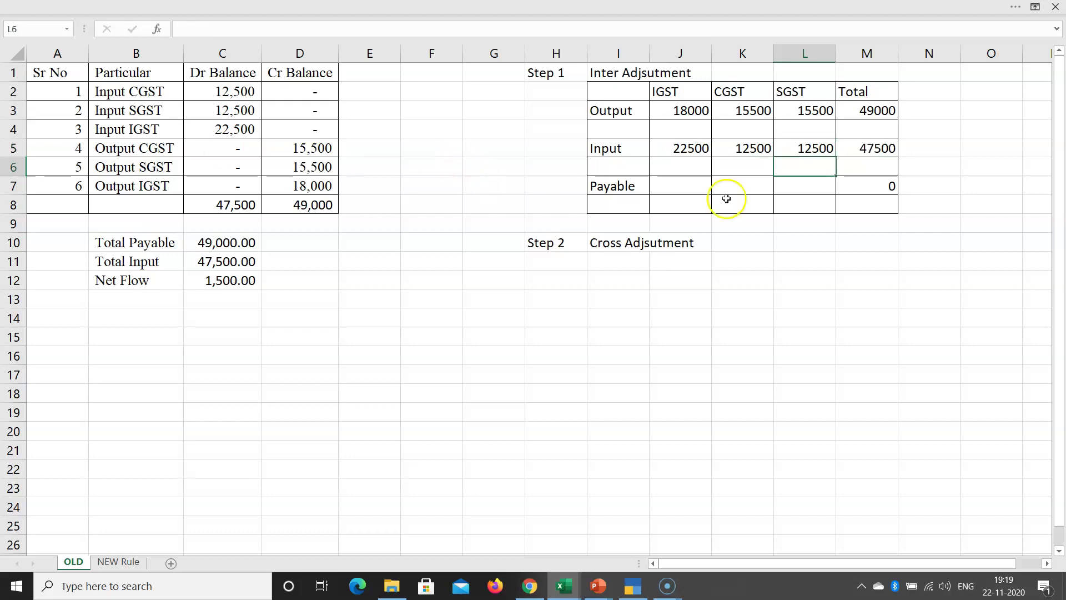
Compare the Output and Input amounts for IGST, CGST and SGST in the Step 1 table
left_click_drag(744, 147, 784, 151)
left_click_drag(741, 110, 798, 110)
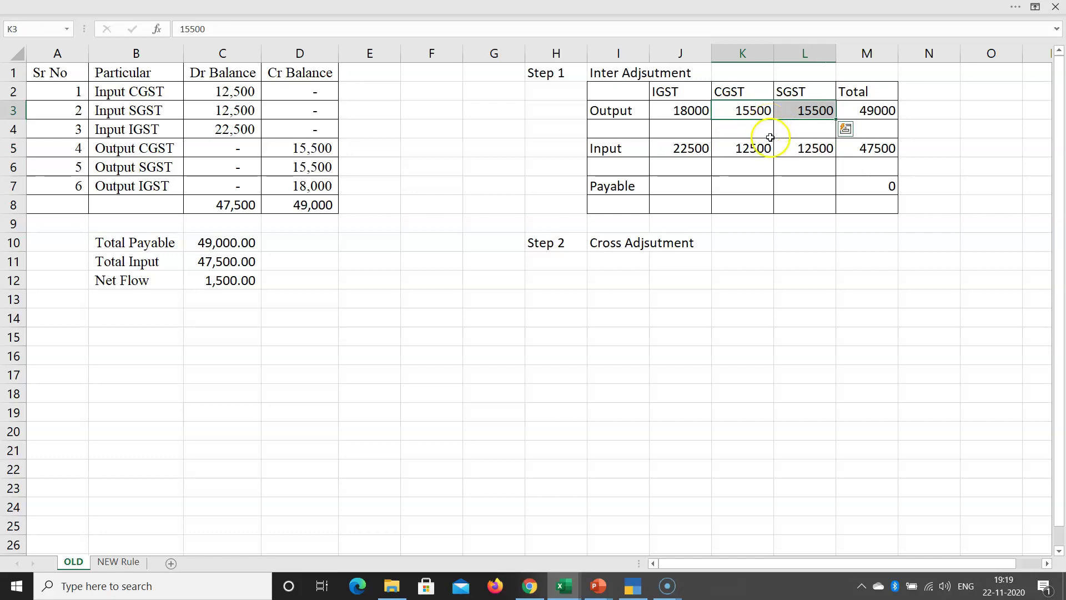
left_click(622, 148)
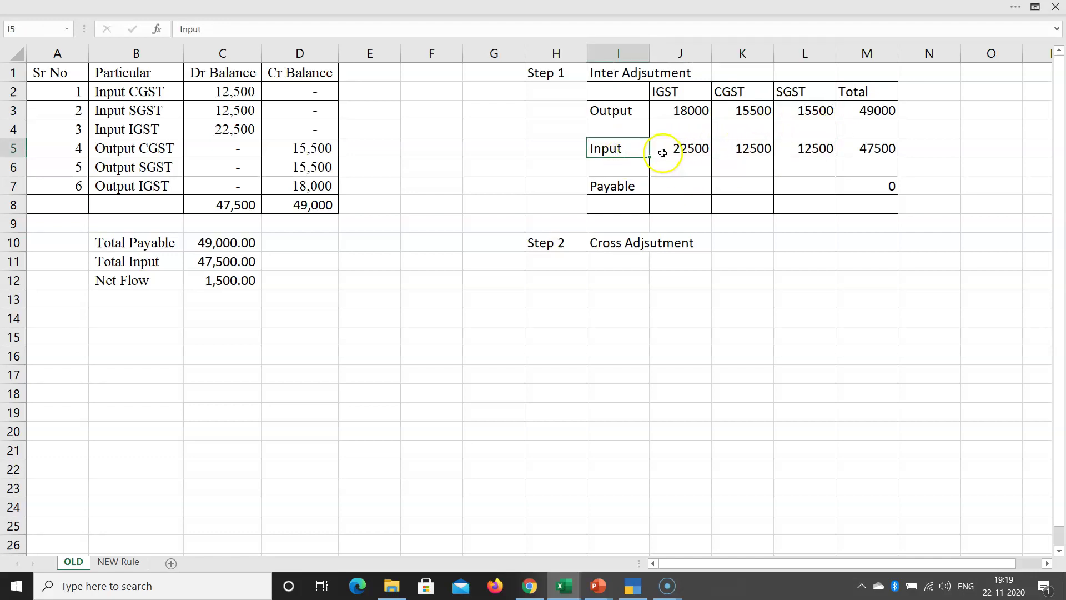
left_click_drag(615, 150, 769, 149)
left_click(807, 155)
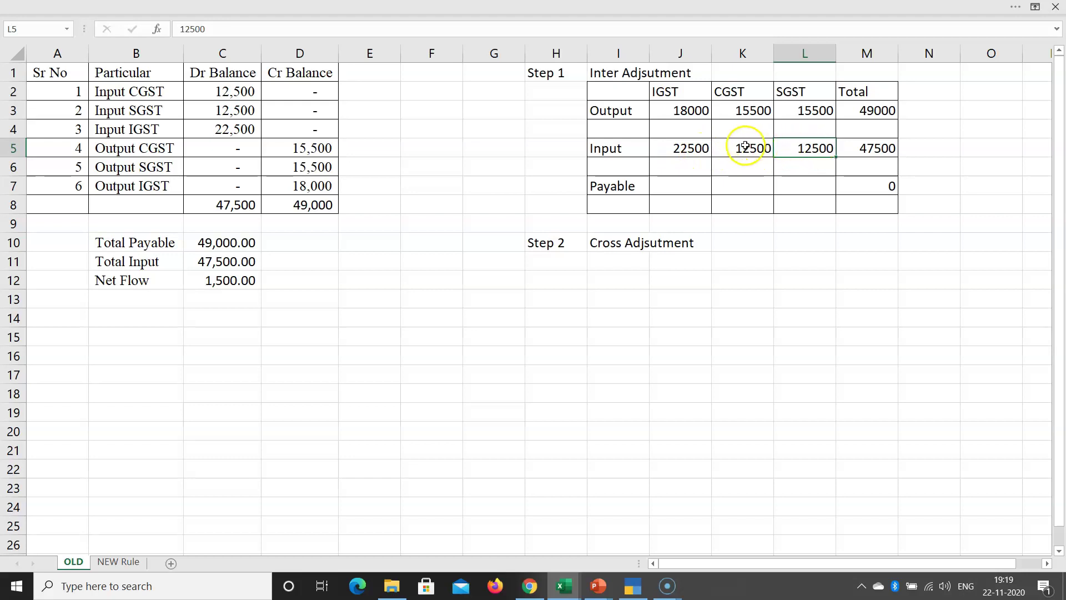
left_click(672, 150)
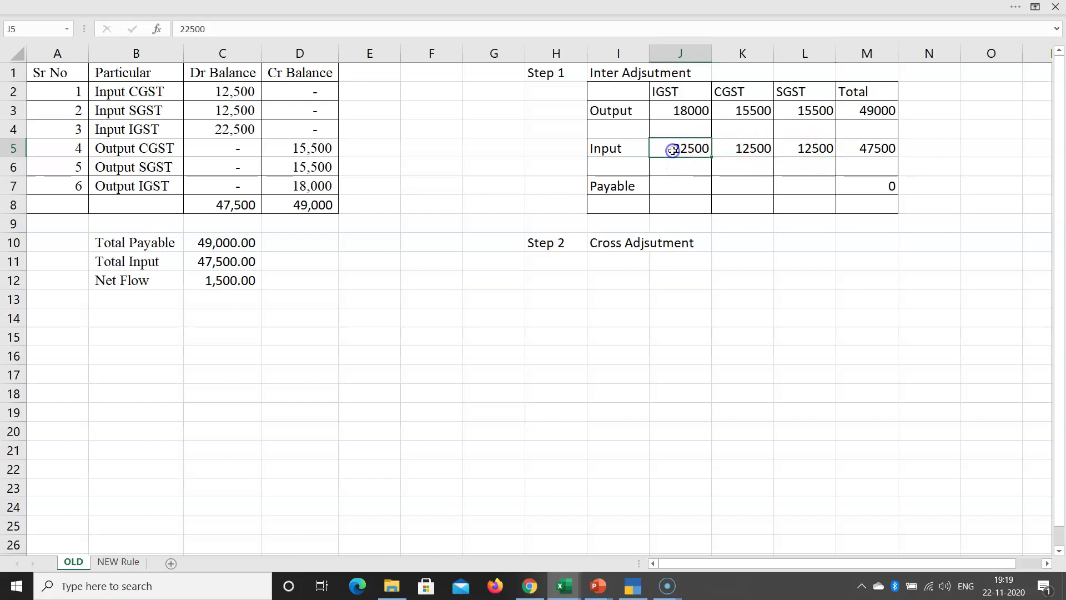
left_click(732, 152)
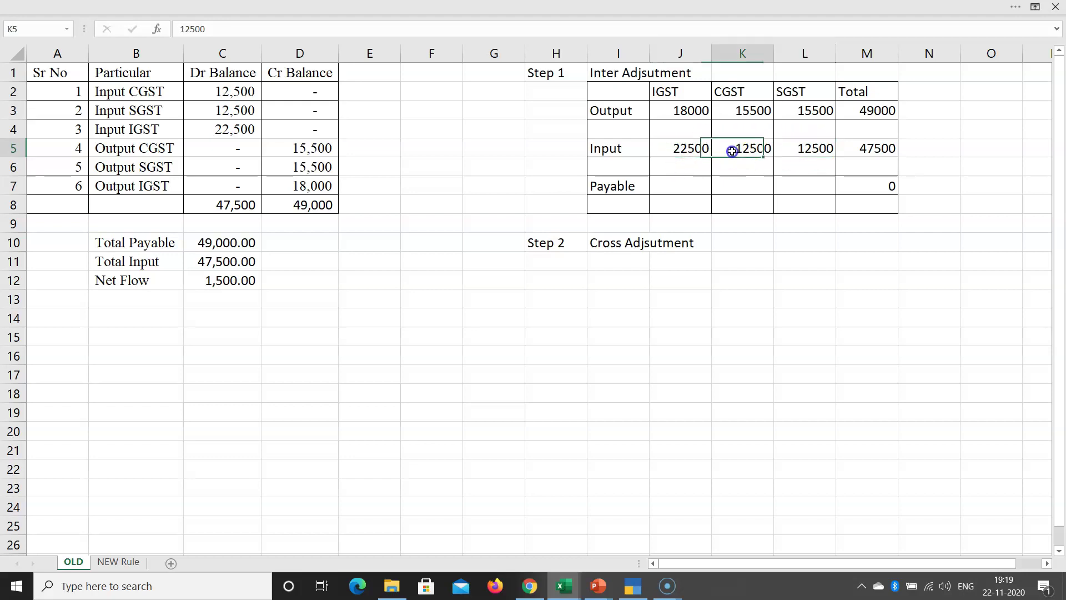
left_click(803, 148)
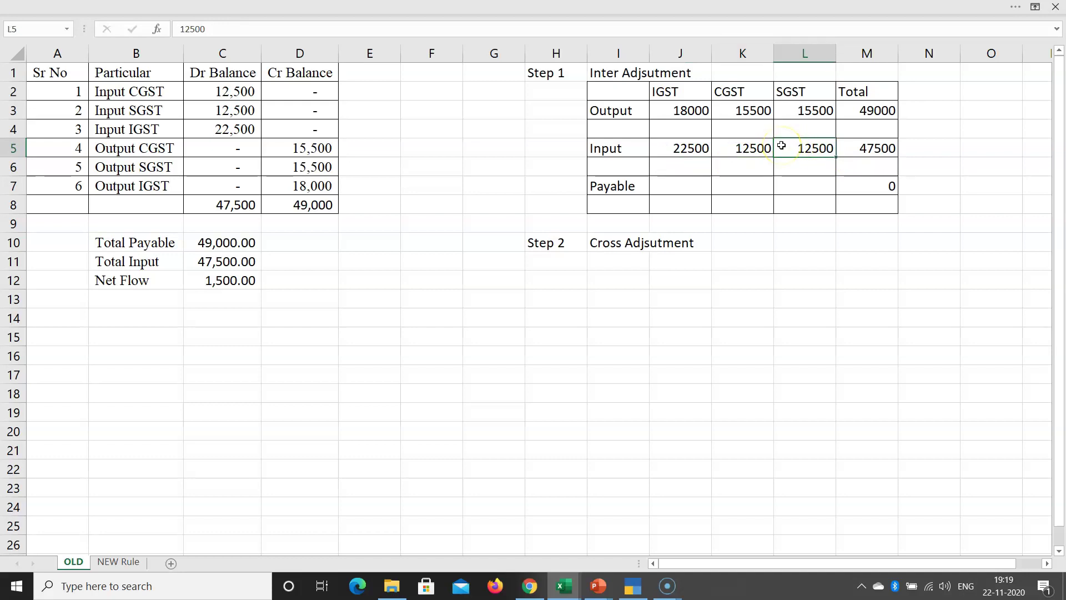
left_click(677, 149)
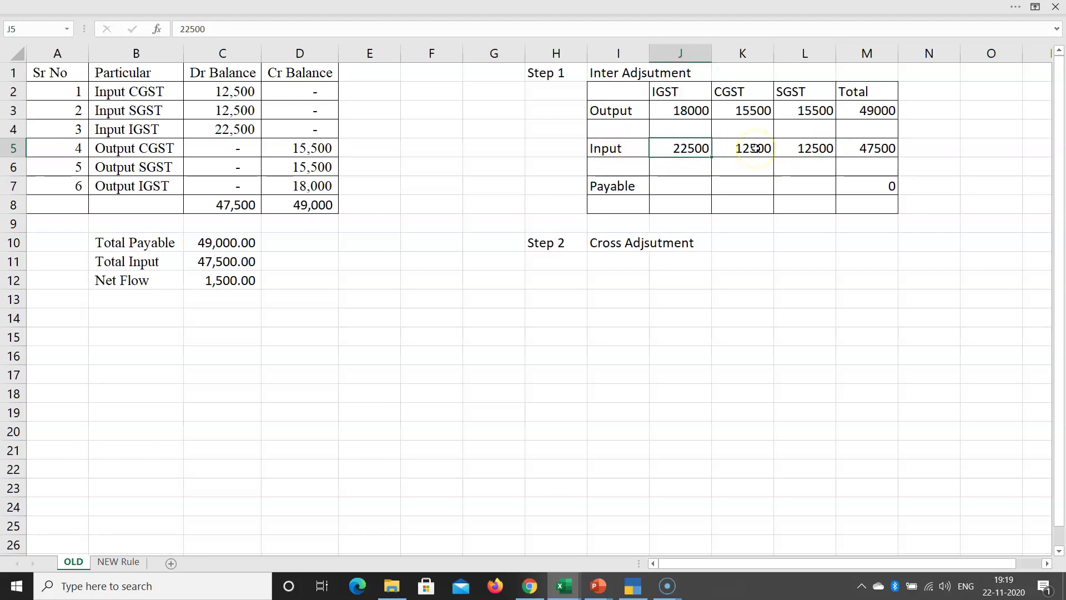
left_click(735, 148)
left_click(807, 149)
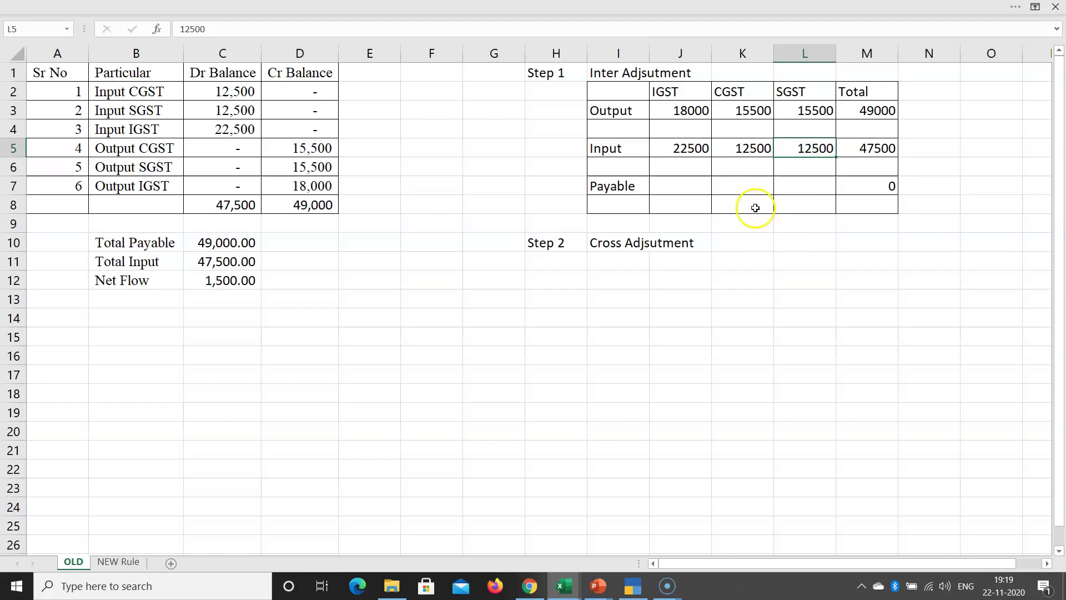
left_click(638, 110)
left_click(641, 144)
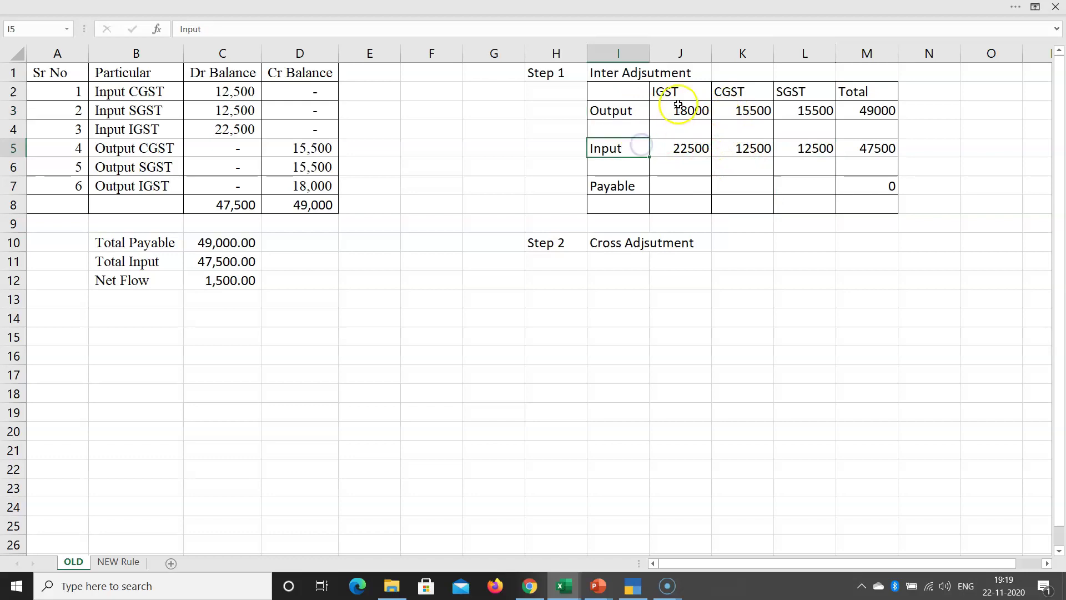
Calculate the IGST payable in J7 of the Step 1 table with the formula =J3-J5
left_click(678, 184)
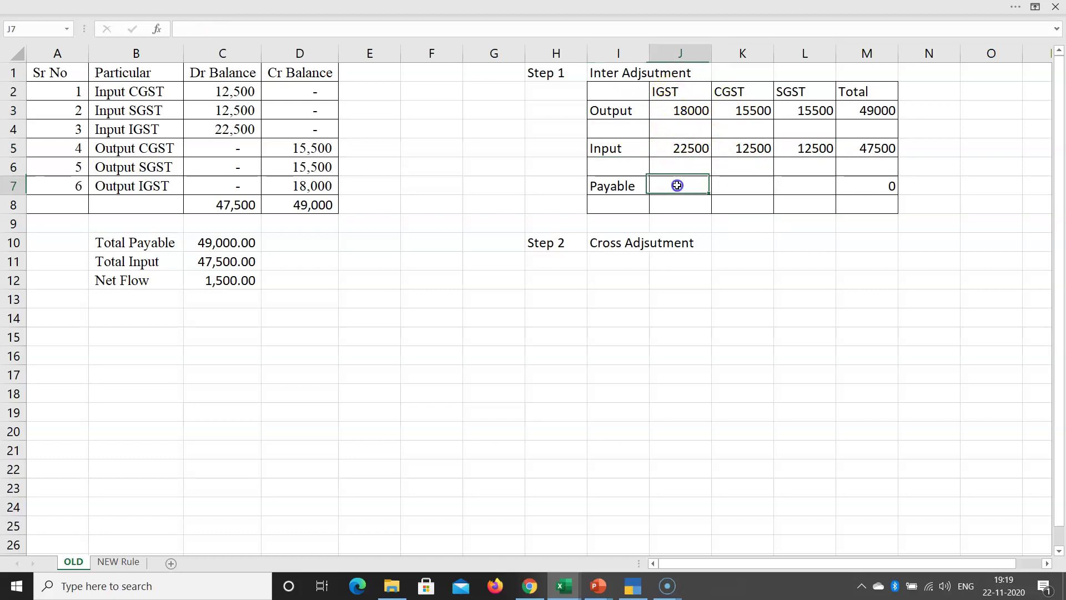
type("=")
key("Up")
key("Up")
key("Up")
key("Up")
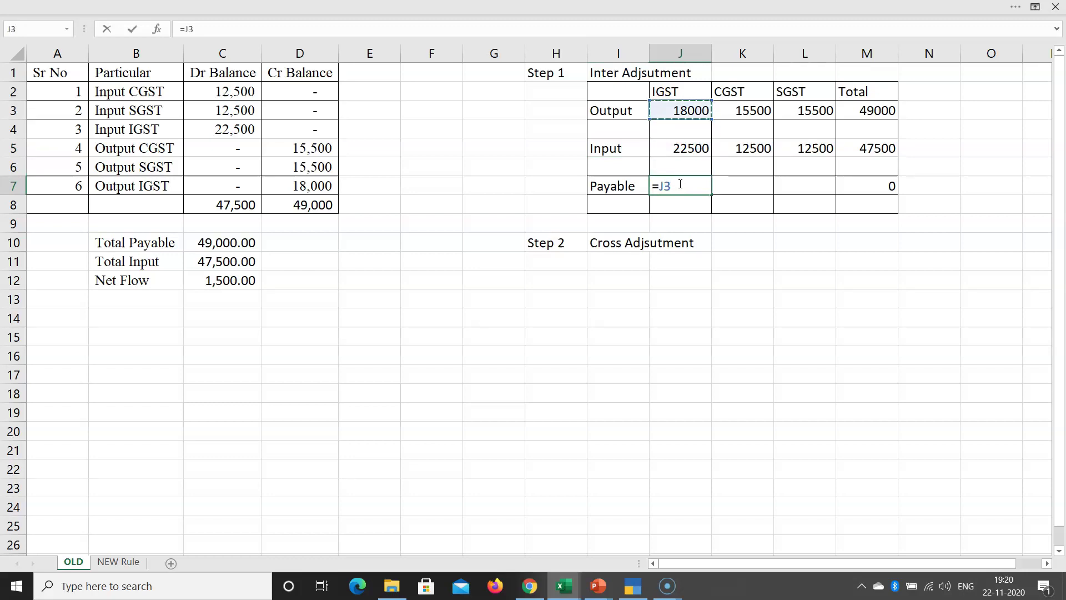
type("-")
key("Up")
key("Up")
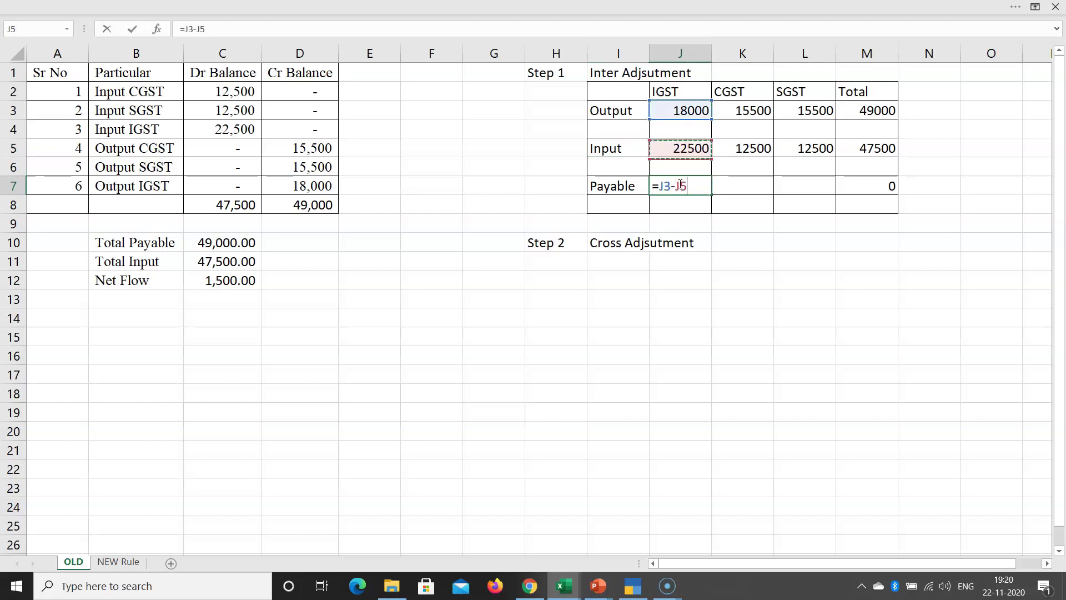
key("Return")
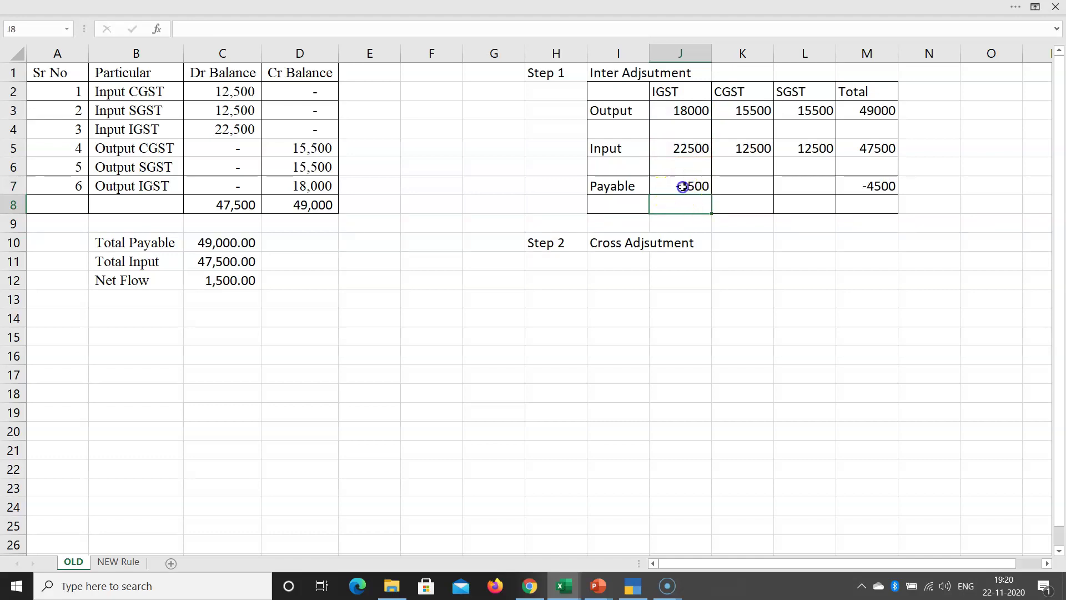
left_click(682, 187)
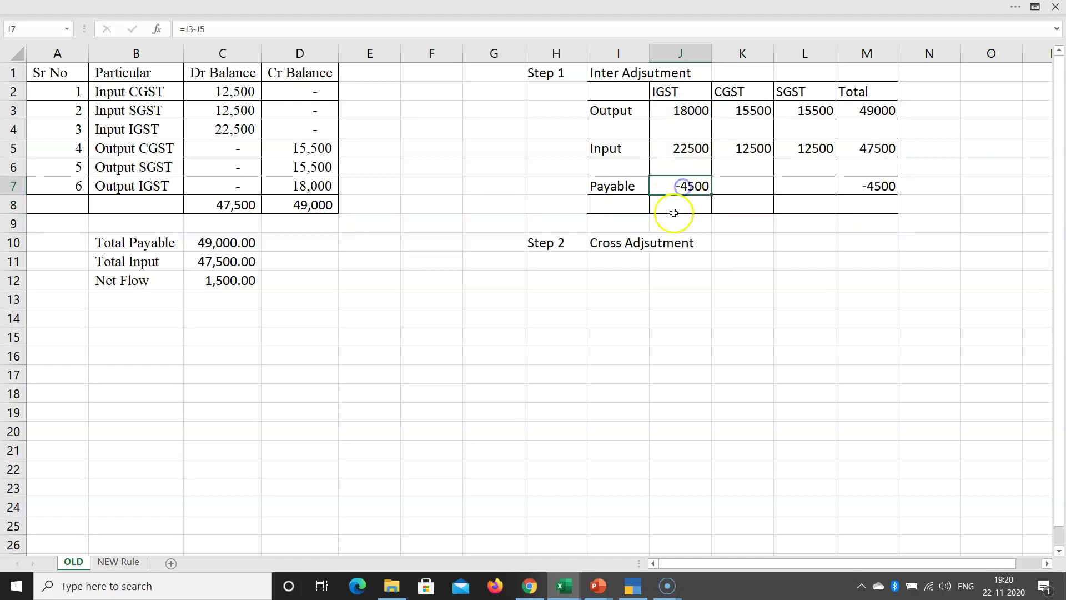
Calculate the CGST payable in K7 of the Step 1 table with the formula =K3-K5
left_click(741, 185)
type("=")
key("Up")
key("Up")
key("Up")
key("Up")
type("-")
key("Up")
key("Up")
key("Return")
left_click(741, 186)
Calculate the SGST payable in L7 of the Step 1 table with the formula =L3-L5
left_click(797, 186)
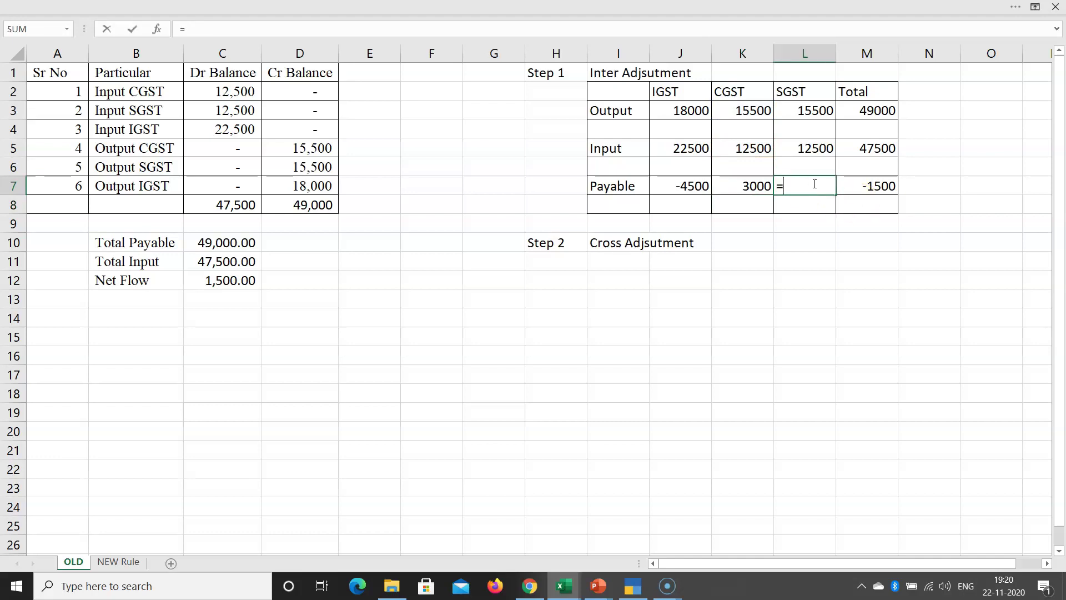
type("=")
key("Up")
key("Up")
key("Up")
key("Up")
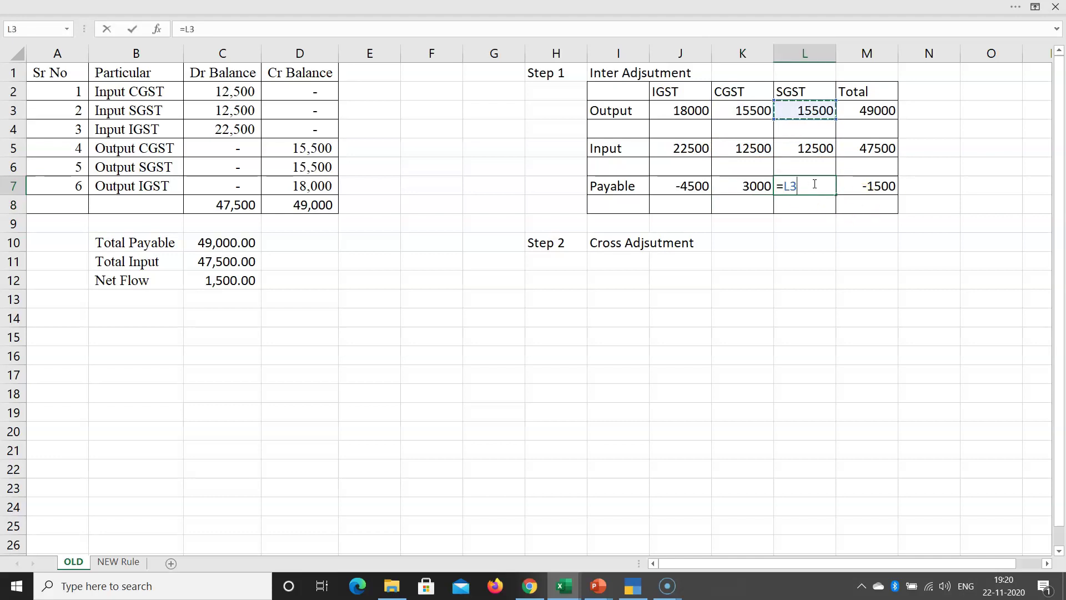
type("-")
key("Up")
key("Up")
key("Return")
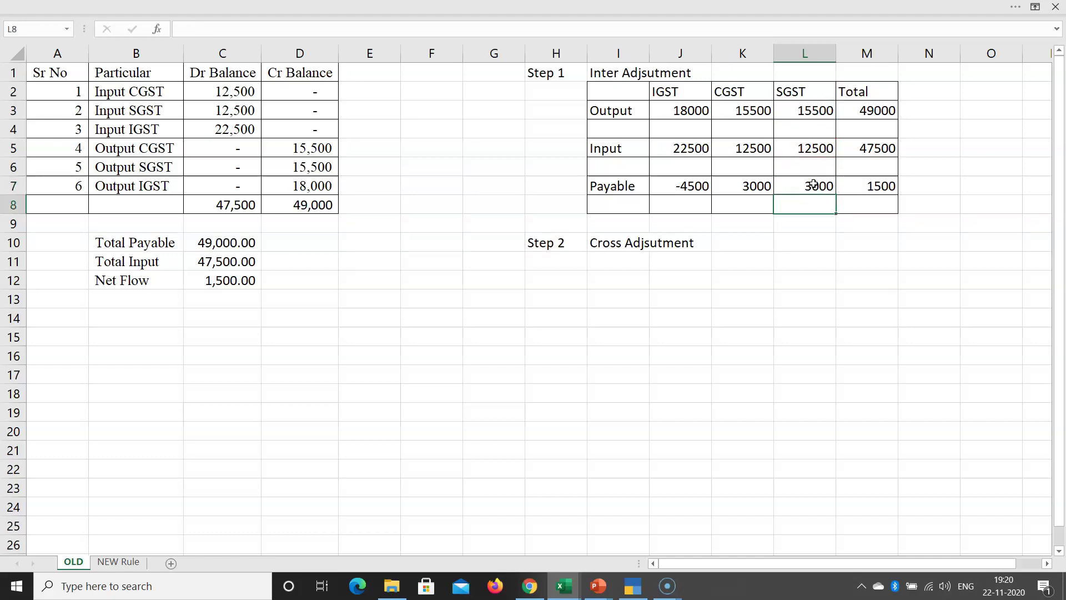
Compare the Step 1 Payable total with Net Flow and examine the IGST, CGST and SGST payable amounts
left_click(873, 189)
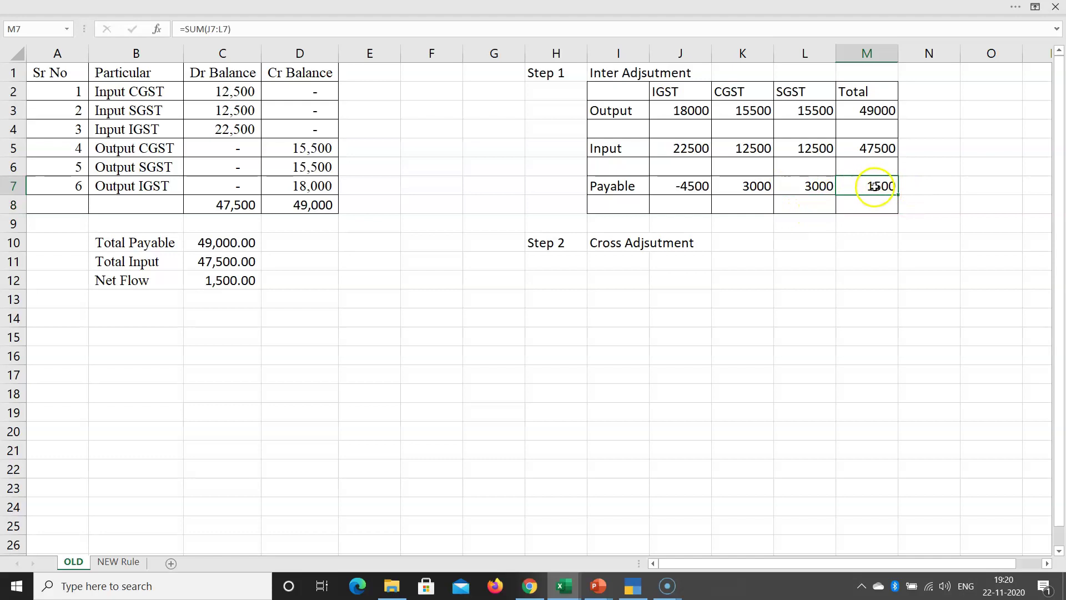
left_click(212, 282)
left_click(869, 187)
left_click(688, 189)
left_click(739, 186)
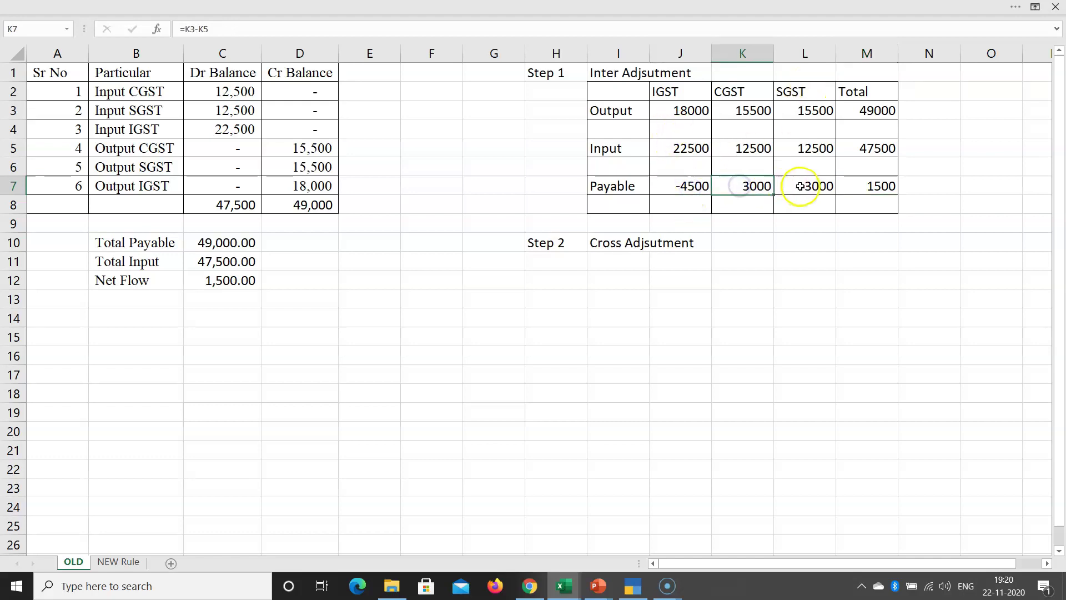
left_click(799, 186)
left_click(750, 186)
left_click(804, 185)
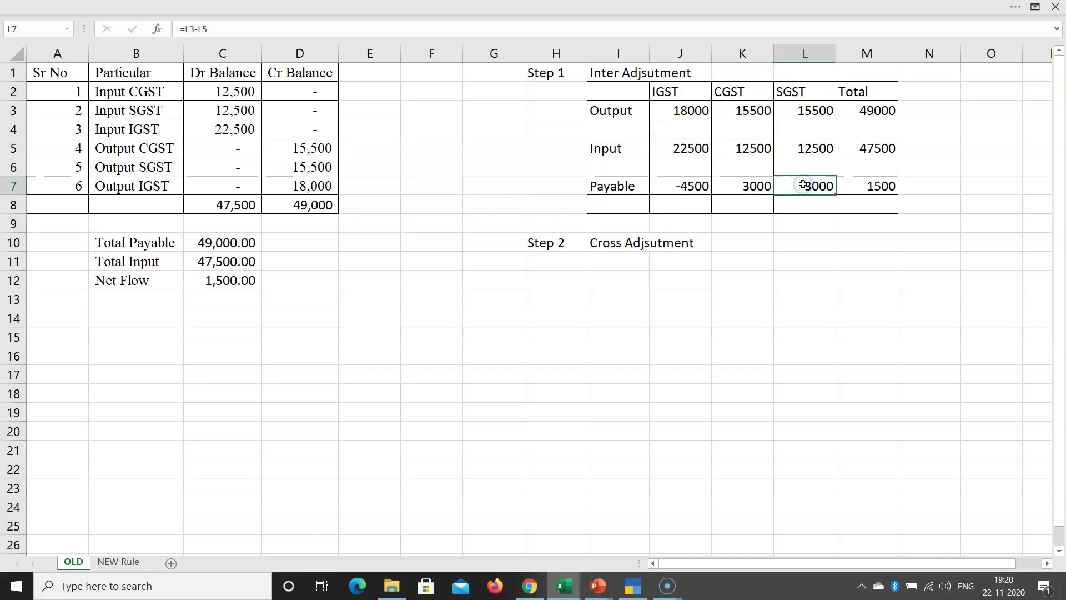
left_click(742, 187)
left_click(805, 186)
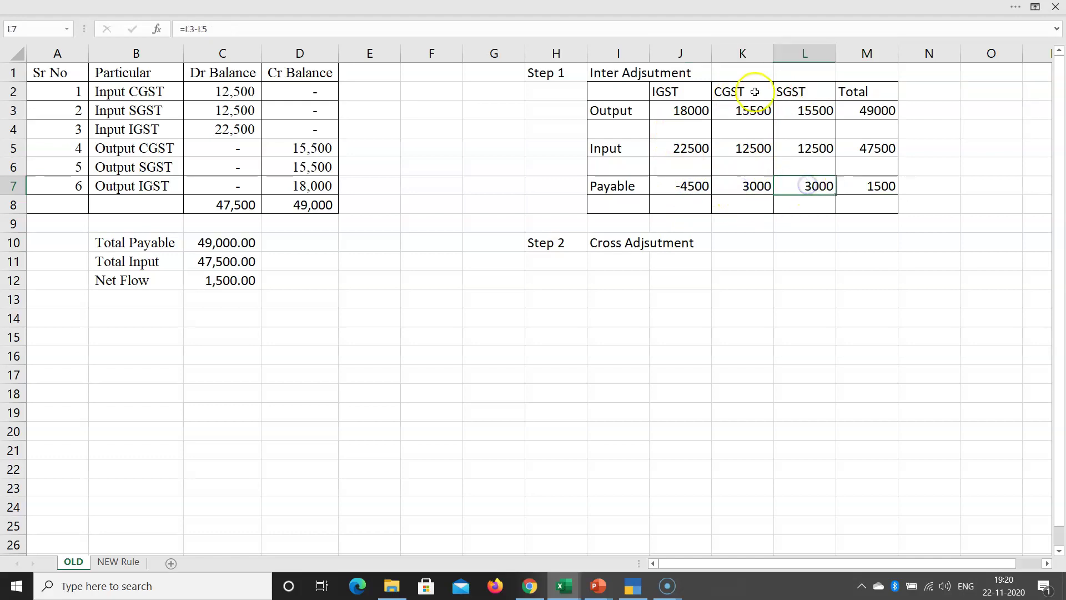
left_click(699, 186)
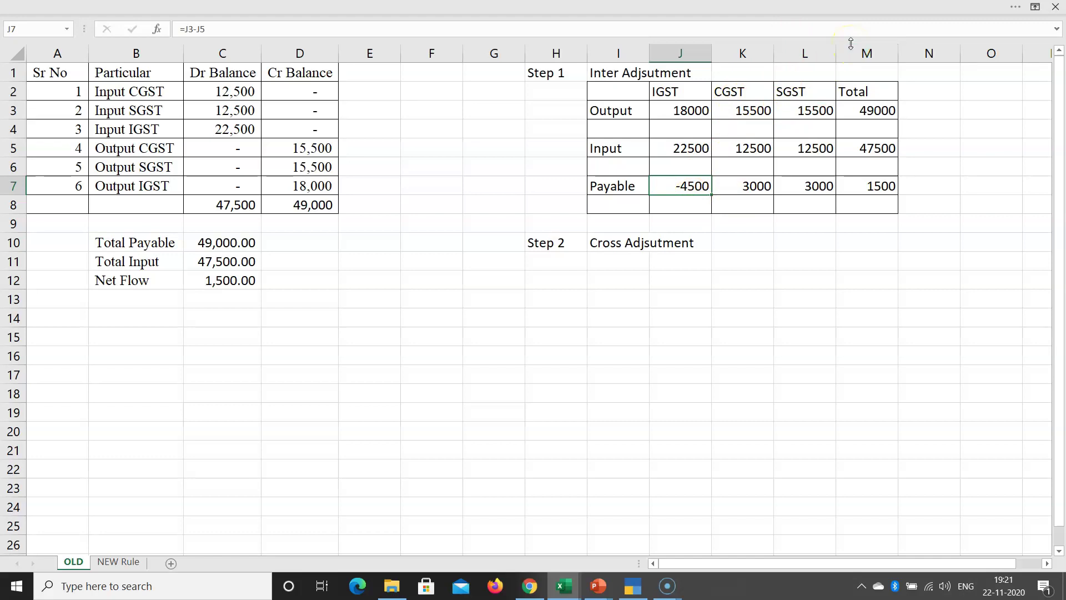
left_click(752, 190)
left_click(689, 188)
Add an ITC row under Cross Adjsutment in row 11 with 4500 in the IGST column
left_click(612, 264)
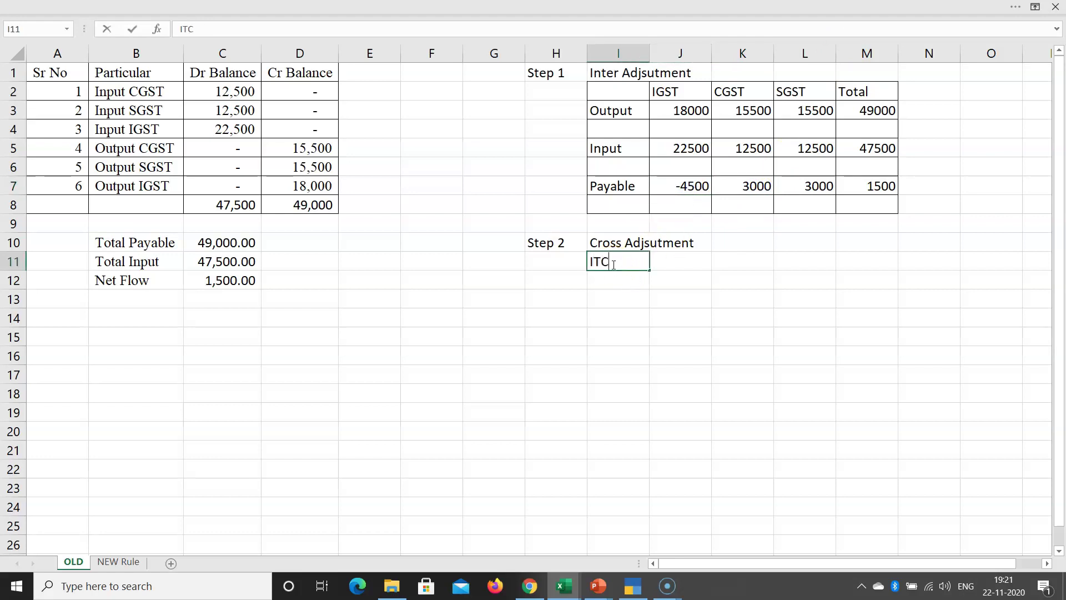
type("ITC")
key("Tab")
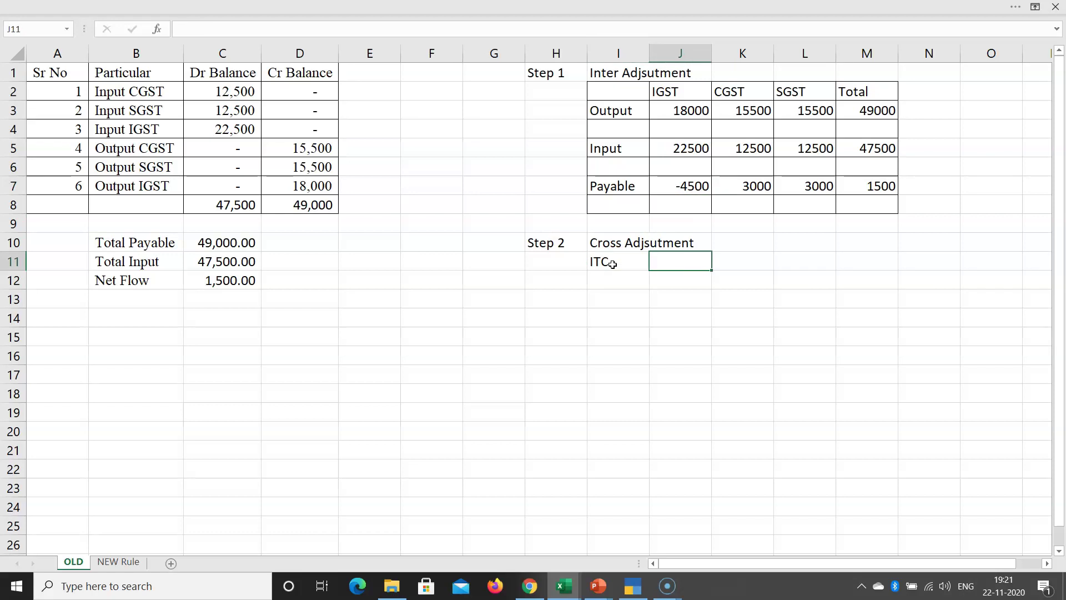
type("4500")
key("Return")
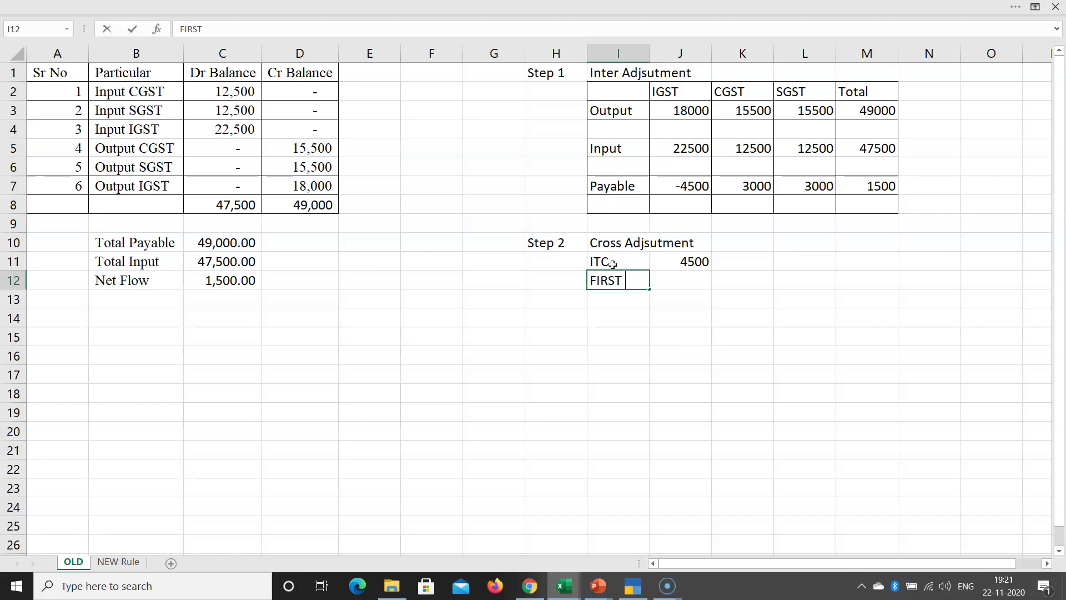
Add a FIRST CGST row below ITC with 3000 in the CGST column, cell K12
type("FIRST CGST")
key("Return")
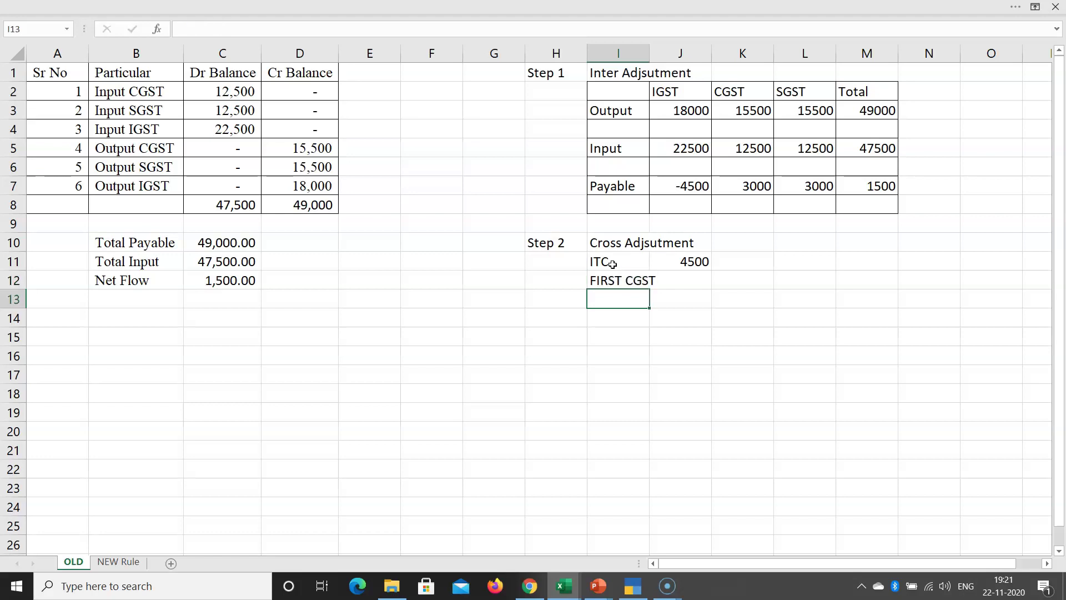
key("Up")
key("Right")
key("Right")
key("Right")
left_click(733, 191)
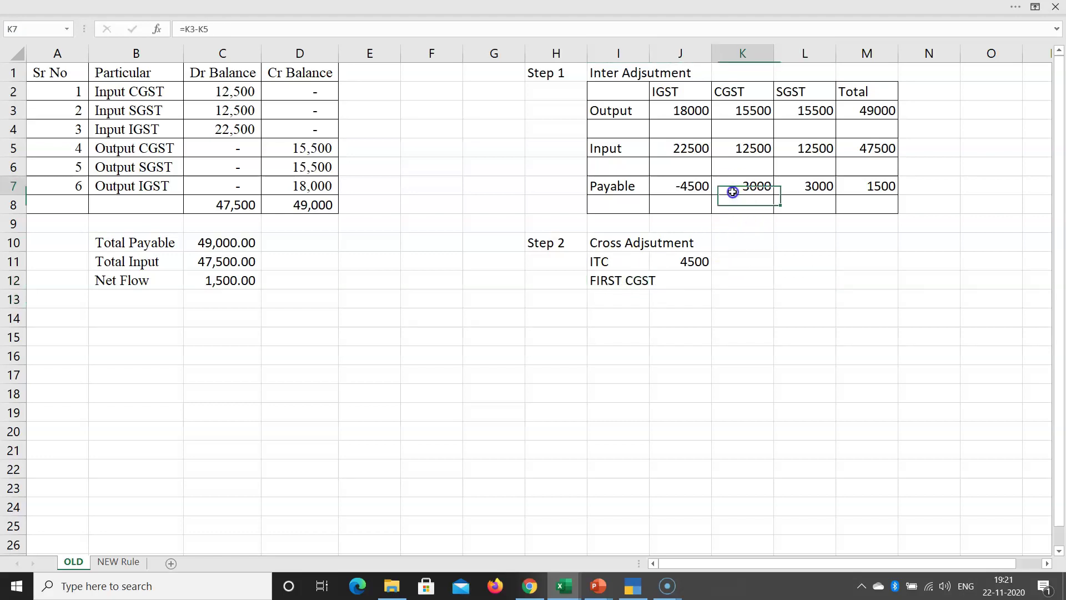
left_click(751, 284)
type("30")
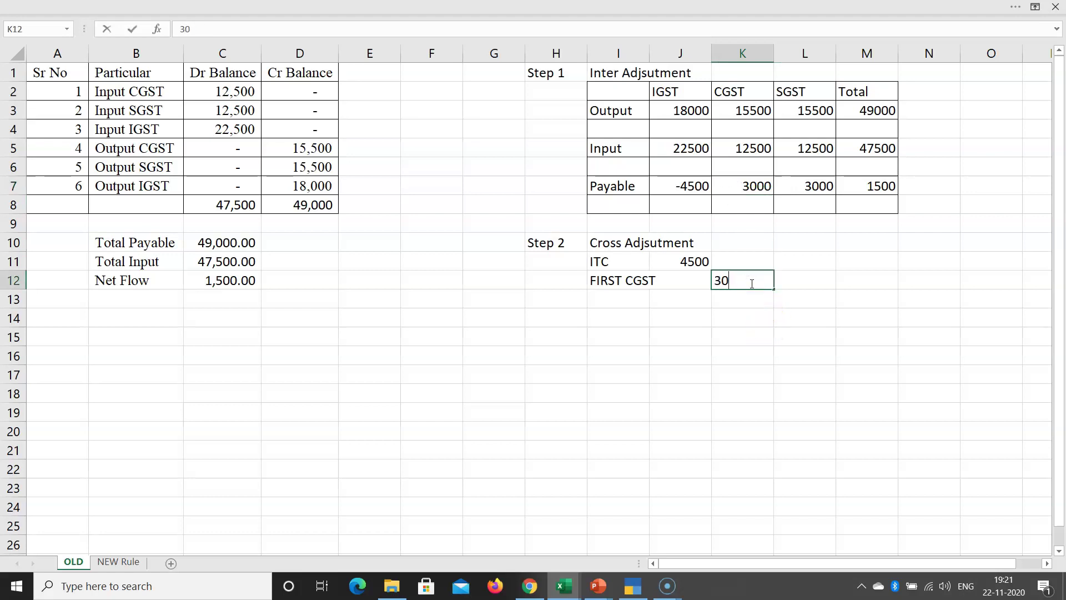
key("Return")
left_click(751, 283)
key("Left")
key("Up")
key("Down")
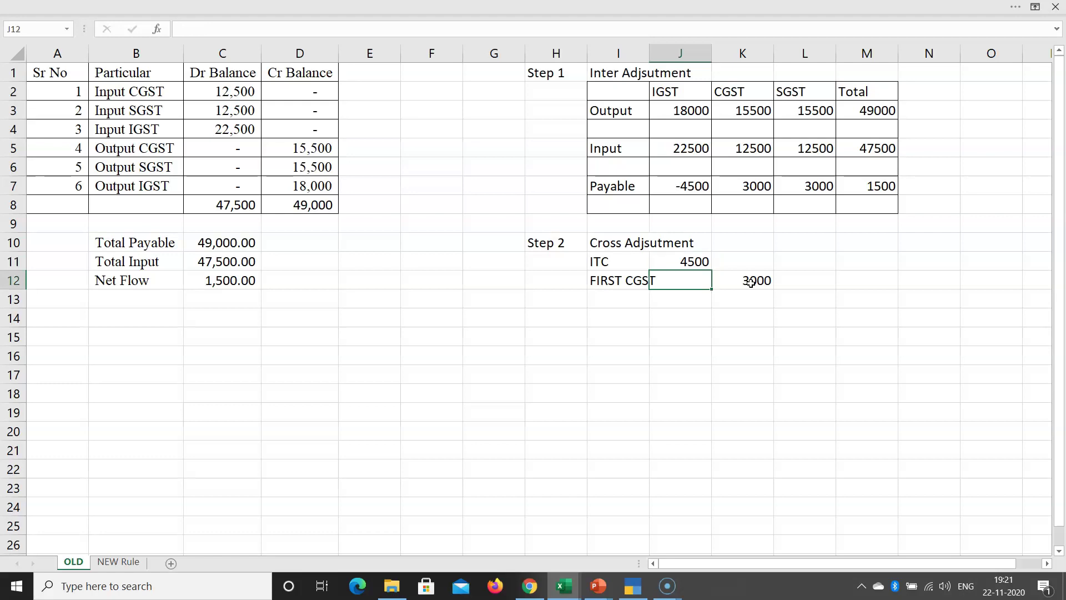
key("Right")
key("Left")
key("Up")
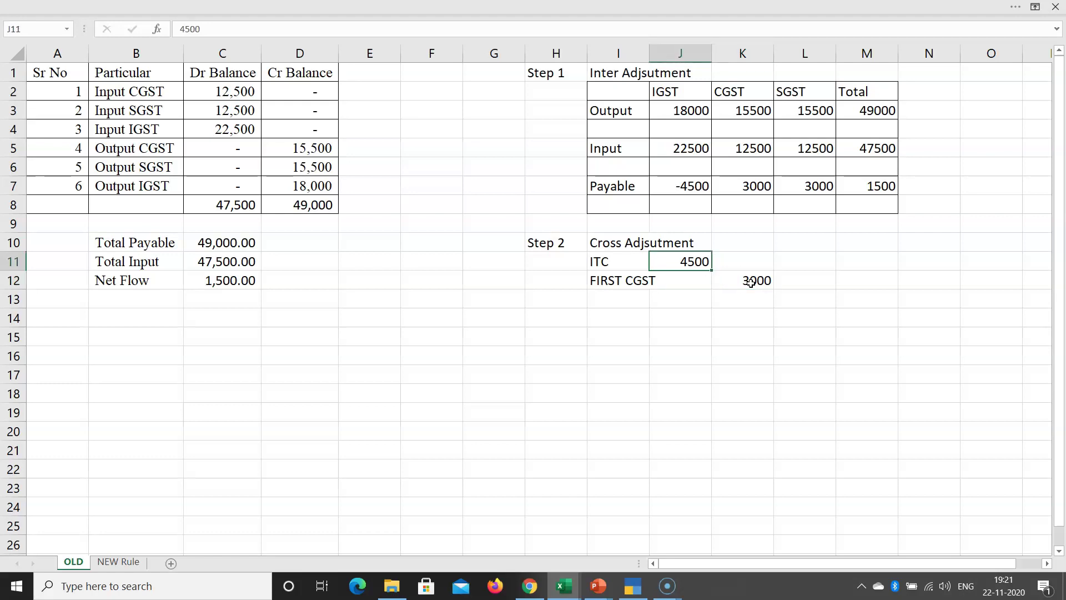
Add a SECON SGST row in row 13 with 1500 in the SGST column
key("Down")
key("Down")
key("Left")
type("S")
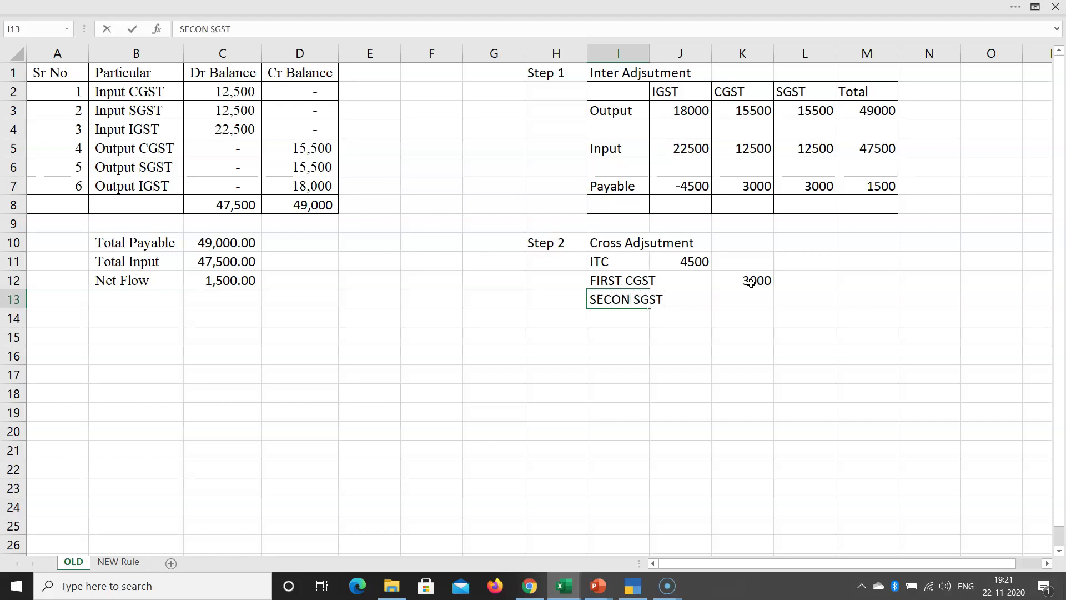
key("Right")
key("Right")
key("Right")
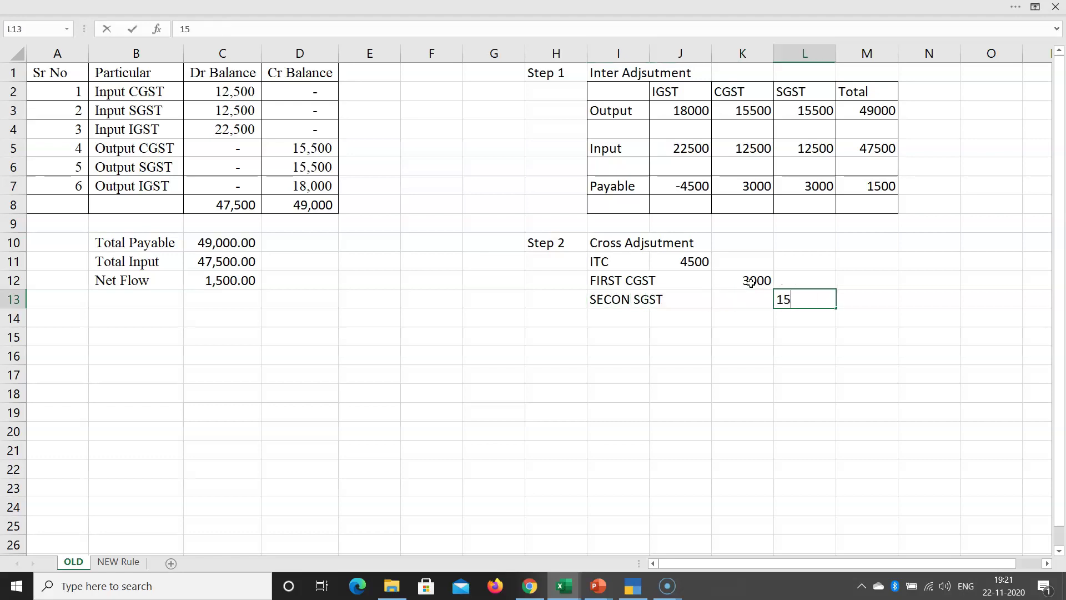
key("Return")
key("Up")
key("shift+Up")
key("shift+Left")
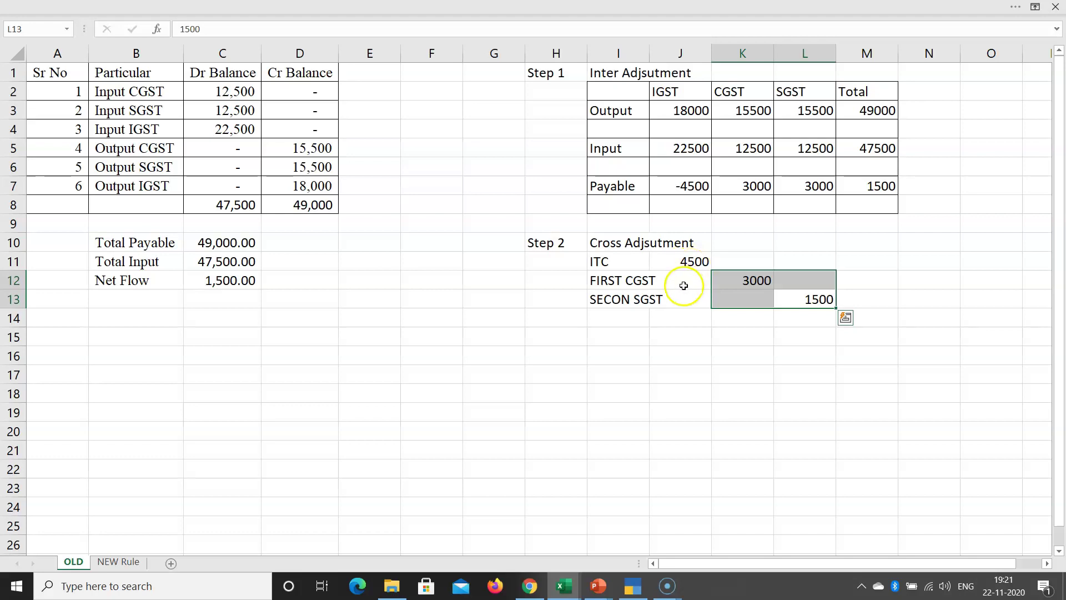
left_click(683, 286)
Label I15 as Payable and calculate the remaining CGST in K15 with =K7-K12
left_click(592, 339)
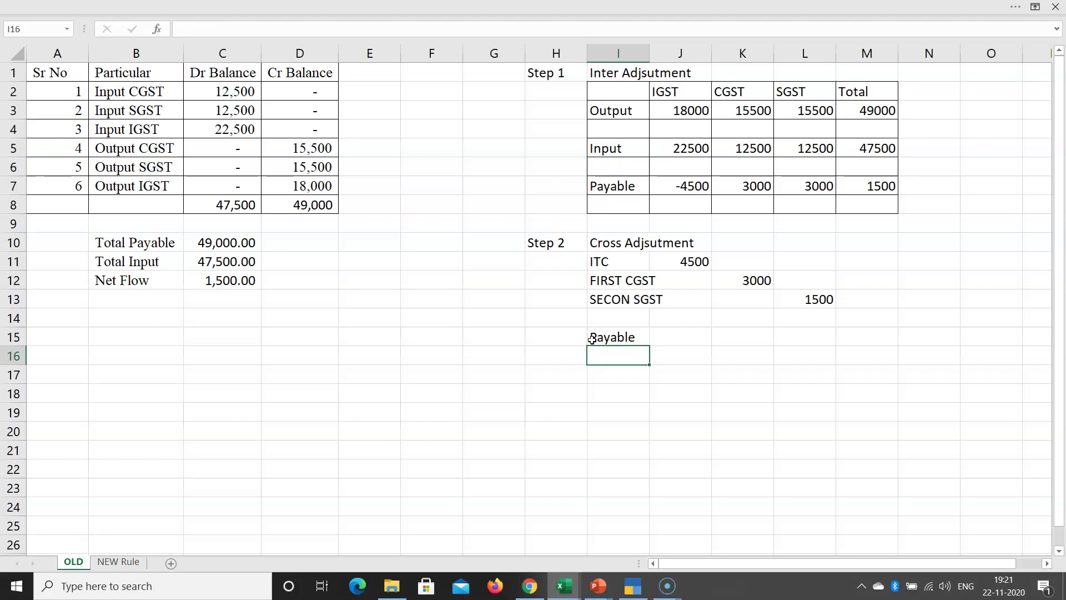
key("Right")
key("Right")
type("=")
key("Up")
key("Up")
key("Up")
key("Up")
key("Up")
key("Up")
key("Up")
key("Up")
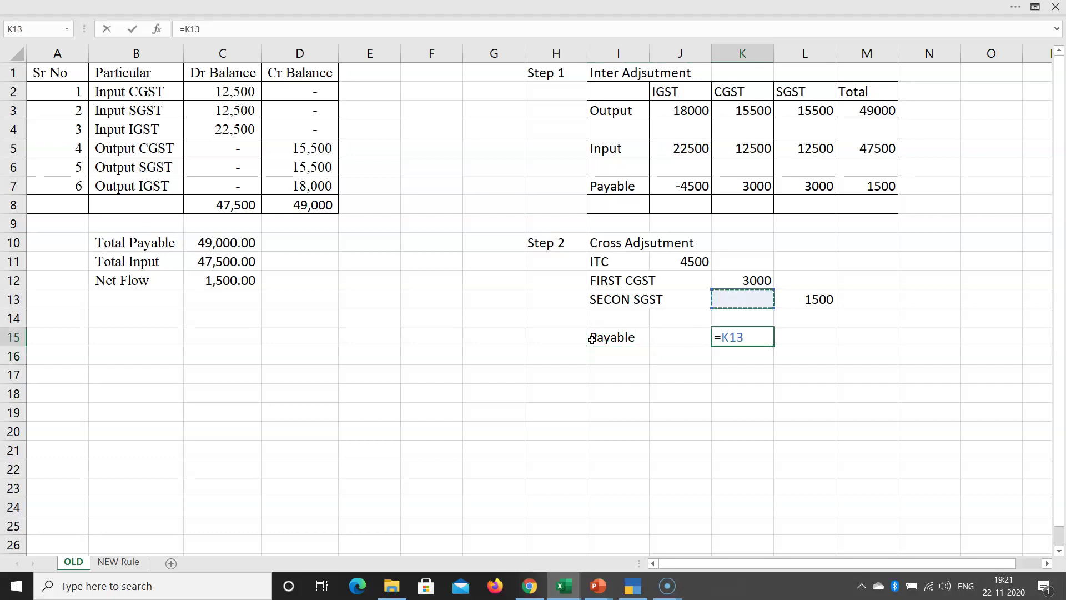
type("-")
key("Up")
key("Up")
key("Up")
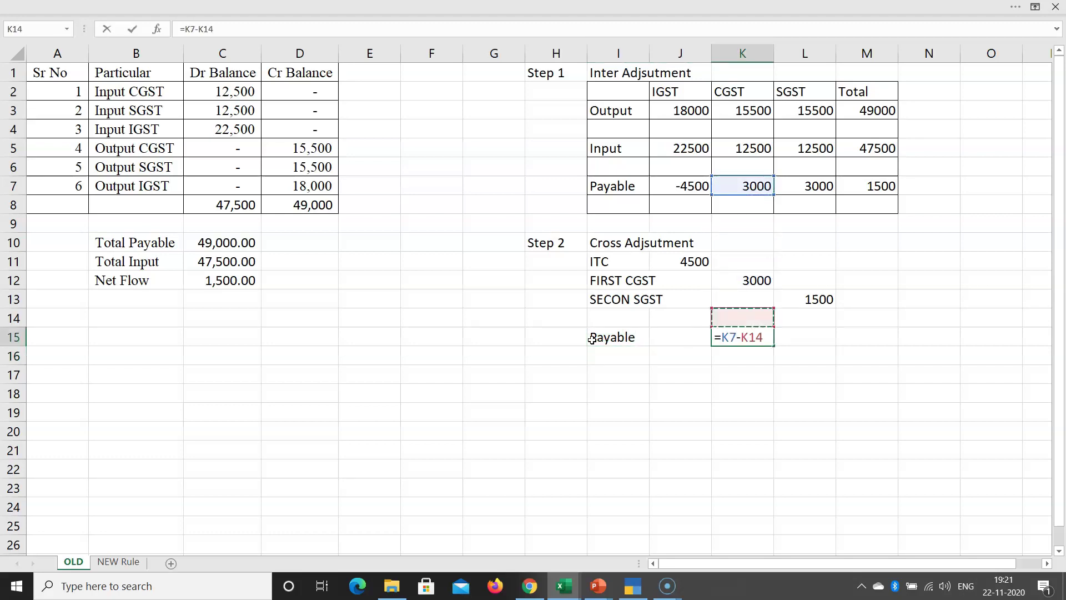
key("Return")
Calculate the remaining SGST payable in L15 with the formula =L7-L13
key("Up")
key("Right")
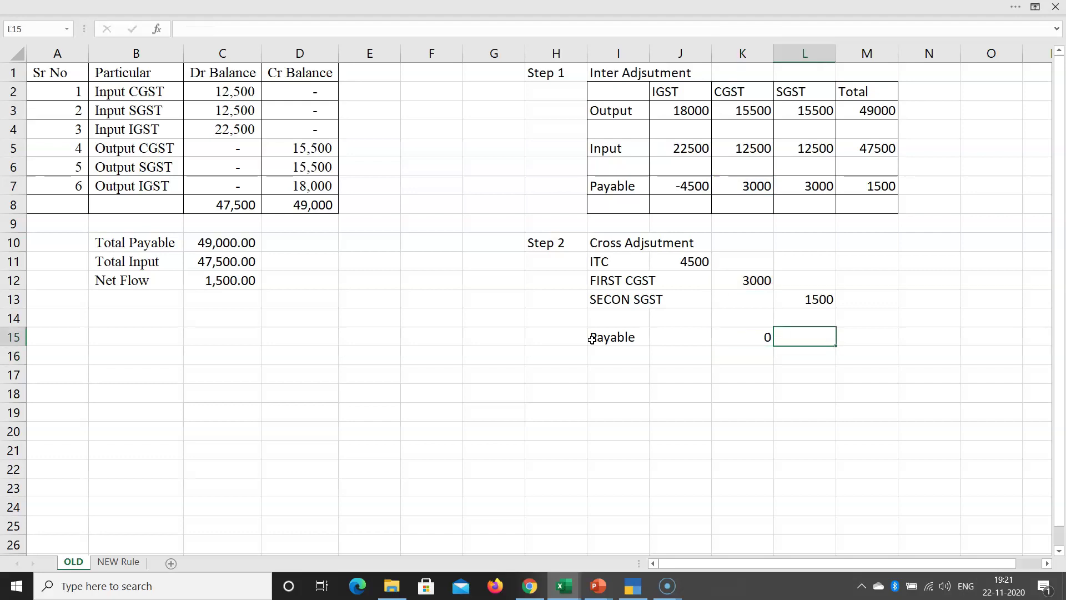
type("=")
key("Up")
key("Up")
key("Up")
key("Up")
key("Up")
key("Up")
key("Up")
key("Up")
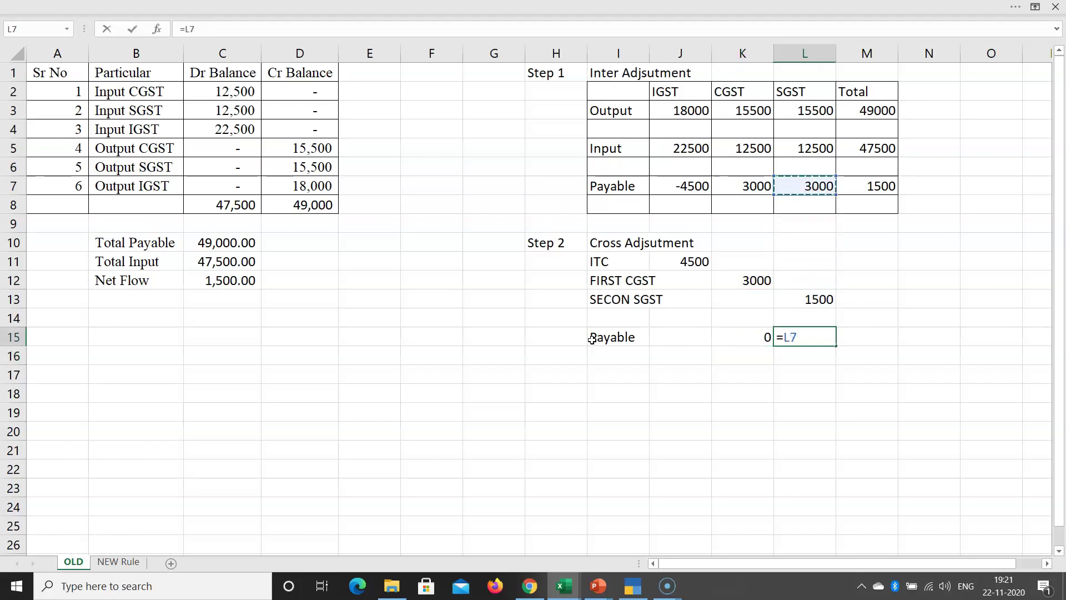
type("-")
key("Up")
key("Up")
key("Return")
Examine the SGST set-off and final payable against Net Flow and the Step 1 and Step 2 workings
key("Up")
key("Up")
key("Up")
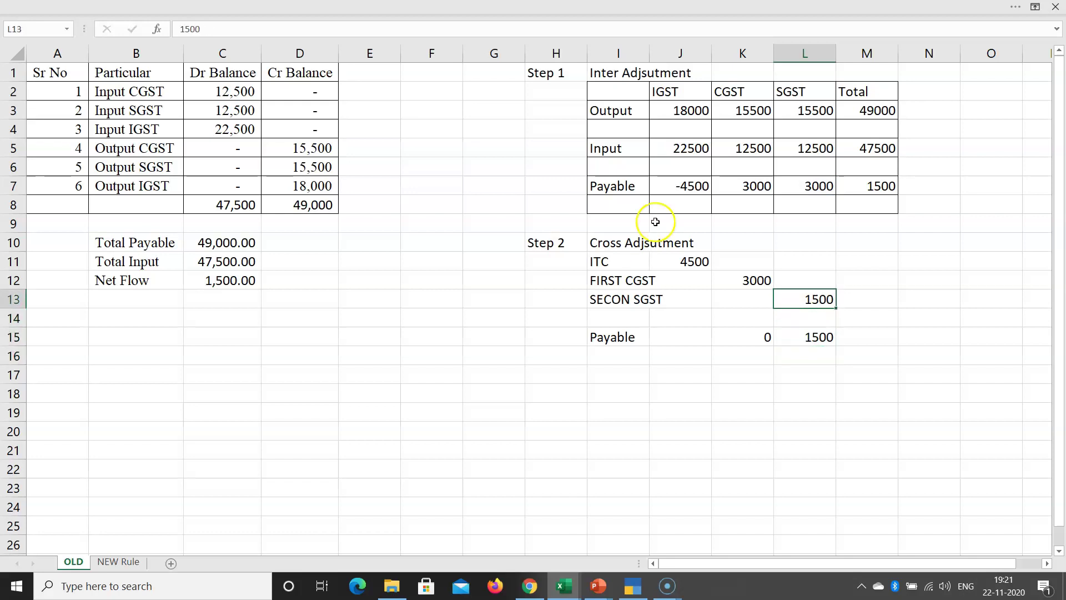
left_click(809, 186)
left_click(821, 301)
left_click(818, 336)
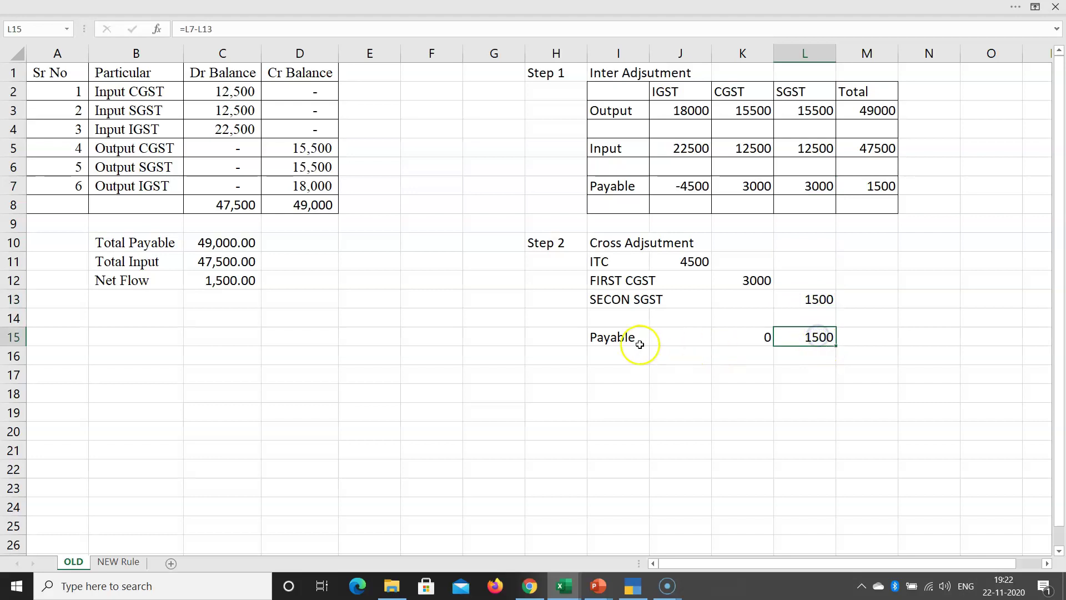
left_click(813, 56)
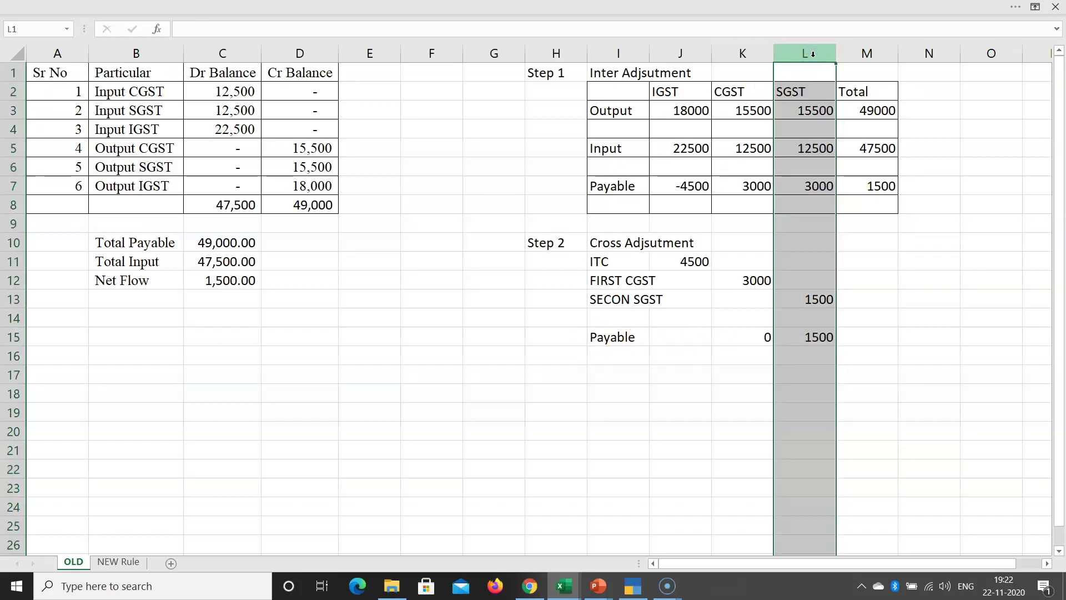
left_click(192, 288)
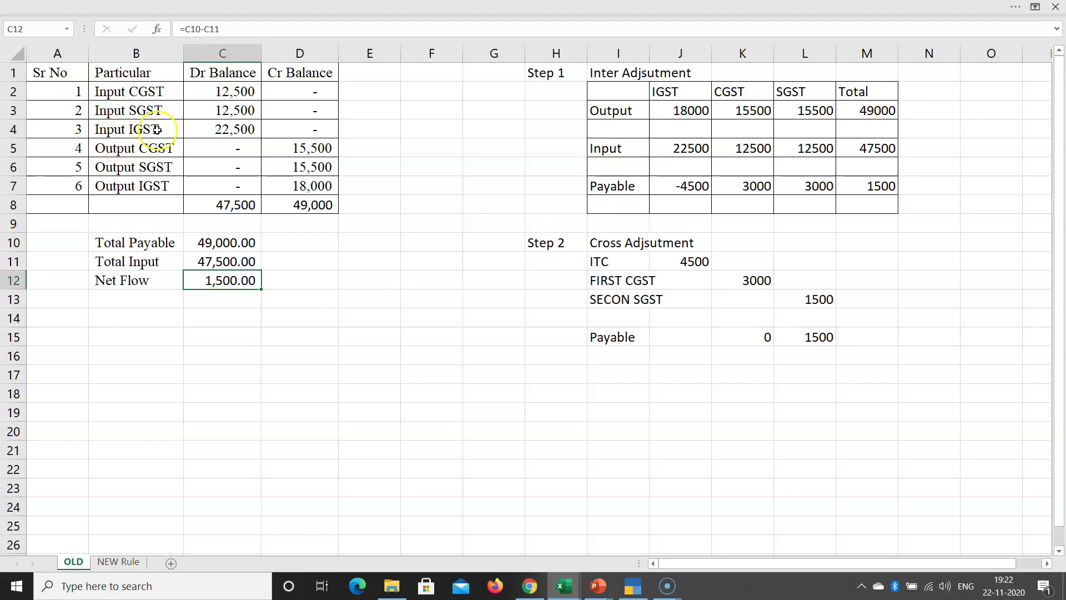
left_click(614, 111)
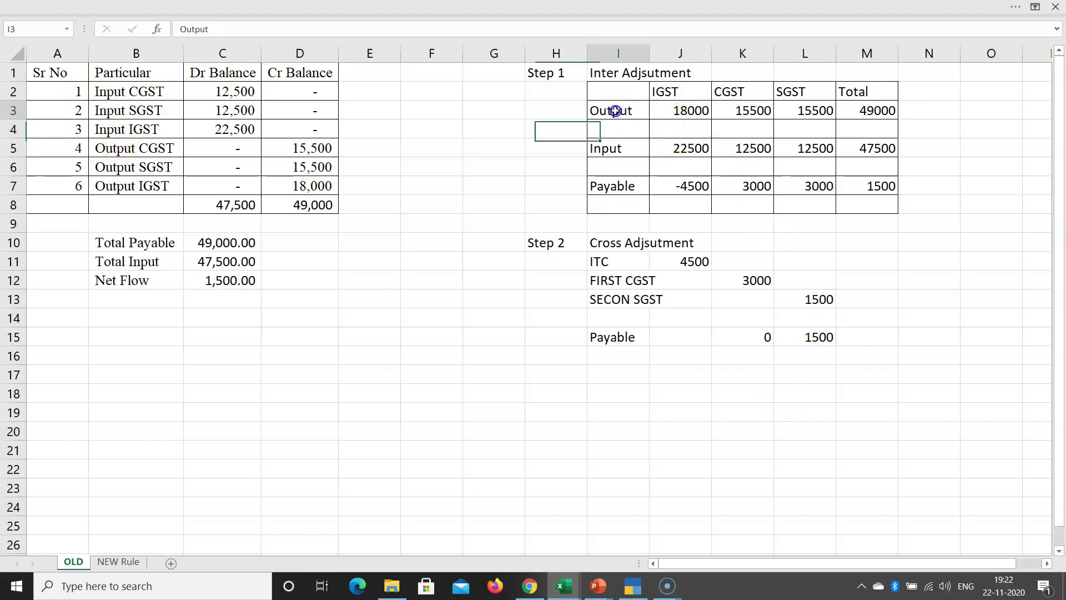
left_click_drag(615, 111, 613, 145)
left_click(602, 247)
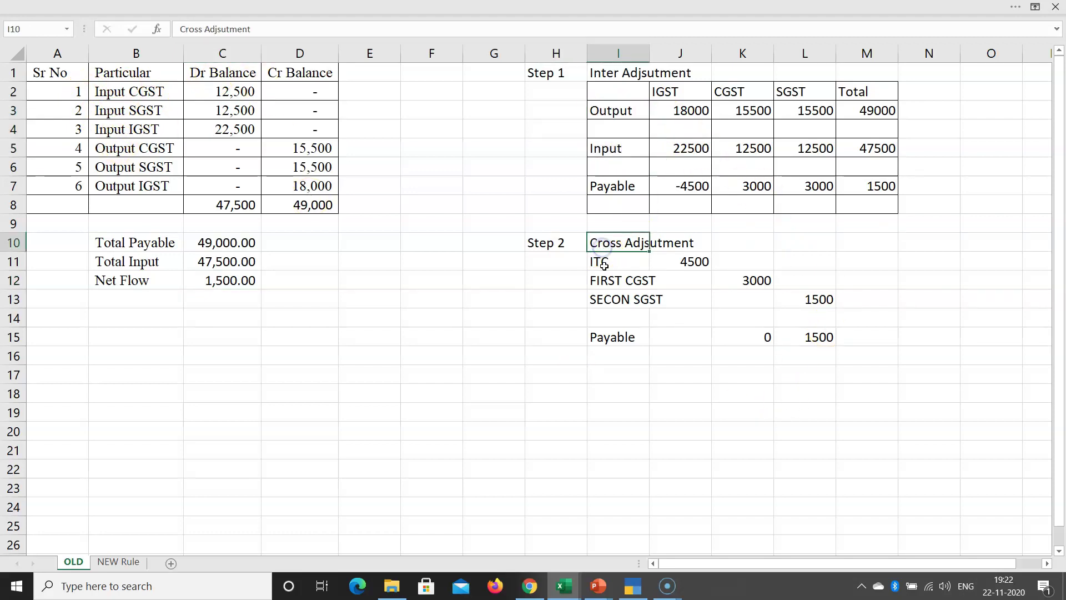
Compare the Step 1 IGST and CGST payable cells with the Step 2 ITC and FIRST CGST entries
left_click(688, 186)
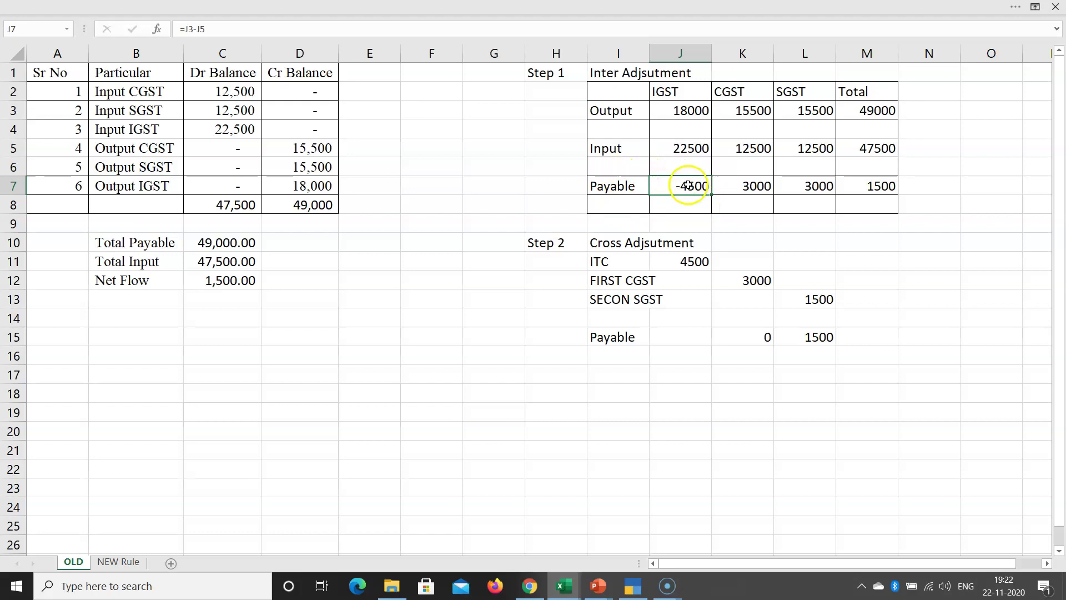
left_click(677, 264)
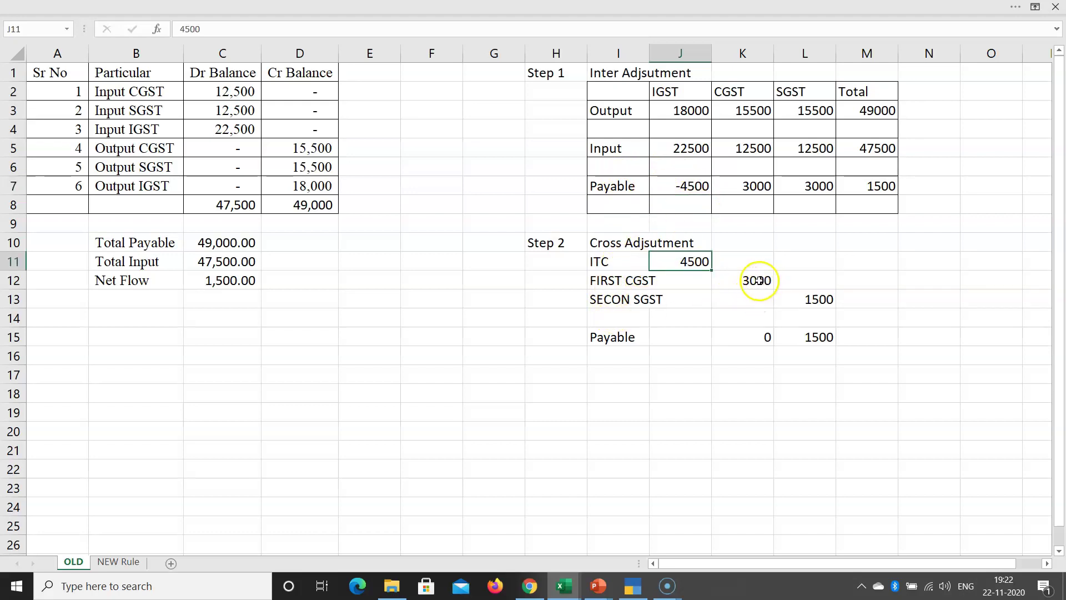
left_click(754, 185)
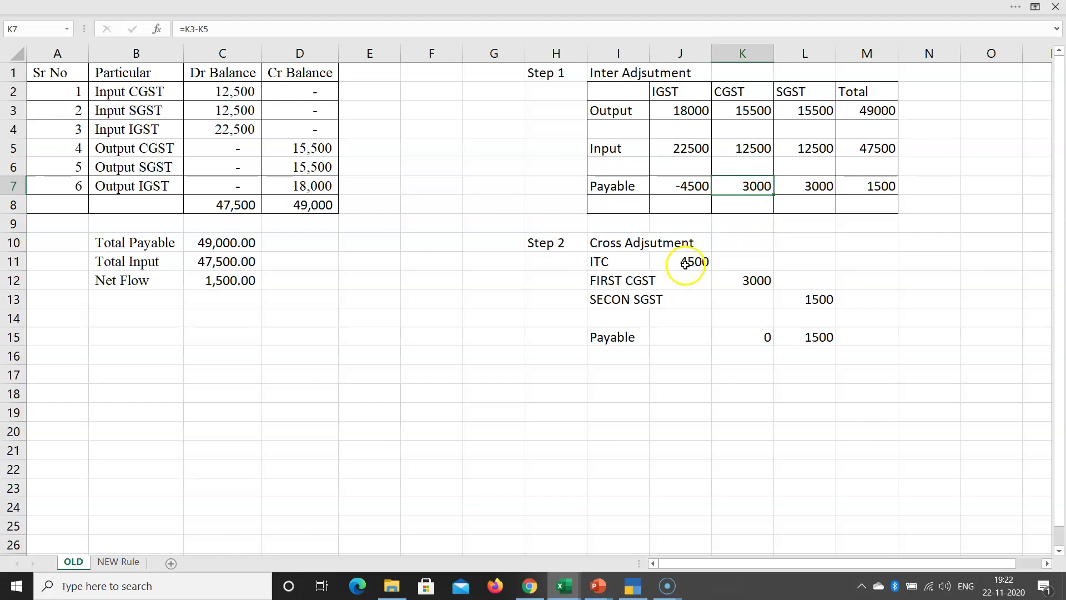
left_click(753, 283)
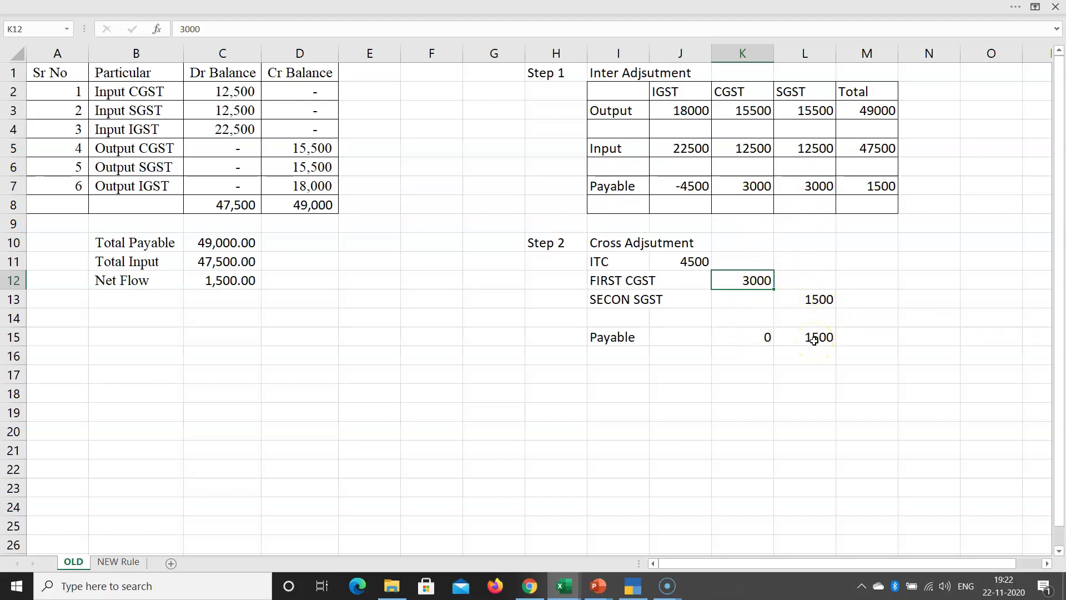
Try a smaller IGST credit by setting ITC in J11 to 2500 and the CGST set-off in K12 to 2500
left_click(691, 268)
type("2500")
key("Return")
key("Up")
key("Right")
key("Down")
type("25")
key("Return")
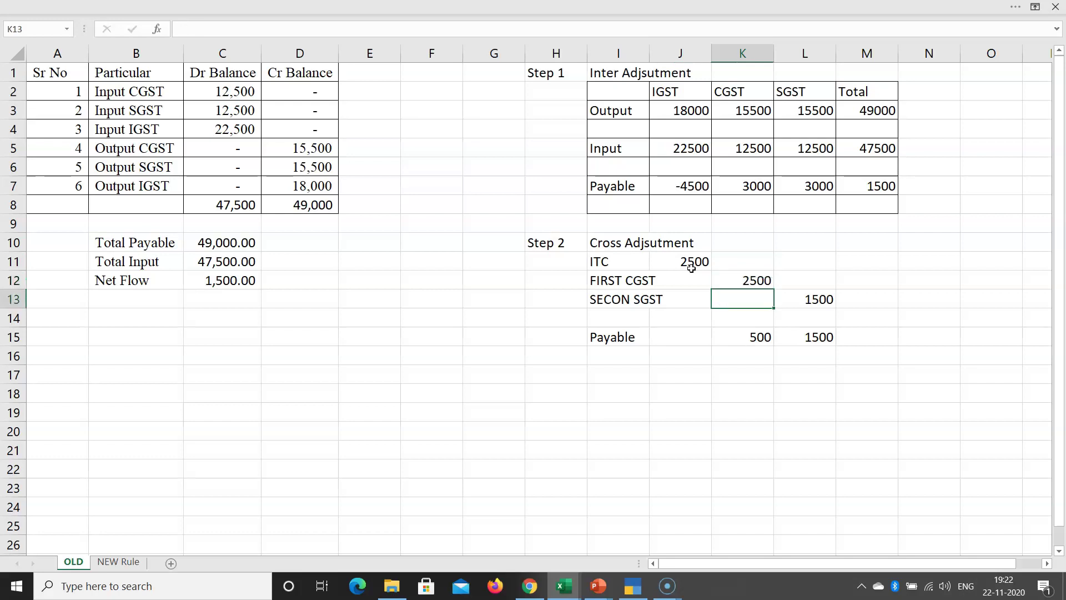
Try an SGST set-off of 0 in L13 and select the CGST and SGST payable cells K15:L15
key("Up")
key("Right")
key("Down")
type("0")
key("Return")
left_click_drag(733, 336, 797, 337)
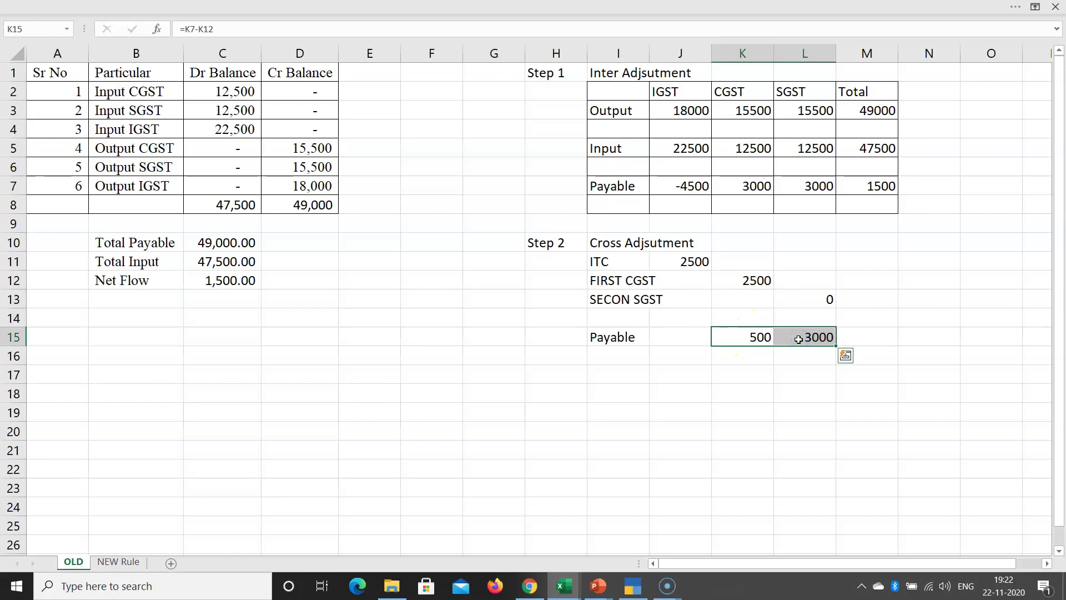
Restore the ITC in J11 to 4500 and the CGST set-off in K12 to 3000
left_click(690, 261)
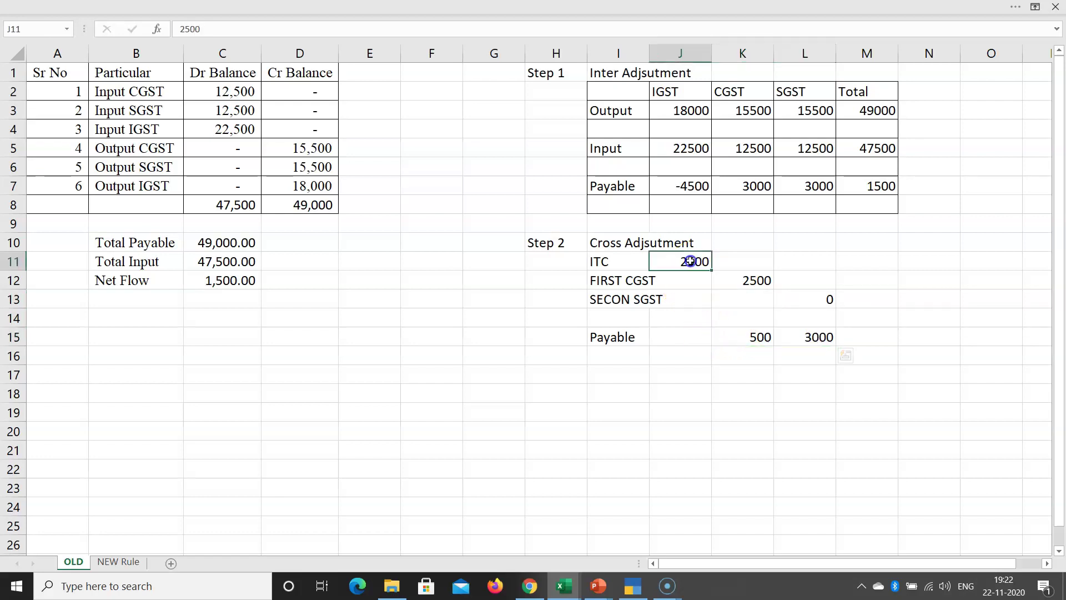
type("4500")
key("Return")
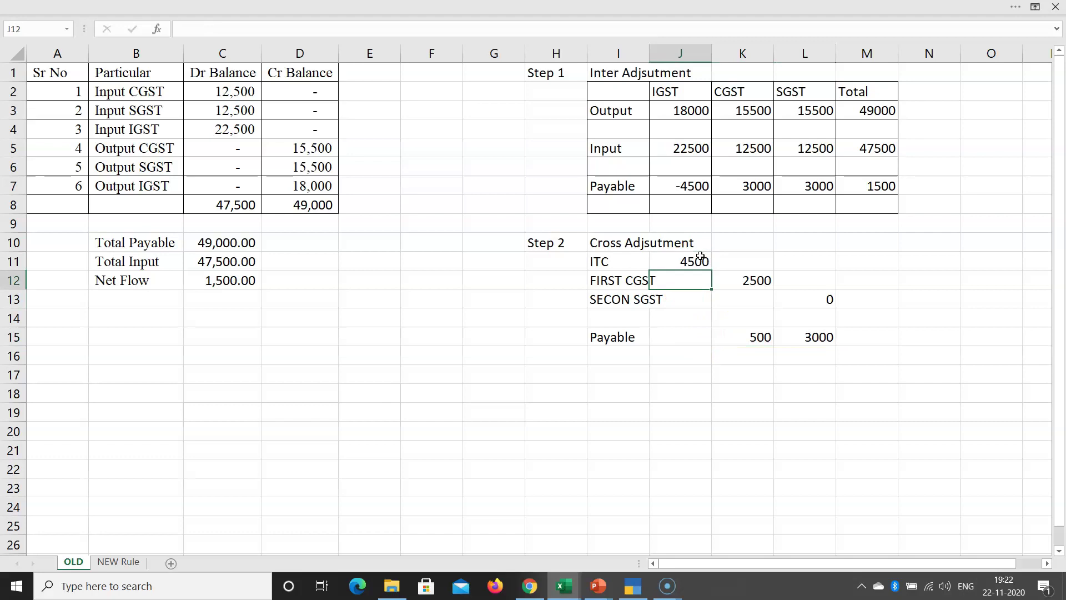
key("Right")
type("30")
key("Return")
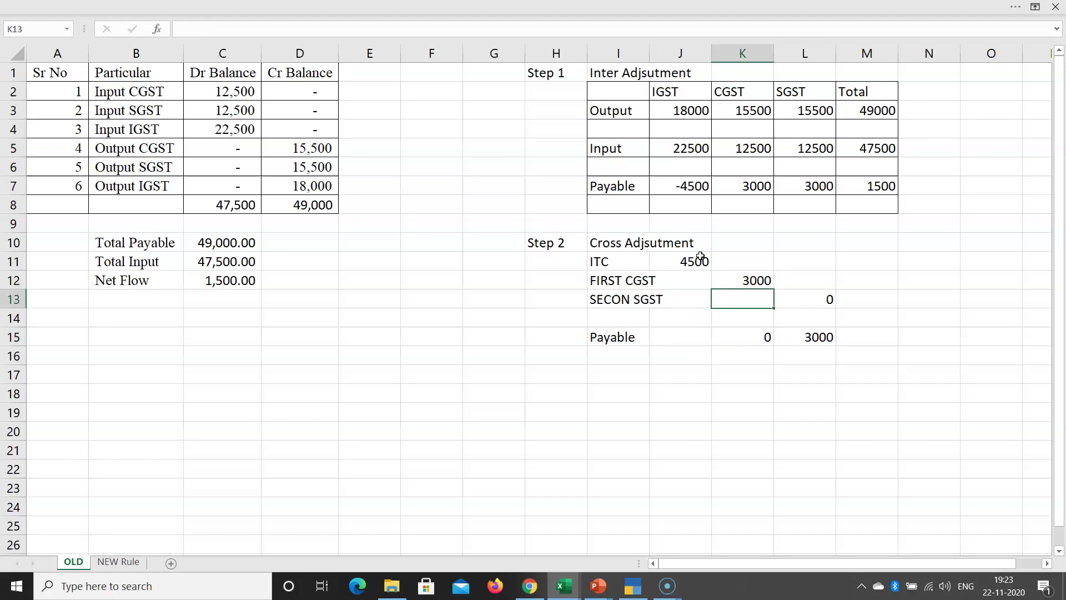
Restore the SGST set-off in L13 to 1500
key("Up")
key("Right")
key("Down")
type("15")
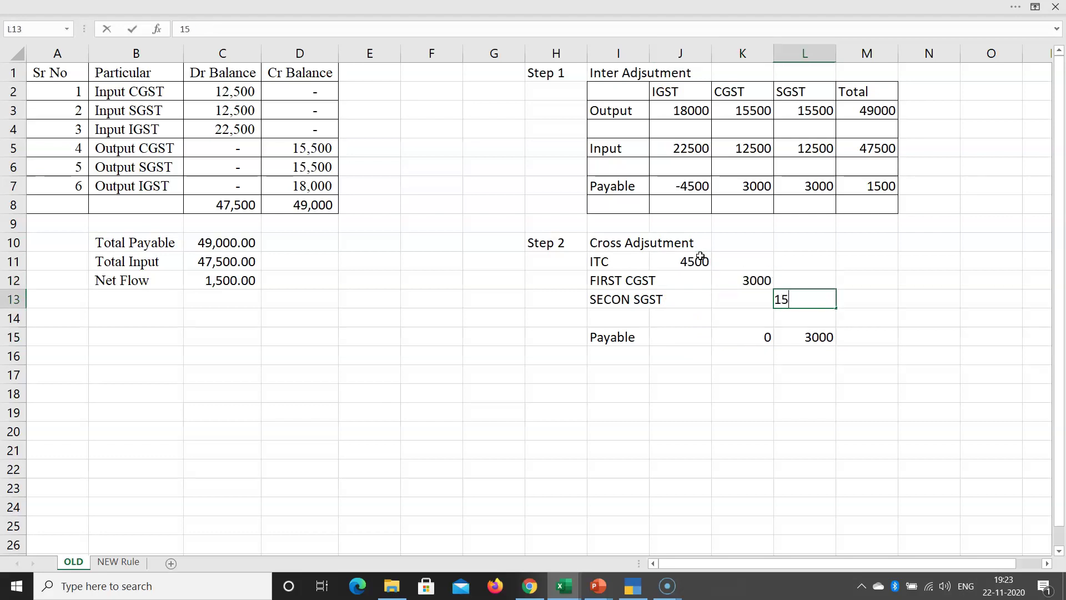
type("00")
key("Return")
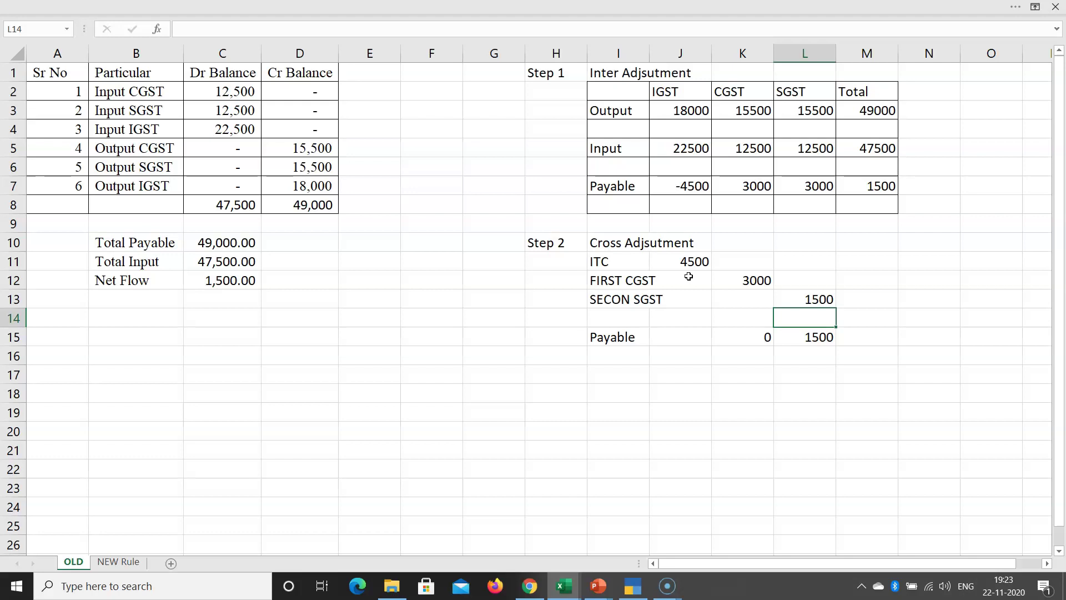
Review the Output and Input amounts per tax head in Step 1 and the Payable row of Step 2
left_click_drag(687, 111, 678, 143)
left_click_drag(750, 111, 745, 147)
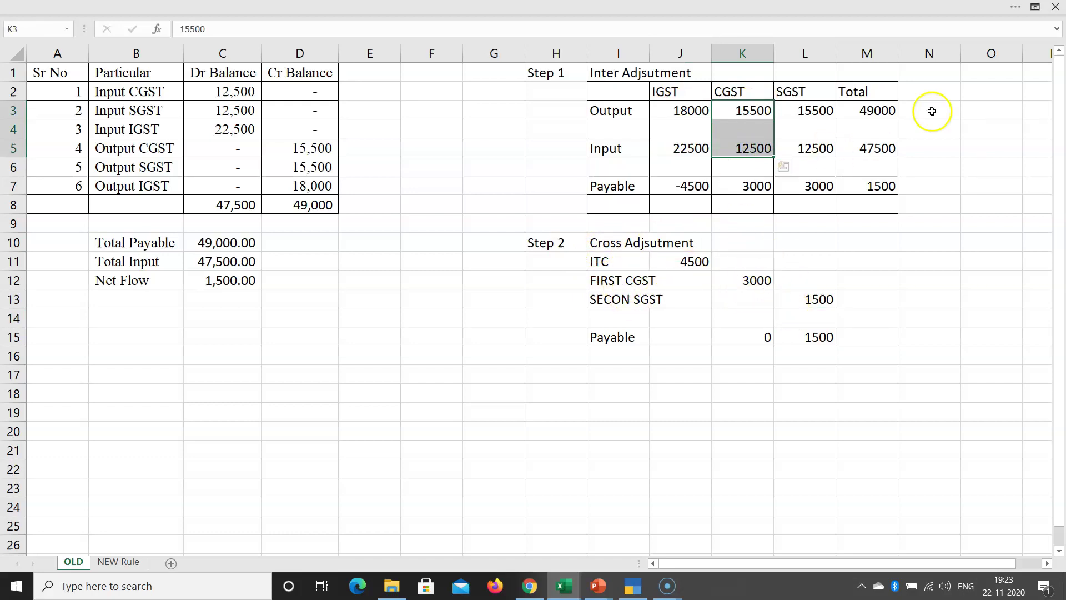
left_click_drag(726, 89, 765, 150)
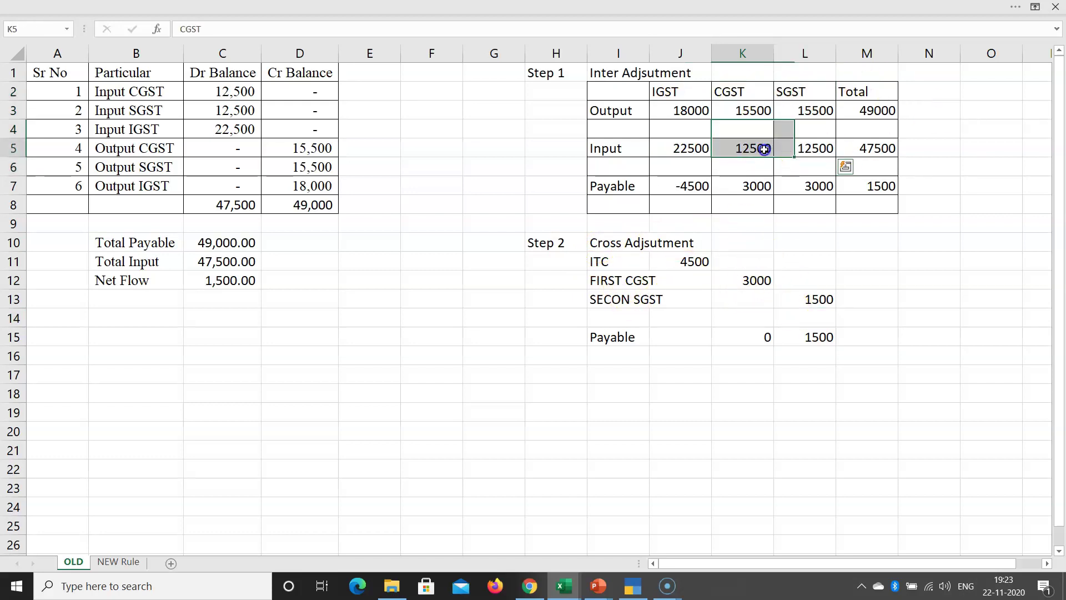
left_click(764, 149)
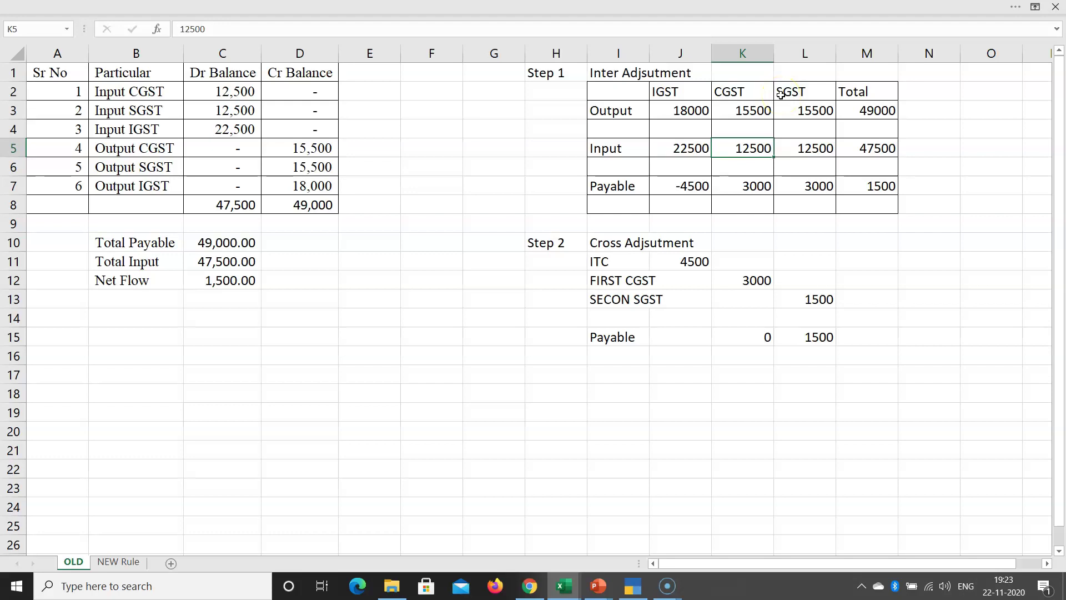
left_click(609, 342)
left_click(12, 336)
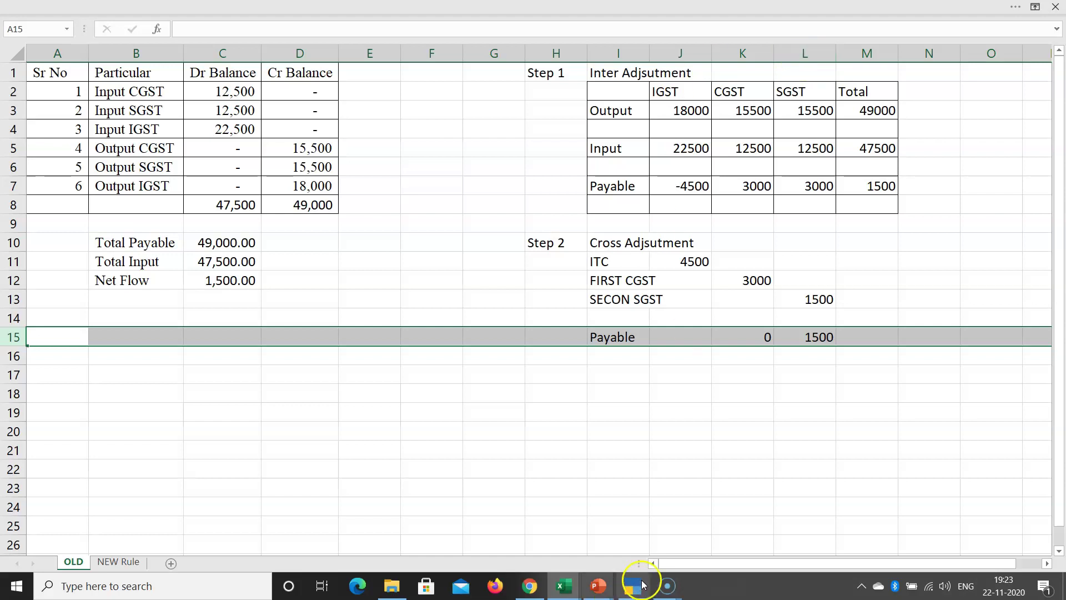
Switch to TallyPrime and reopen the Duties & Taxes group summary
left_click(667, 586)
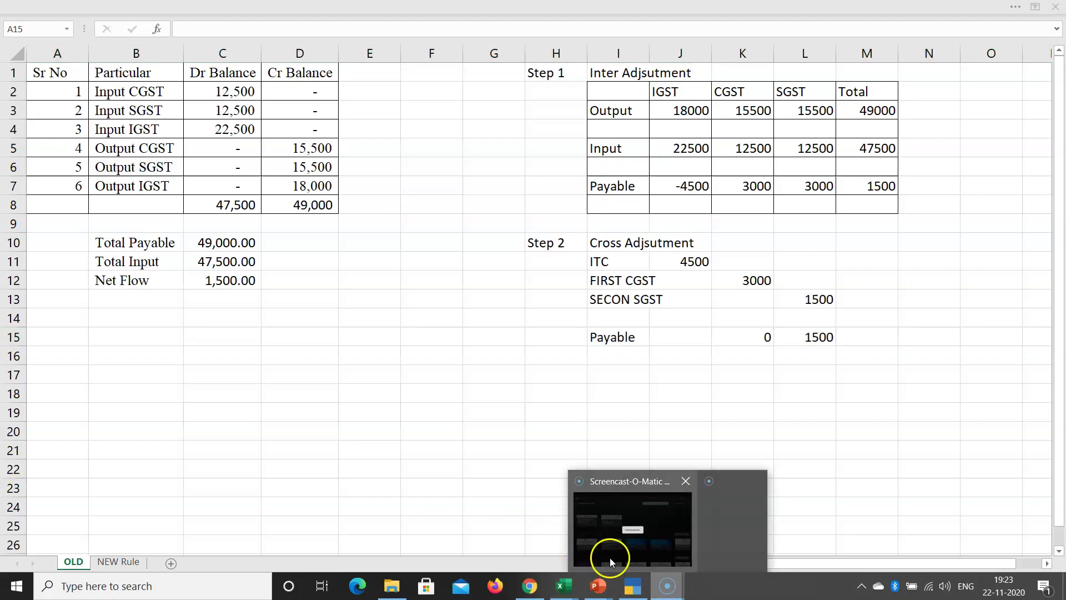
left_click(632, 586)
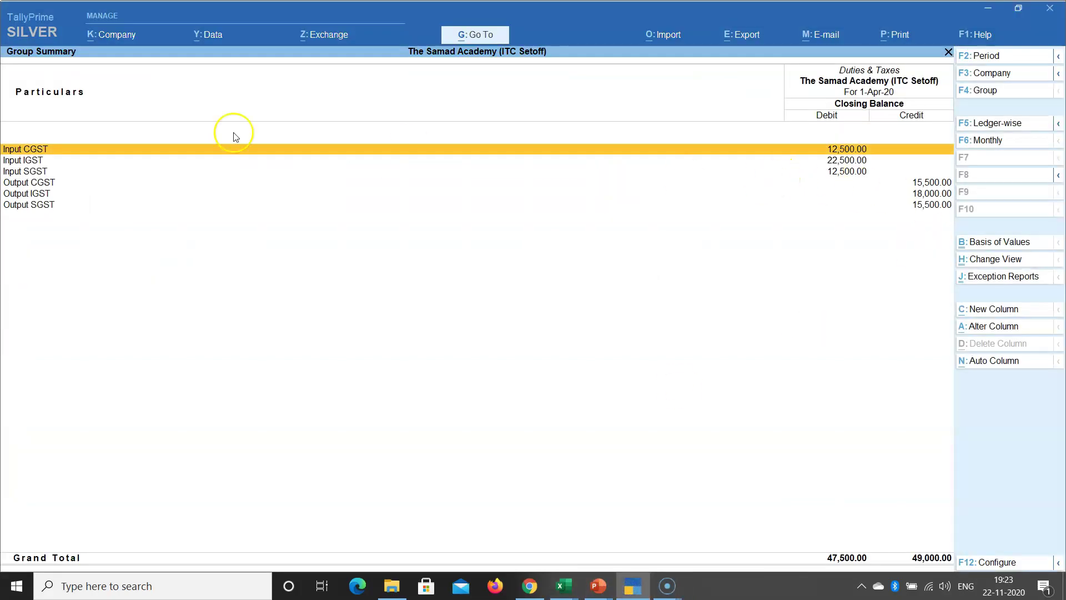
key("Escape")
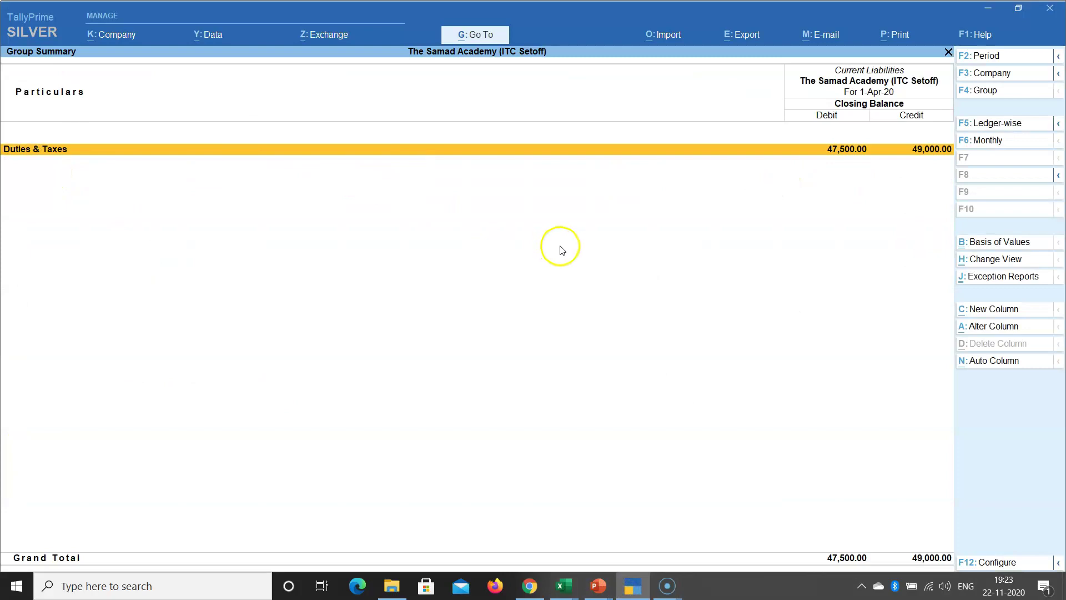
key("Return")
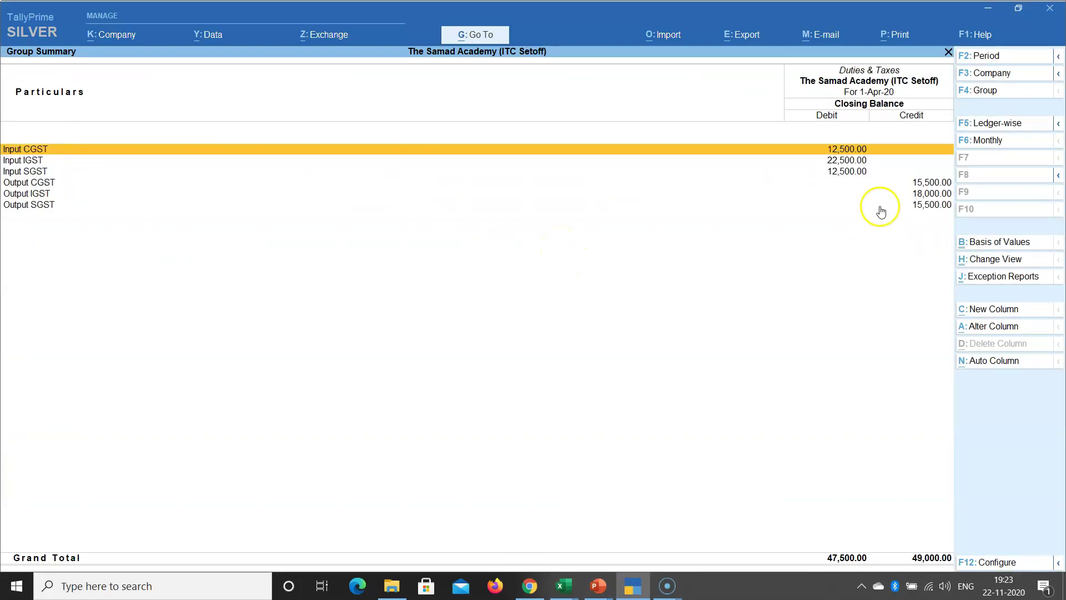
Examine the closing balances of the input and output CGST, IGST and SGST ledgers under Duties & Taxes
left_click(844, 150)
left_click(840, 162)
left_click(841, 149)
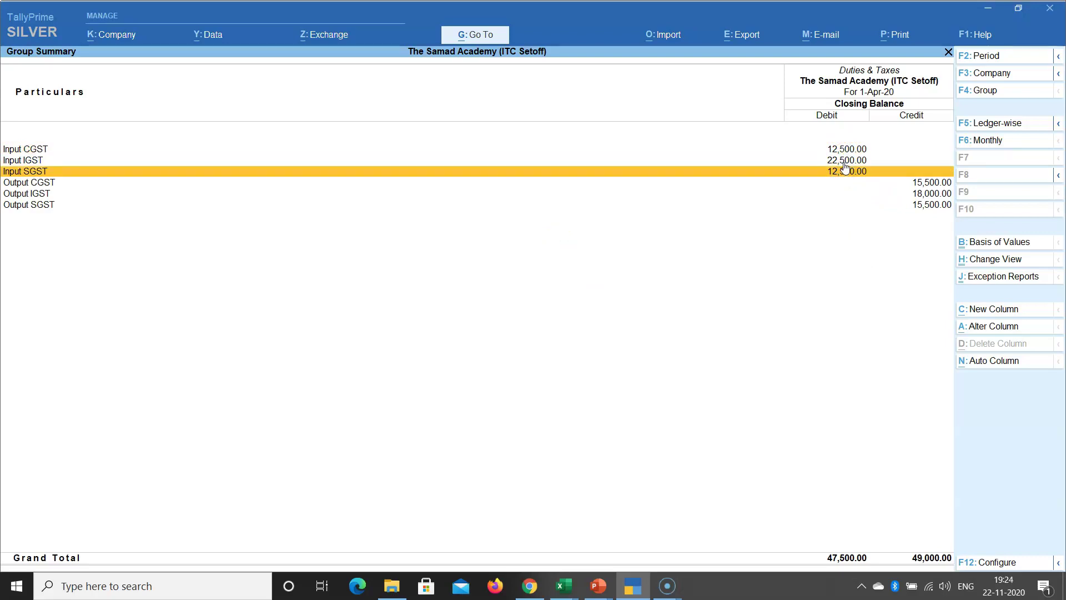
left_click(922, 184)
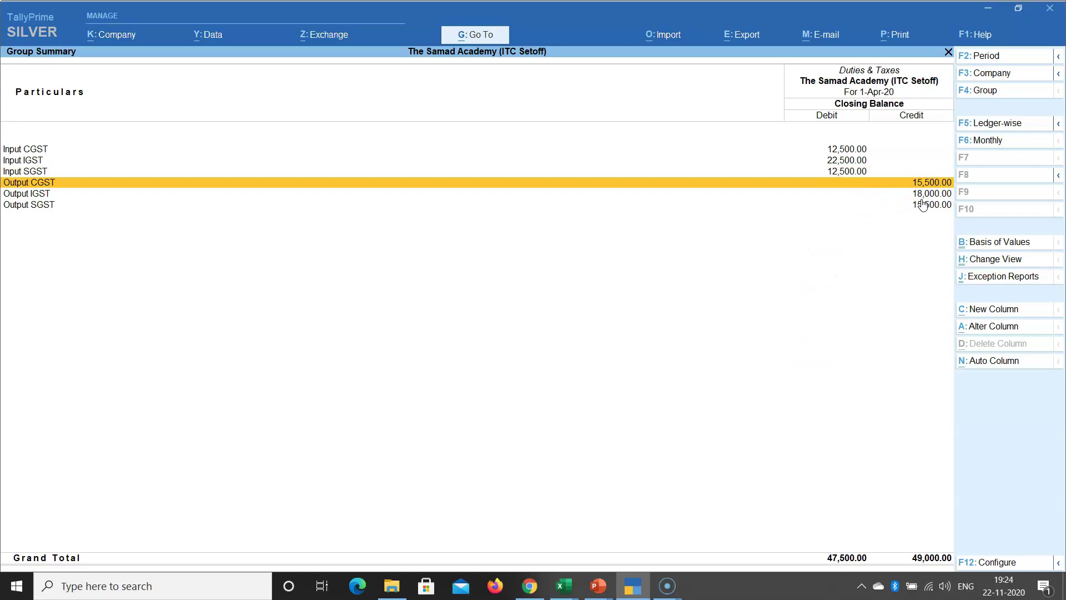
left_click(887, 209)
left_click(676, 583)
left_click(836, 166)
left_click(841, 161)
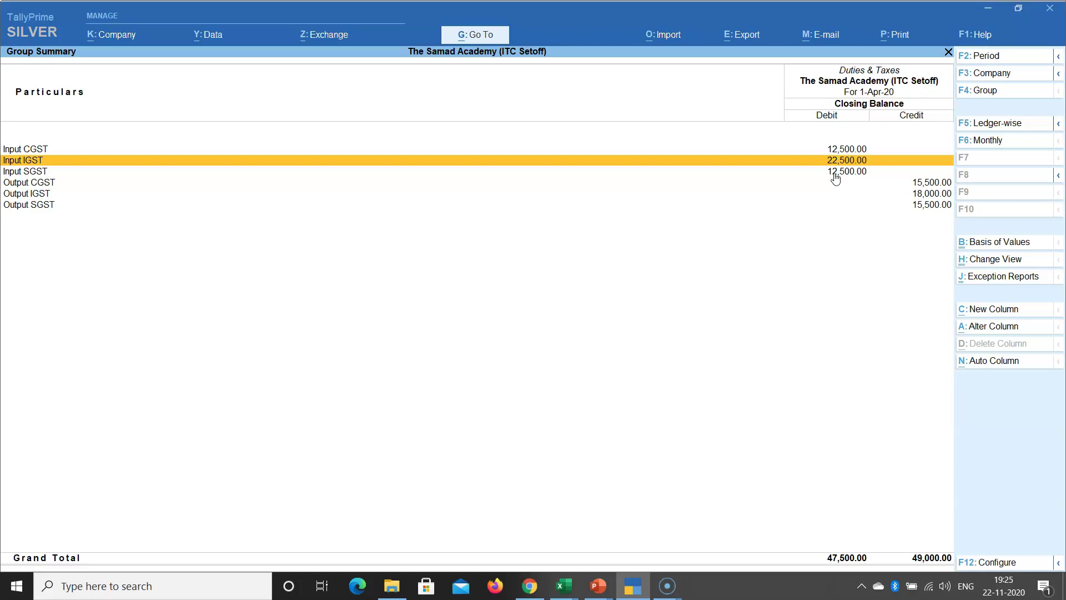
Open the Input SGST ledger and drill down to its April vouchers
key("Down")
key("Up")
key("Up")
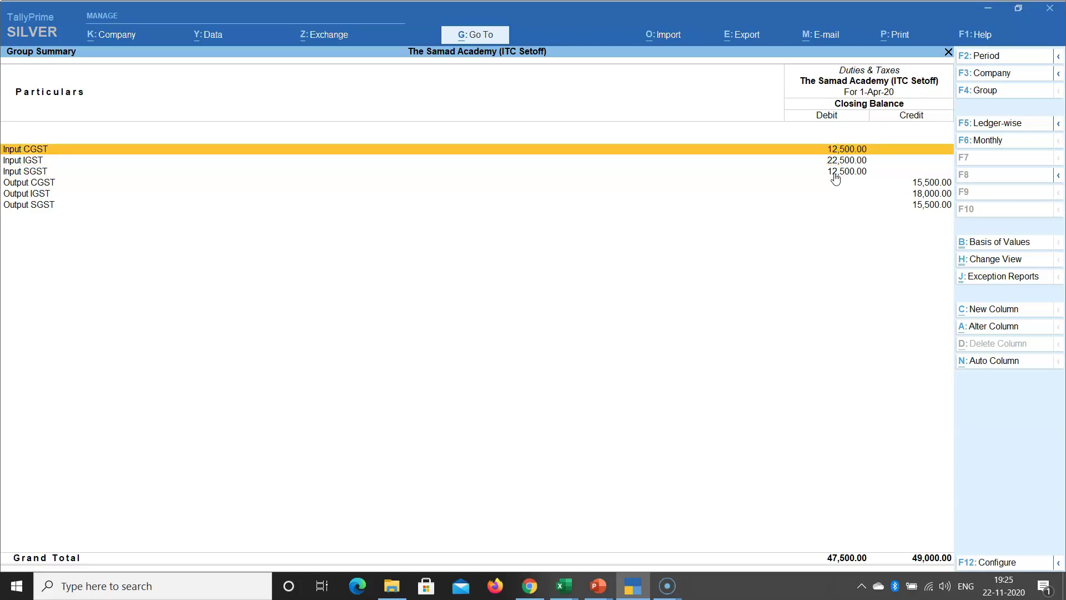
key("Down")
key("Down")
key("Return")
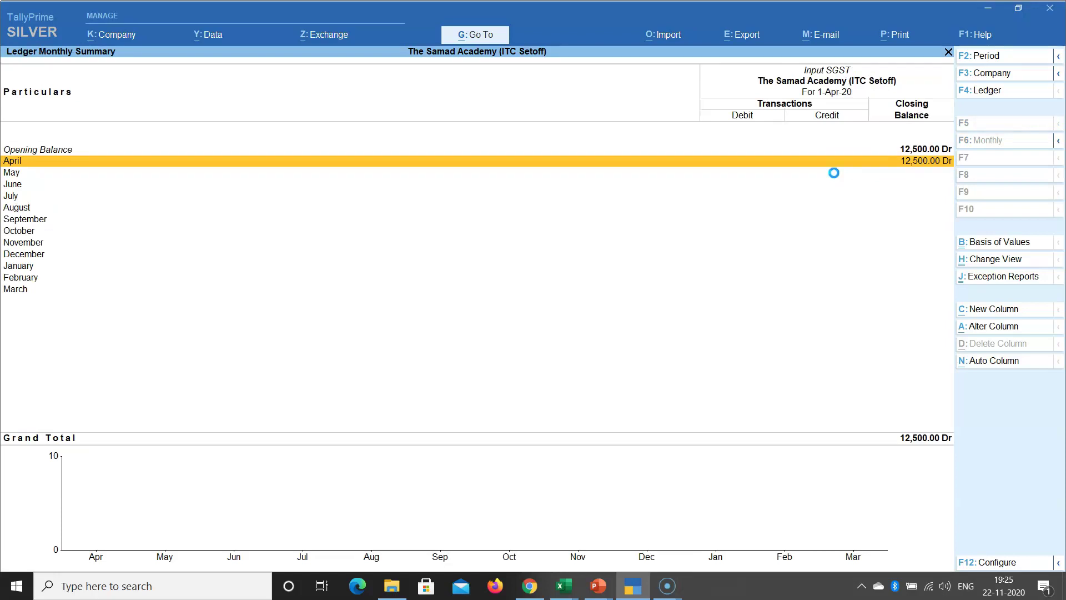
key("Return")
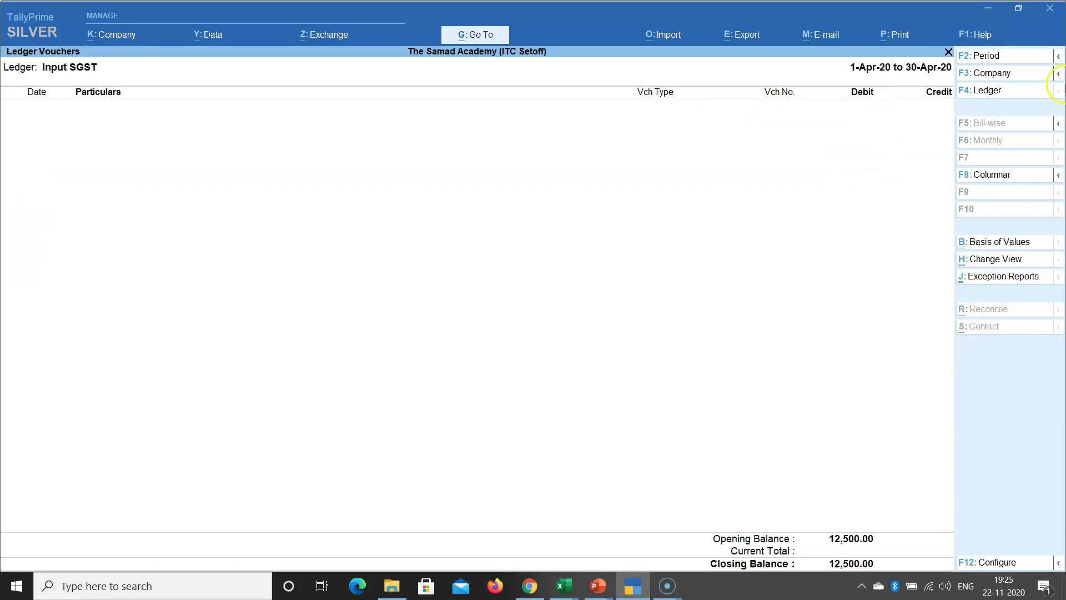
Add a voucher from the ledger report, date it 30.4 and change its type to Journal
key("alt+a")
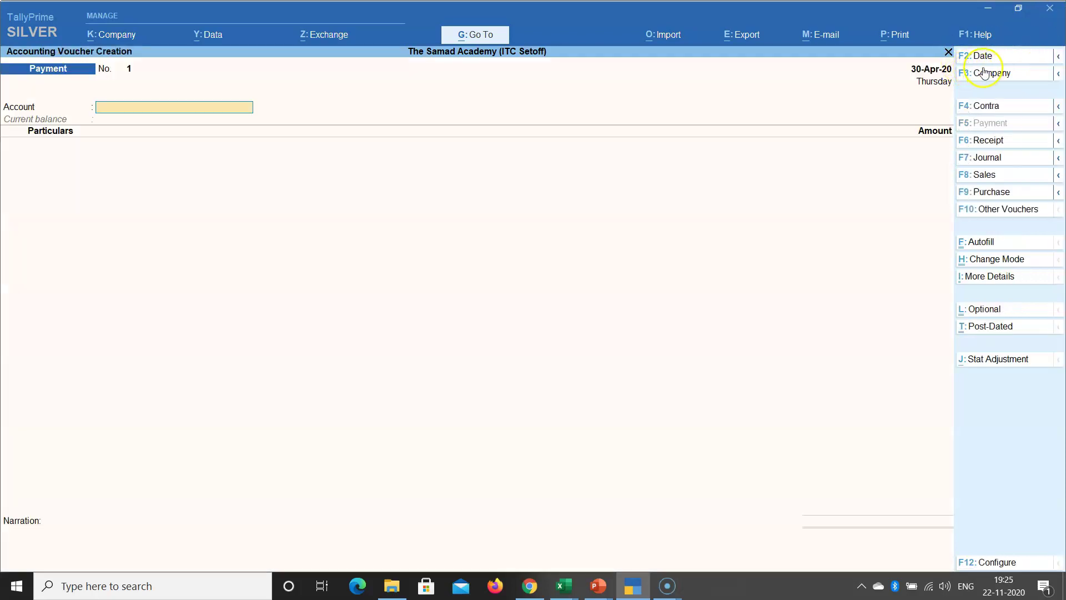
left_click(981, 60)
type("30-4")
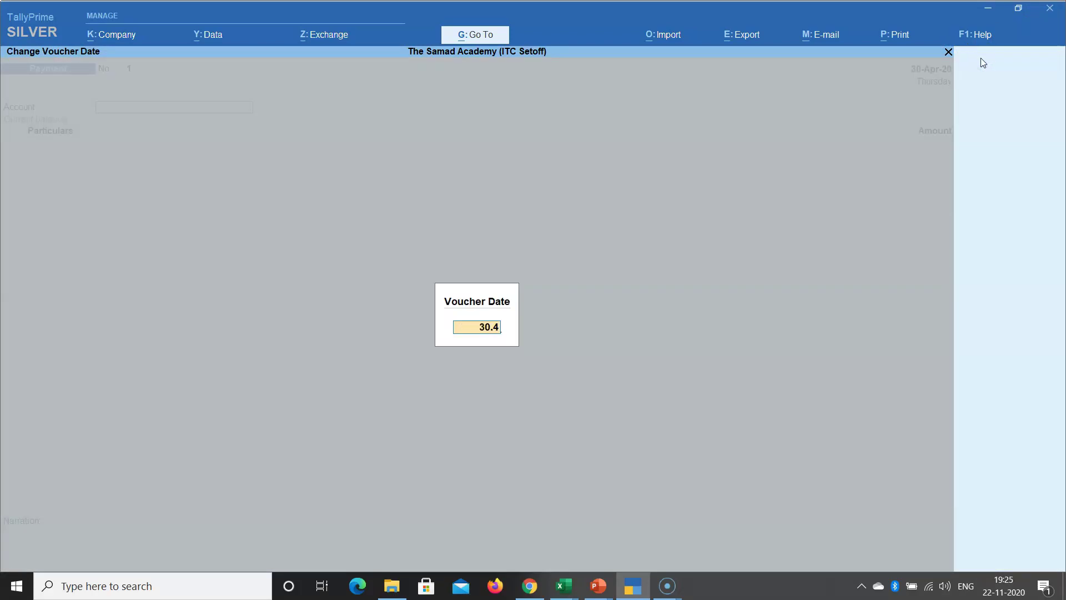
key("Return")
left_click(1004, 158)
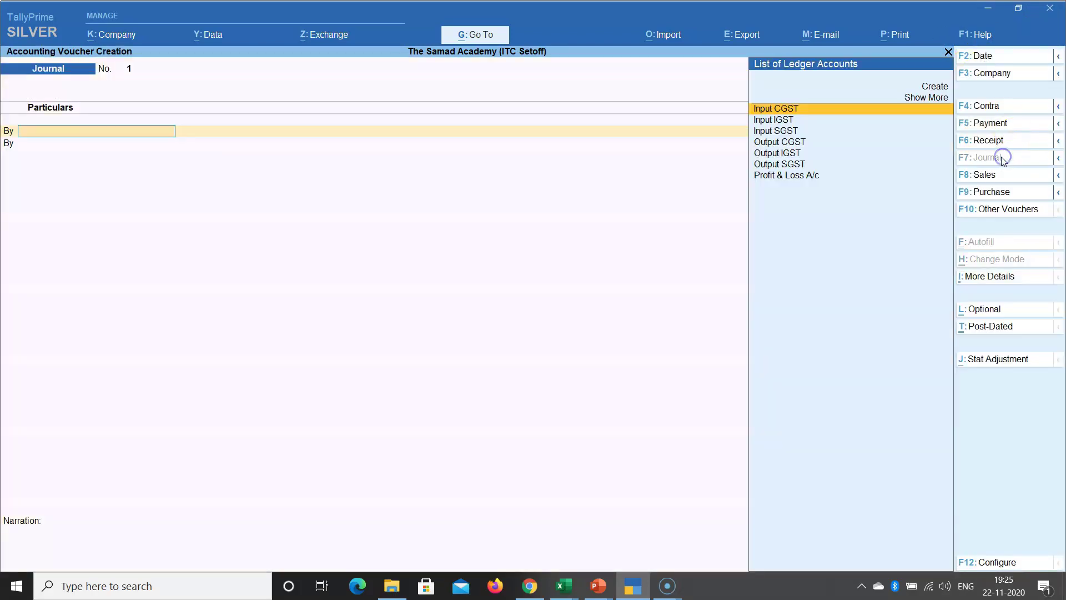
Start a new ledger named CGST Payable from the journal voucher and place it under Duties & Taxes
key("alt+c")
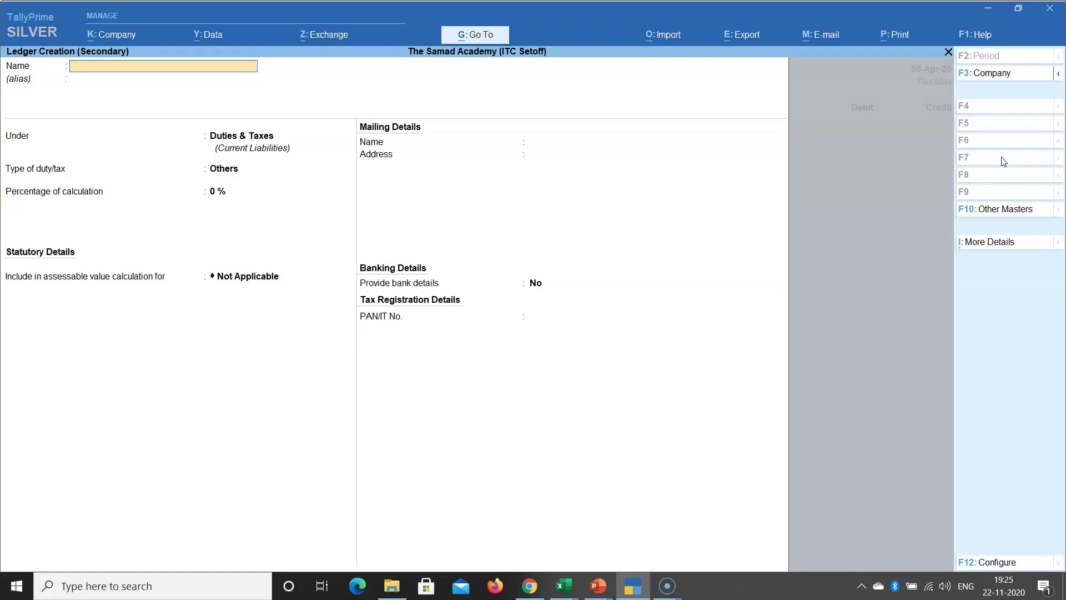
type("CGST Payable")
key("Return")
key("Return")
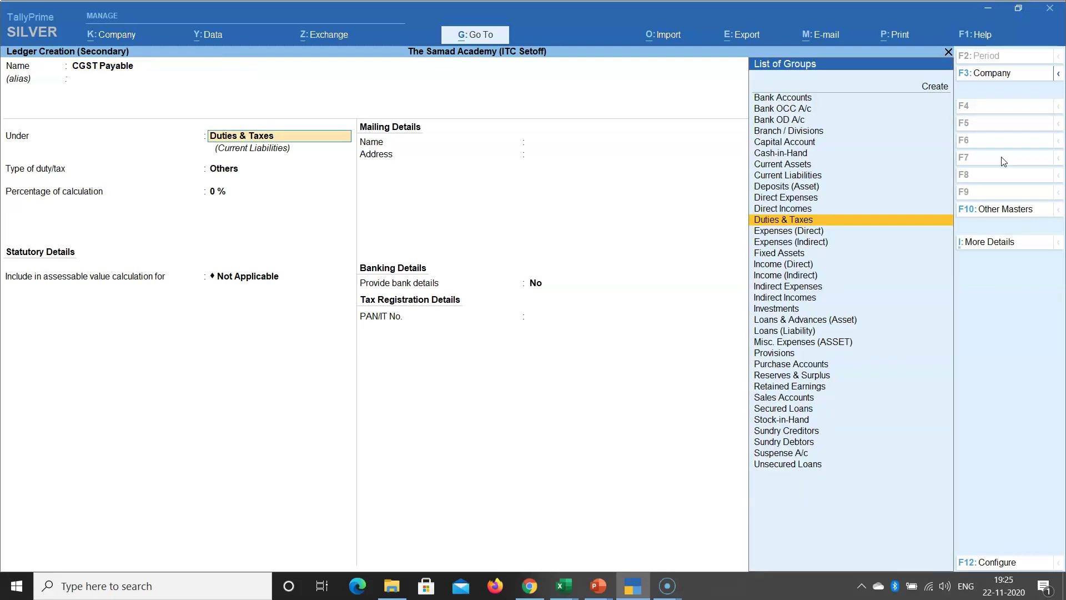
key("Return")
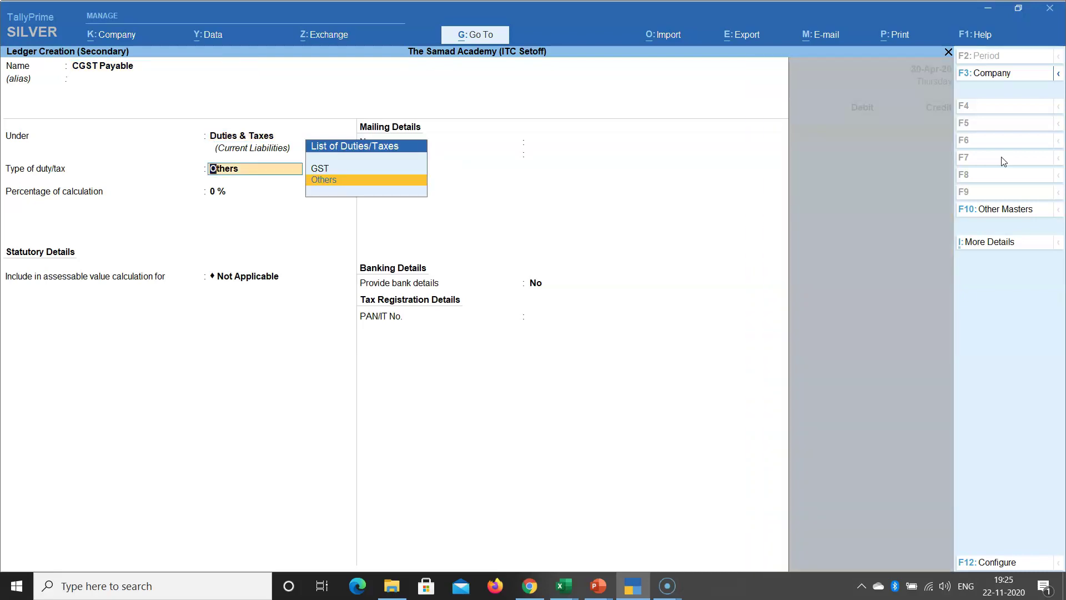
Set the CGST Payable ledger's type of duty to GST with tax type Central Tax and save it
key("Up")
key("Return")
key("Down")
key("Up")
key("Return")
key("Return")
key("Return")
key("Return")
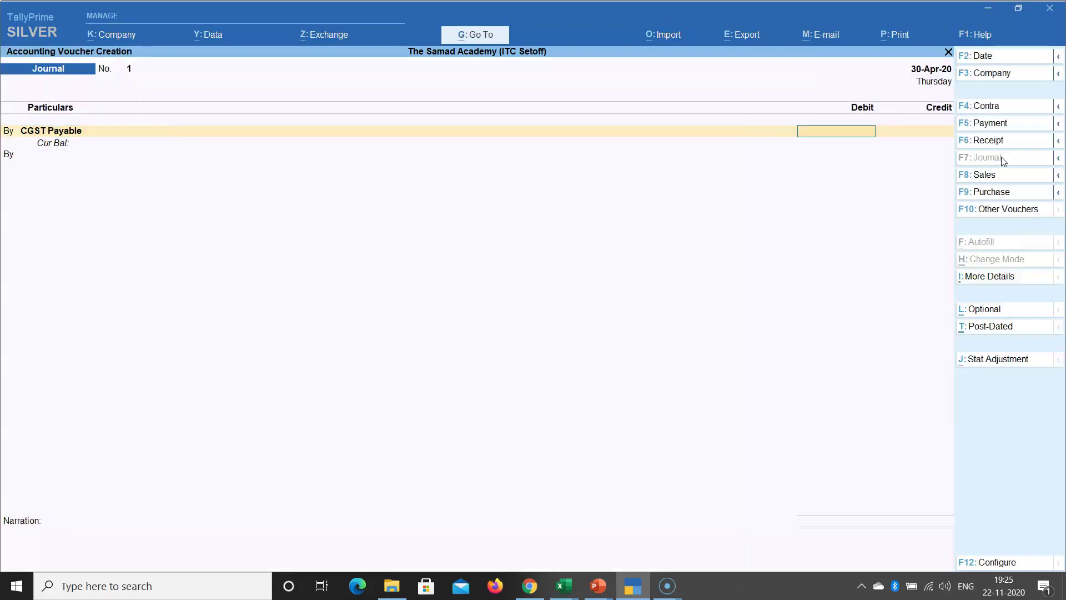
Start another new ledger named SGST Payable from the journal entry and place it under Duties & Taxes
key("BackSpace")
key("alt+c")
type("Sgst")
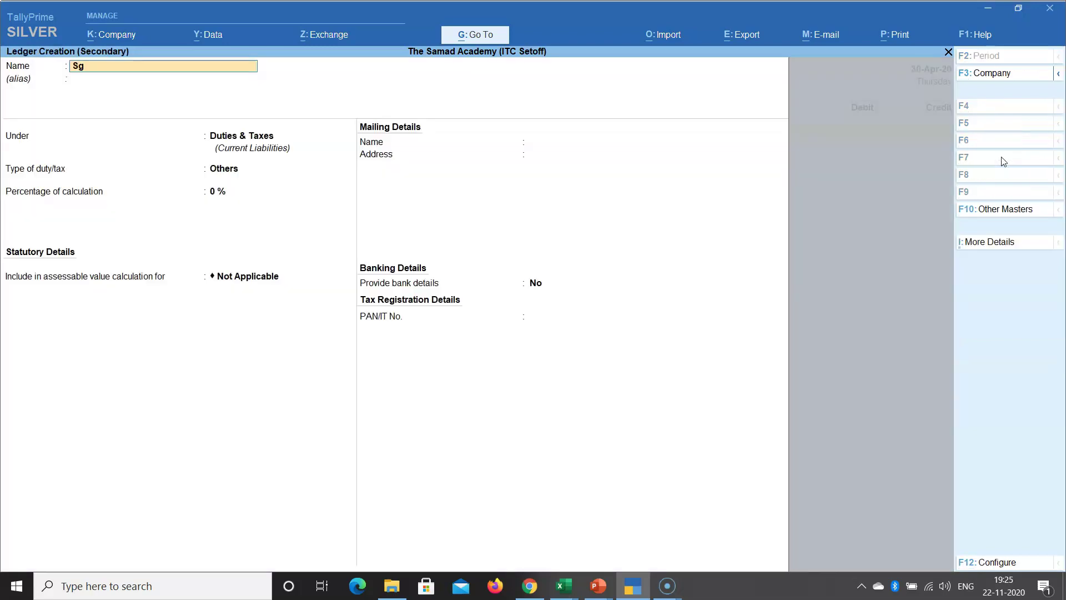
key("BackSpace")
key("BackSpace")
key("BackSpace")
type("GST Payable")
key("Return")
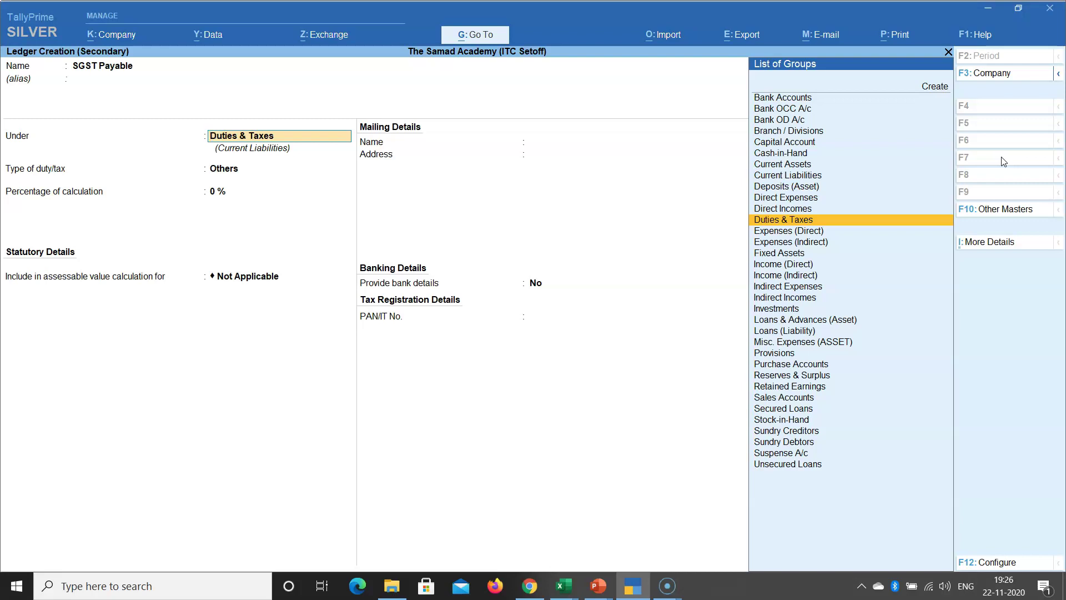
key("Return")
Set the SGST Payable ledger's type of duty to GST with tax type State Tax and save it
key("Up")
key("Return")
key("Down")
key("Down")
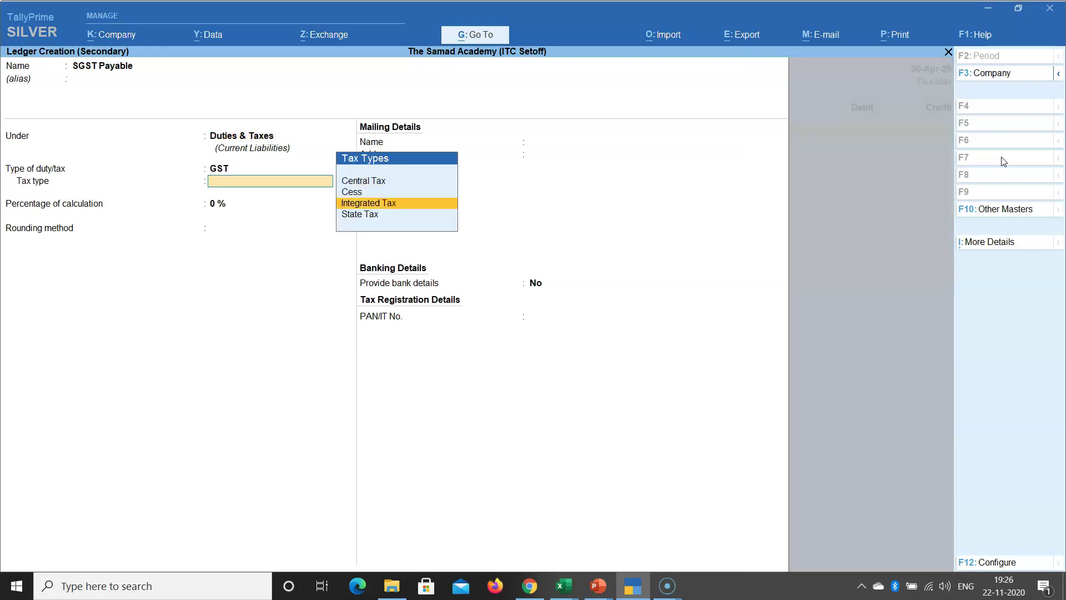
key("Down")
key("Return")
key("Return")
key("Return")
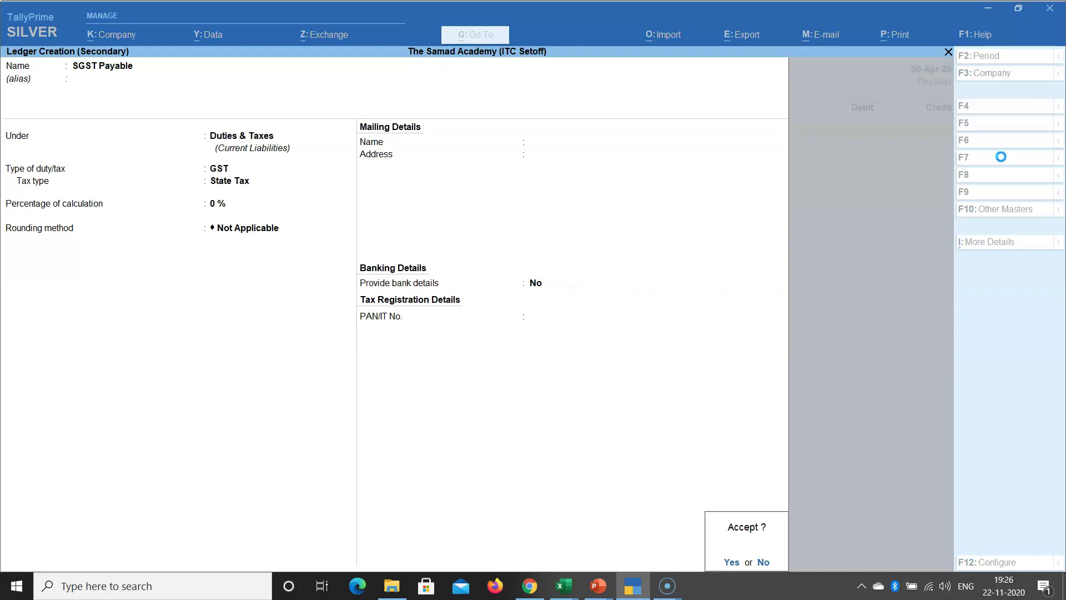
key("Return")
Start a new ledger named IGST Payable from the journal voucher and place it under Duties & Taxes
key("alt+c")
type("Igst")
key("BackSpace")
key("BackSpace")
key("BackSpace")
type("GST Aya")
key("BackSpace")
key("BackSpace")
key("BackSpace")
type("Payable")
key("Return")
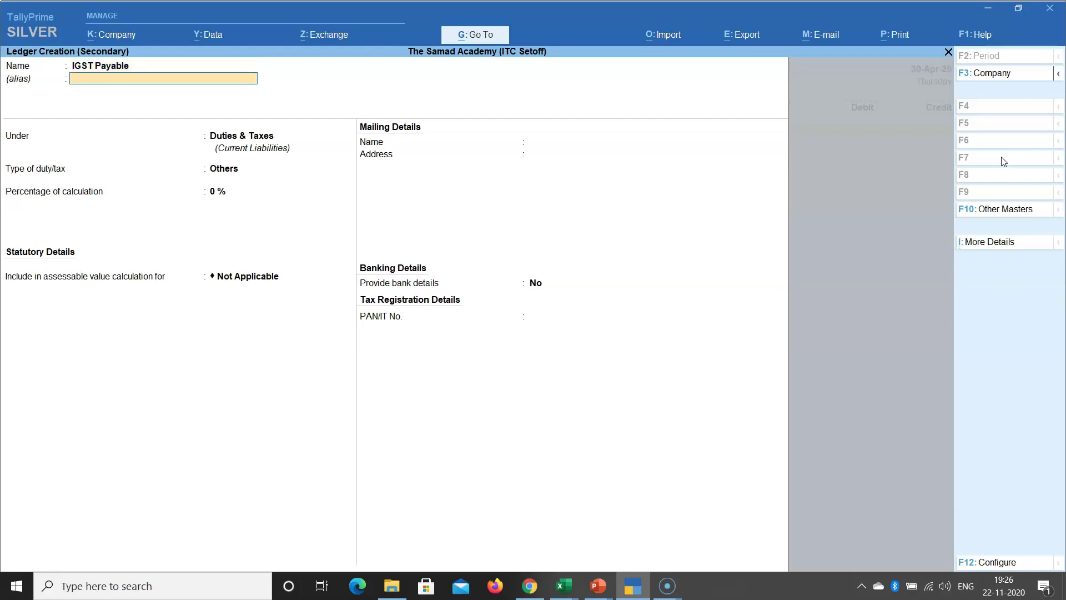
key("Return")
key("Return")
Set the IGST Payable ledger's type of duty to GST with tax type Integrated Tax and save it
key("Up")
key("Return")
key("Down")
key("Return")
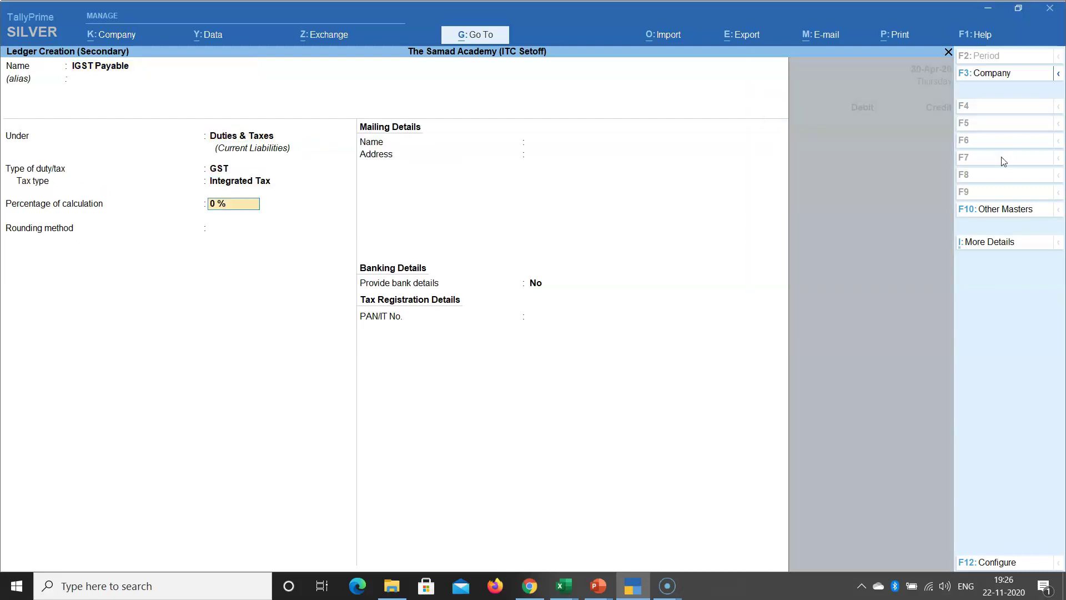
key("Return")
key("Return")
key("Return")
key("Return")
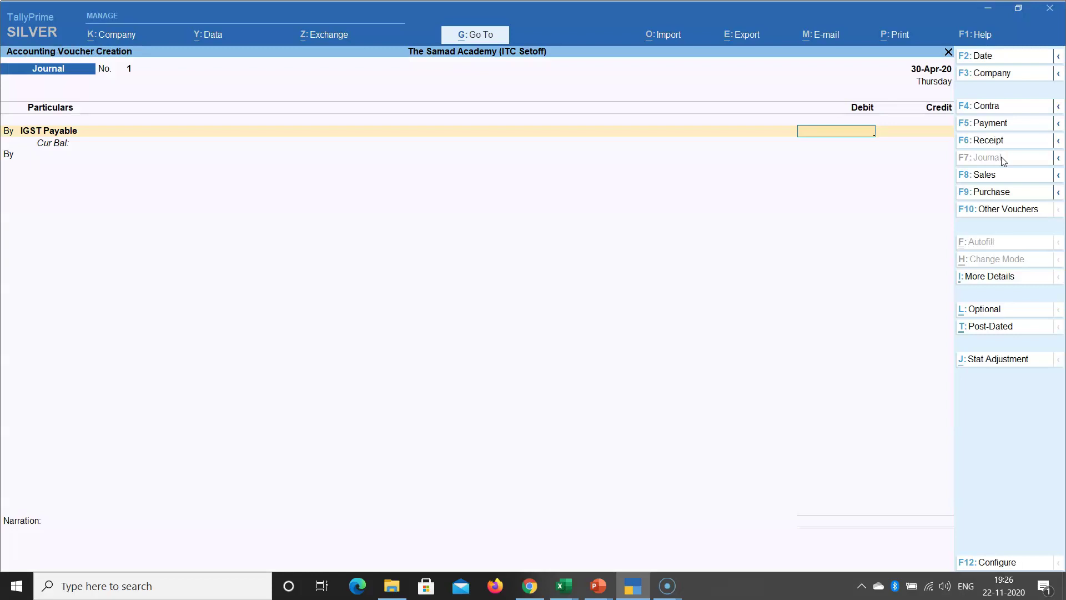
Discard the unfinished journal voucher and return to the Duties & Taxes group summary
key("Escape")
key("Return")
key("Escape")
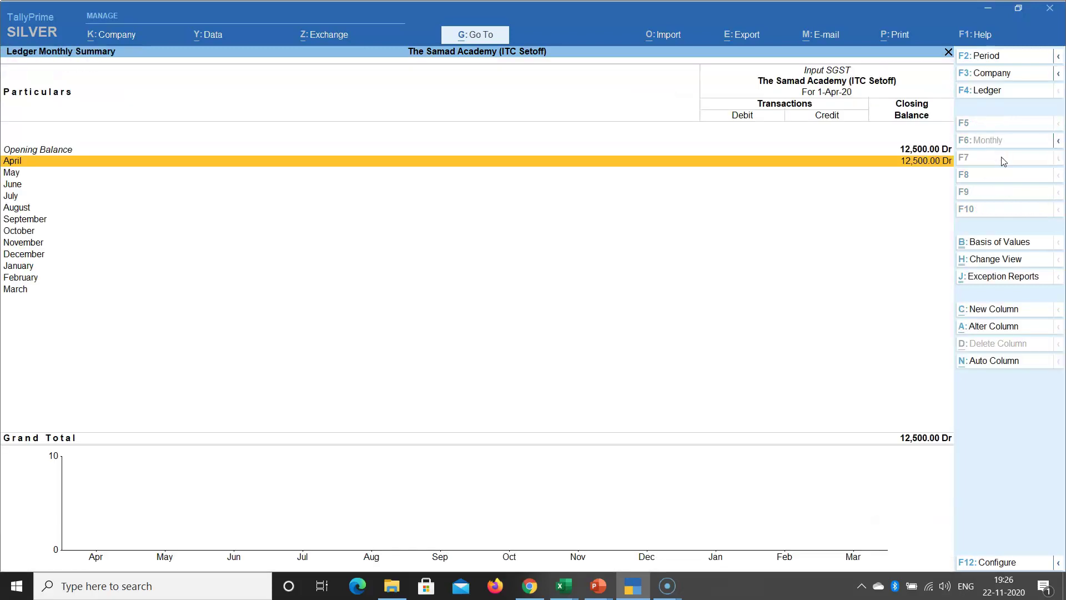
key("Escape")
Examine the Output CGST, Output IGST and Output SGST balances in the Duties & Taxes group summary
key("Down")
key("shift+Down")
key("shift+Down")
key("shift+Down")
key("Up")
key("Up")
key("space")
key("Down")
key("space")
key("Down")
key("space")
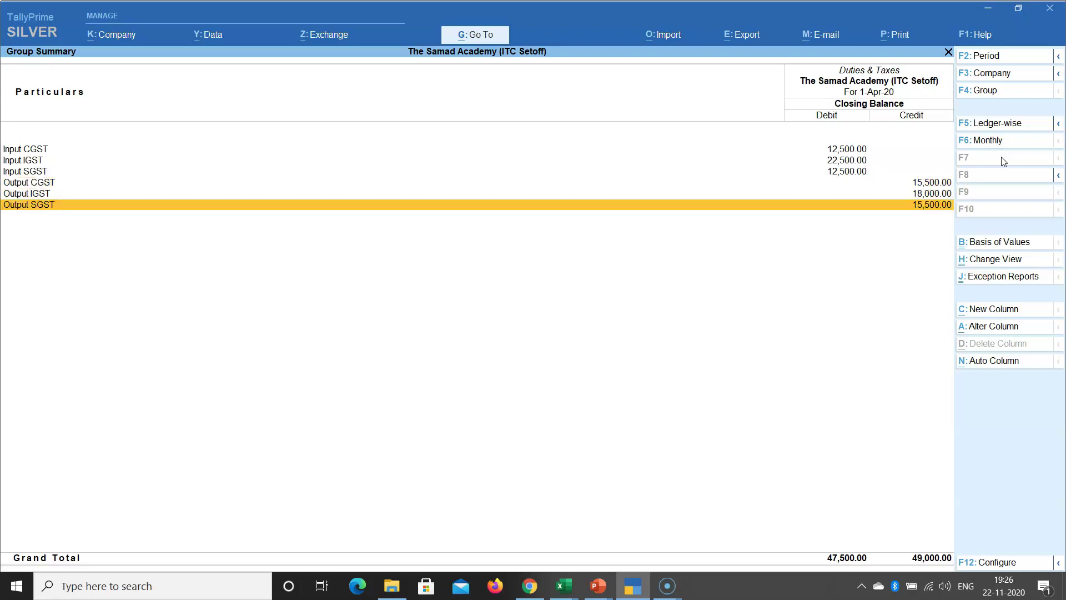
Add a journal voucher from the Output CGST ledger's voucher report and date it the 30th
key("Up")
key("Up")
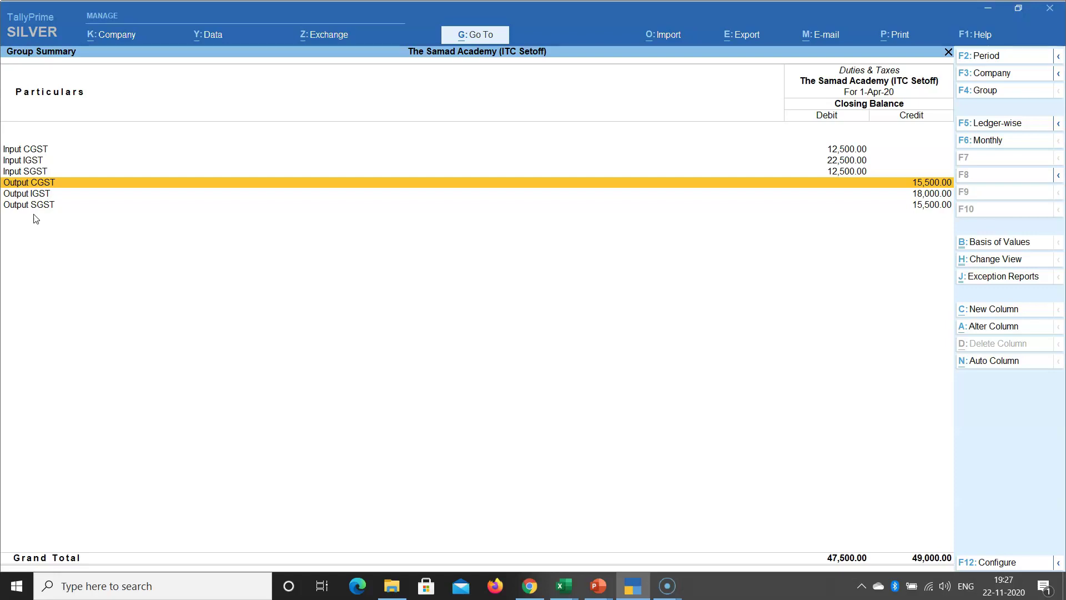
key("Return")
key("Return")
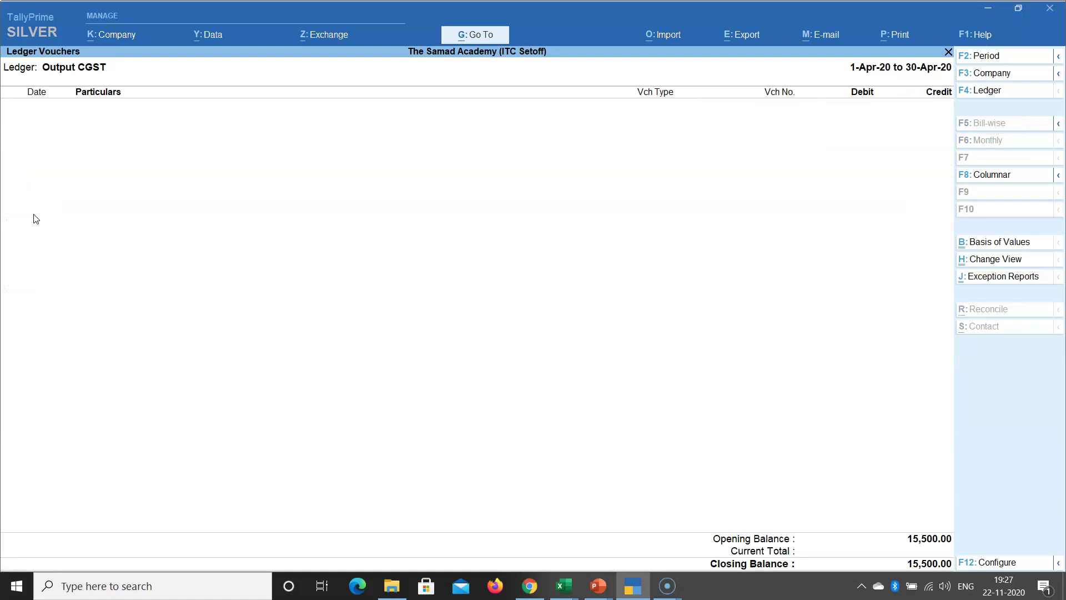
key("alt+a")
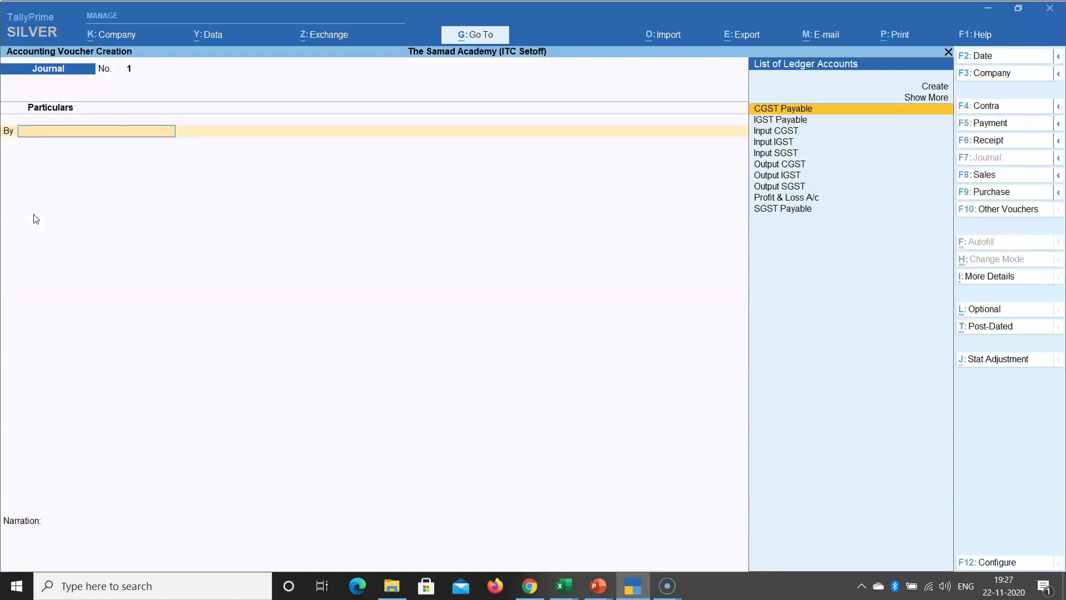
left_click(984, 57)
type("30")
key("Return")
Debit the Output CGST ledger with 15,500 in the journal voucher
type("Out")
key("Return")
type("15500")
key("Return")
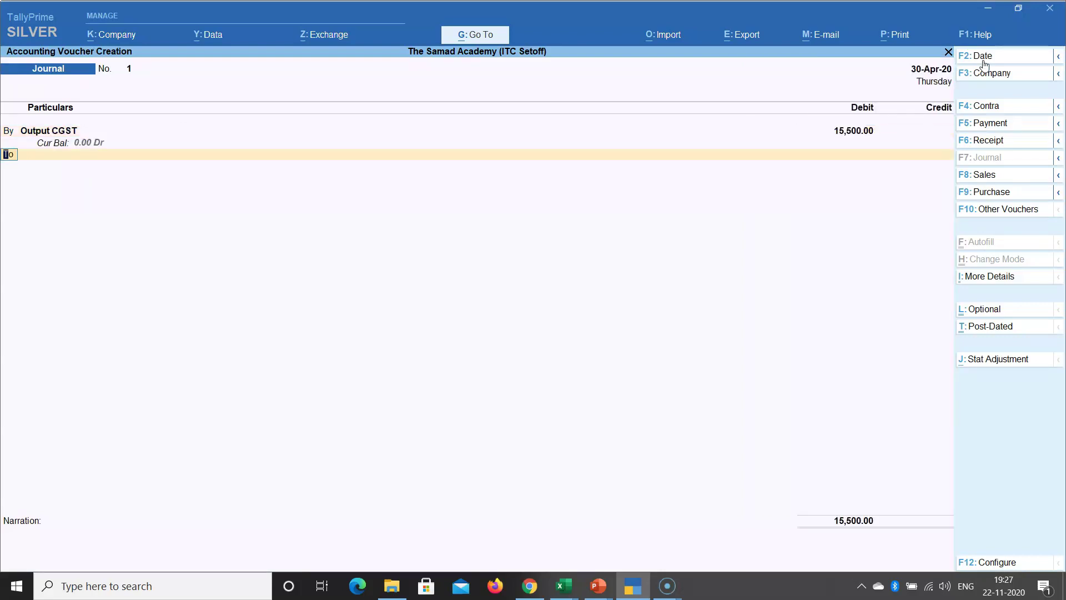
Add a second debit line for the Output SGST ledger with 15,500
type("bou")
key("Down")
key("Down")
key("Return")
type("15500")
key("Return")
Add a third debit line for the Output IGST ledger with 18,000
type("b")
type("Out")
key("Down")
key("Return")
type("18000")
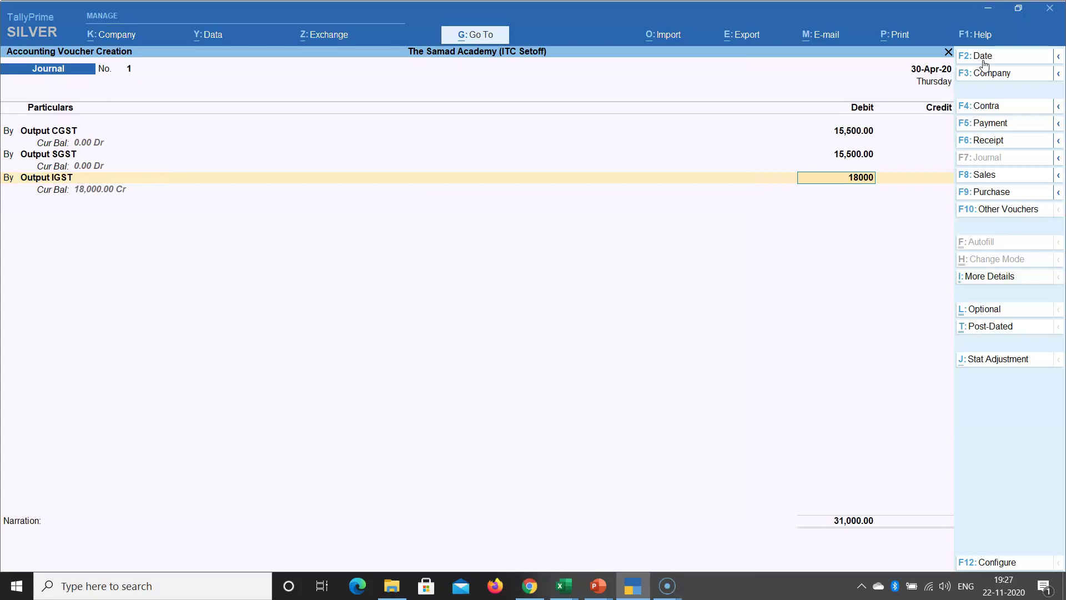
key("Return")
Credit the CGST Payable ledger with 15,500 in the journal voucher
key("Return")
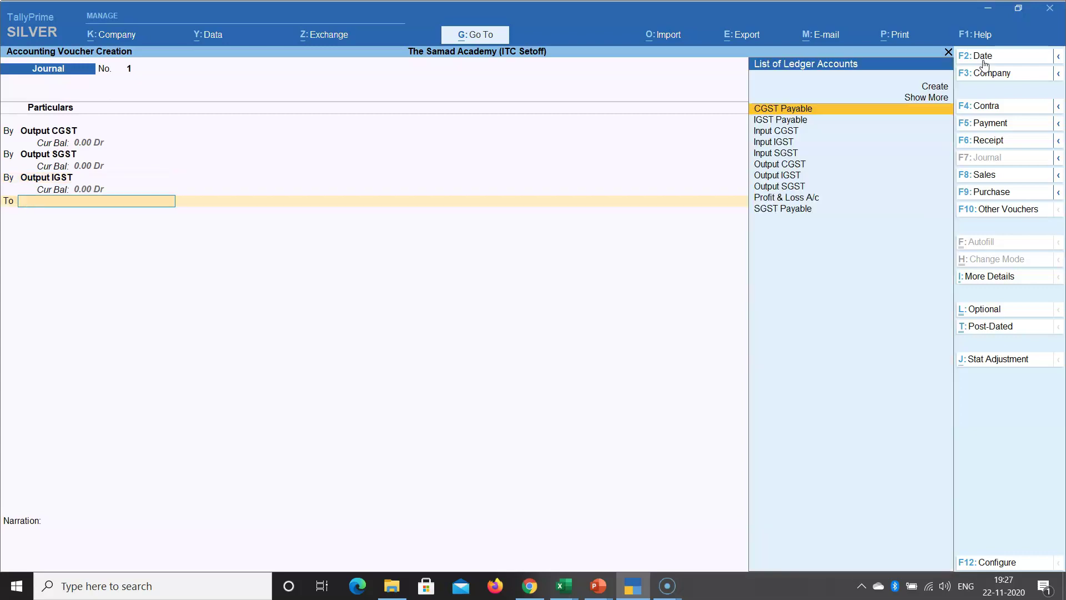
type("Cgs")
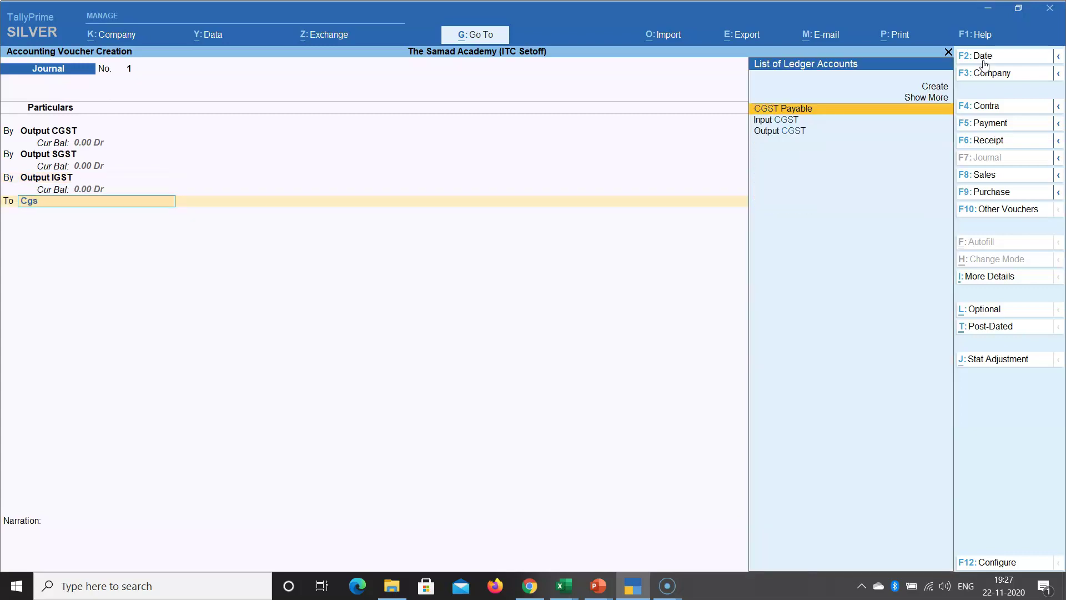
key("Return")
type("15500")
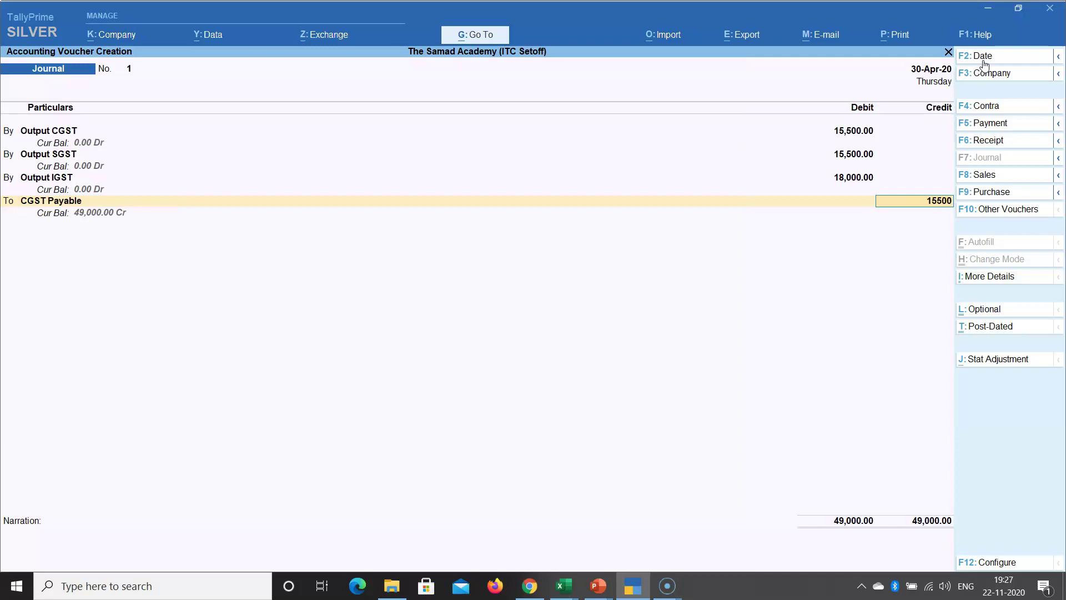
key("Return")
Add a second credit line for the SGST Payable ledger with 15,500
key("Return")
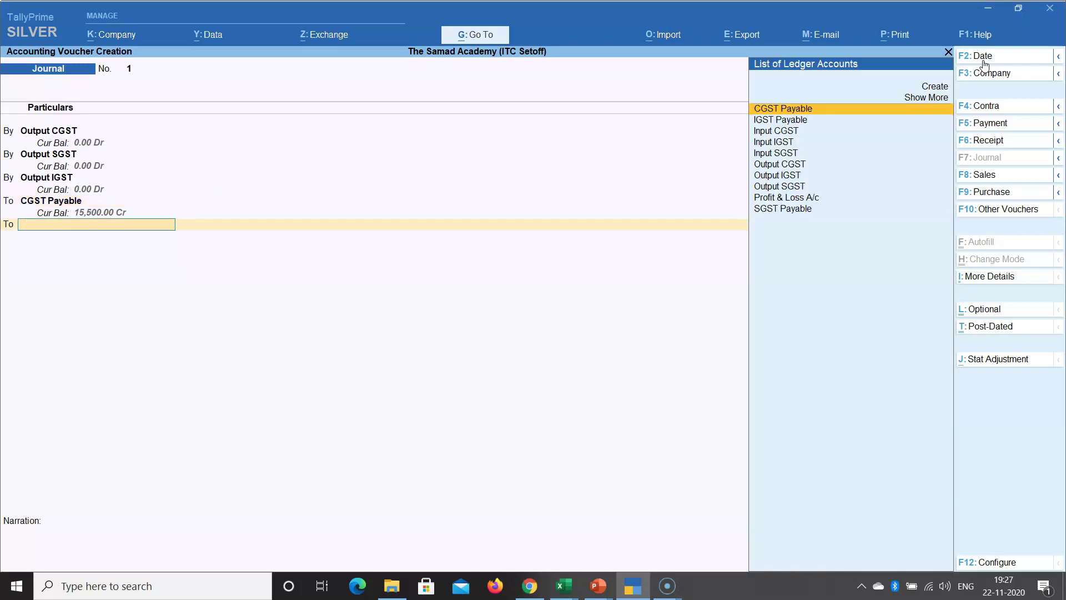
type("Sgst")
key("Return")
type("15500")
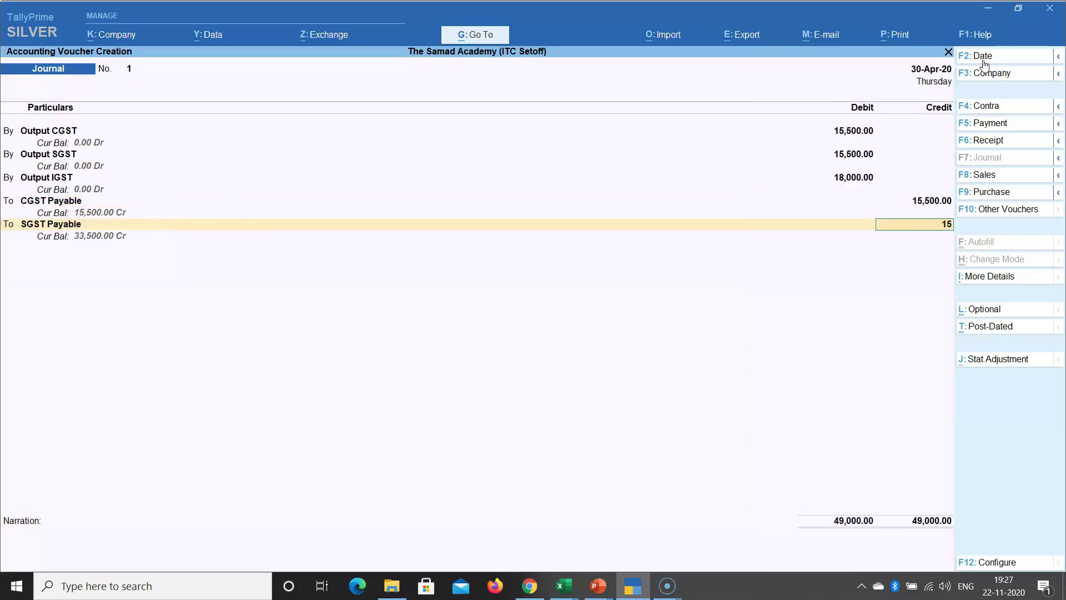
key("Return")
Add a third credit line for the IGST Payable ledger with the remaining 18,000
key("Return")
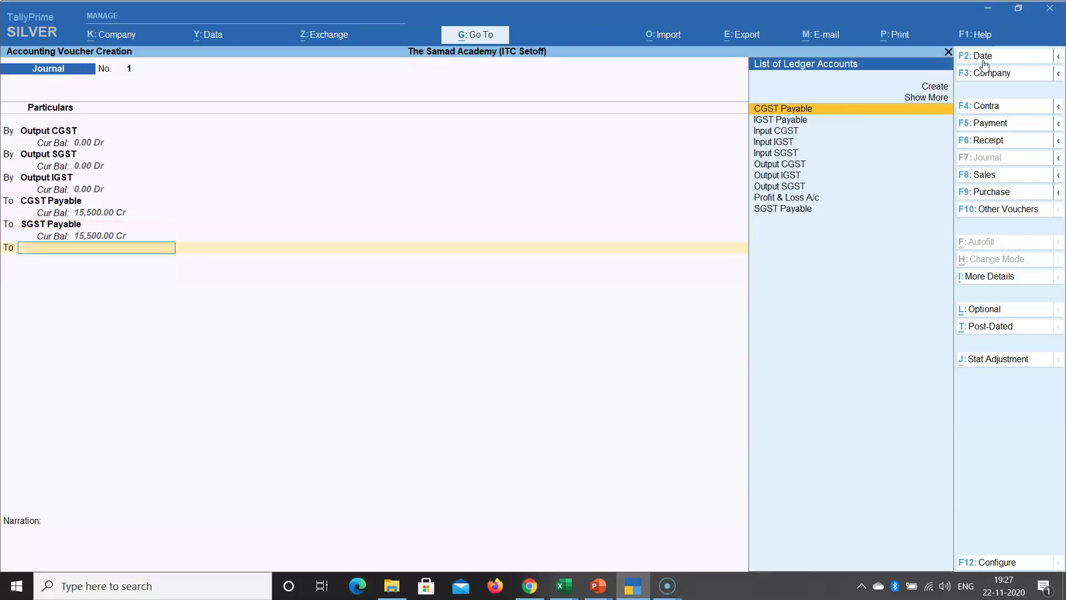
type("igst")
key("Return")
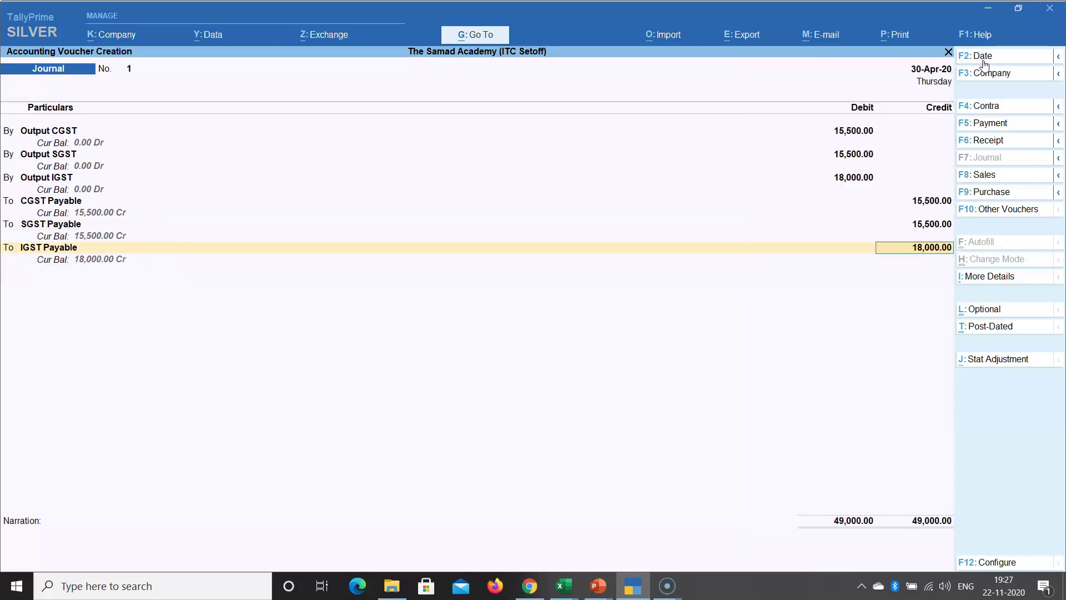
key("Return")
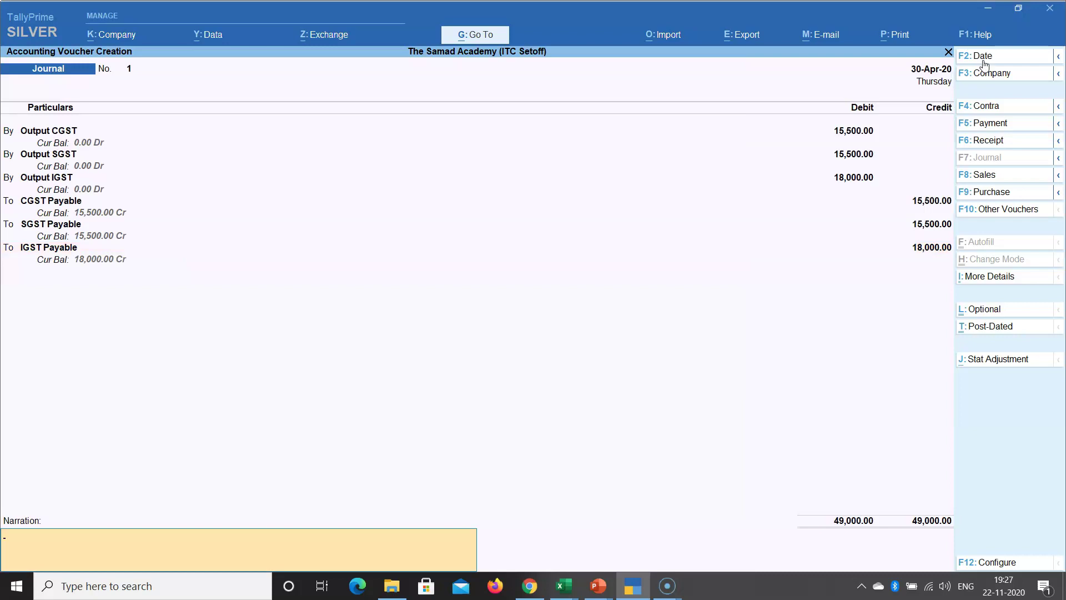
Enter the narration "being output tax transfered to payable ledger", save the journal voucher and return to the group summary
type("being output tax transfered to pa")
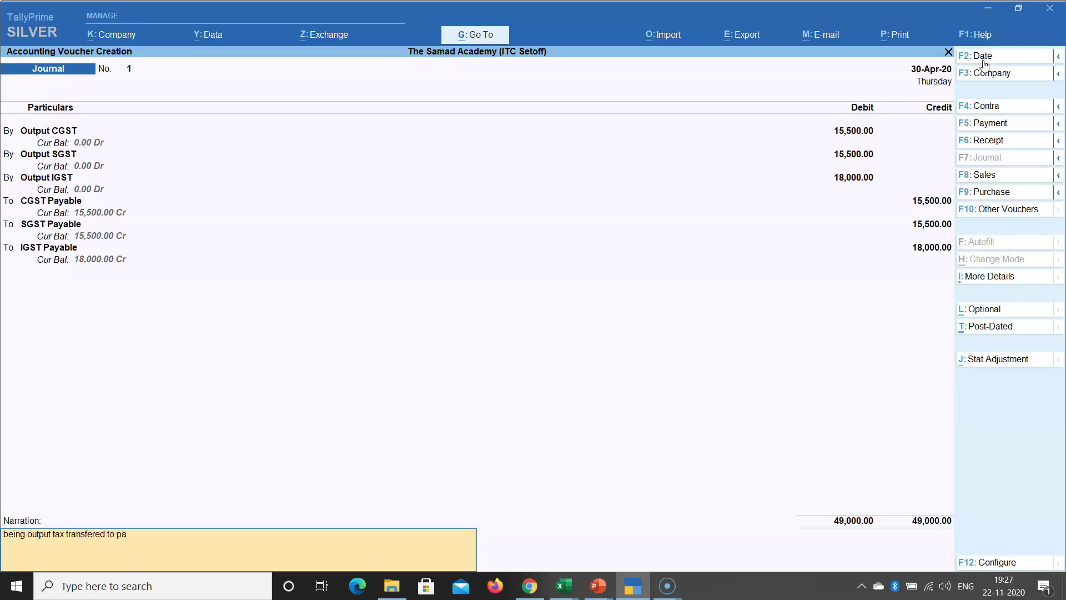
type("yable ledger")
key("Return")
key("Return")
key("Escape")
key("Escape")
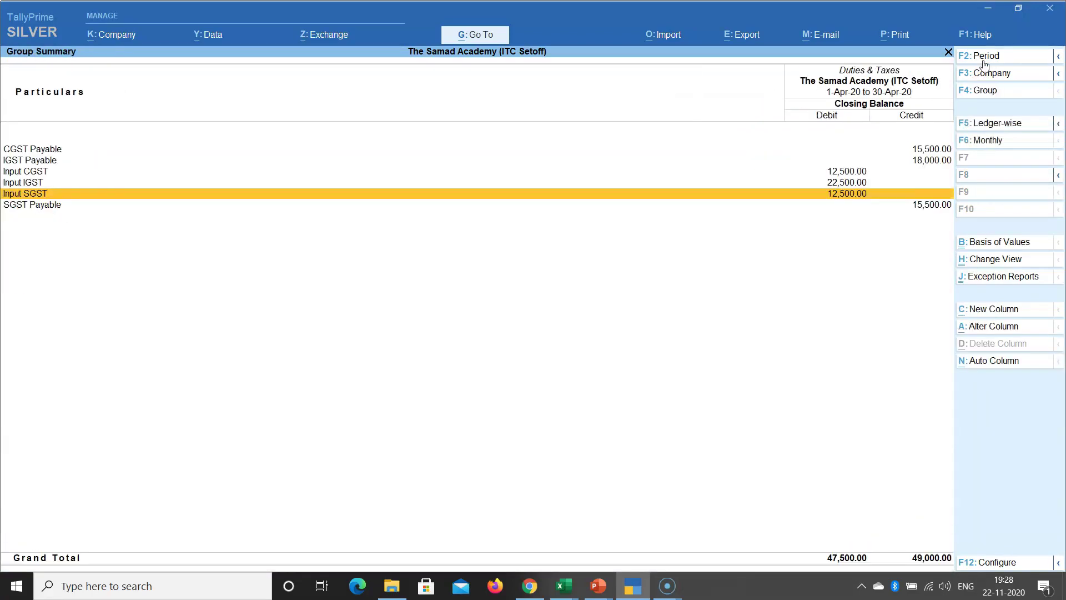
Compare the CGST, SGST and IGST Payable balances with the Input CGST, IGST and SGST balances in the group summary
key("Up")
key("Up")
key("Up")
key("Up")
key("Down")
key("Up")
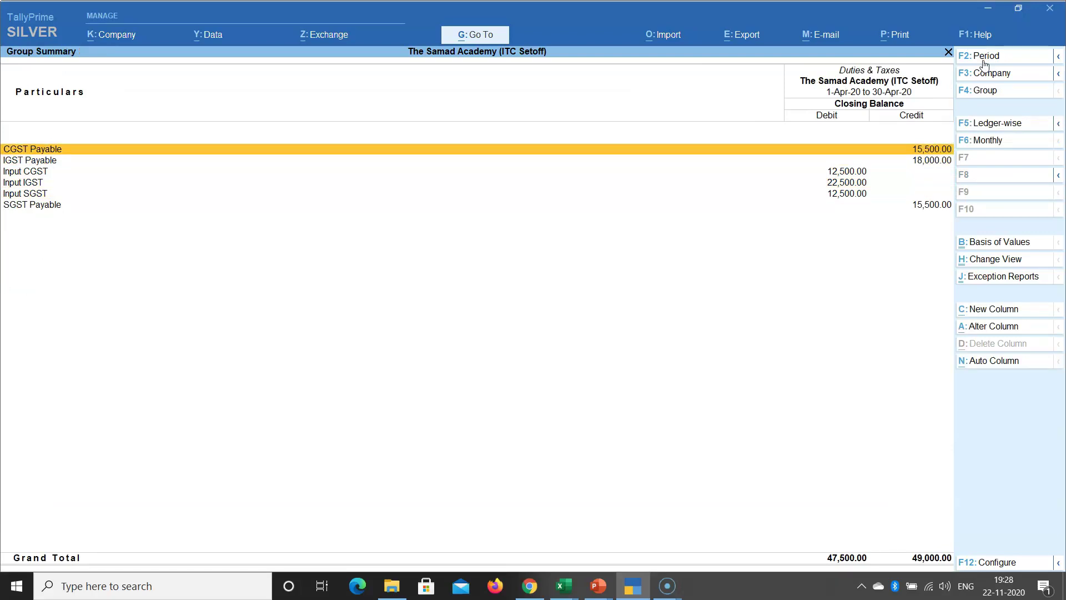
key("Down")
key("Down")
key("Down")
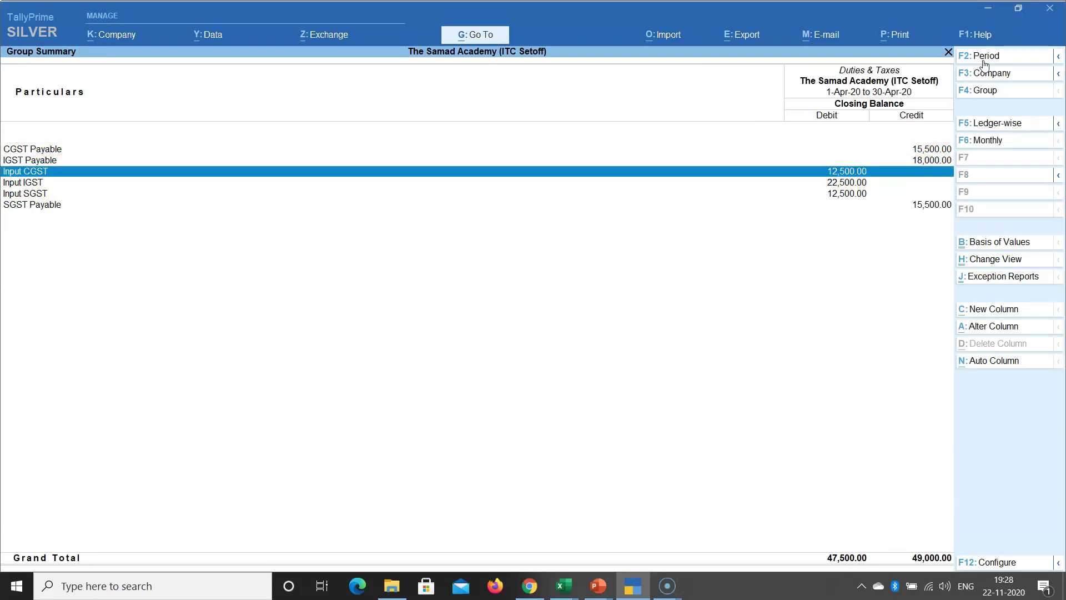
key("Down")
key("Up")
key("Up")
key("Down")
key("Down")
key("Up")
key("Up")
key("Up")
key("Up")
key("Down")
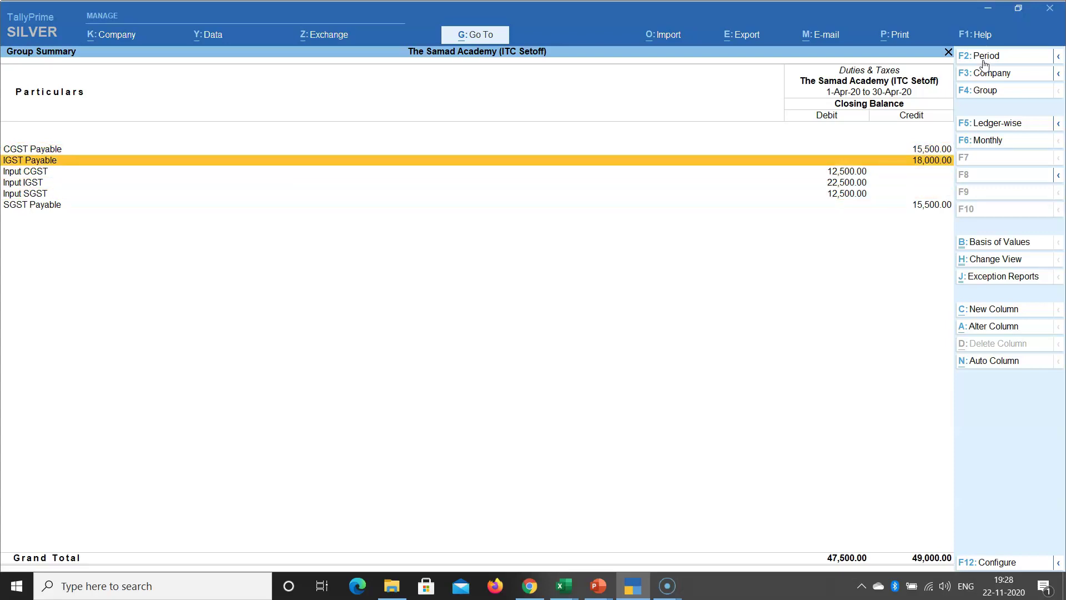
key("Down")
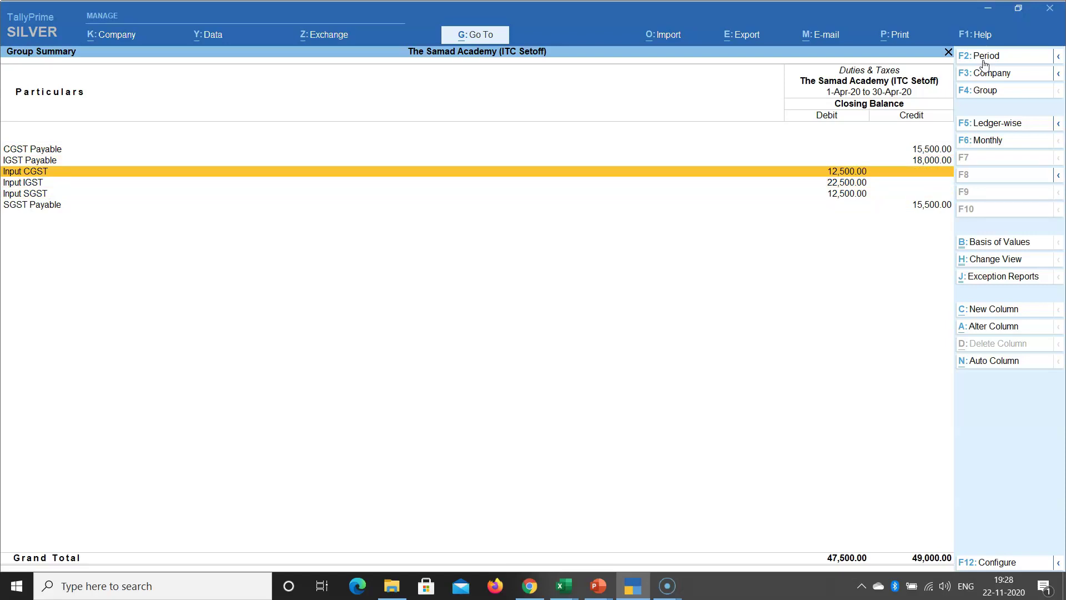
key("Down")
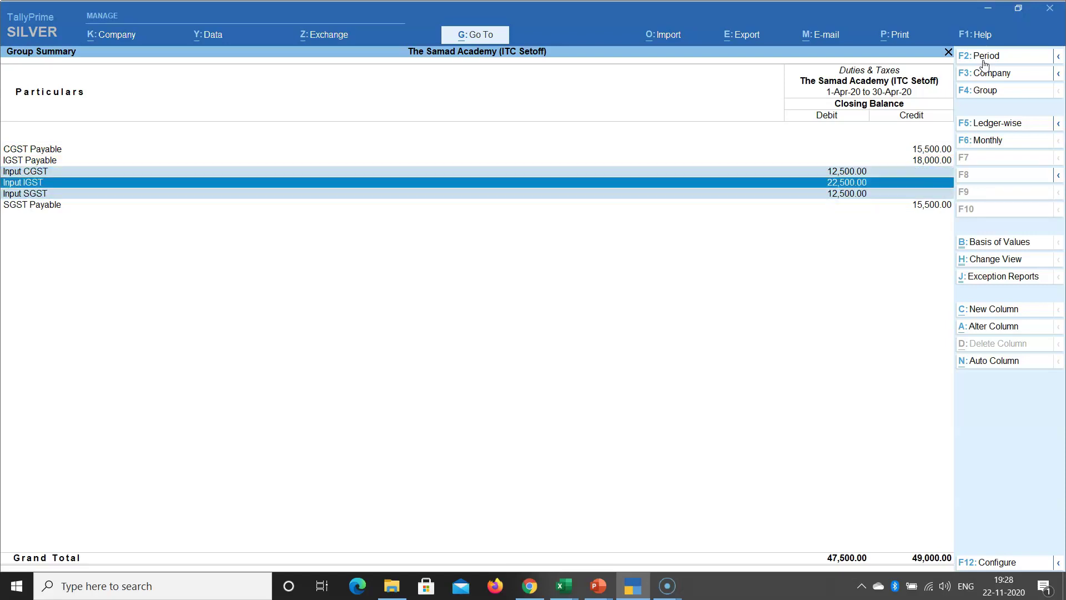
Add another journal voucher from the Input CGST ledger's voucher report and date it the 30th
key("Down")
key("Return")
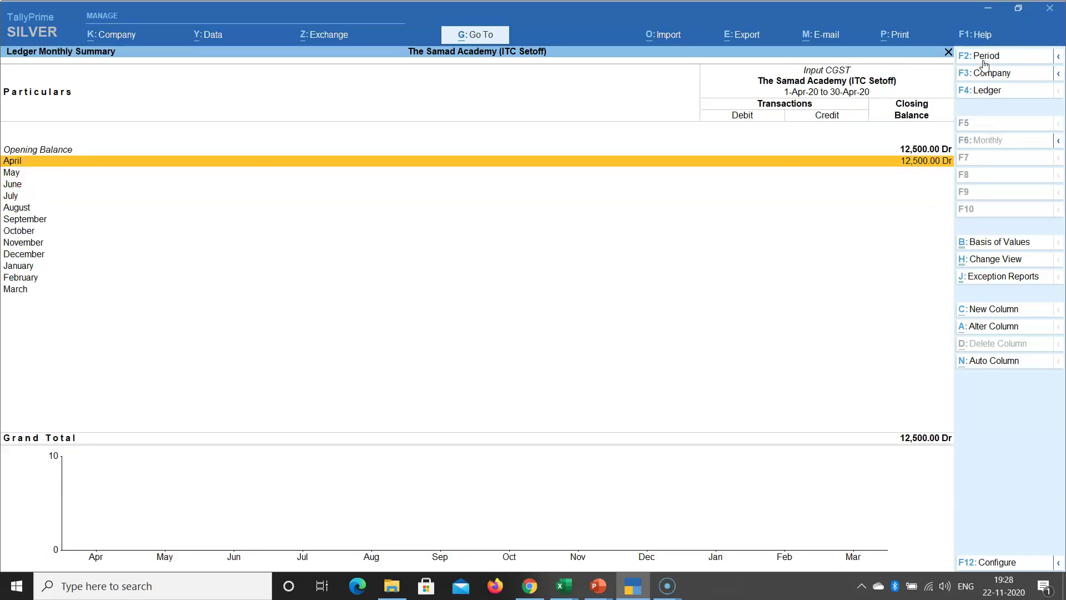
key("Return")
key("alt+a")
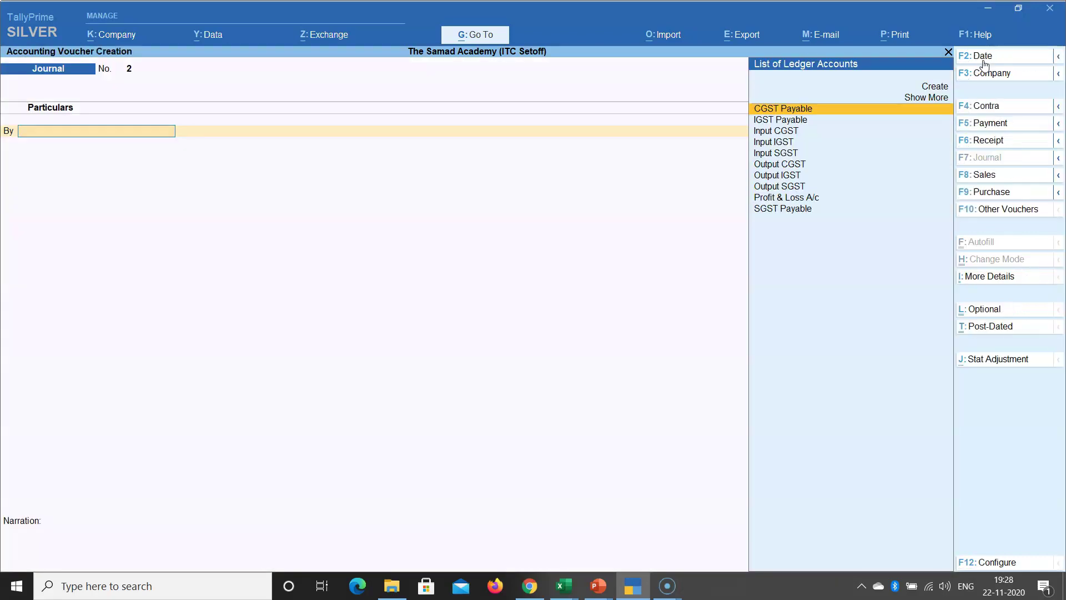
left_click(992, 58)
type("30.")
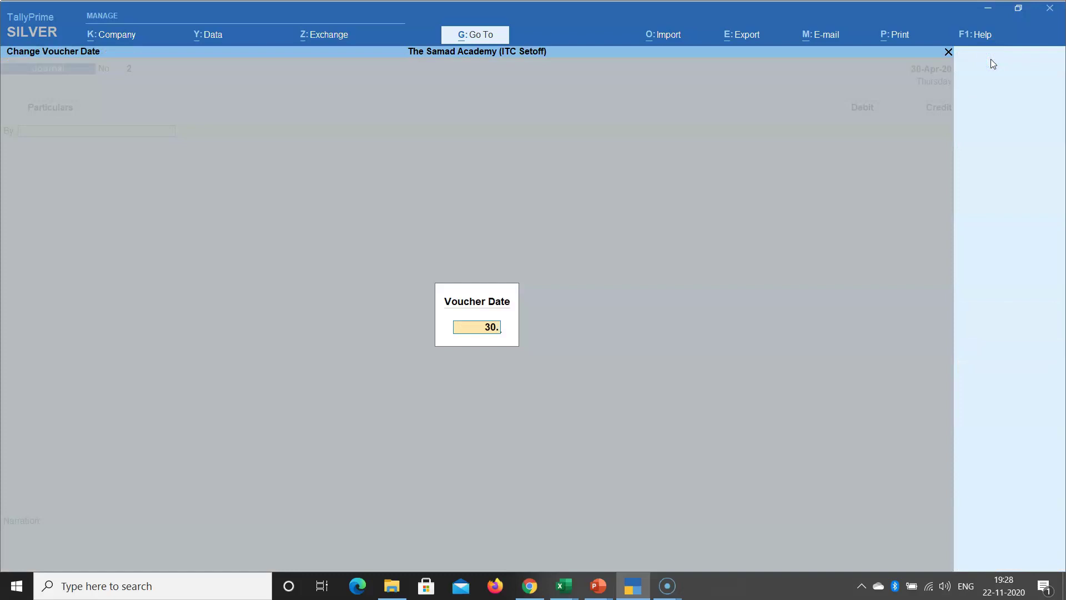
key("Return")
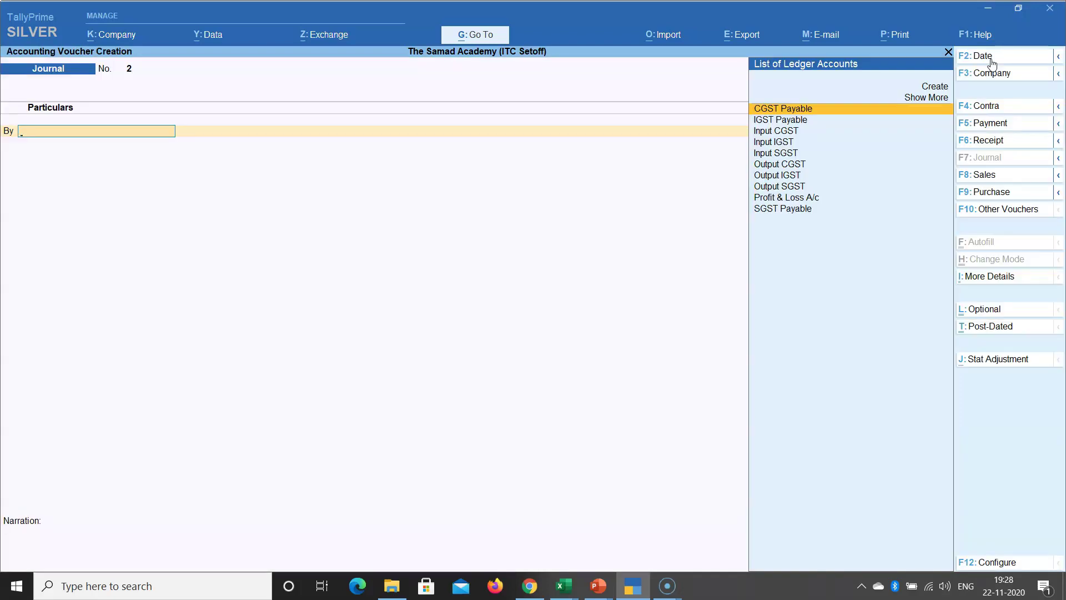
Debit the CGST Payable ledger with a provisional amount of 1 in the new journal voucher
type("CGST")
key("Return")
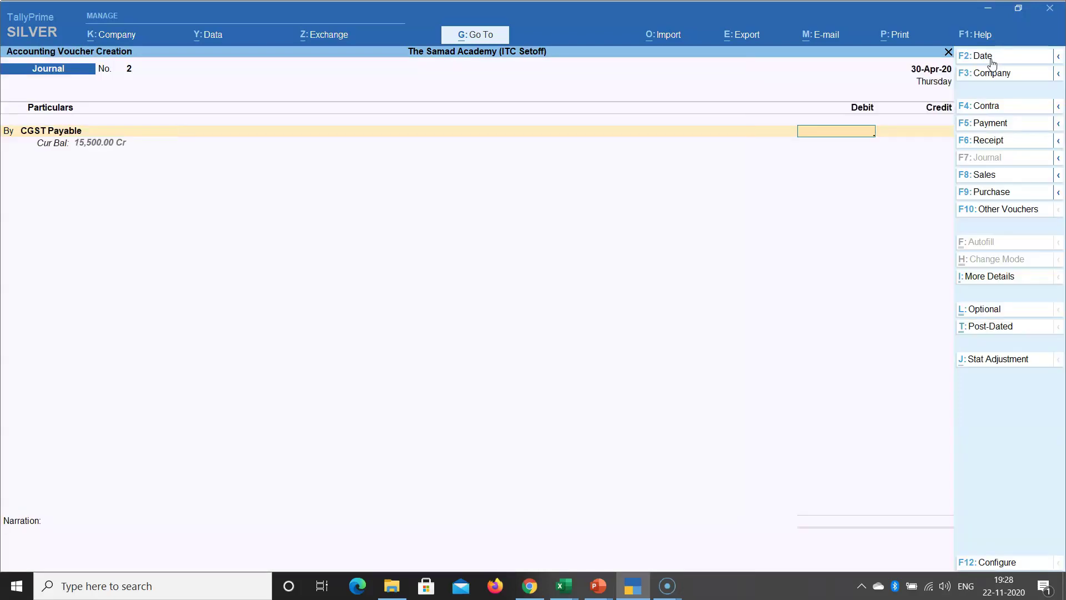
type("1")
key("Return")
Add a debit line for the SGST Payable ledger with an amount of 1 and start another debit line
key("b")
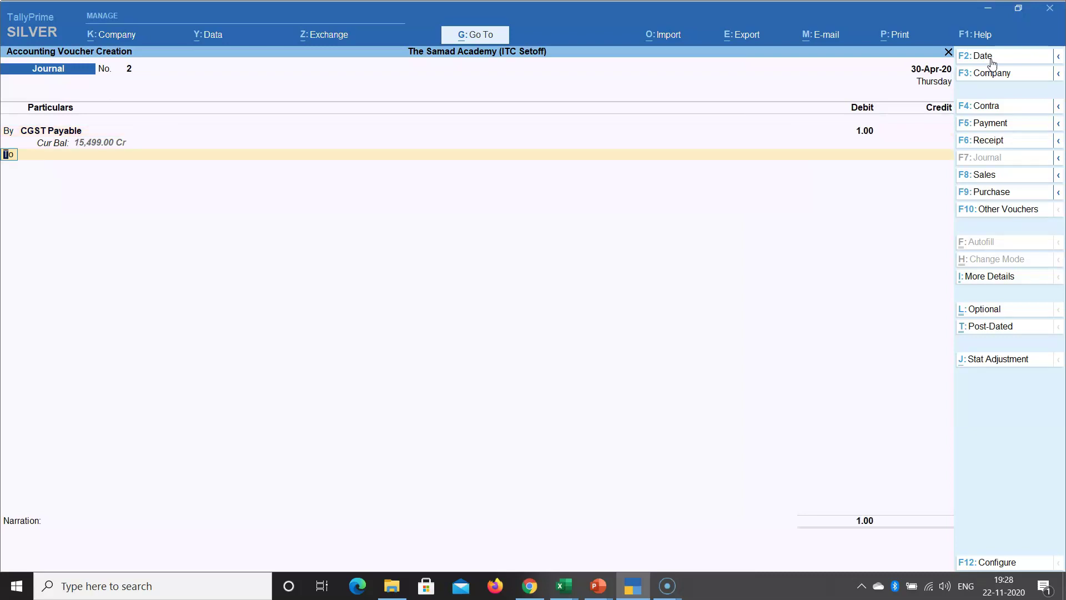
key("Return")
type("SGST Payable")
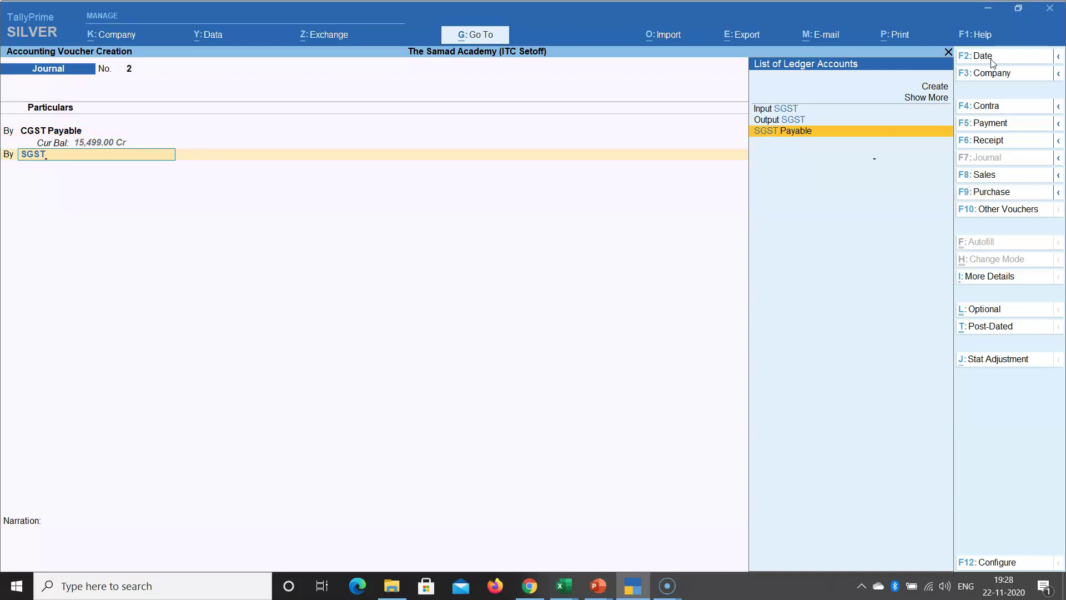
key("Return")
type("1")
key("Return")
key("b")
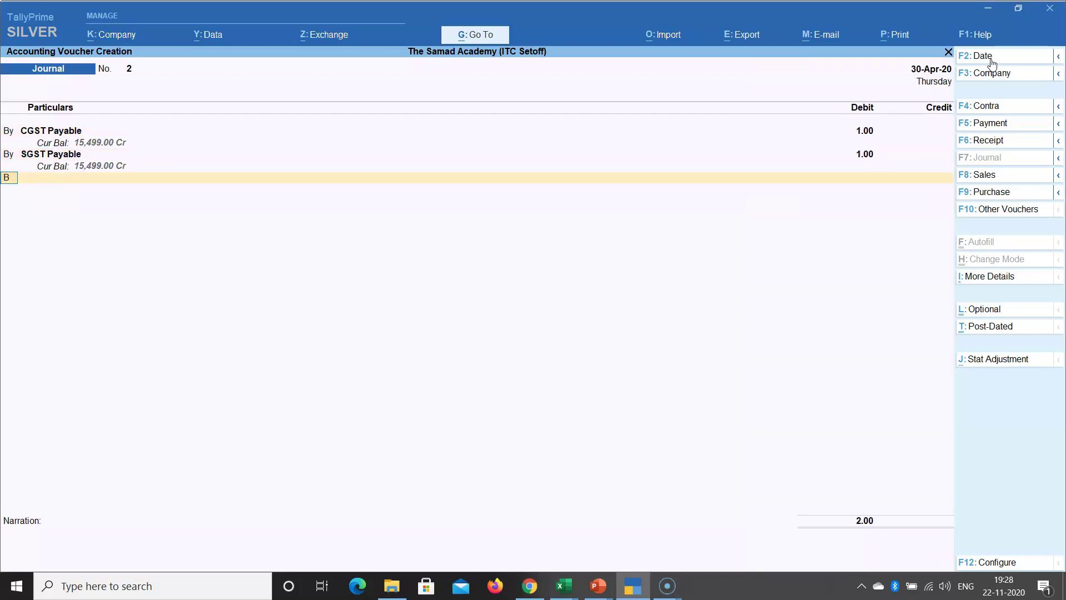
Add a debit line for the IGST Payable ledger with a provisional amount of 1
key("Return")
type("IGST Payable")
key("Return")
type("1")
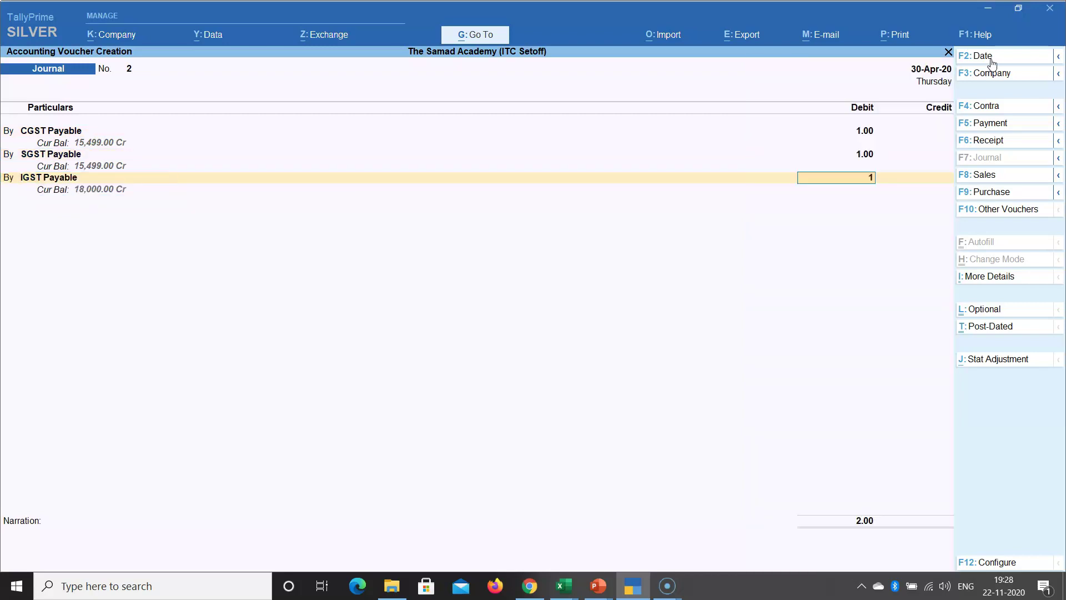
key("Return")
Credit the Input CGST ledger with 12,500 in the journal voucher
type("input")
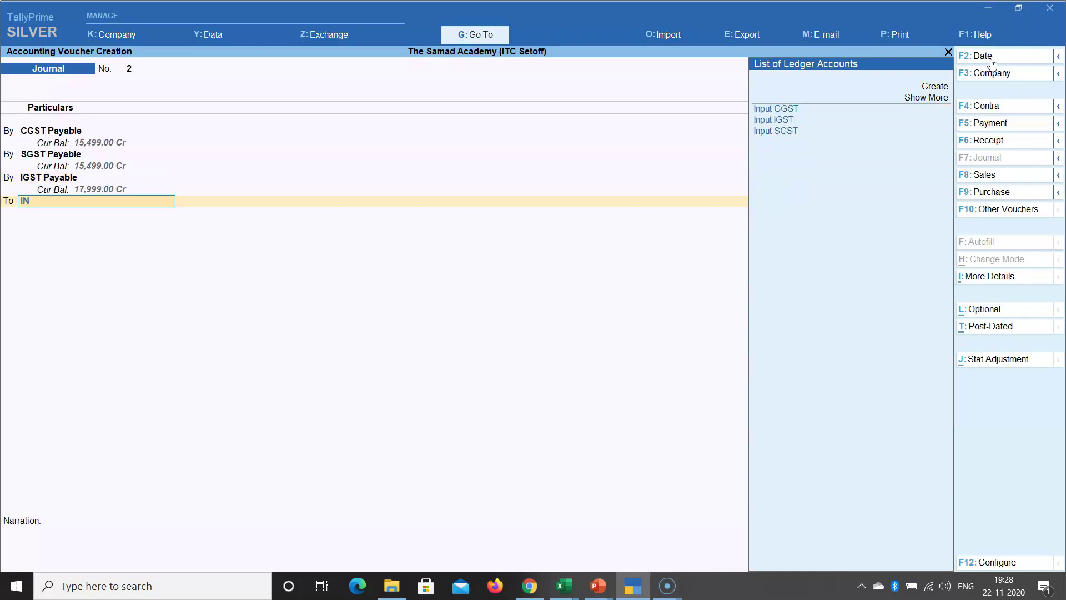
key("Return")
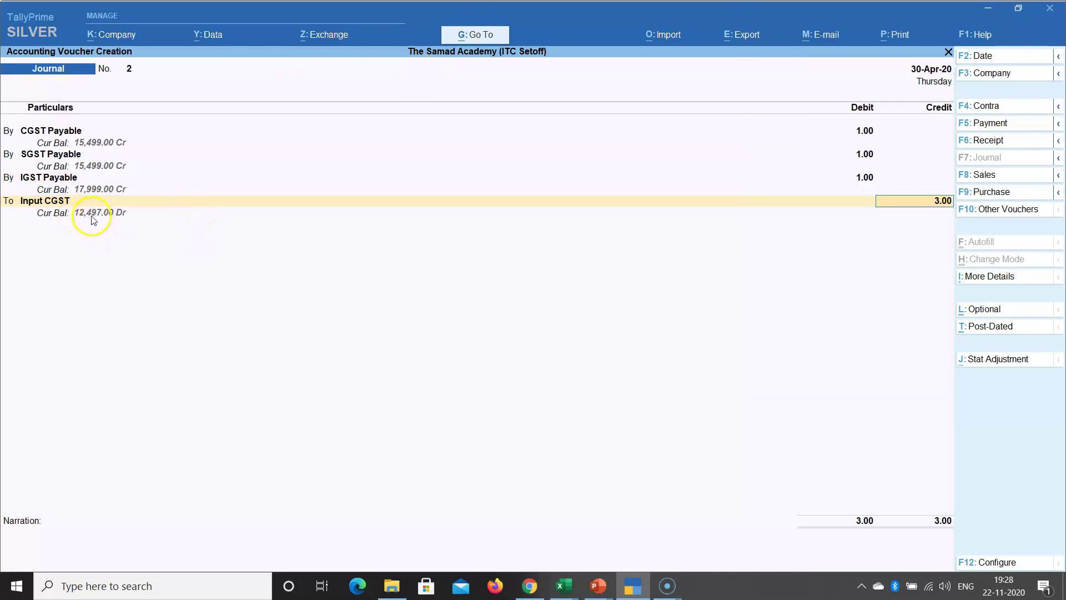
type("1255")
key("BackSpace")
type("00")
key("Return")
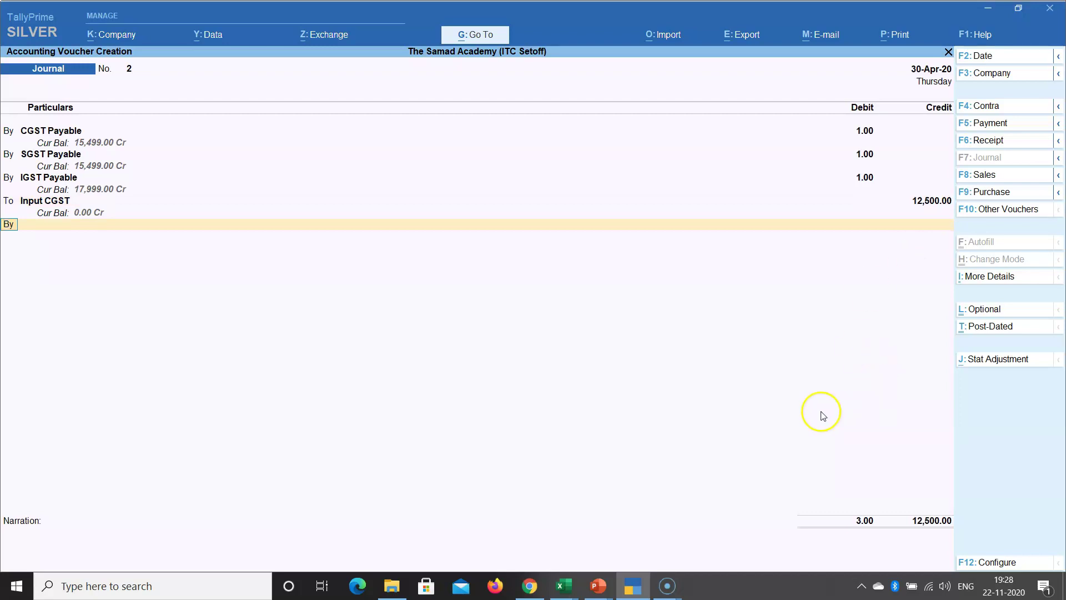
Add a credit line for the Input SGST ledger with an amount of 12,500
key("t")
key("Return")
type("INPUT")
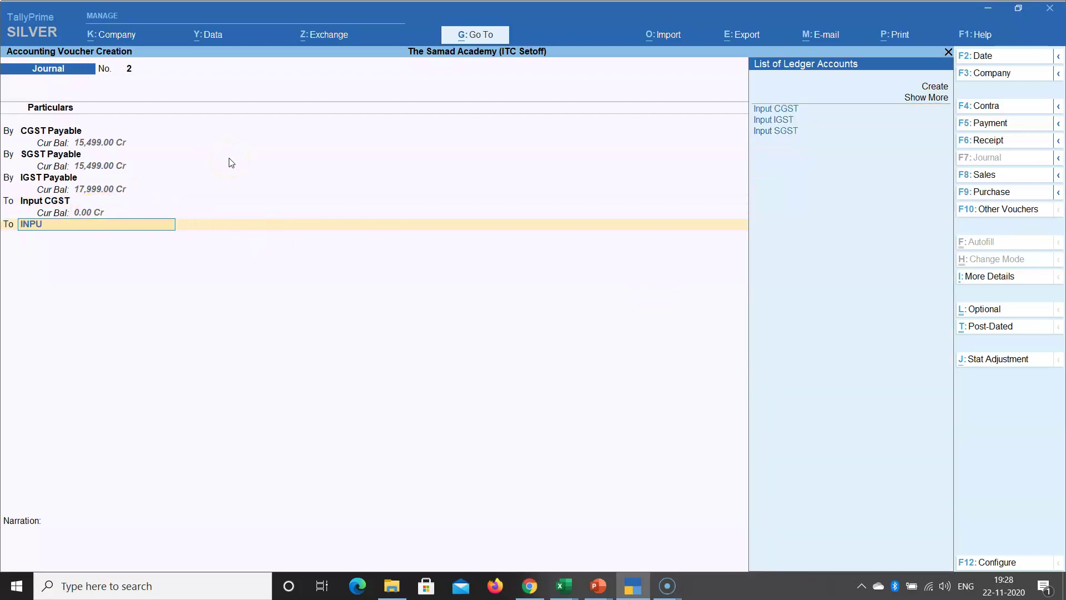
key("Down")
key("Down")
key("Return")
type("12500")
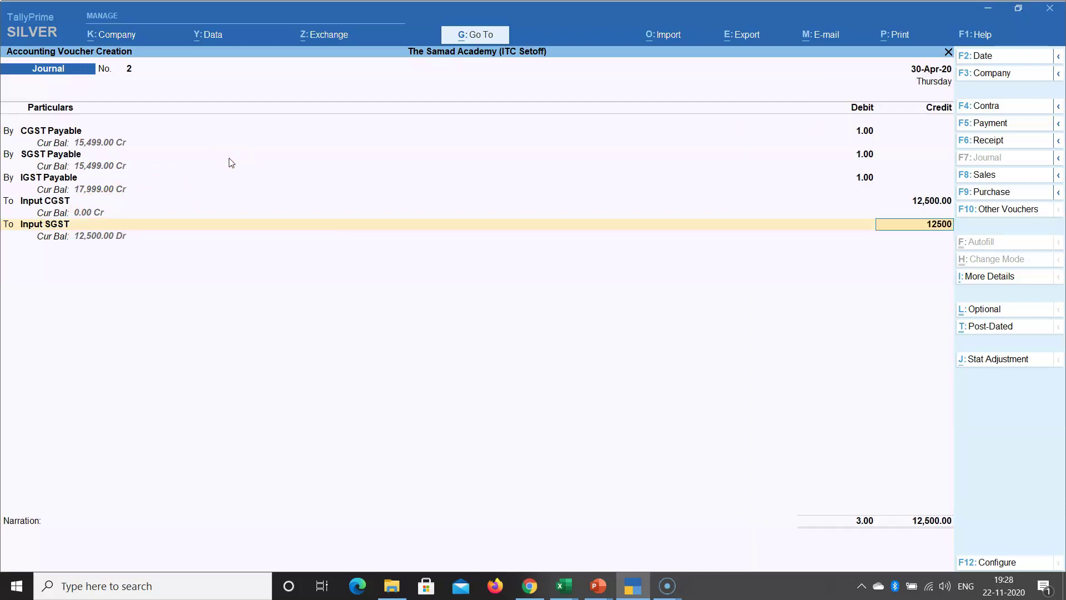
key("Return")
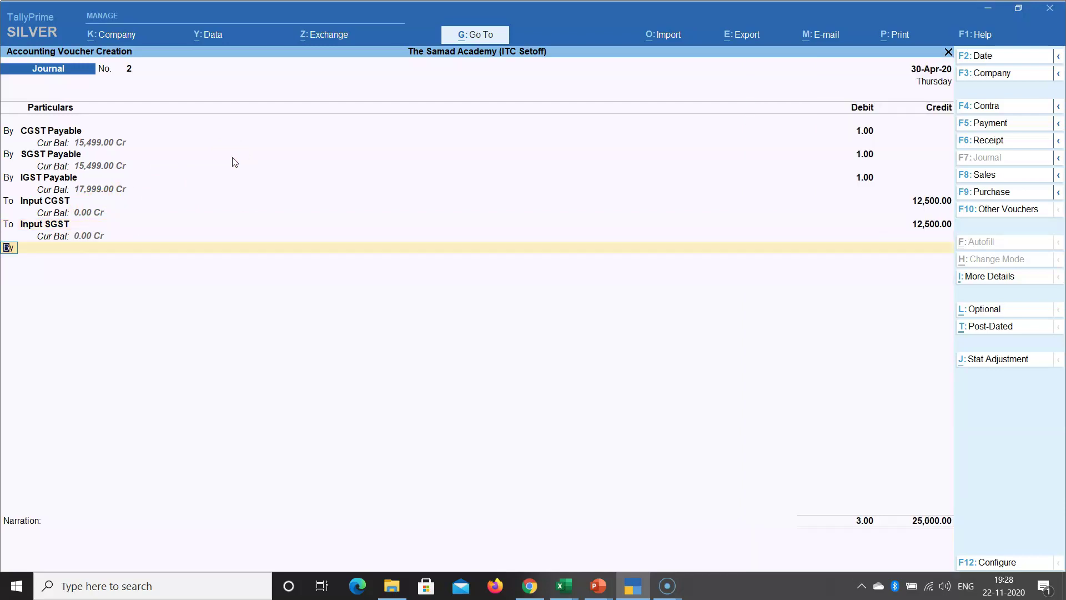
Add a credit line for the Input IGST ledger with an amount of 22,500
key("t")
key("Return")
type("INPUT")
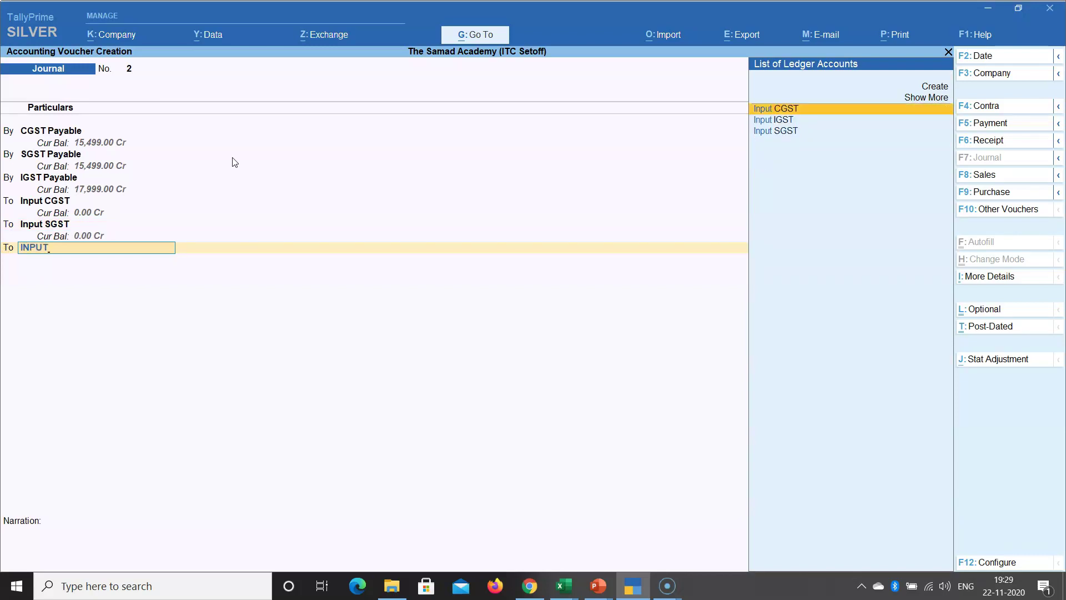
key("Down")
key("Return")
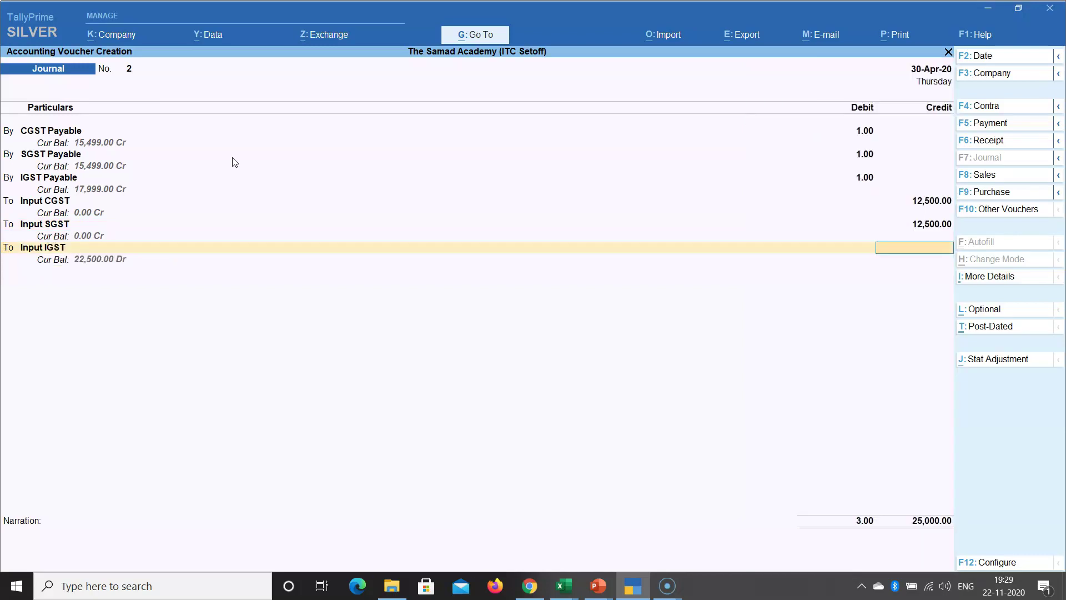
type("22,500")
key("Return")
Replace the provisional debit amounts with 12,500 for CGST Payable, 12,500 for SGST Payable and 22,500 for IGST Payable
key("Up")
key("Up")
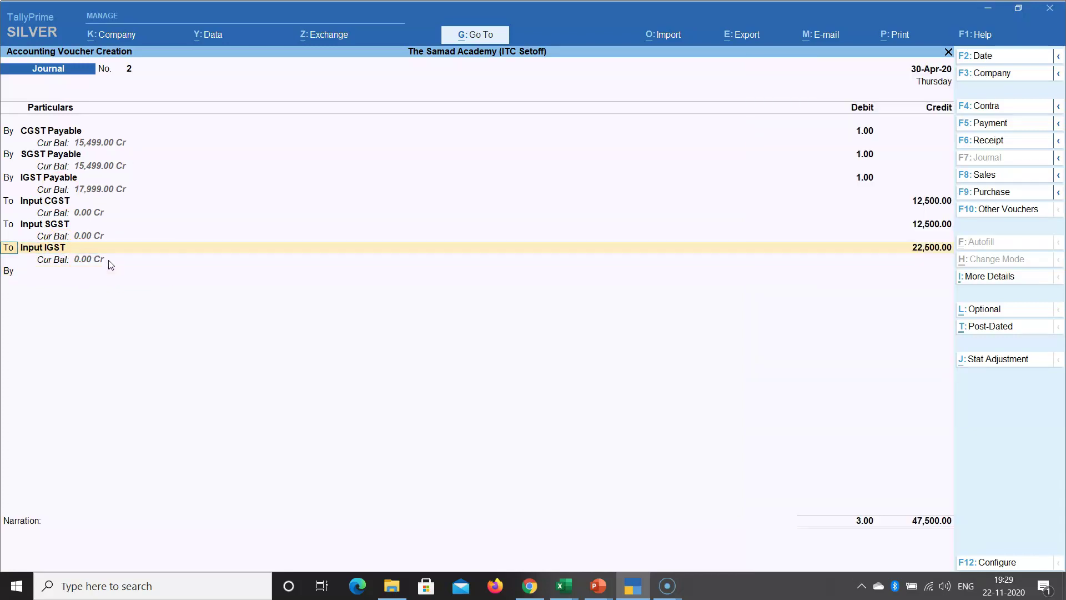
key("Up")
key("Up")
key("Up")
key("Up")
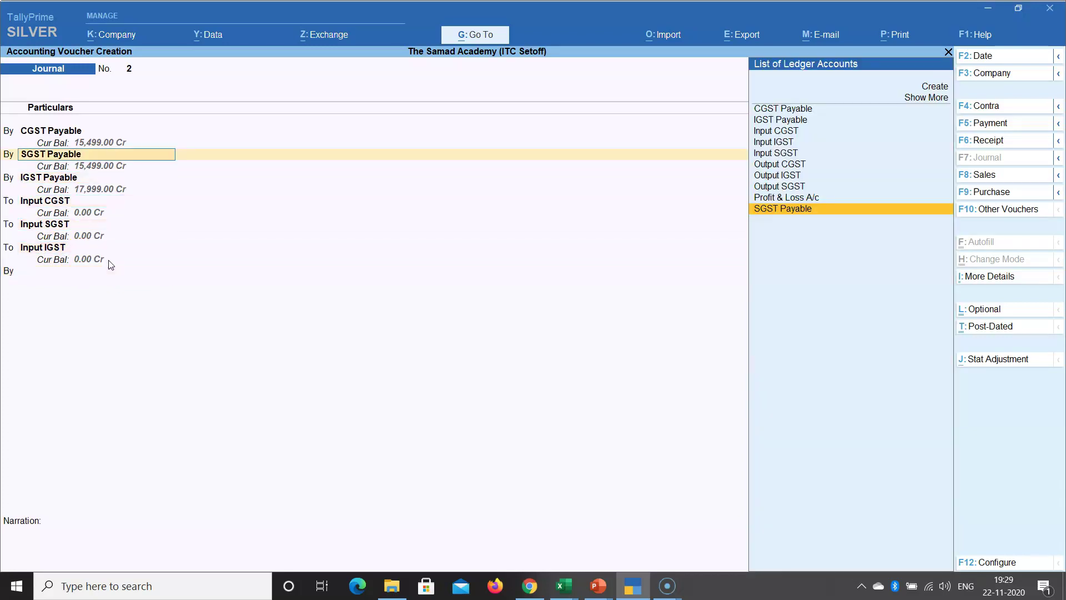
type("12500")
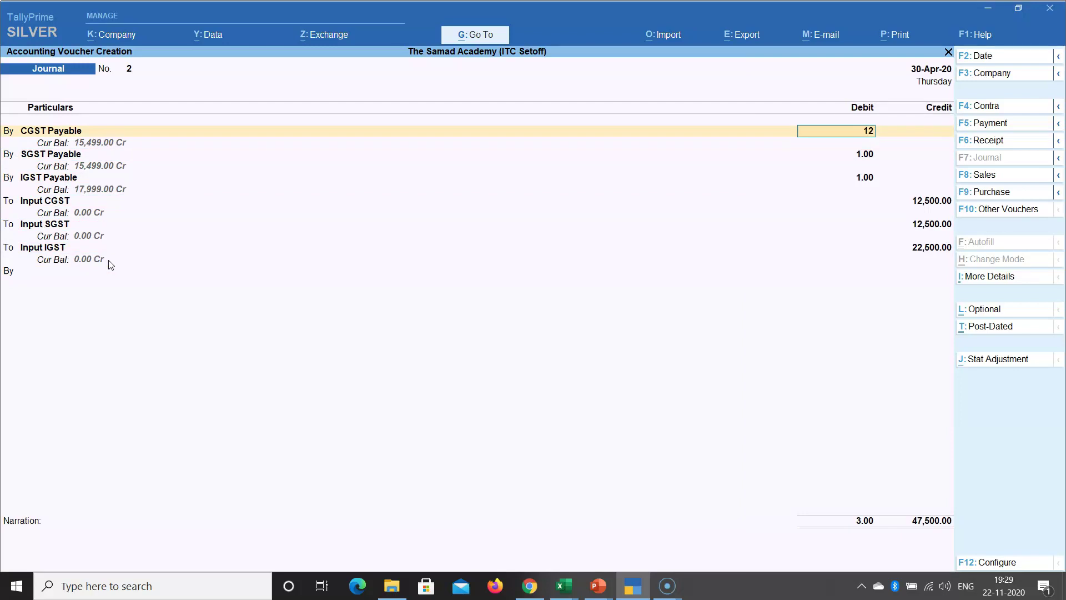
key("Return")
key("Return")
type("12500")
key("Return")
key("Return")
type("22500")
key("Return")
Enter the narration "BEING ITC AMOUNT ADJSUTED TOWARDS PAYABOLE" and save the journal voucher
key("Return")
key("Return")
key("Return")
key("Return")
key("Return")
key("Return")
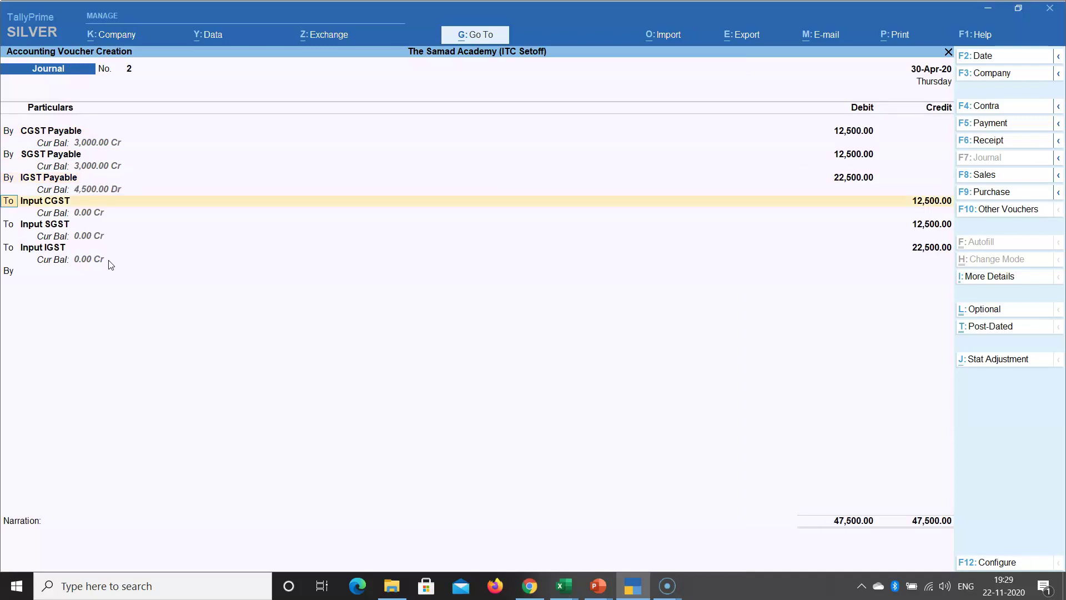
key("Return")
key("Return")
key("Return")
key("Return")
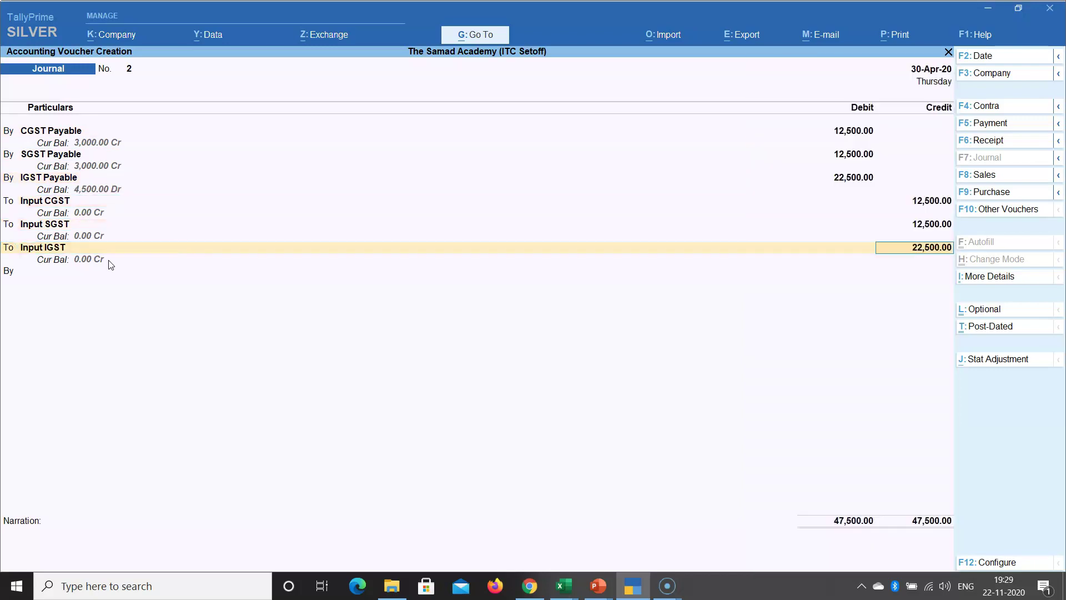
type("BEING")
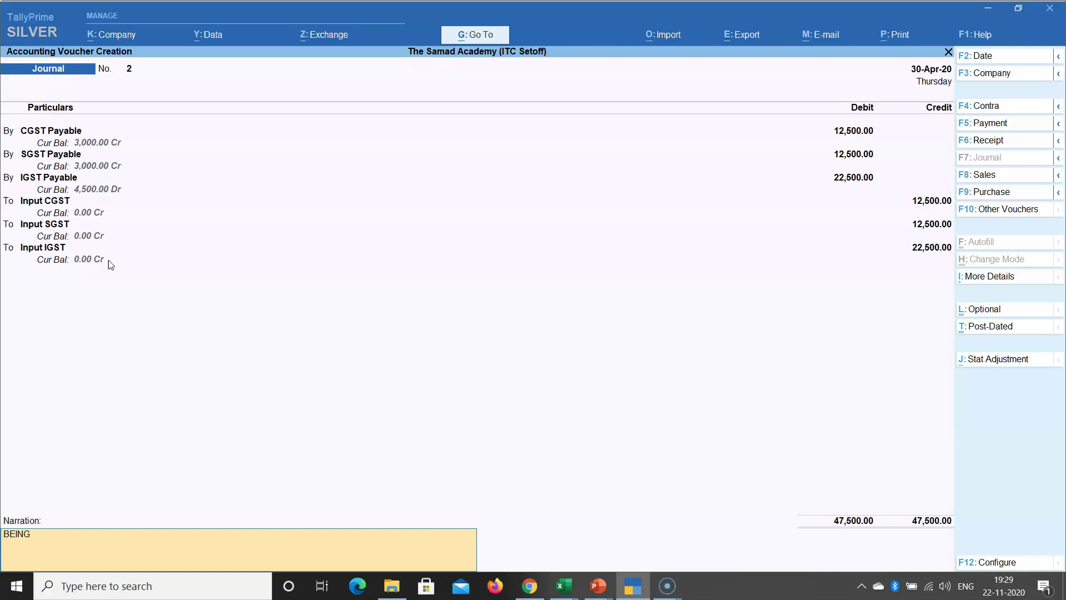
type(" ITC AMOUNT ADJSUTED TOWARDS PAYABOLE")
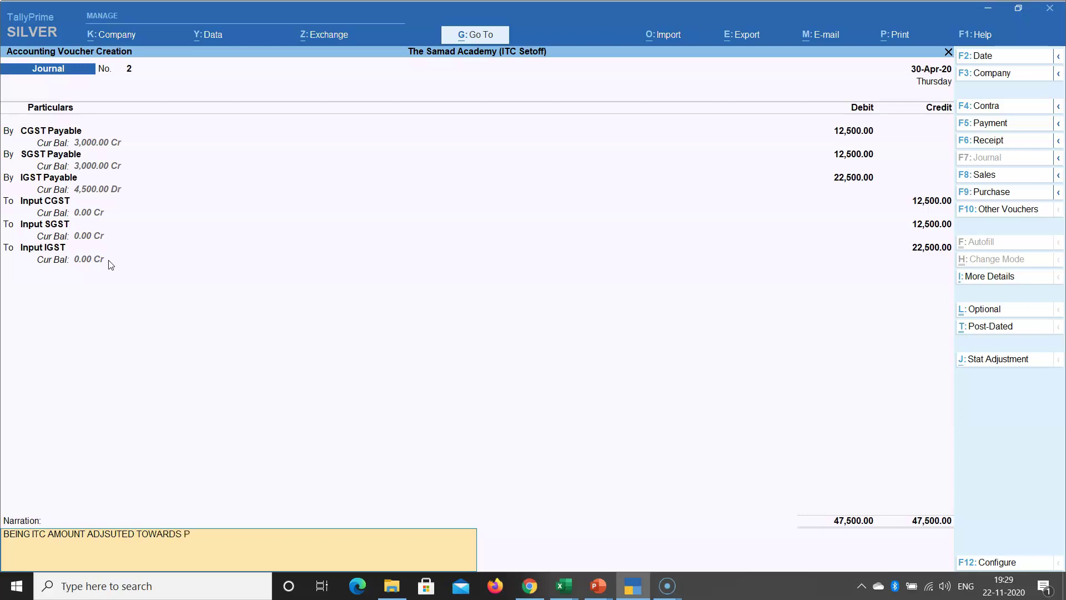
key("Return")
key("Return")
Go back to the Duties & Taxes group summary and check the remaining CGST, SGST and IGST Payable balances
key("Escape")
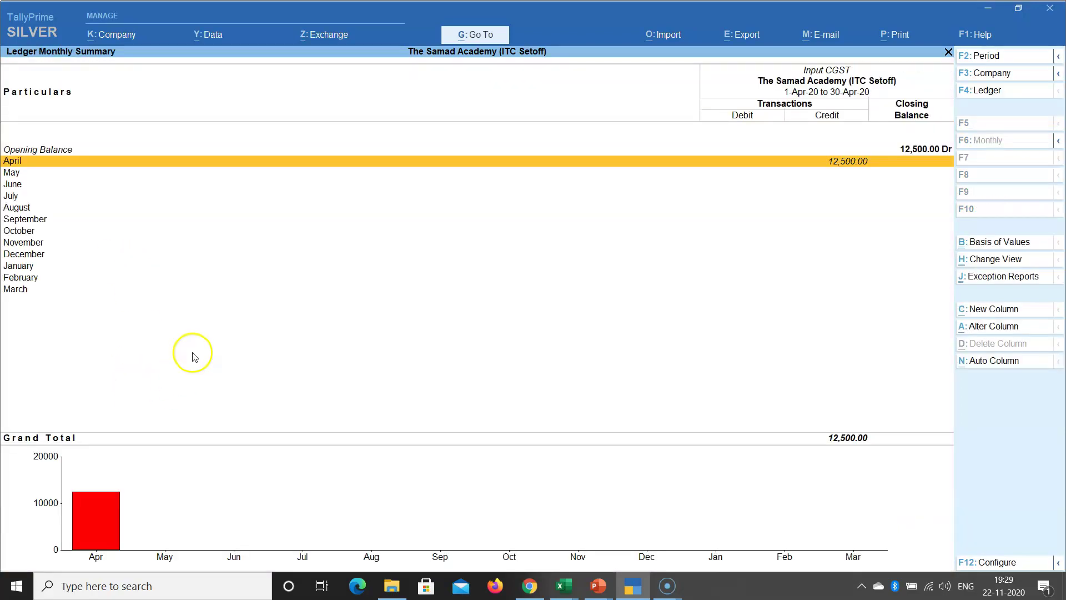
key("Escape")
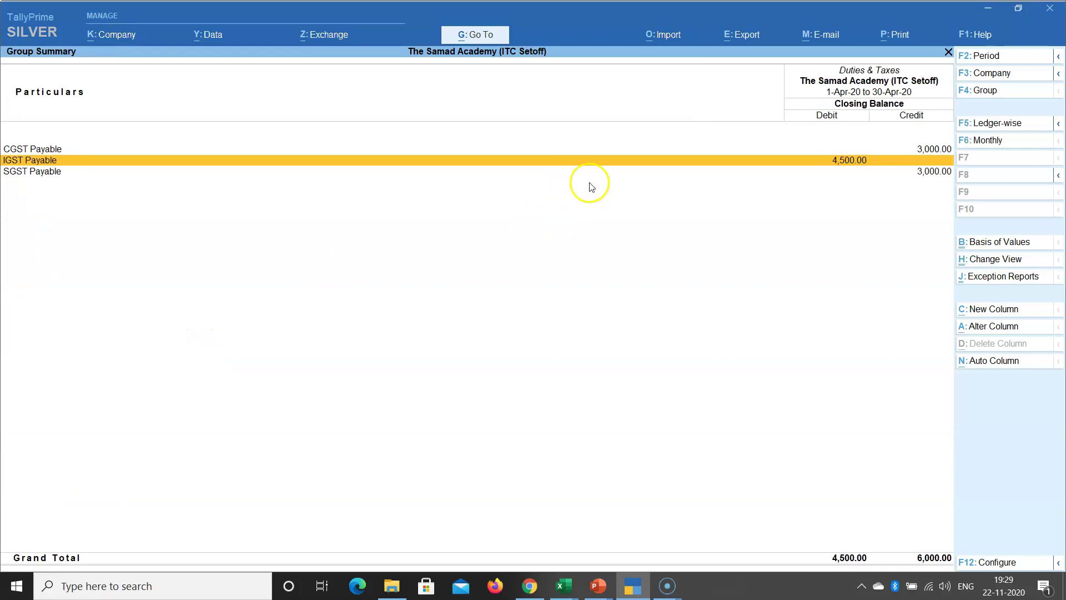
left_click(929, 150)
left_click(934, 176)
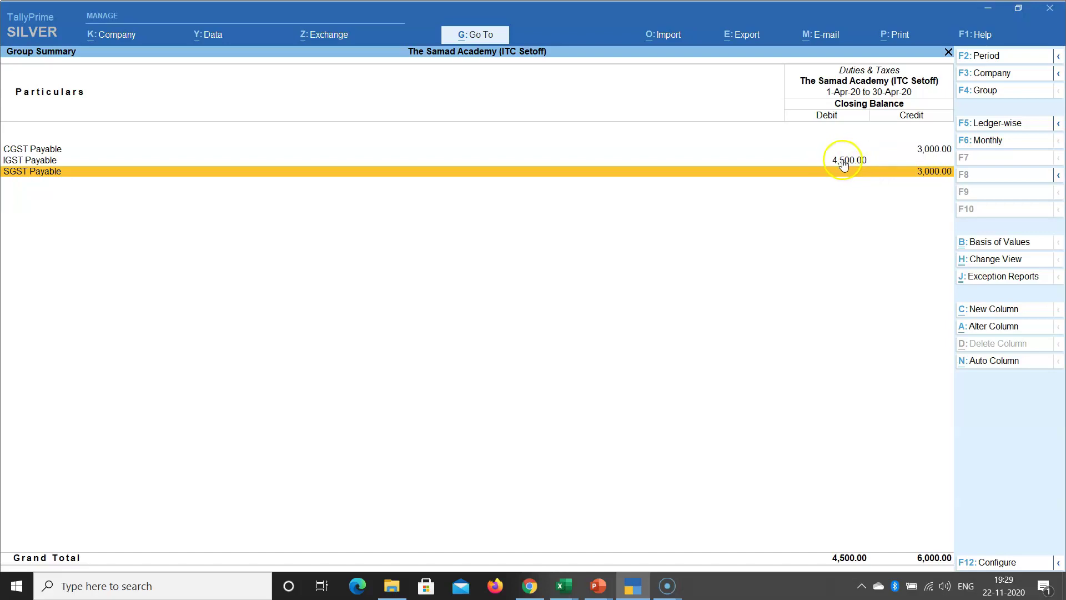
Switch to the GSTR2A WORKING workbook in Excel and review the IGST, CGST and SGST amounts in the Payable row
left_click(564, 586)
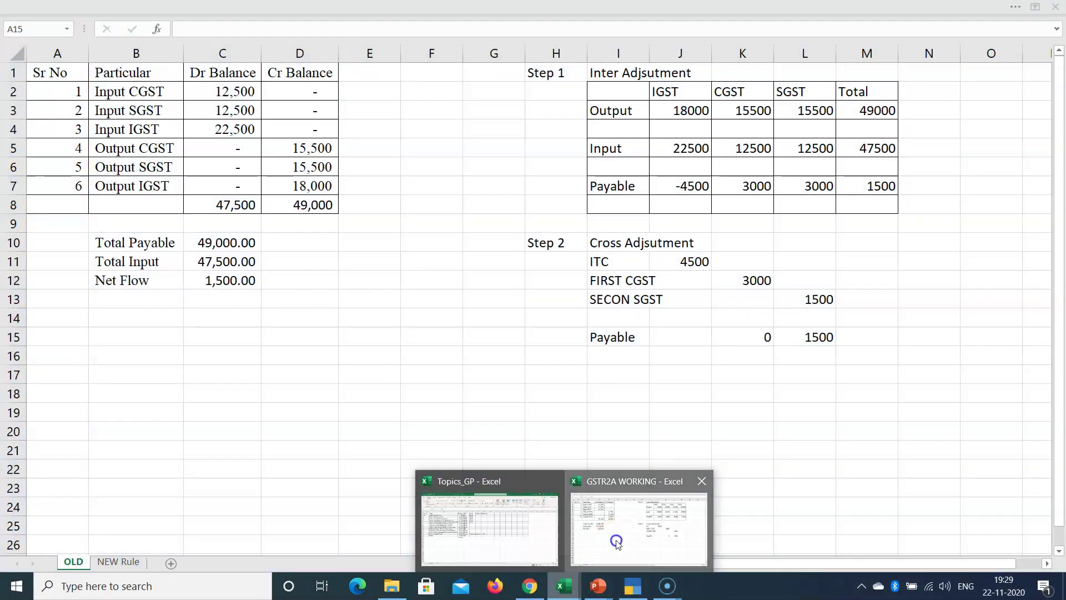
left_click(614, 538)
left_click(722, 188)
left_click_drag(615, 188, 827, 186)
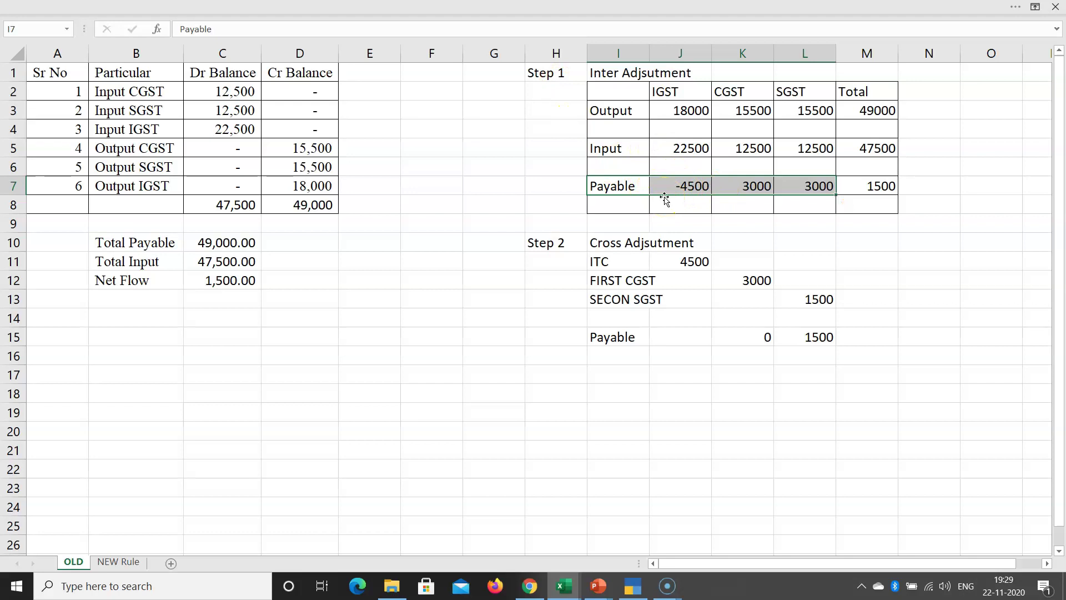
left_click(684, 187)
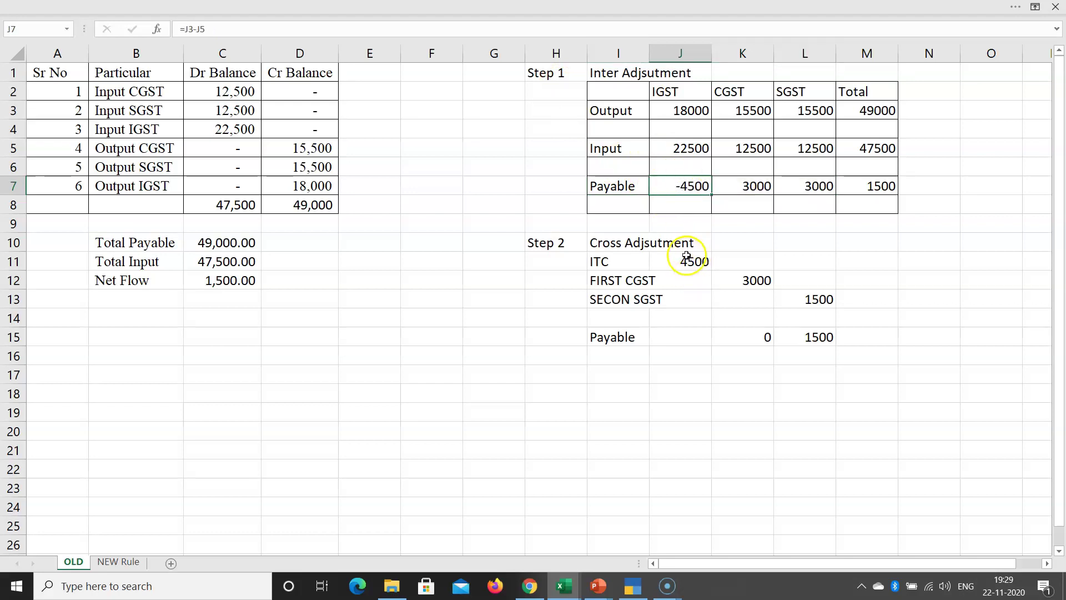
left_click(754, 188)
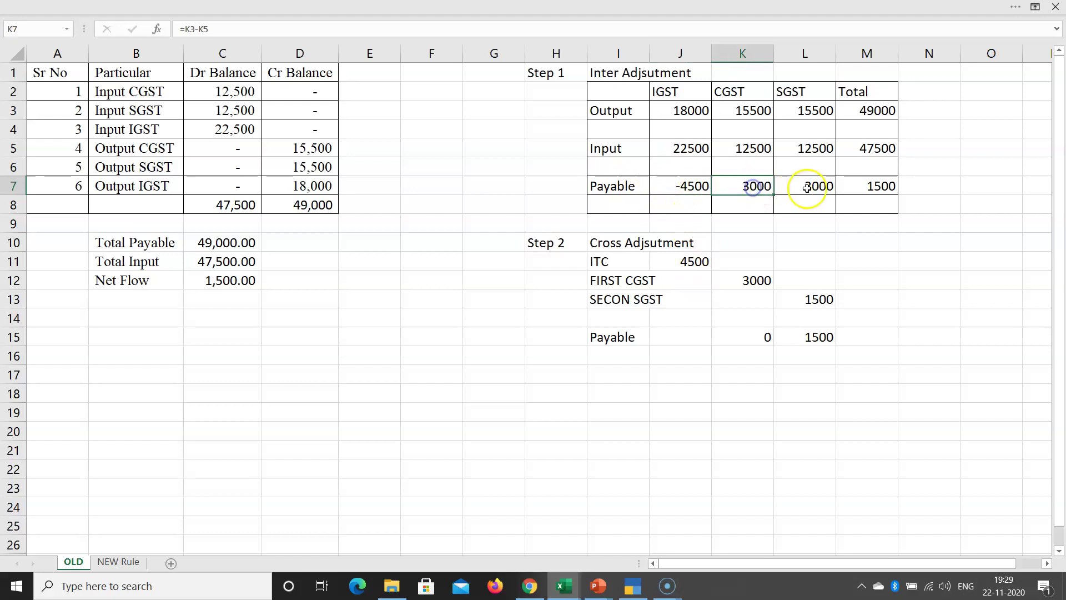
left_click(809, 188)
Return to TallyPrime, open the IGST Payable ledger's April vouchers and add a new journal voucher from there
left_click(635, 587)
key("Up")
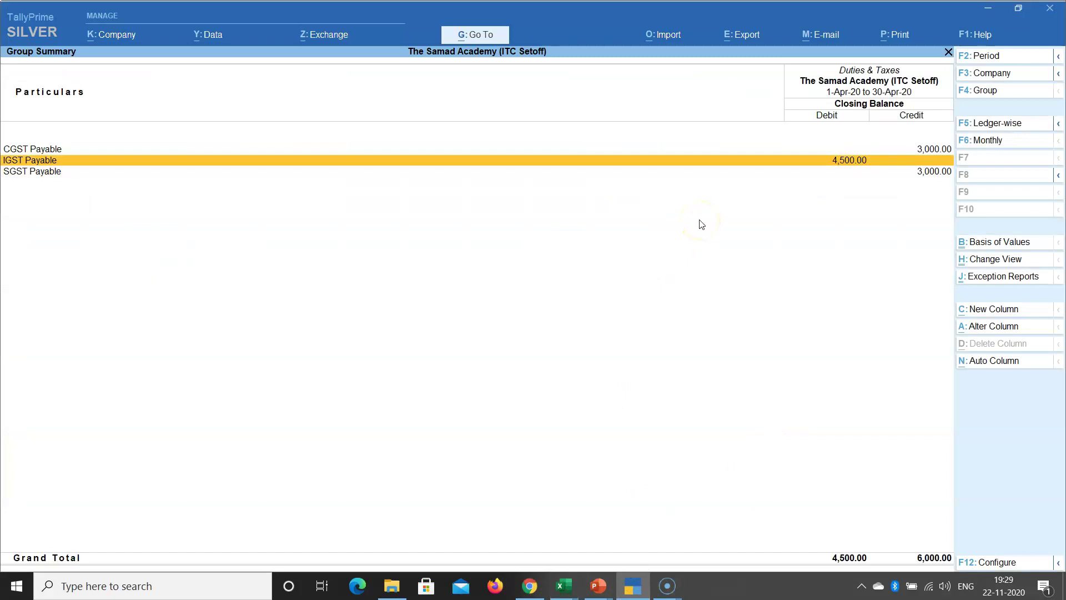
key("Return")
key("Return")
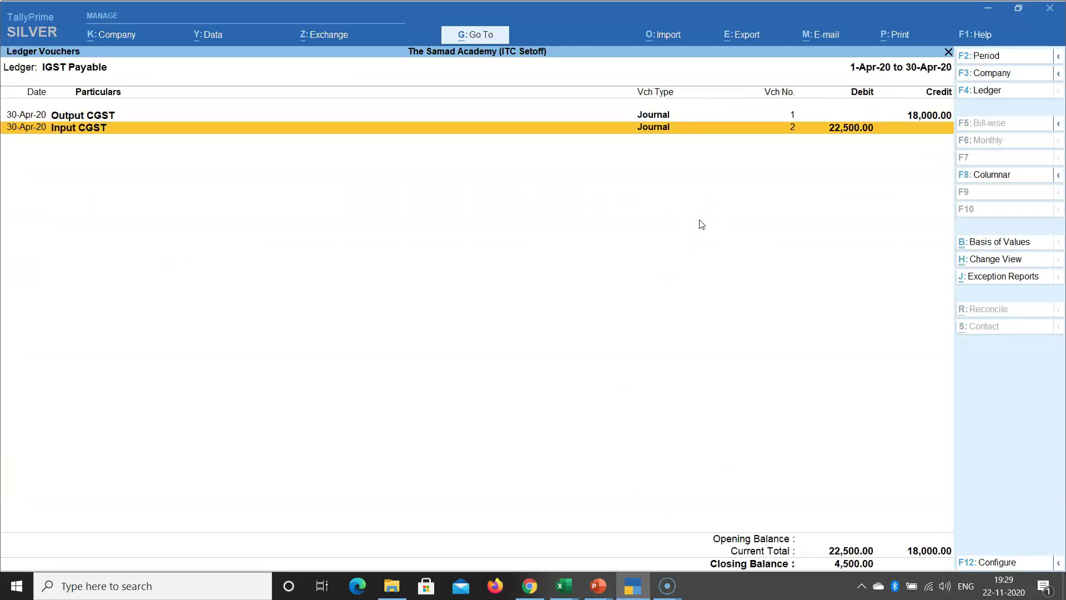
key("alt+a")
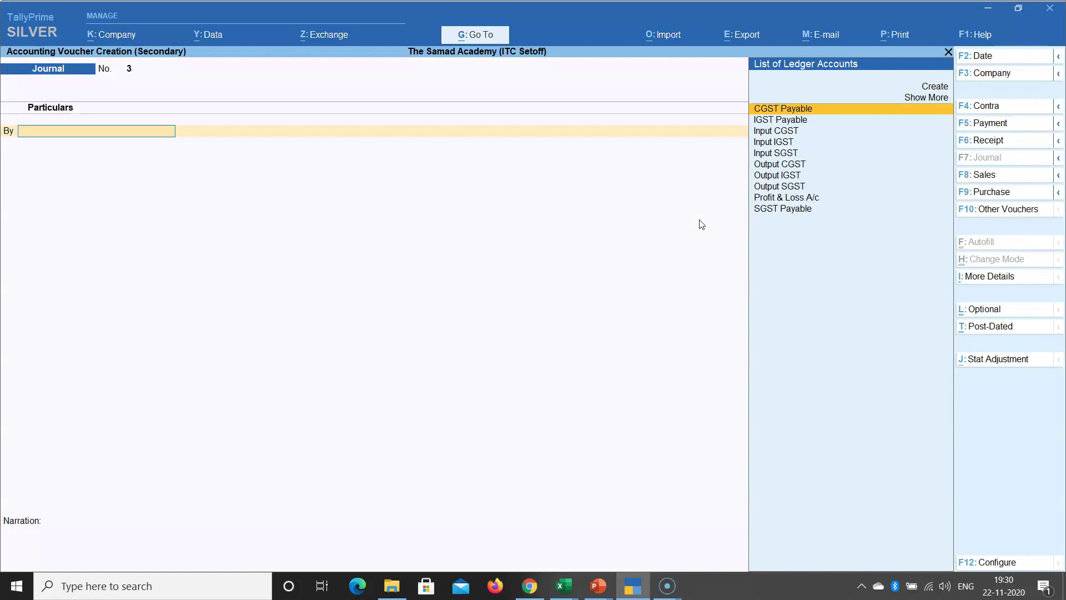
Debit the CGST Payable ledger with 3,000 in the new journal voucher
type("CGST")
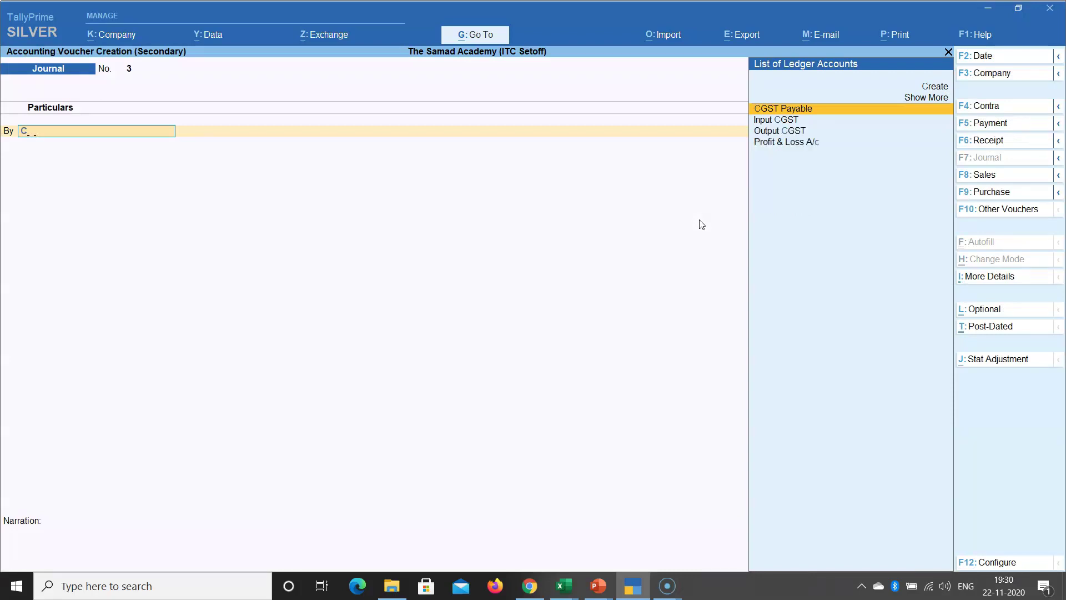
key("Return")
type("3,000")
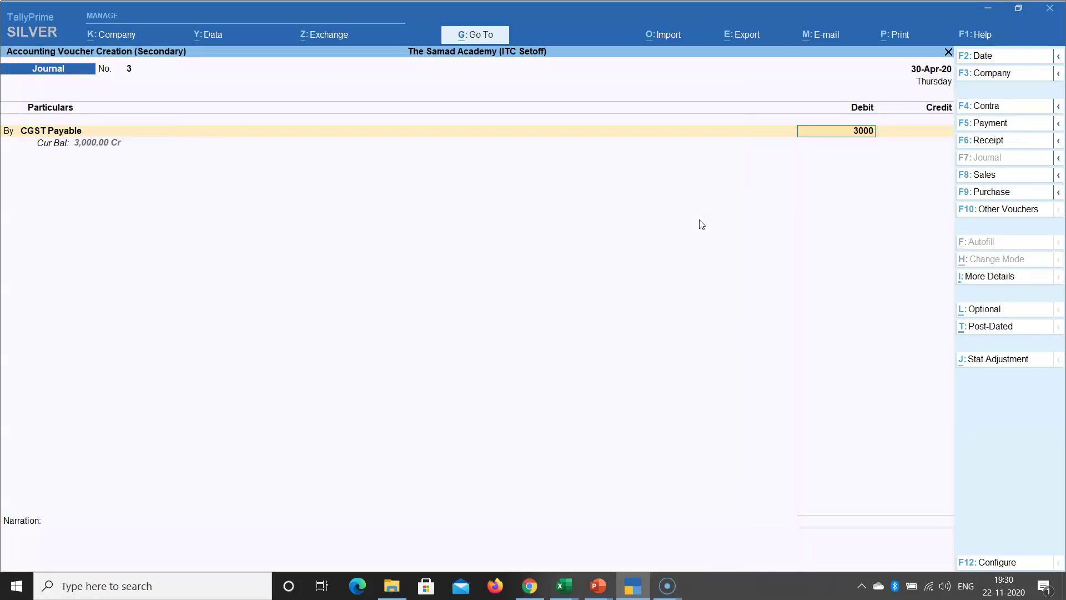
key("Return")
Change the second line to a debit of the SGST Payable ledger with an amount of 1,500
type("b")
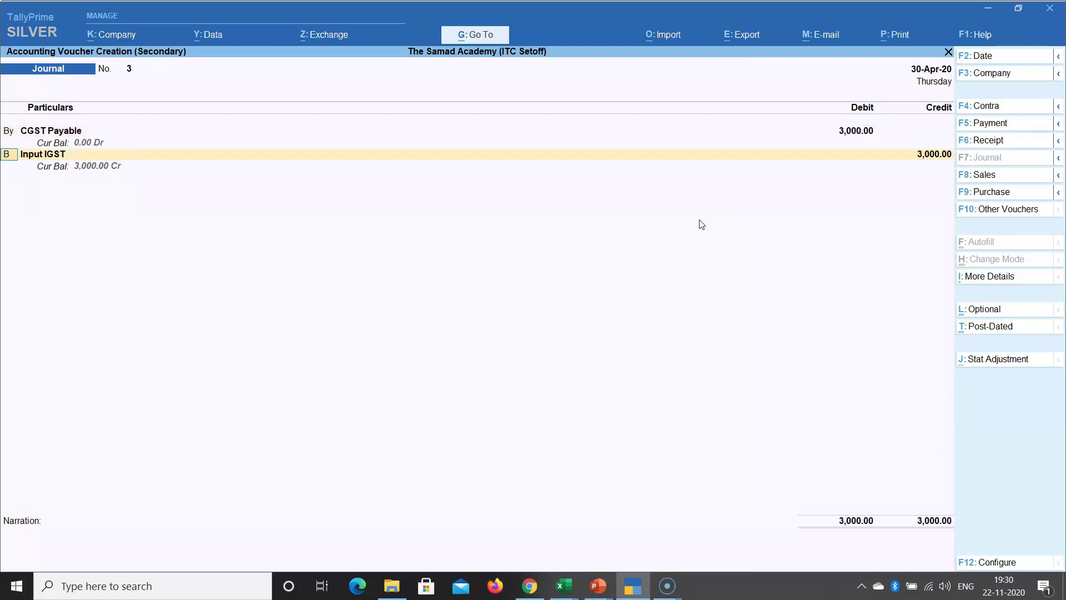
key("Return")
type("G")
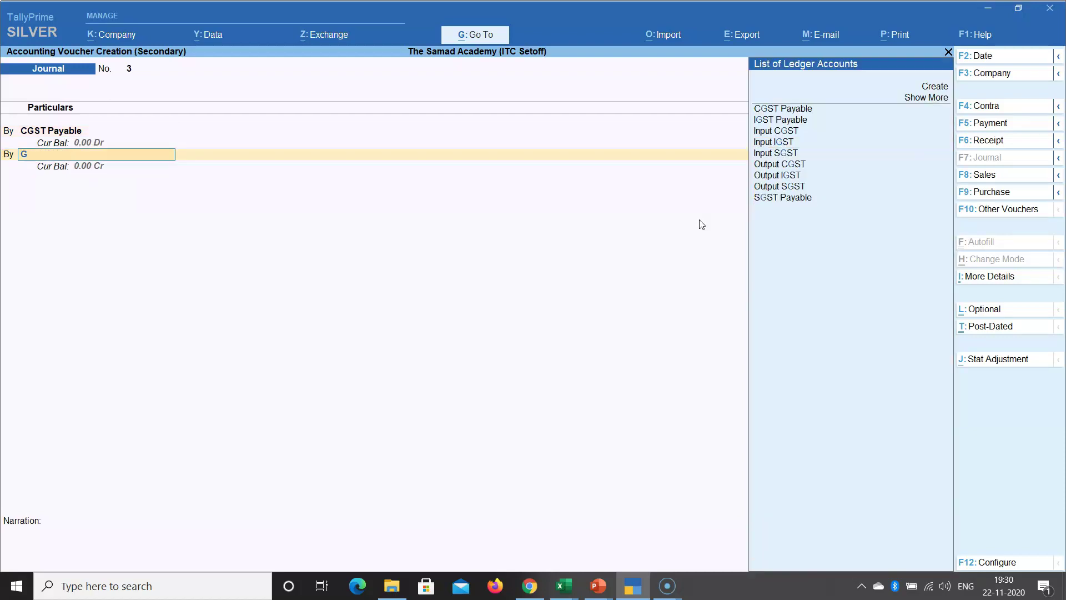
key("BackSpace")
type("SHG")
key("BackSpace")
type("GST Payable")
key("Return")
type("1500")
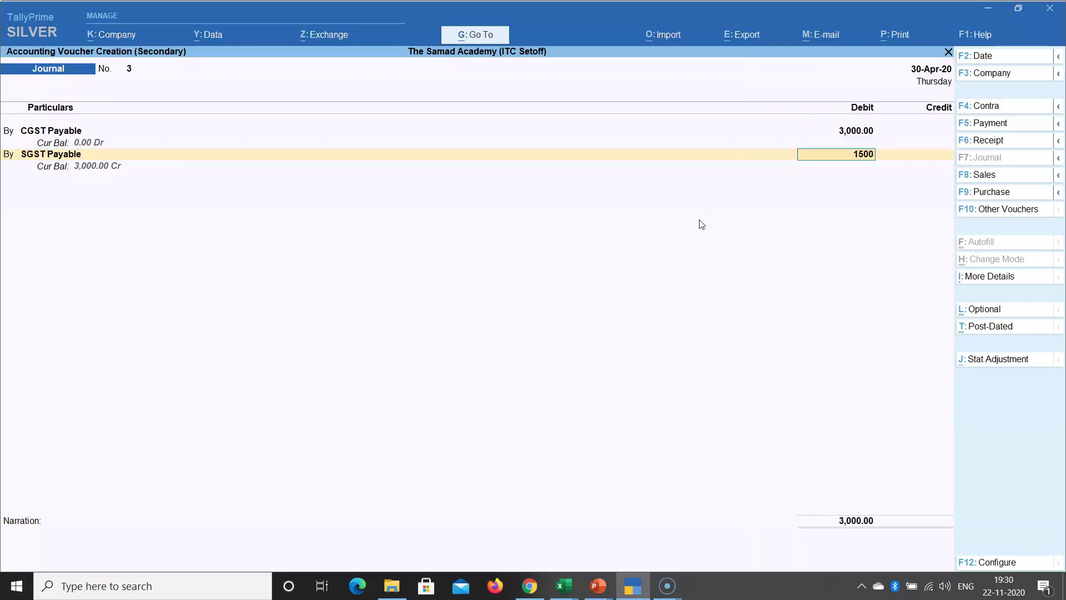
key("Return")
Credit the IGST Payable ledger with 4,500 on the third line
key("Return")
type("IGST")
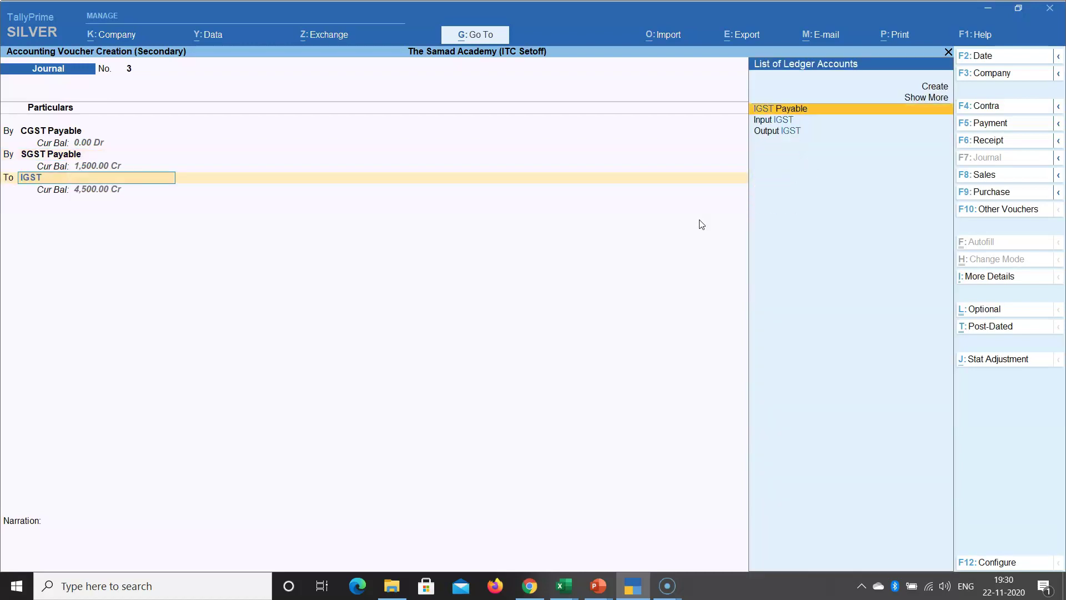
key("Return")
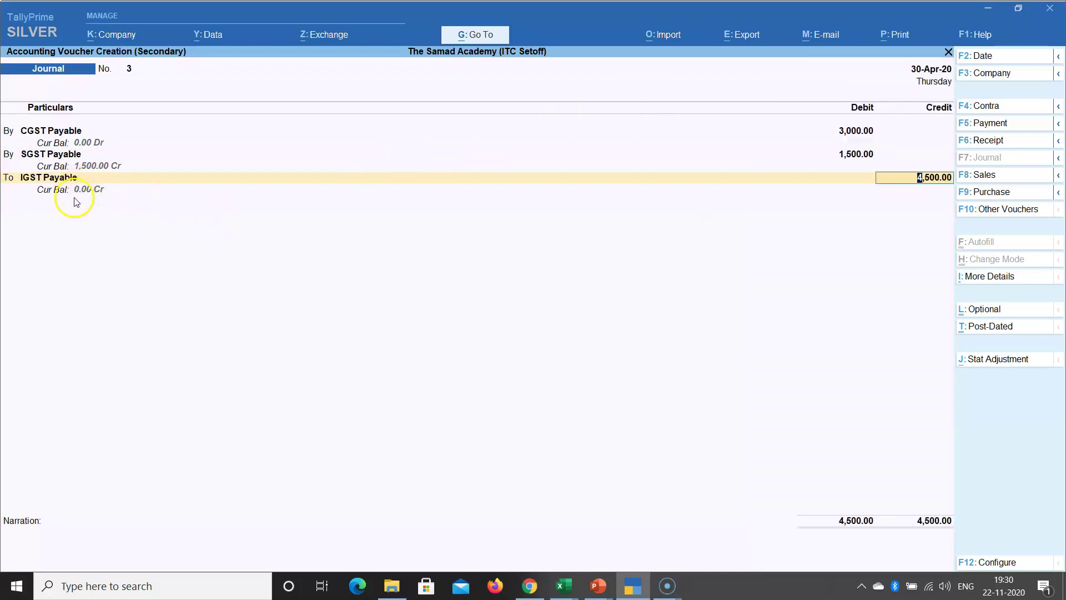
key("Return")
Enter the narration "Being cross adjsuted of IGST against CGST & SGST done" and save the journal voucher
type("Being inter")
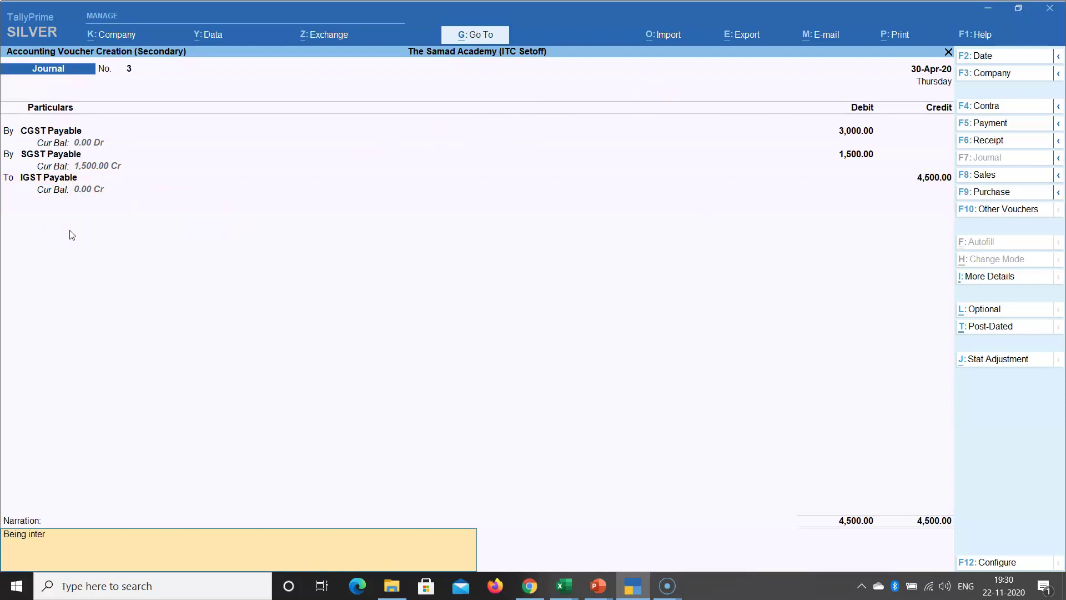
key("BackSpace")
key("BackSpace")
key("BackSpace")
key("BackSpace")
type("cross adjsuted of IGST ga")
key("BackSpace")
key("BackSpace")
type("aianbst")
key("BackSpace")
key("BackSpace")
key("BackSpace")
key("BackSpace")
type("gainst")
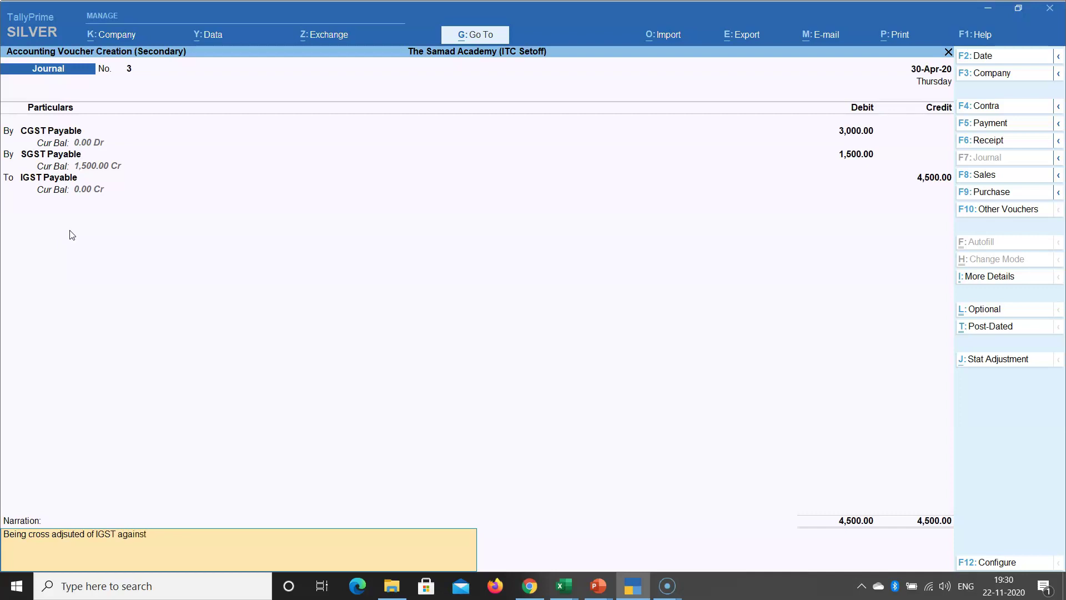
type(" CGST & SGST done")
key("Return")
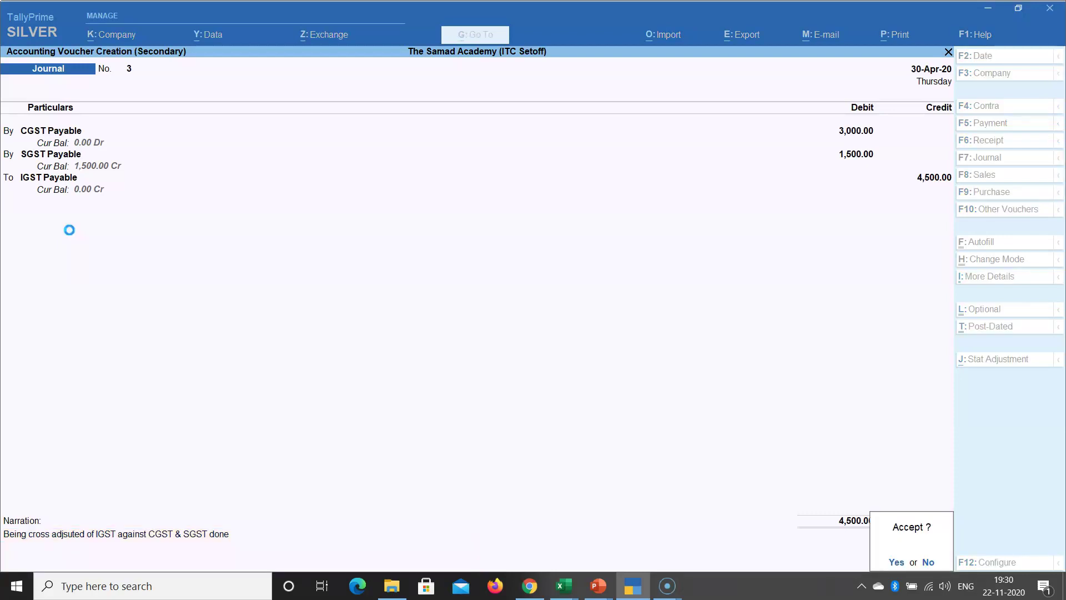
key("Return")
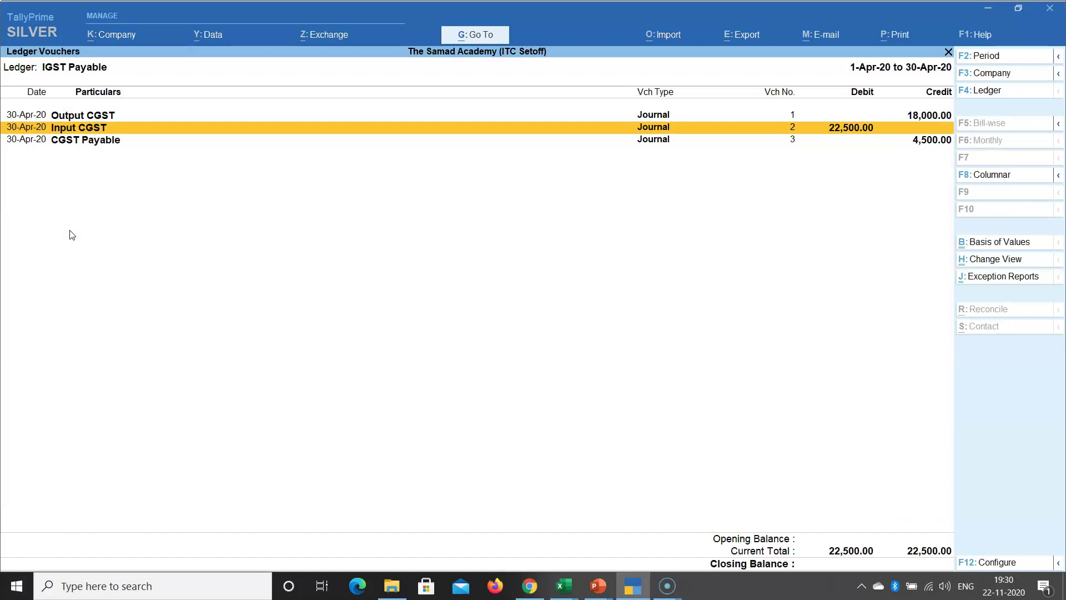
Return to the Gateway of Tally, open the Balance Sheet and drill down through Current Liabilities to the Duties & Taxes summary
key("Escape")
key("Escape")
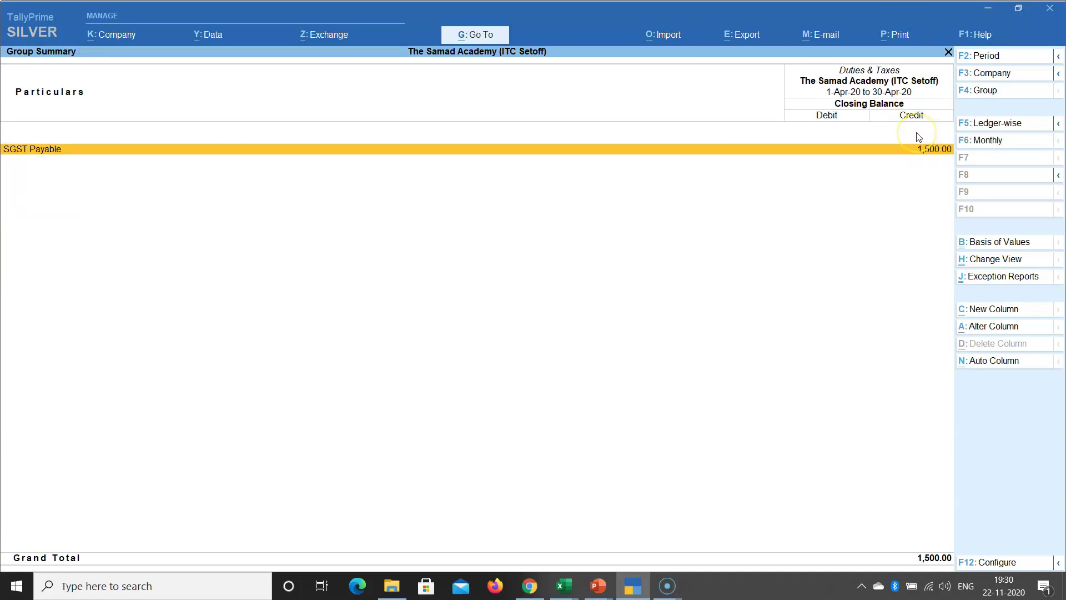
key("Escape")
key("Escape")
key("Escape")
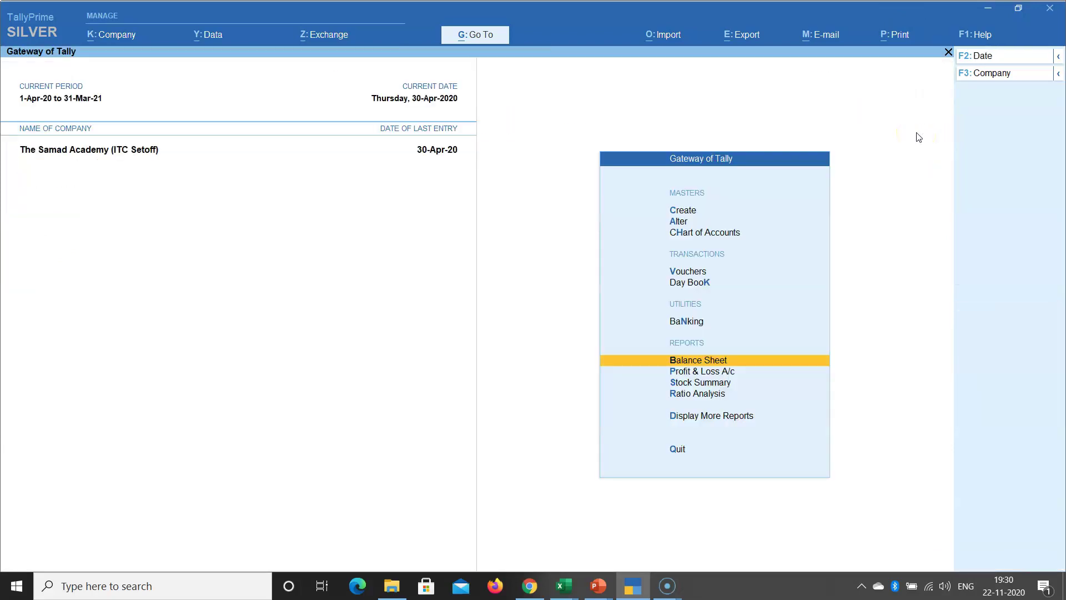
key("Return")
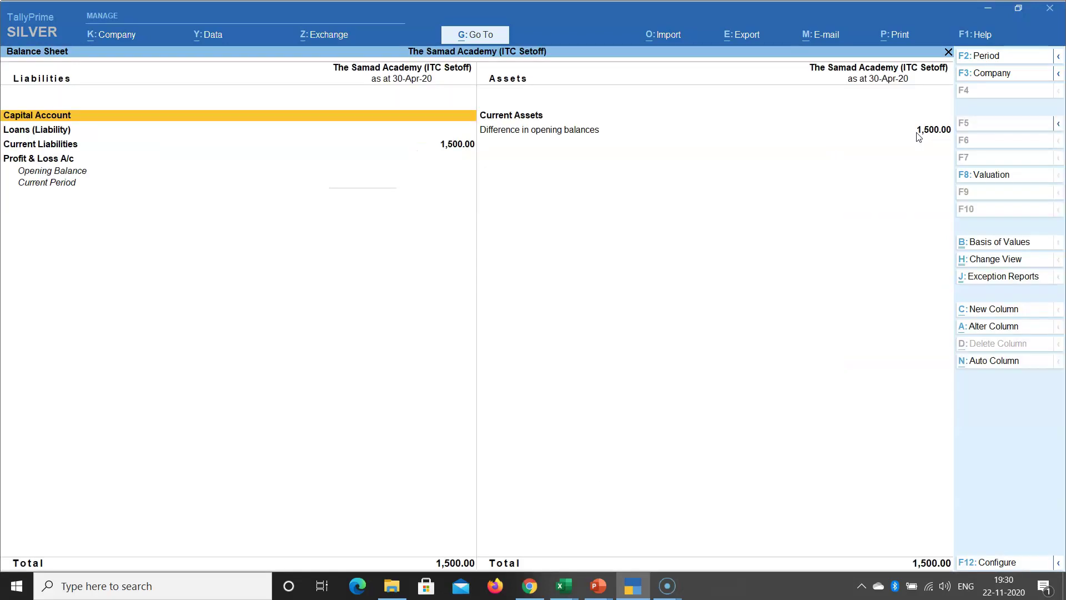
key("Down")
key("Down")
key("Return")
key("Return")
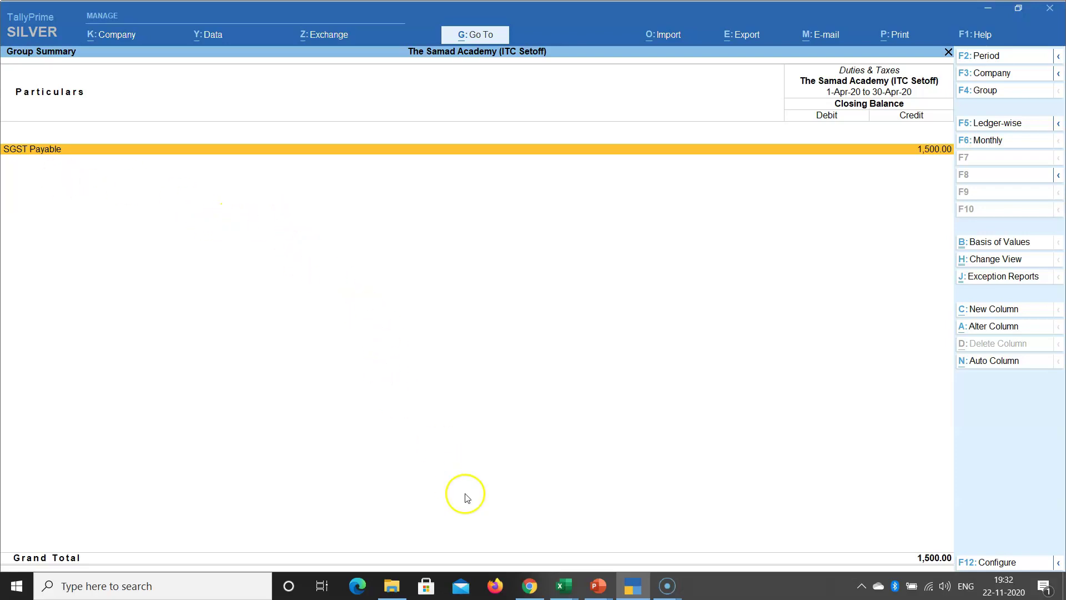
Switch to the PowerPoint slide show and advance to the New Input Tax Credit Rules slide
left_click(598, 586)
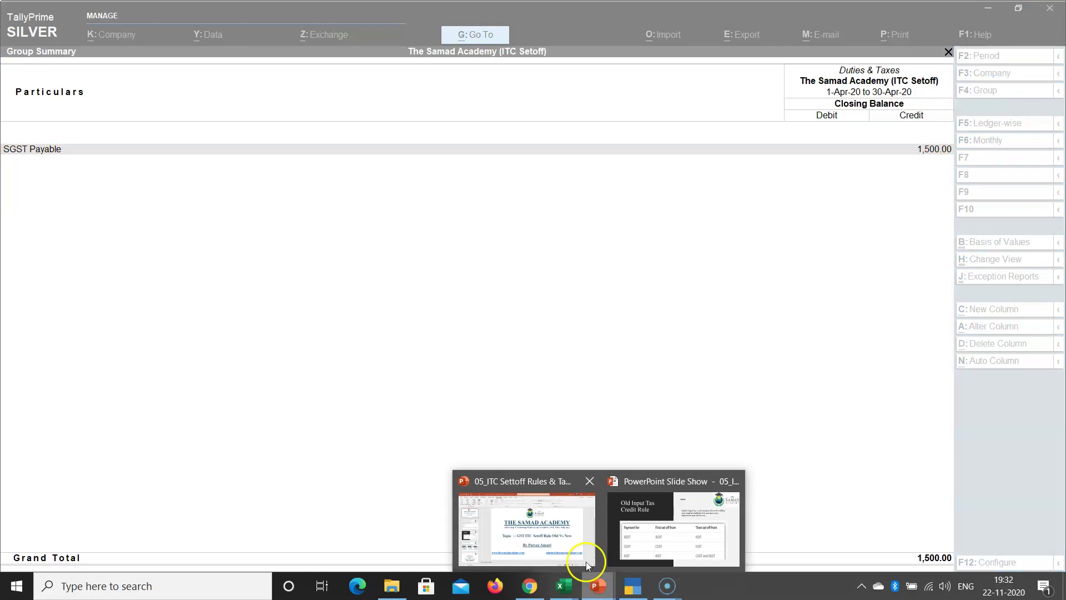
left_click(650, 538)
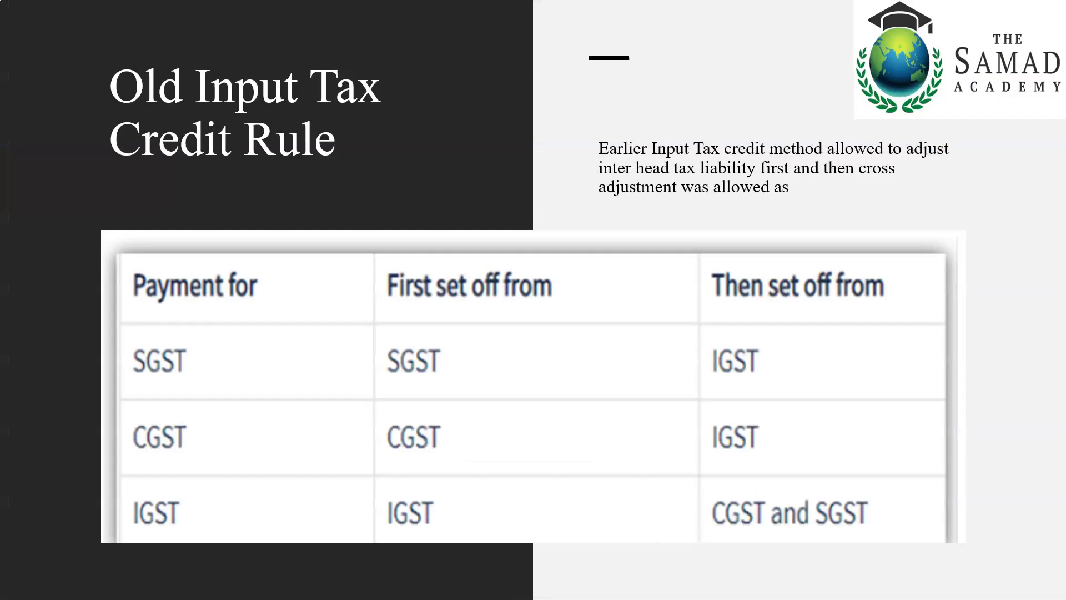
key("Right")
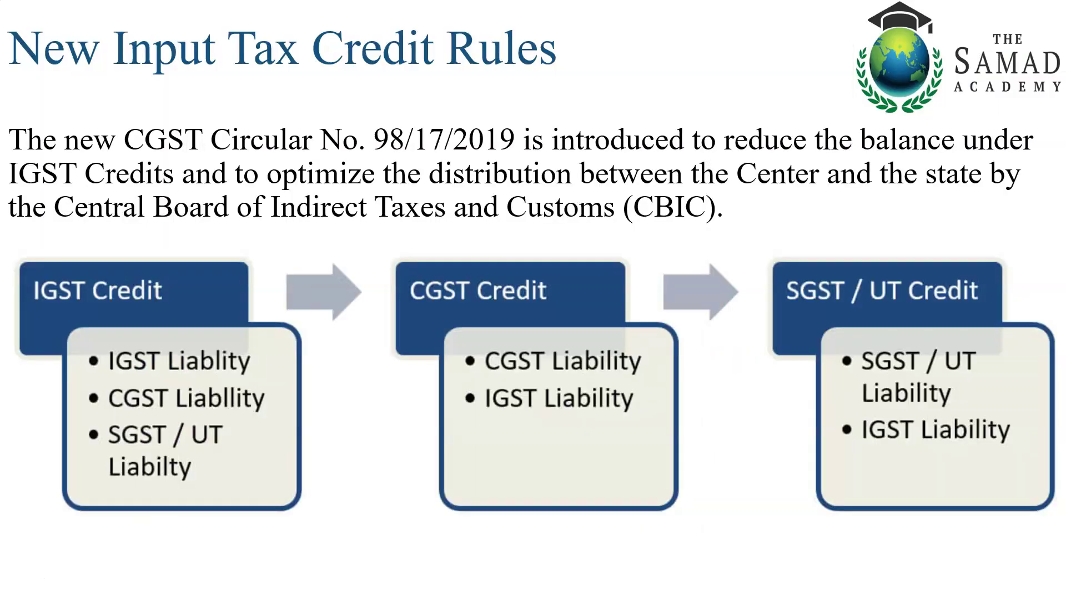
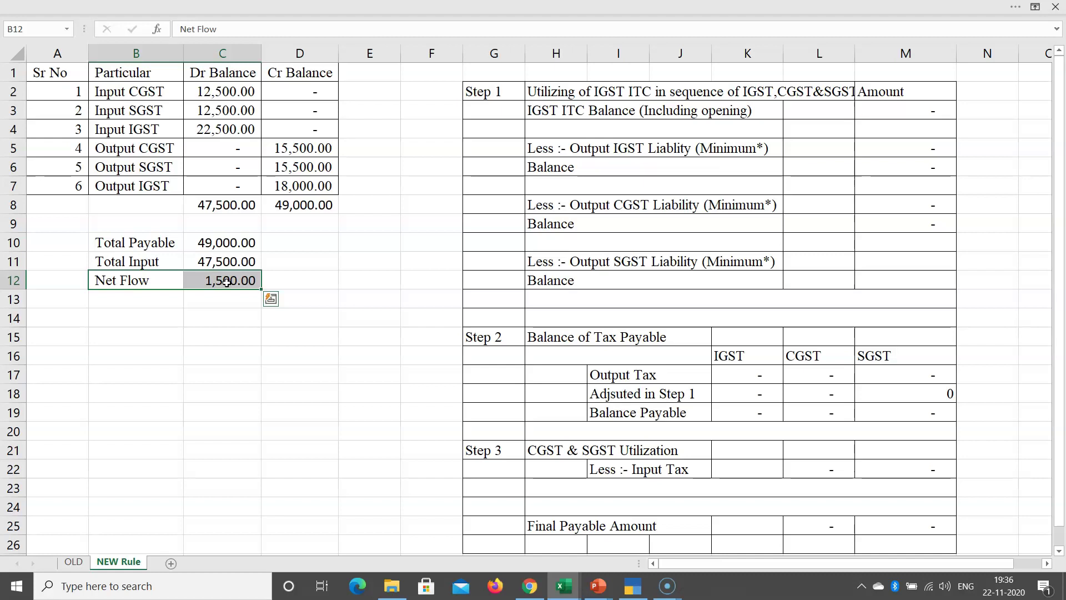
Enter 22,500 as the IGST ITC Balance in Step 1 of the NEW Rule sheet and widen column L
left_click(493, 45)
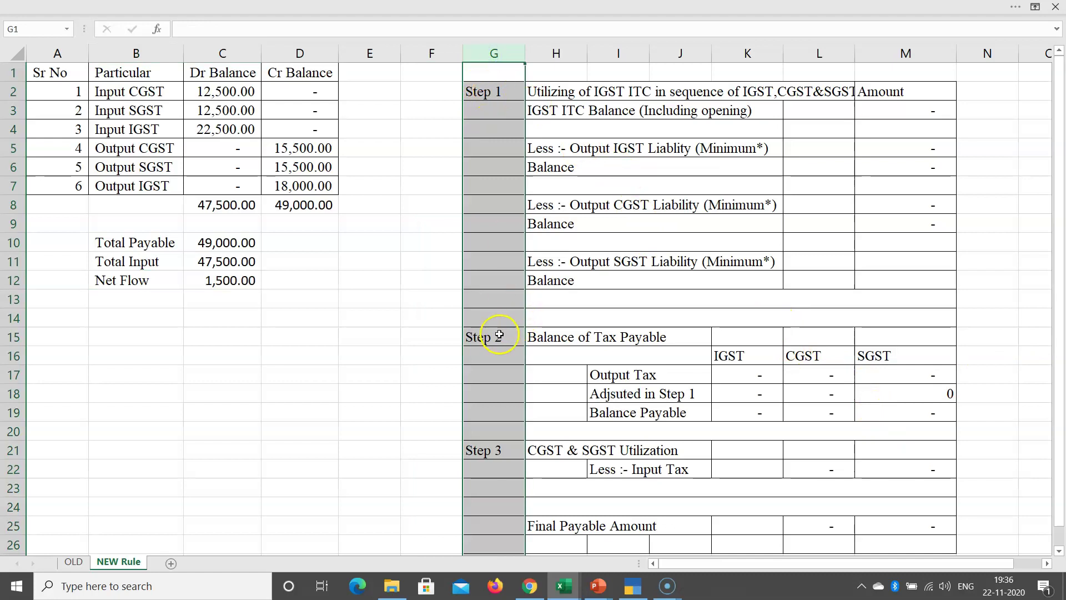
scroll(499, 335, "down", 3)
scroll(491, 277, "up", 3)
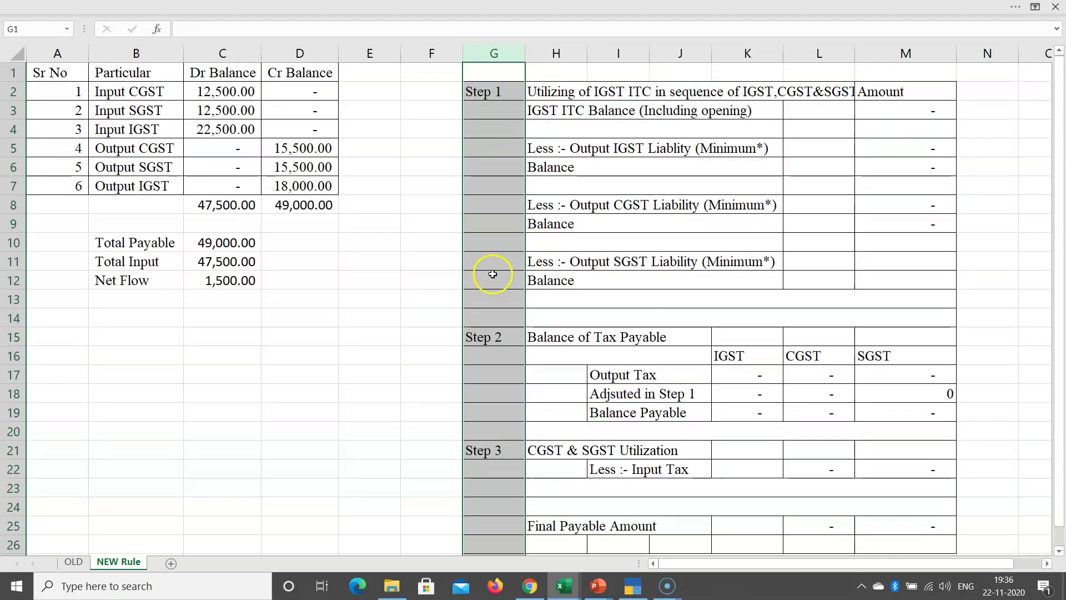
left_click(500, 91)
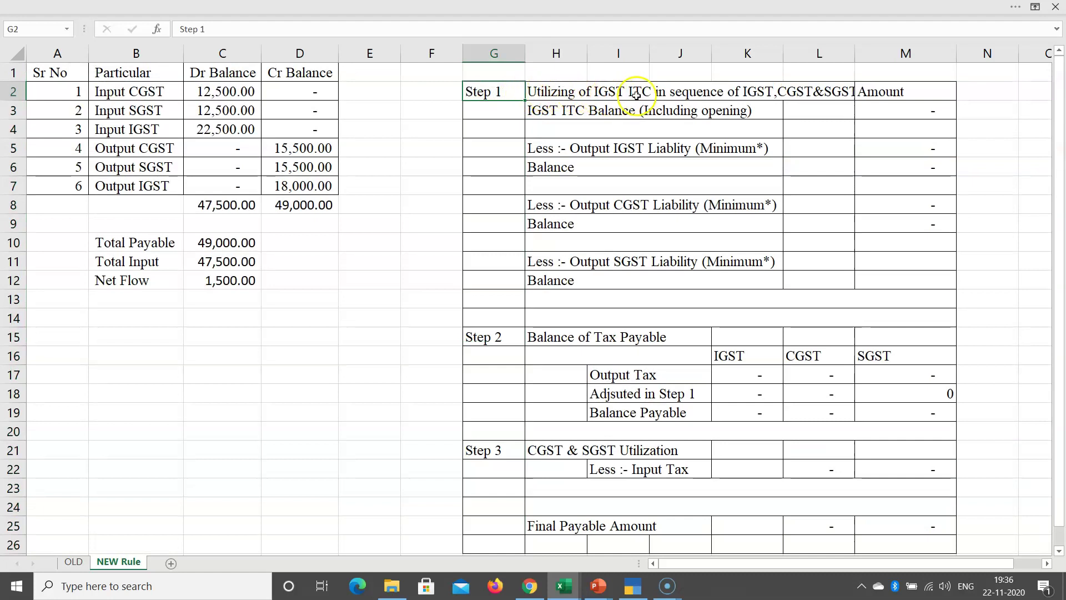
left_click(207, 130)
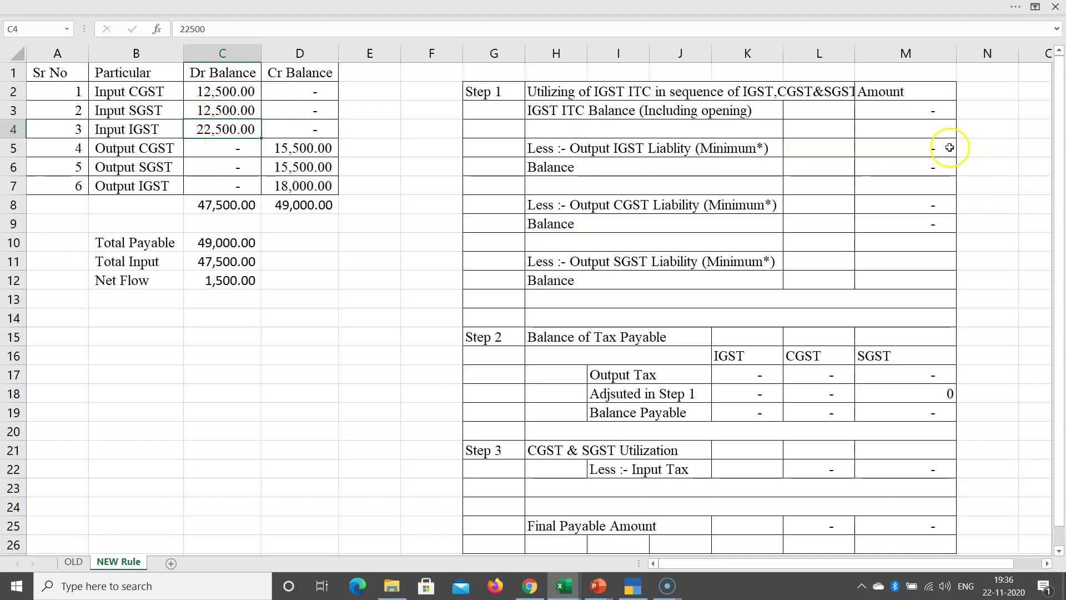
left_click(907, 113)
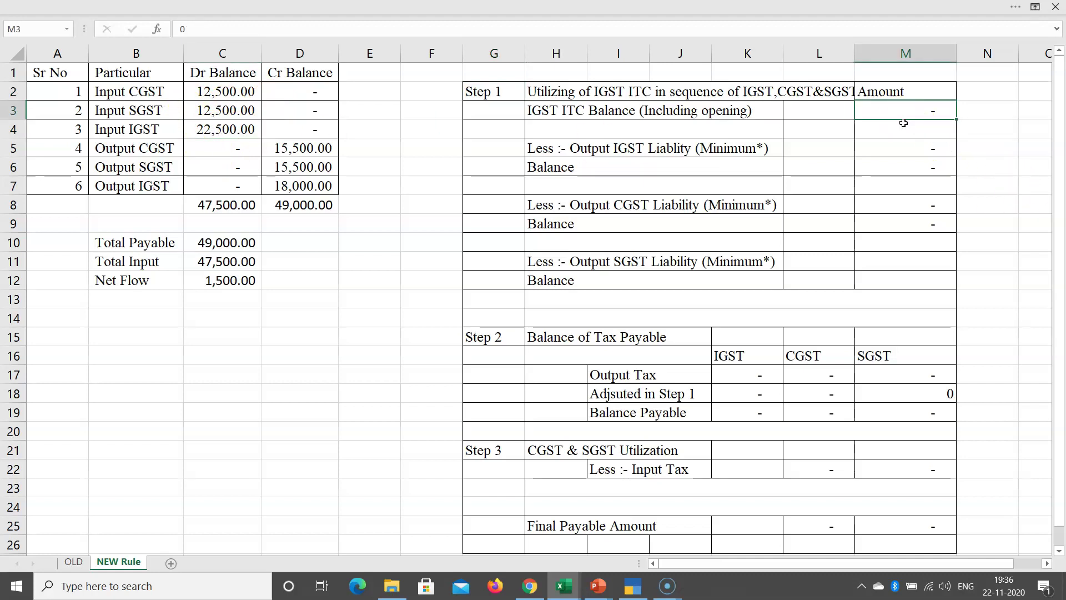
type("22,500")
key("Return")
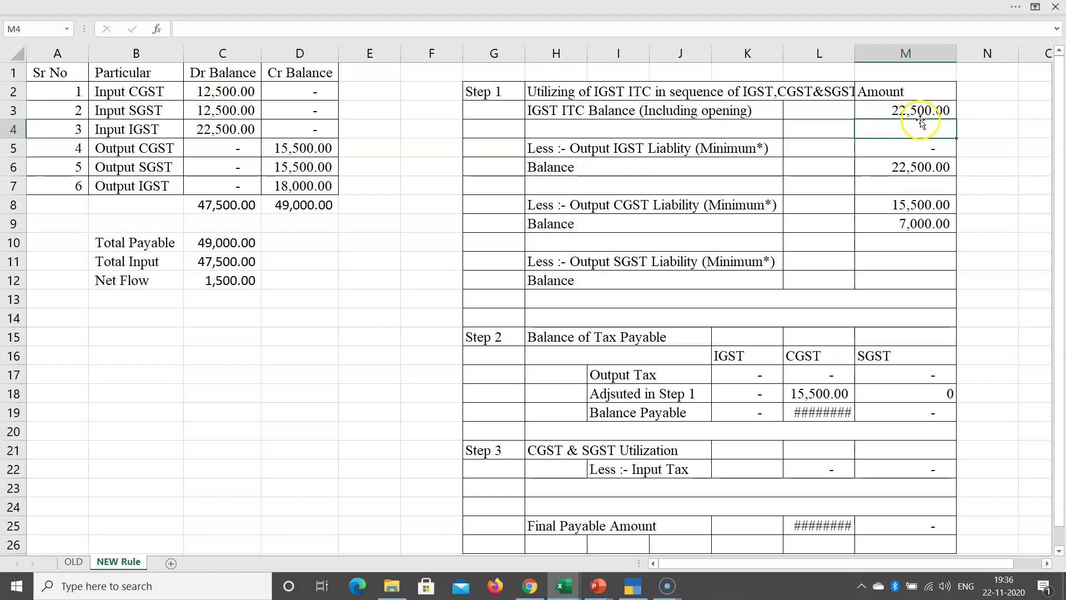
left_click_drag(851, 53, 864, 49)
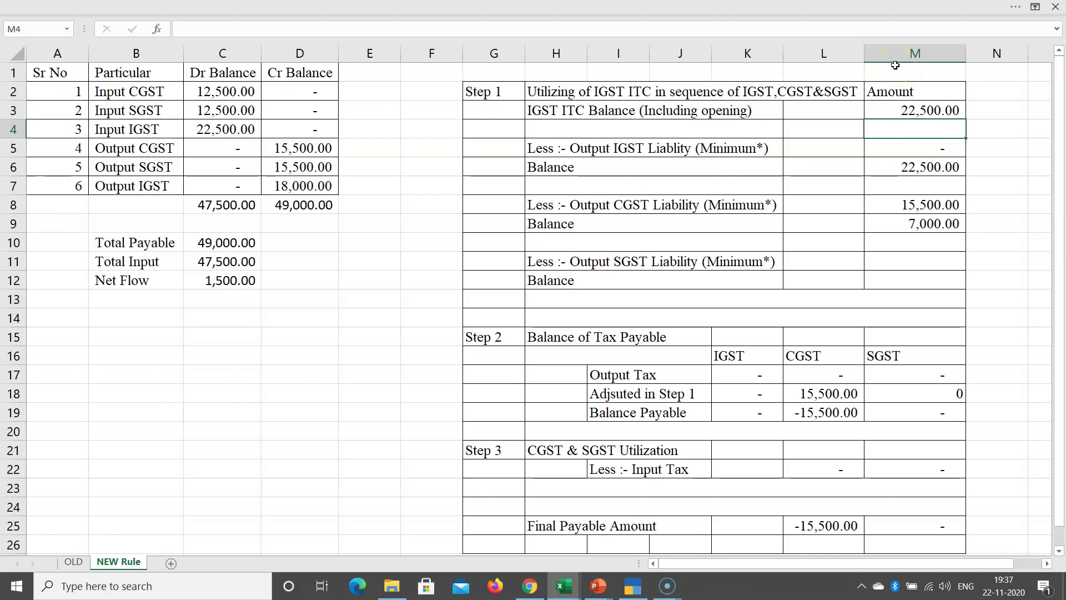
Set the Output IGST Liability deduction in Step 1 to 18000 and check the Balance formula below it
left_click(900, 112)
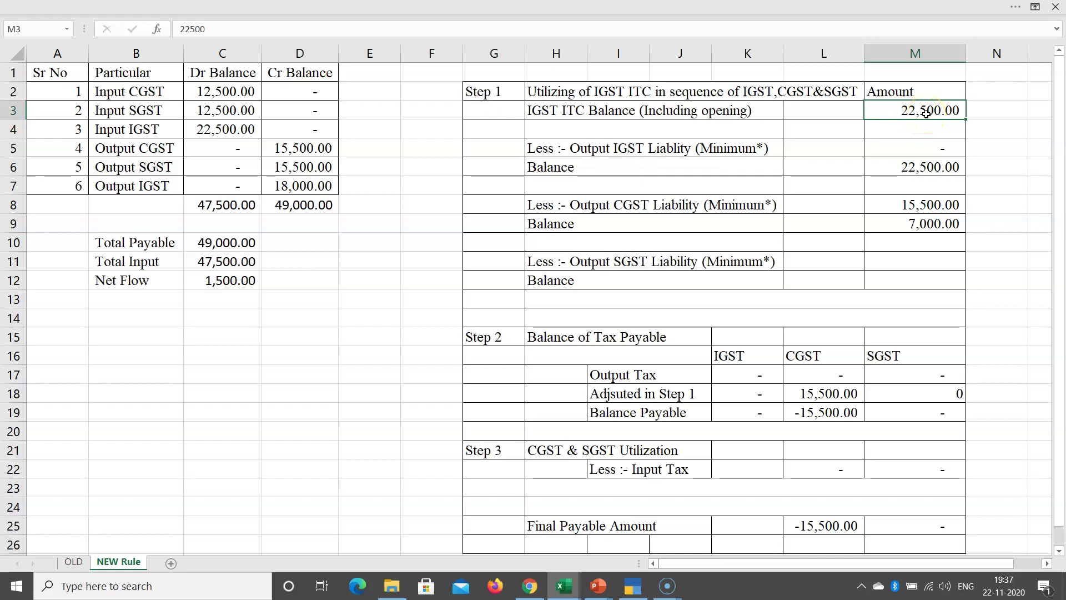
left_click(302, 186)
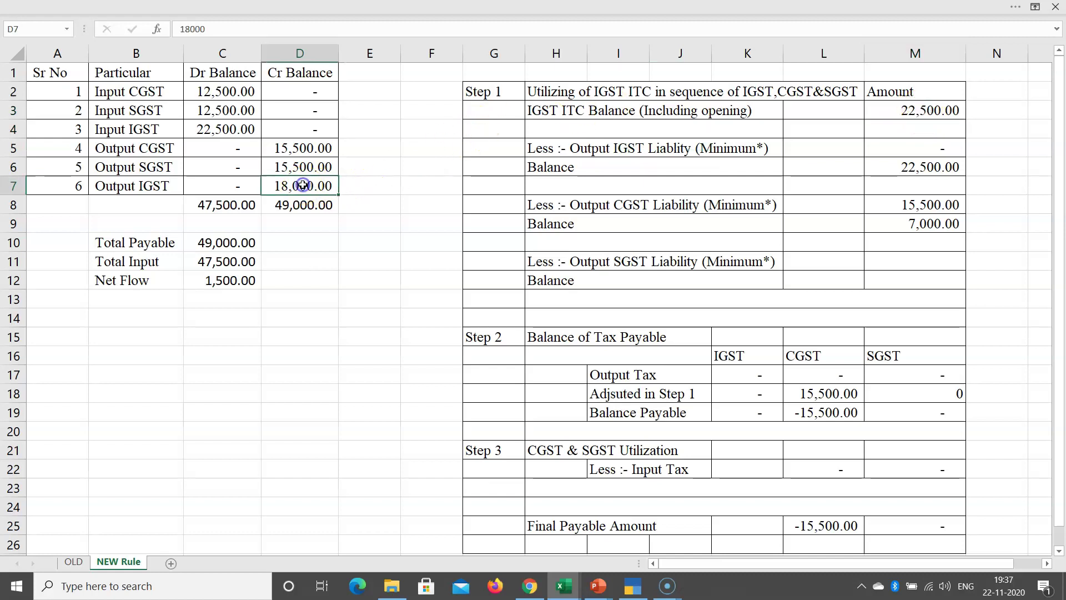
left_click(907, 147)
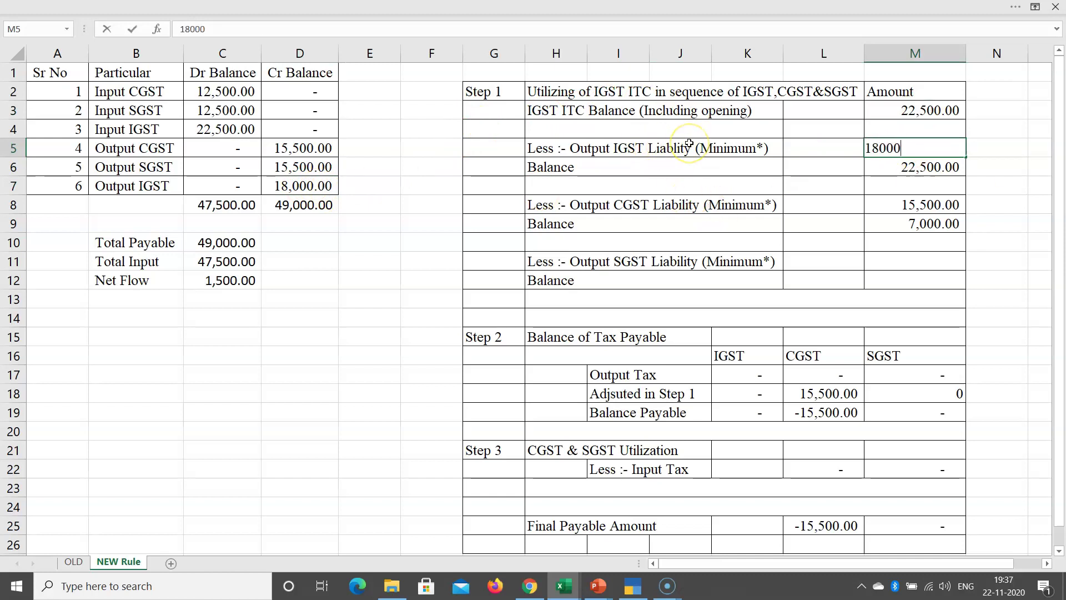
key("Return")
left_click(915, 110)
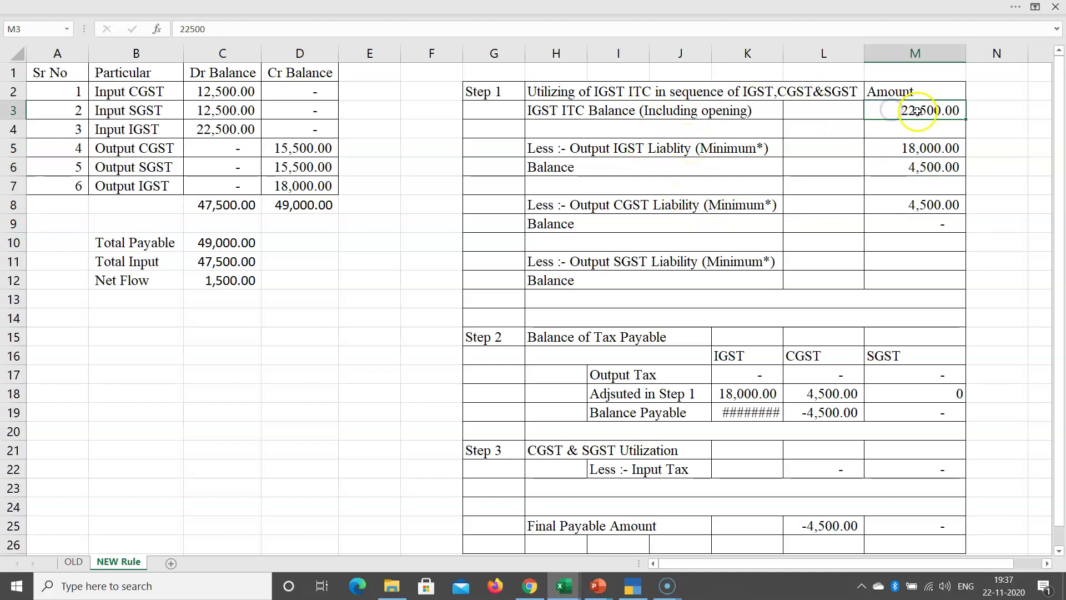
left_click(888, 149)
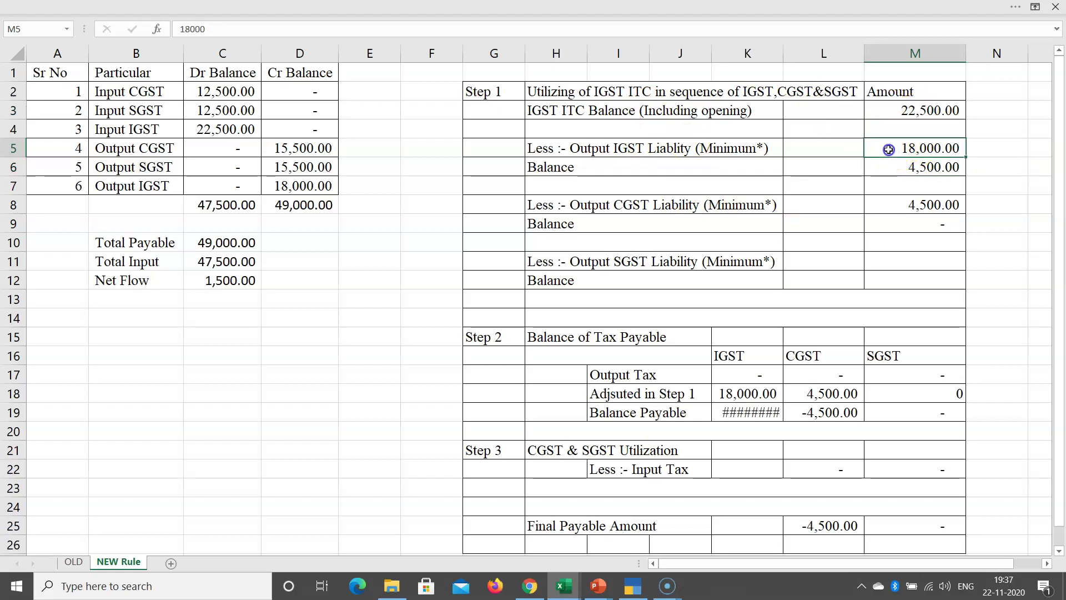
left_click(895, 168)
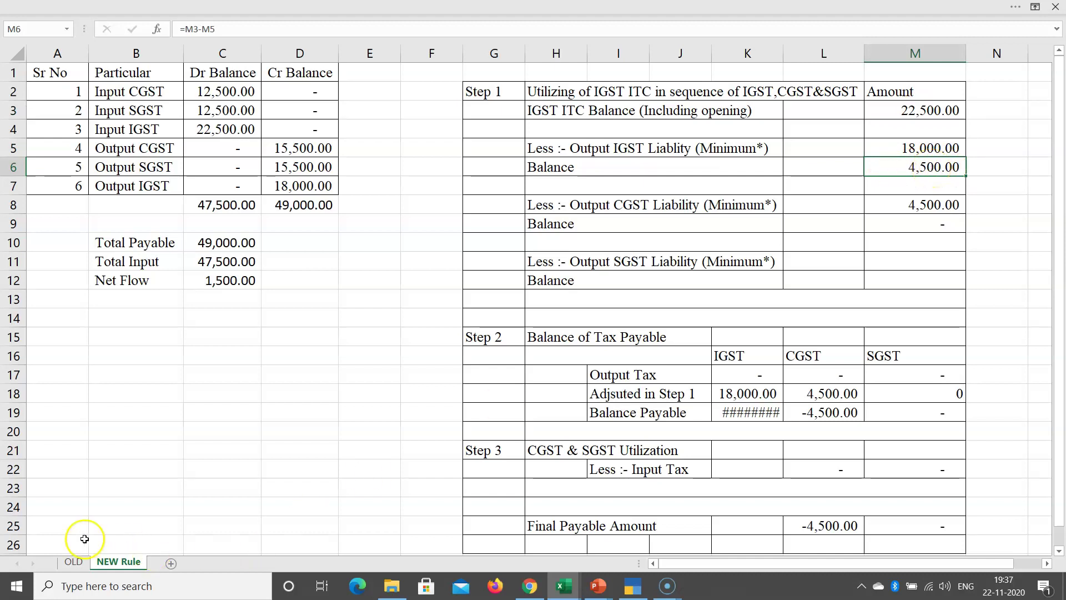
Compare the output and input amounts for IGST, CGST and SGST on the OLD sheet, and return to the NEW Rule sheet
left_click(73, 561)
left_click_drag(699, 111, 695, 150)
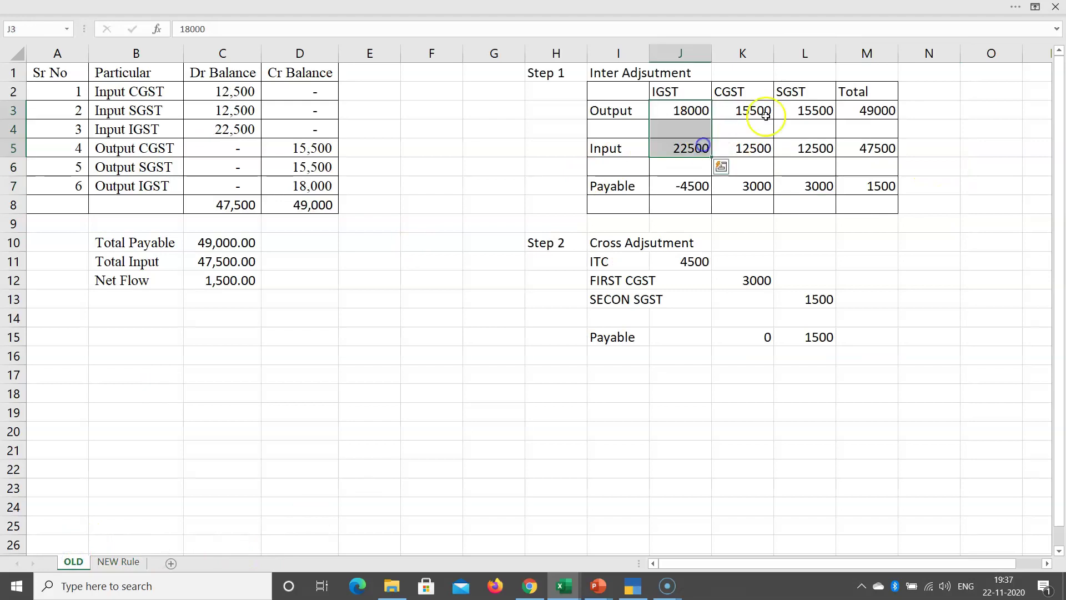
left_click_drag(755, 111, 758, 149)
left_click_drag(815, 109, 811, 154)
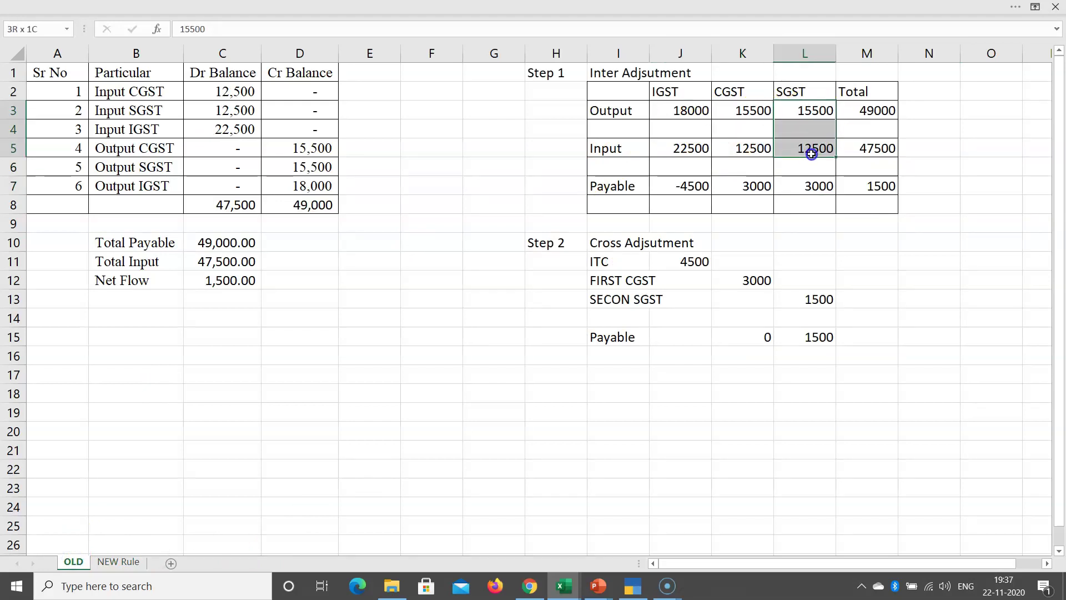
left_click_drag(741, 114, 743, 147)
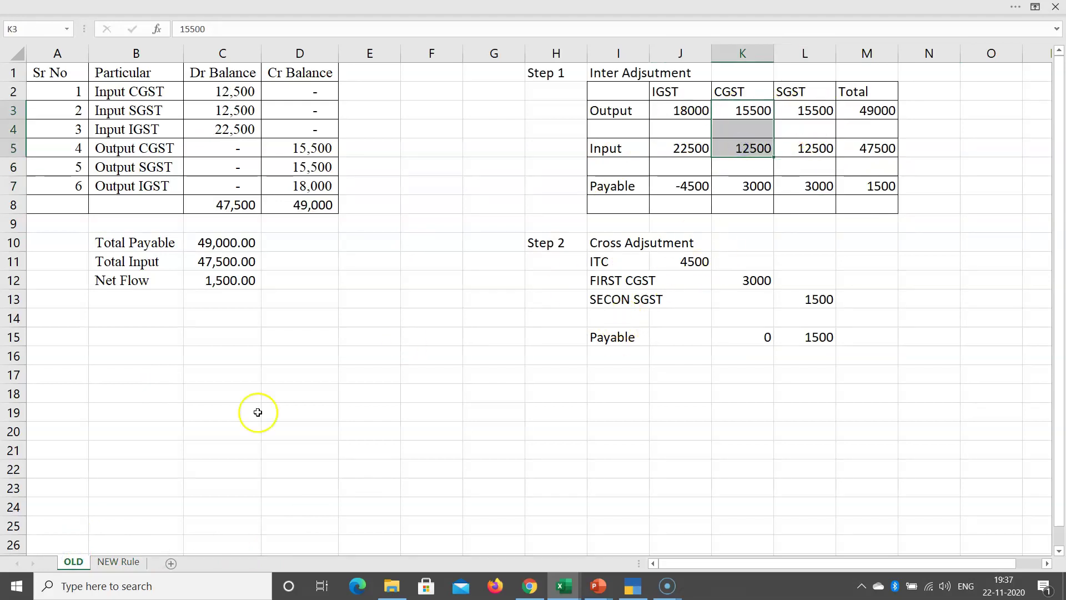
left_click(105, 565)
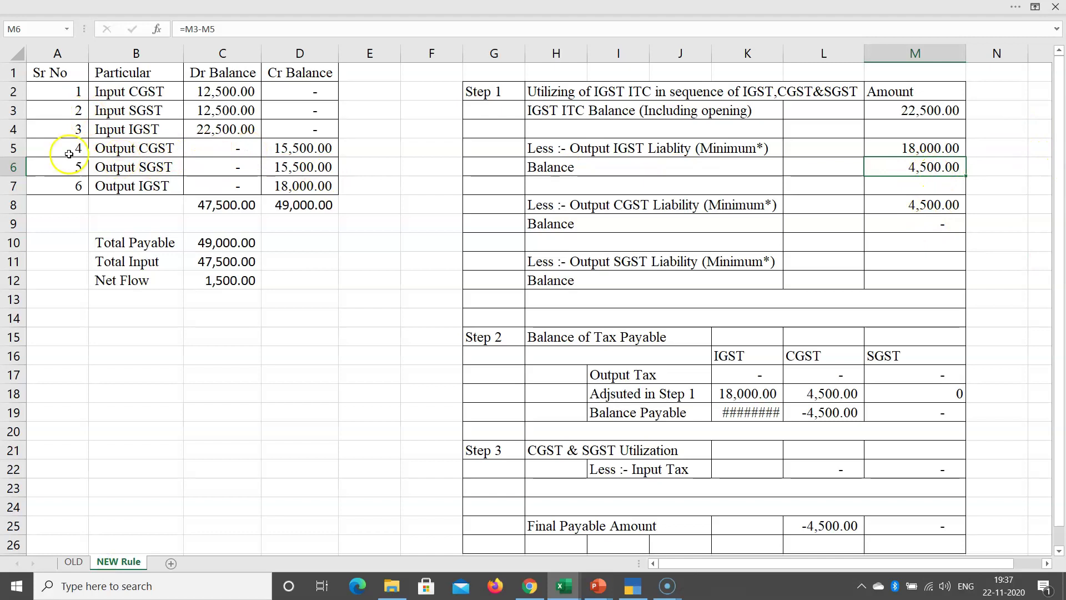
Examine the Output CGST row and the Step 1 formulas for the Output CGST Liability deduction and its remaining balance
left_click_drag(54, 148, 279, 152)
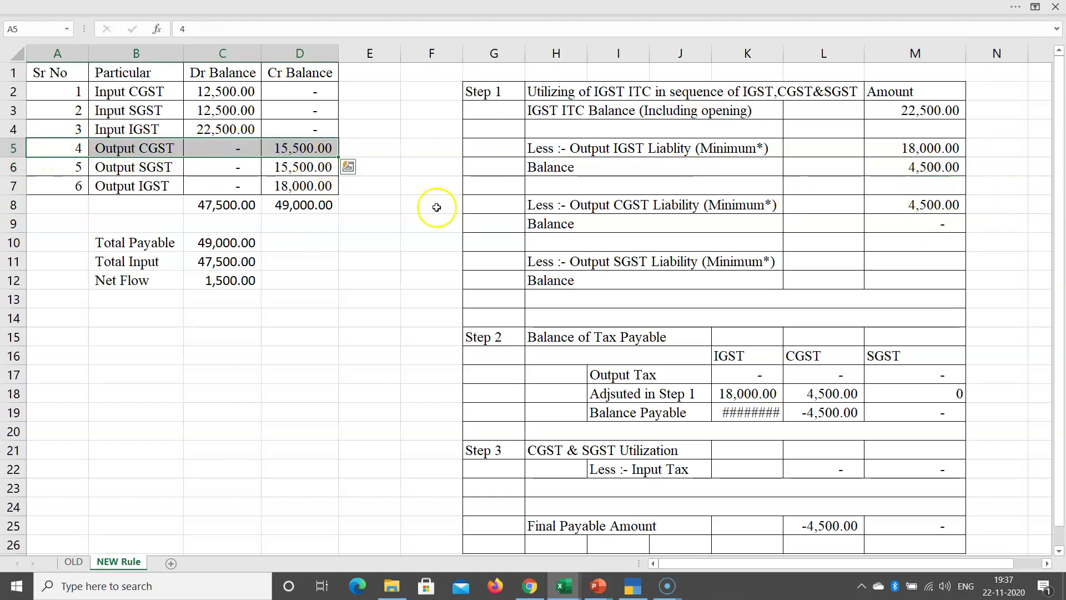
left_click(279, 151)
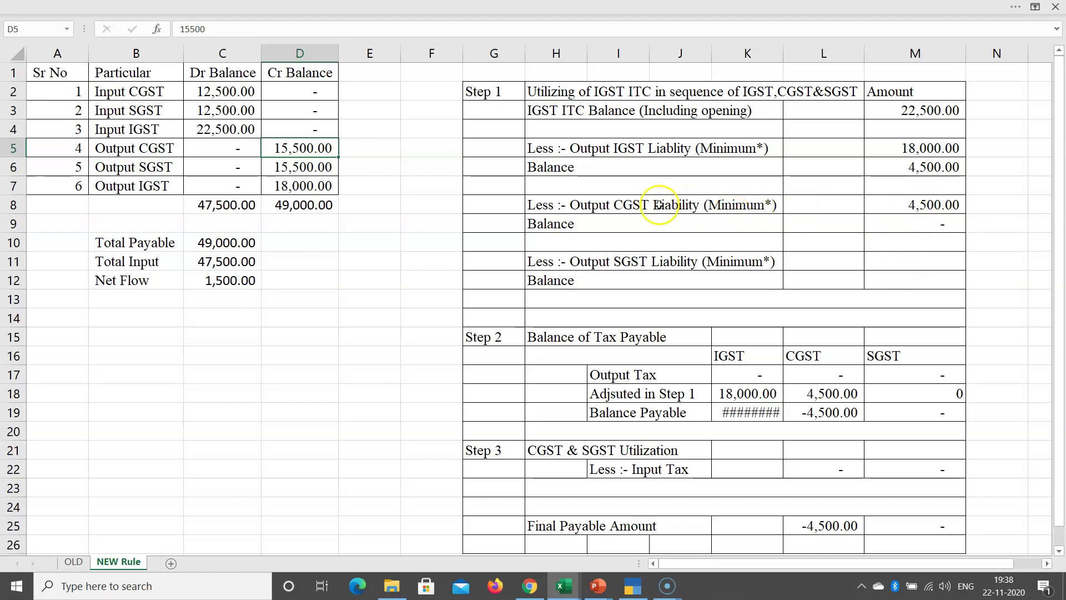
left_click(913, 208)
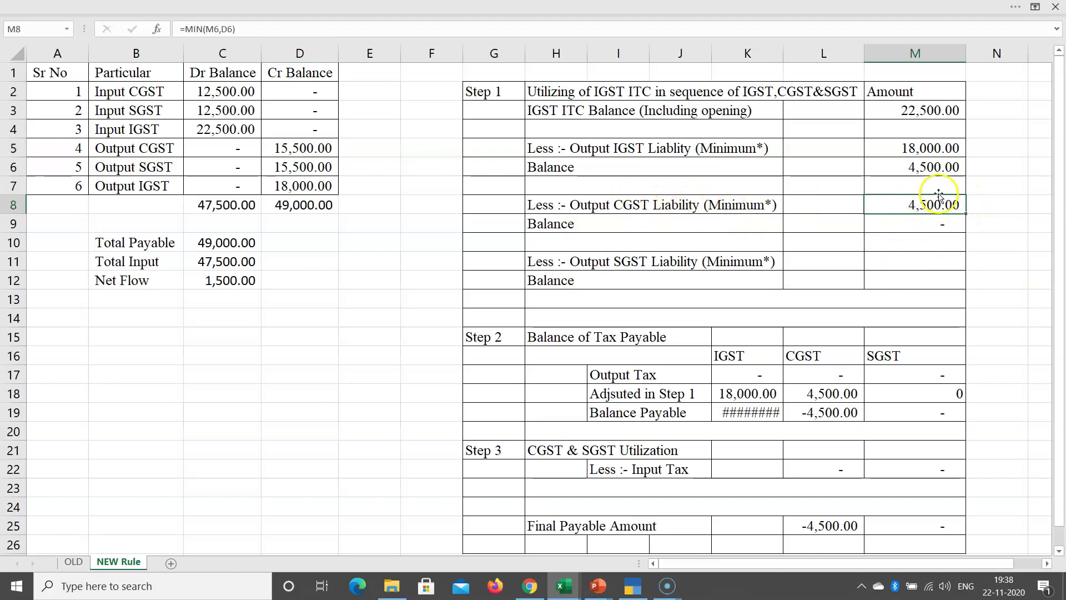
left_click(928, 168)
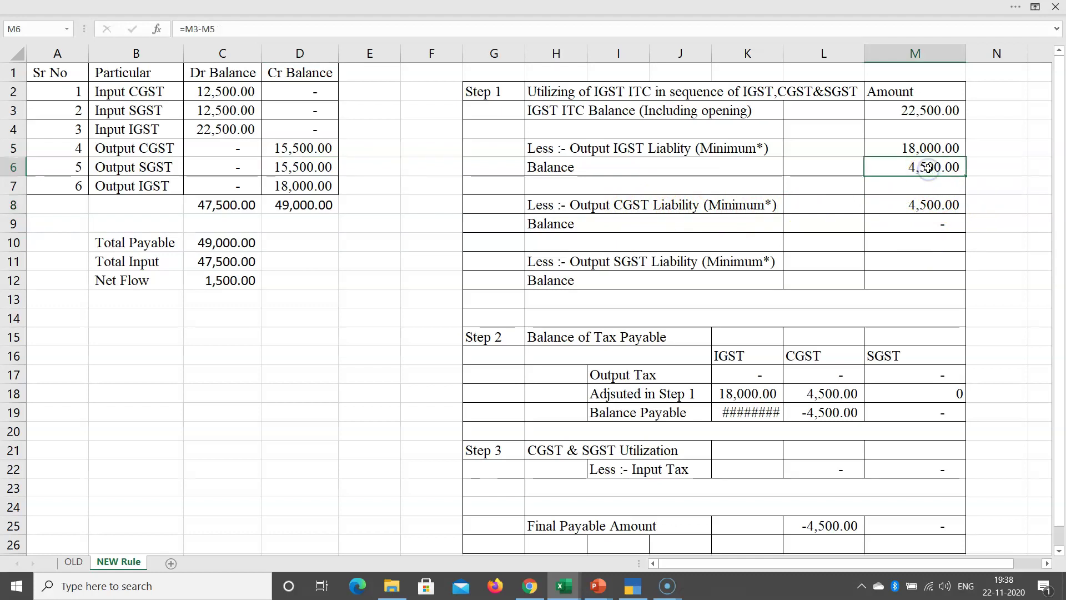
left_click(928, 206)
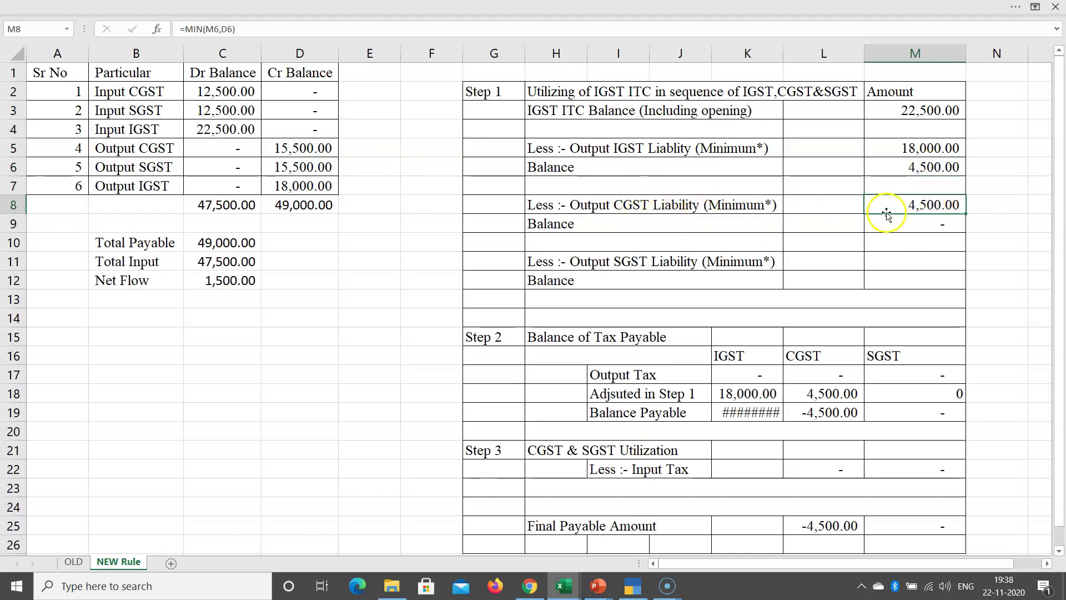
left_click(911, 235)
left_click(930, 224)
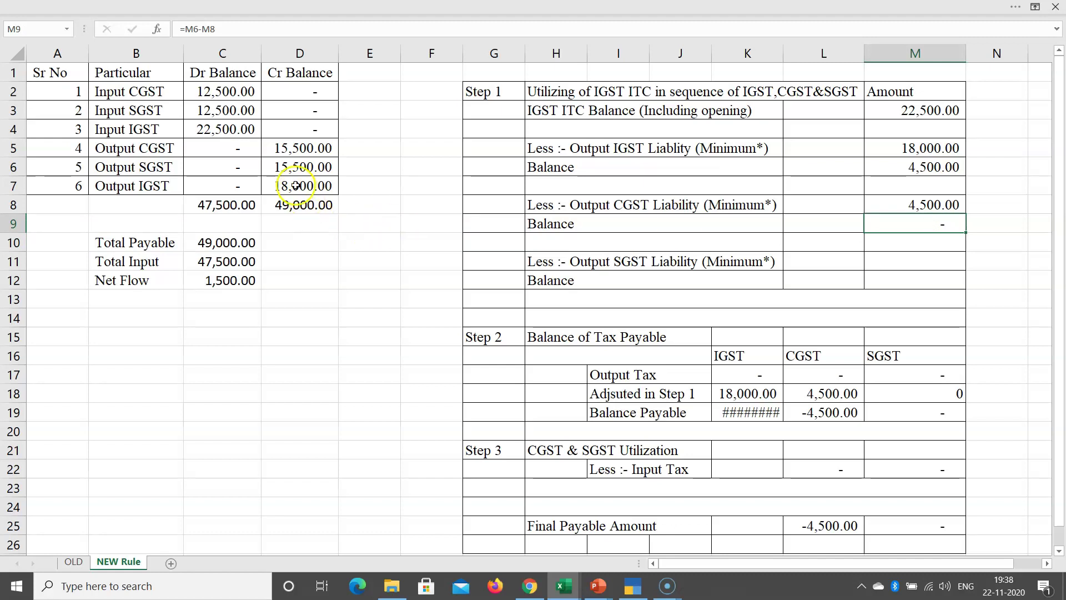
Compare the Output CGST amount with the Balance left under the Output CGST deduction in Step 1, and locate the Output SGST row
left_click(289, 149)
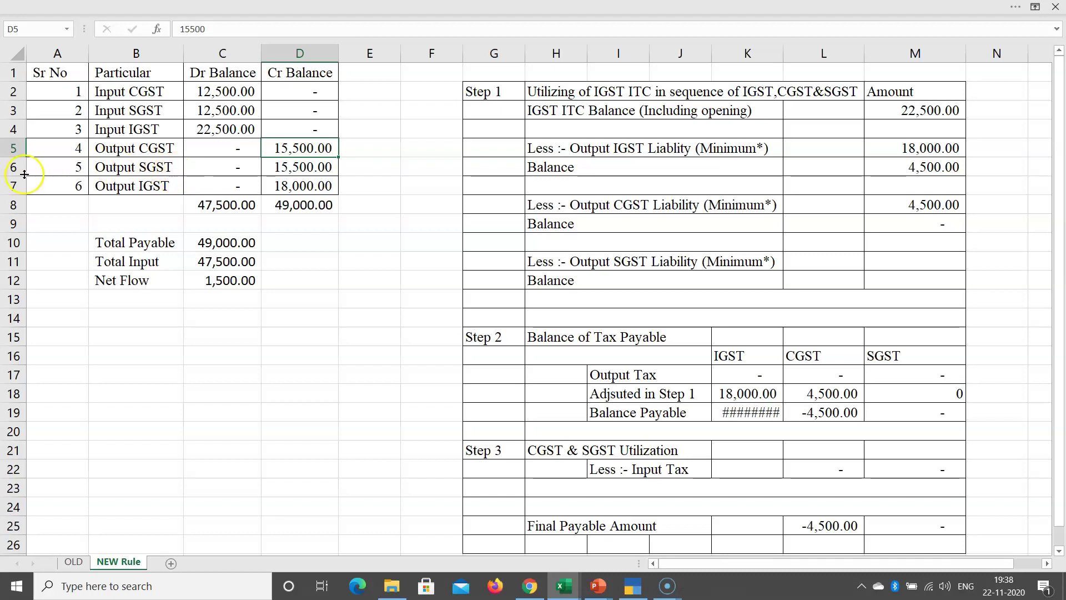
left_click(943, 228)
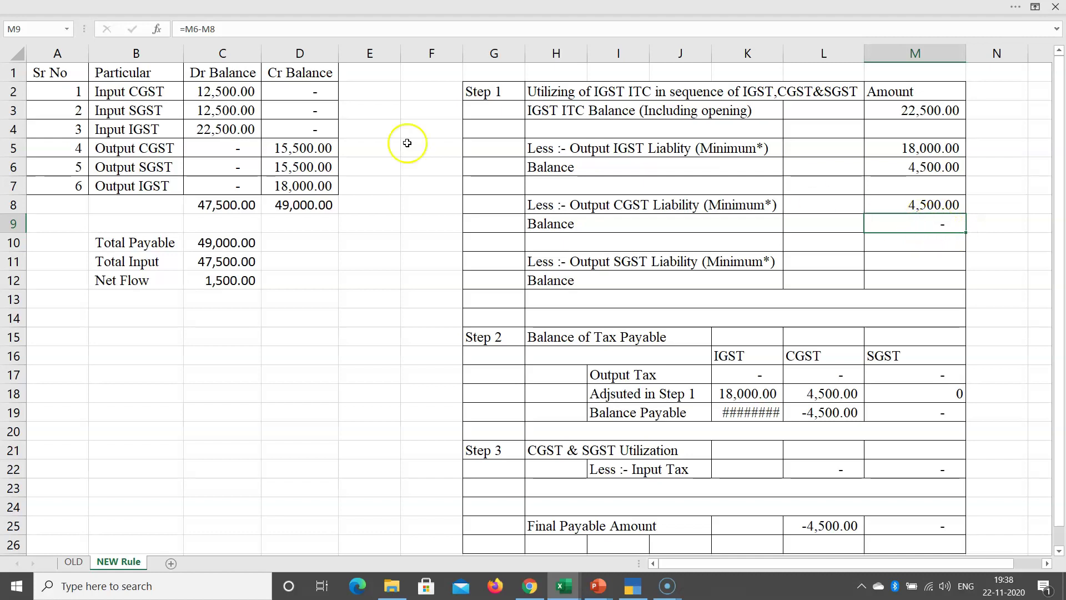
left_click(143, 148)
left_click(148, 167)
left_click_drag(1062, 297, 1062, 293)
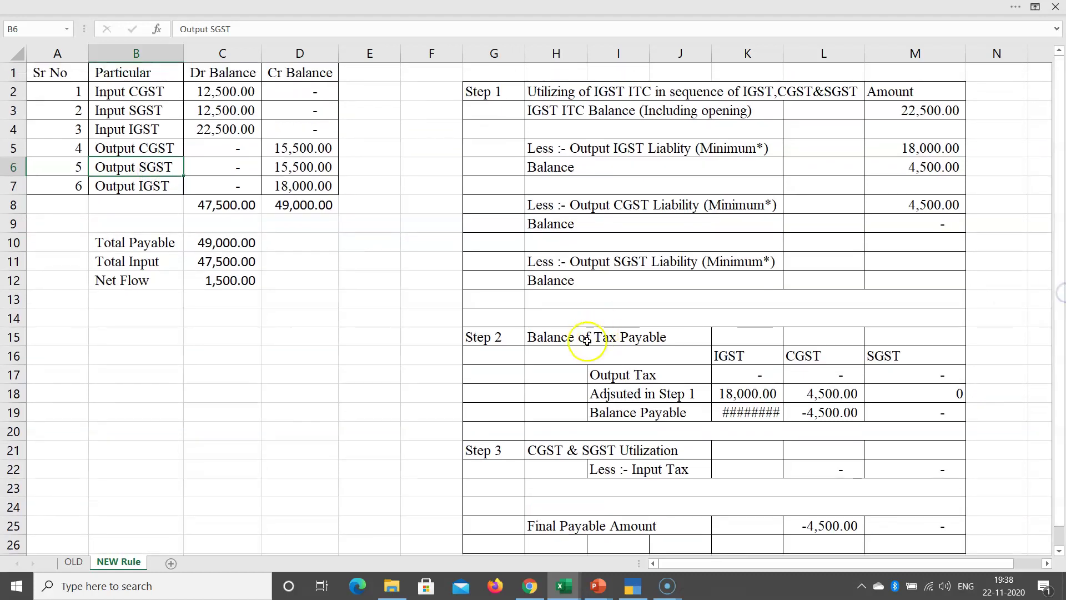
Widen columns J and K so the IGST amounts in the Step 2 table fit
left_click(511, 341)
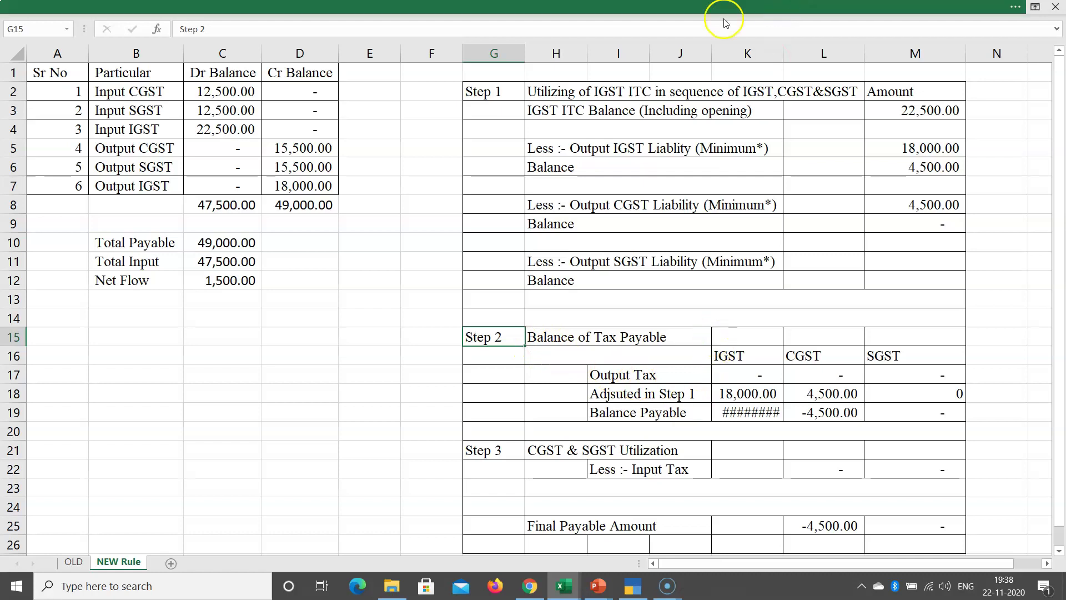
left_click_drag(711, 53, 727, 53)
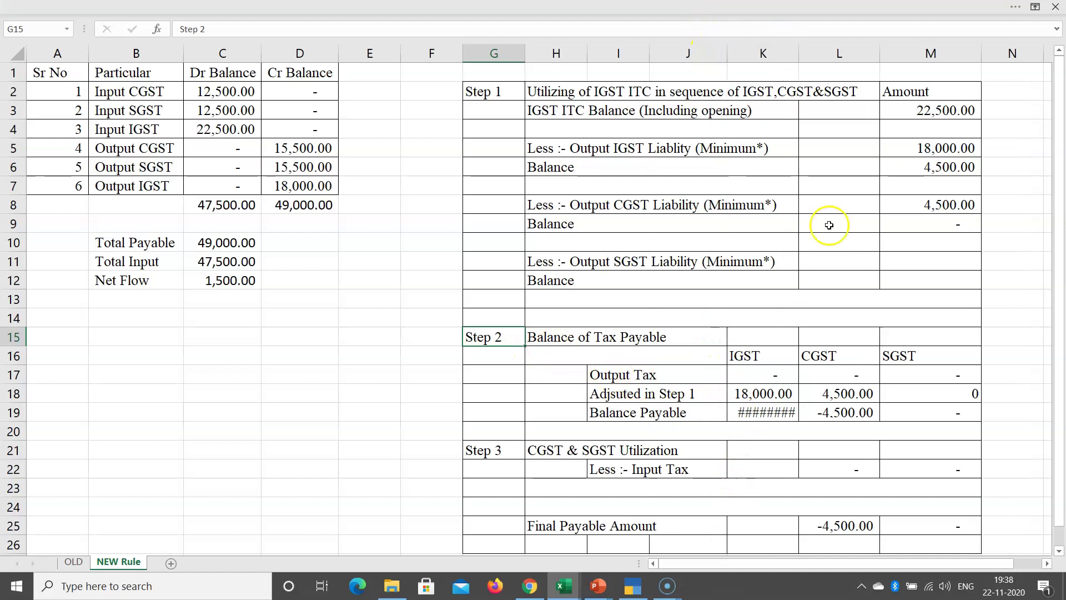
left_click_drag(799, 52, 815, 54)
Enter 22,500 as the IGST Output Tax in the Step 2 table
left_click(755, 373)
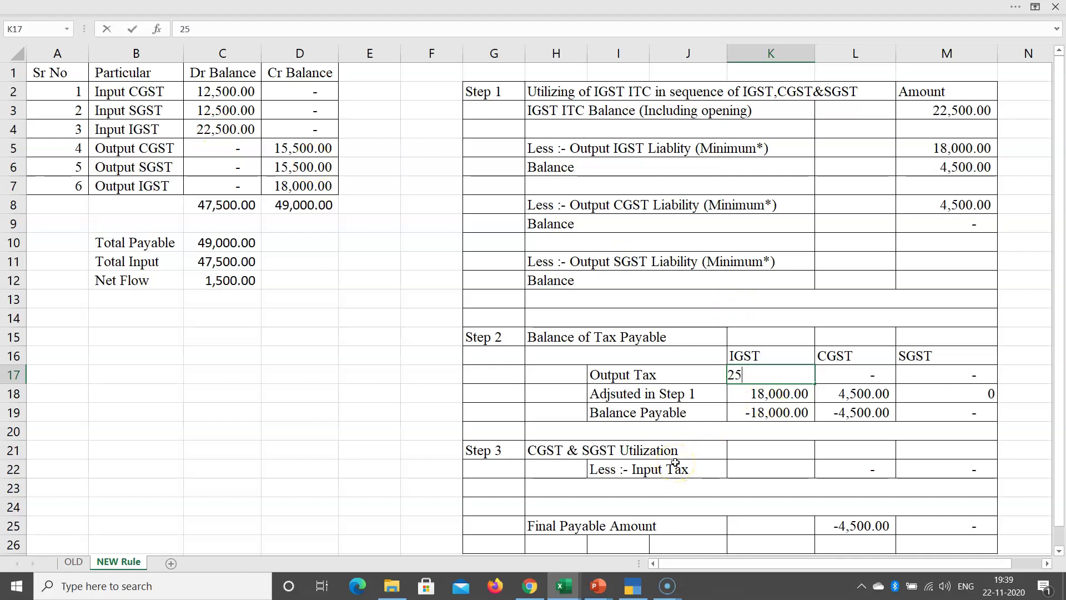
type("0")
key("Return")
Enter 15,500 as the Output Tax for both CGST and SGST in the Step 2 table
key("Up")
key("Right")
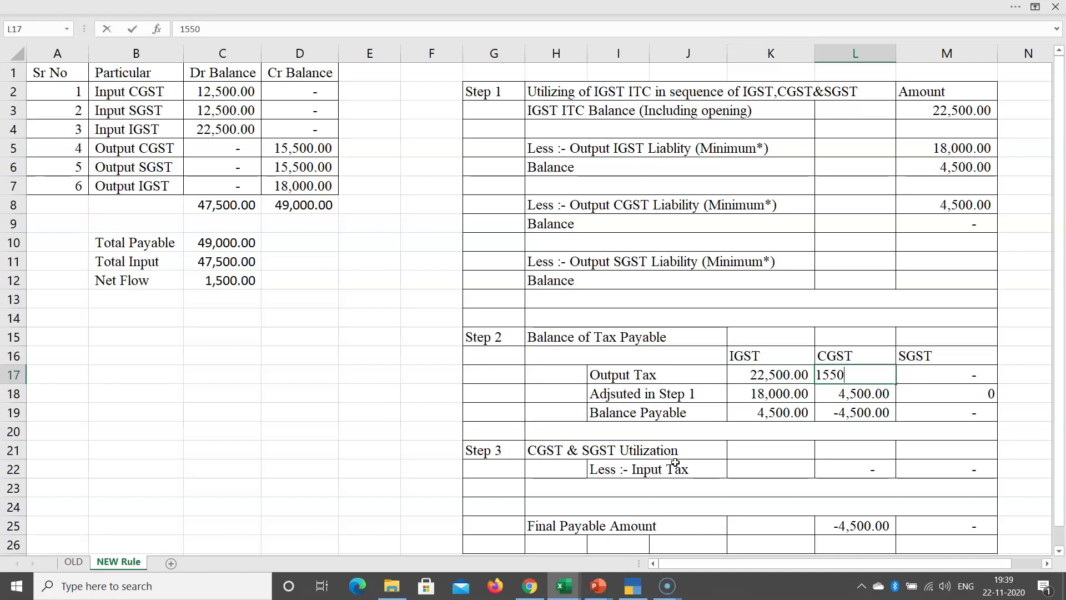
key("Return")
key("Up")
key("Delete")
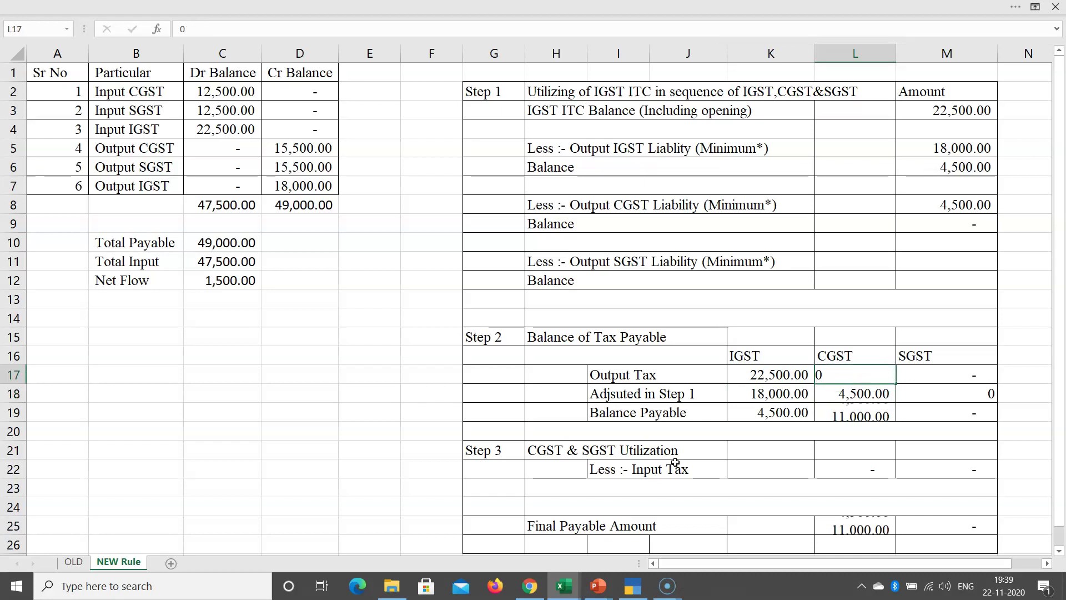
key("Right")
key("ctrl+z")
key("Right")
type("15,500")
key("Return")
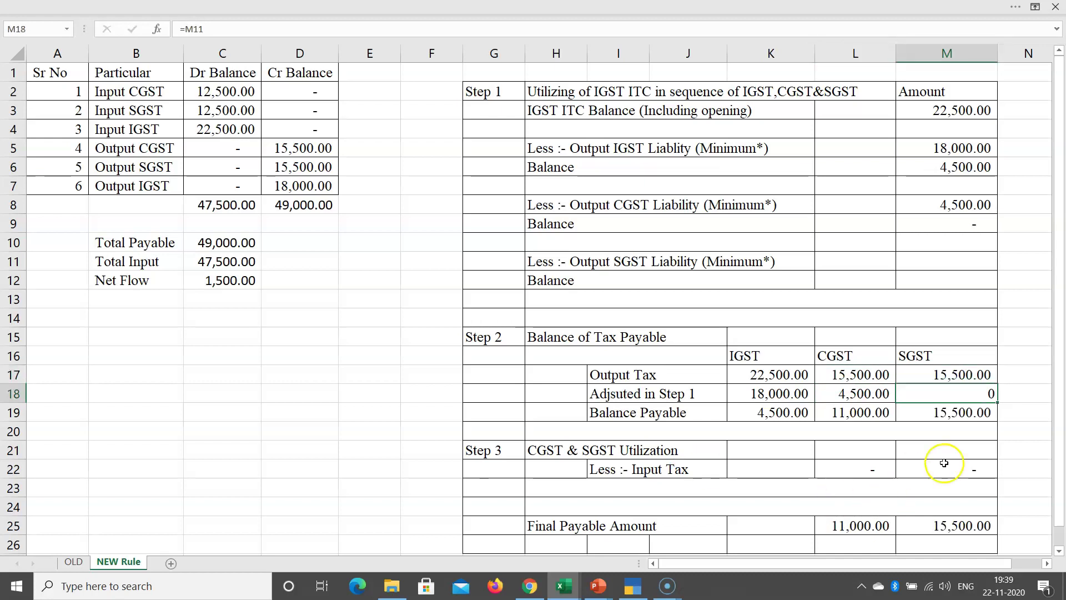
Clear the IGST cells for Output Tax, Adjusted in Step 1 and Balance Payable in the Step 2 table
left_click(772, 374)
left_click(848, 375)
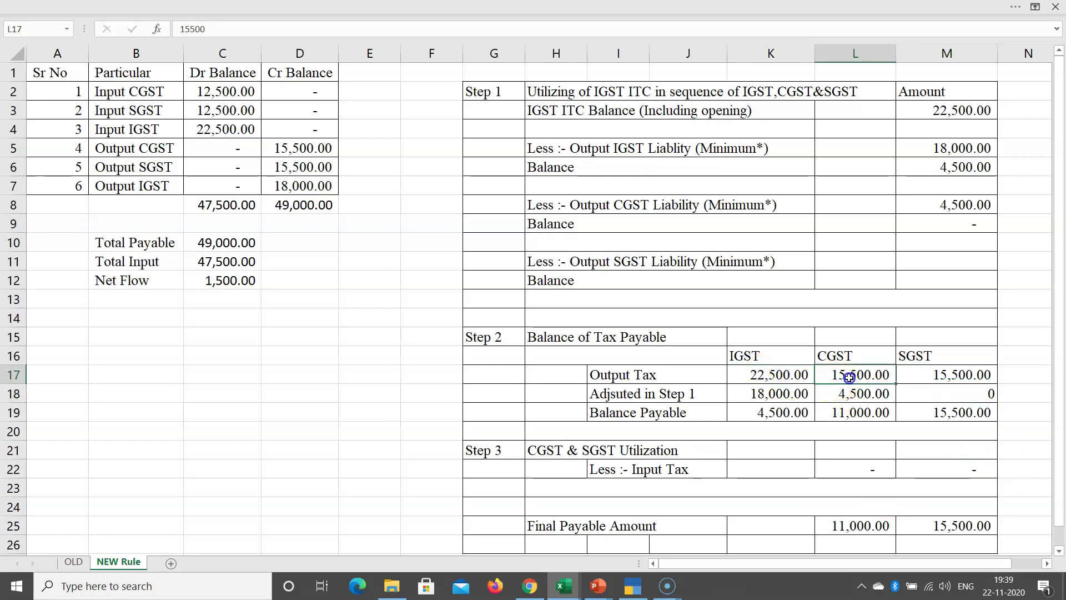
left_click(937, 375)
left_click(805, 394)
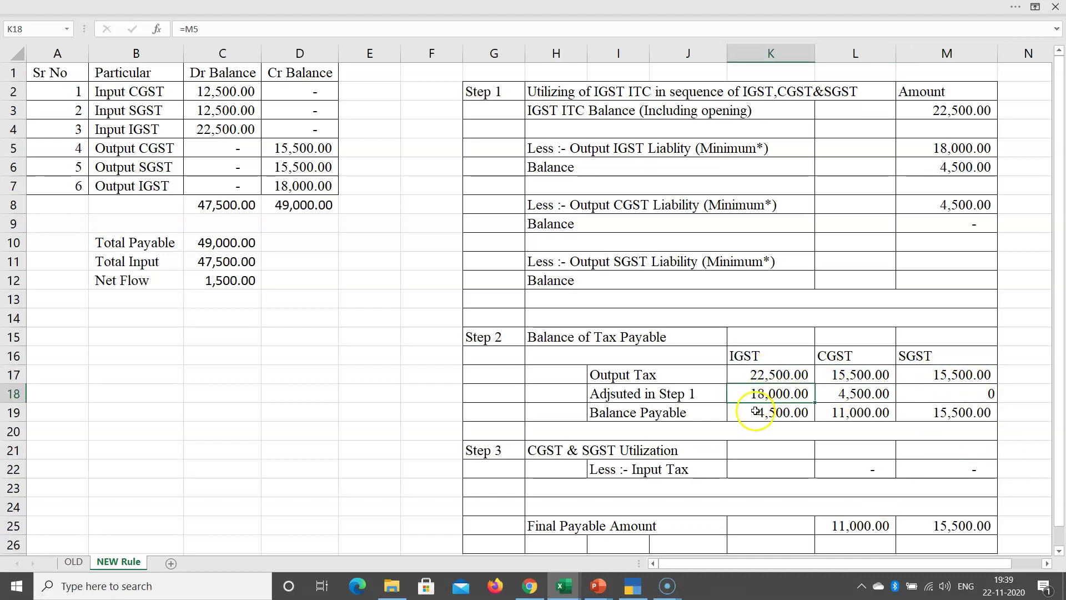
left_click_drag(765, 379, 766, 405)
key("Delete")
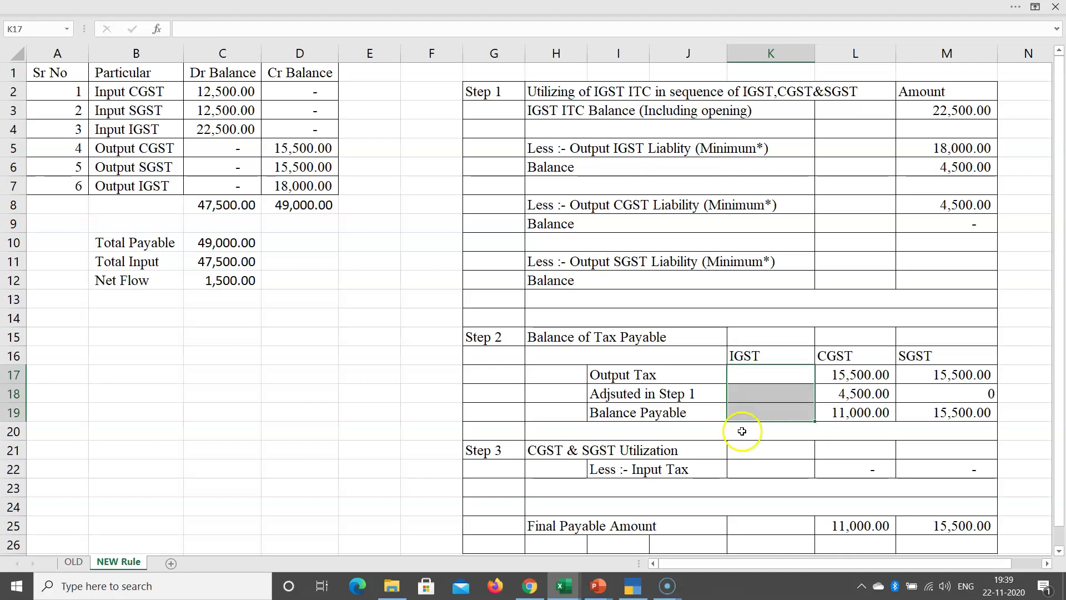
Examine the CGST and SGST Balance Payable in Step 2 against the Output Tax and the Output CGST deduction from Step 1
left_click(836, 375)
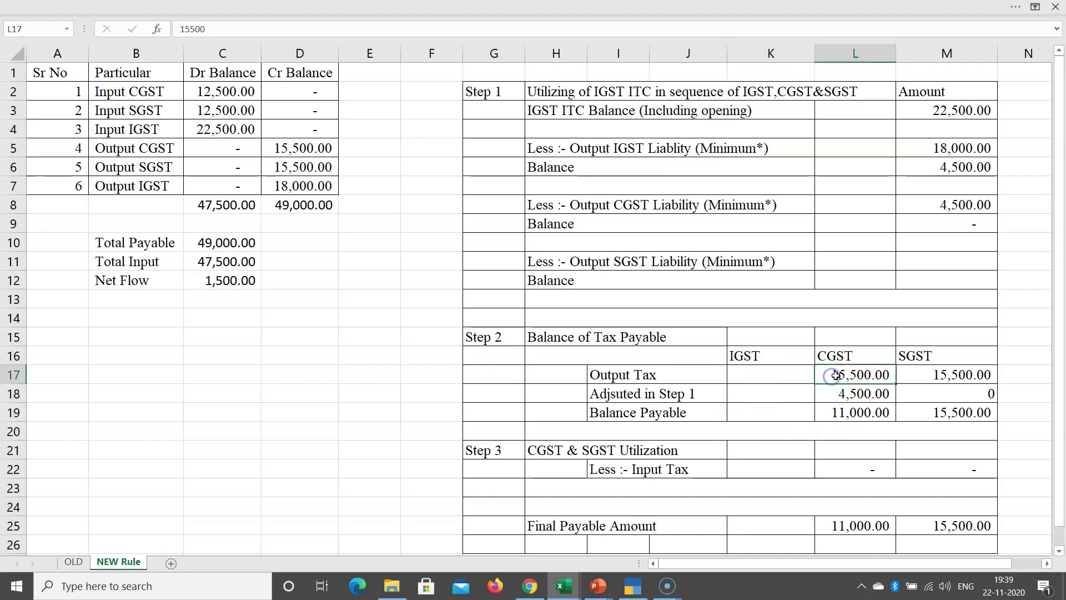
left_click(747, 376)
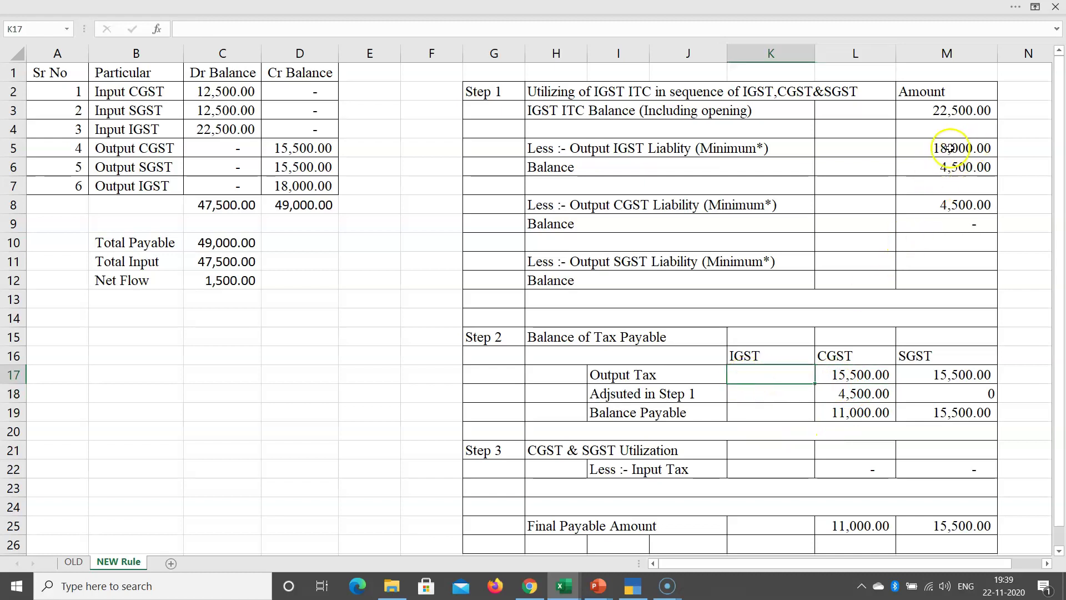
left_click(861, 376)
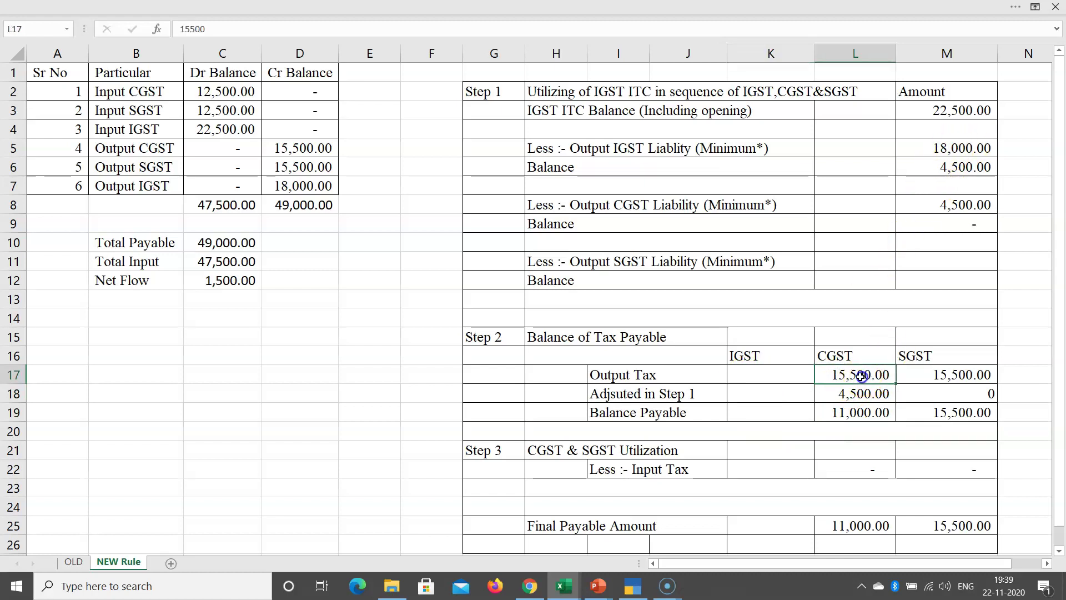
left_click(933, 205)
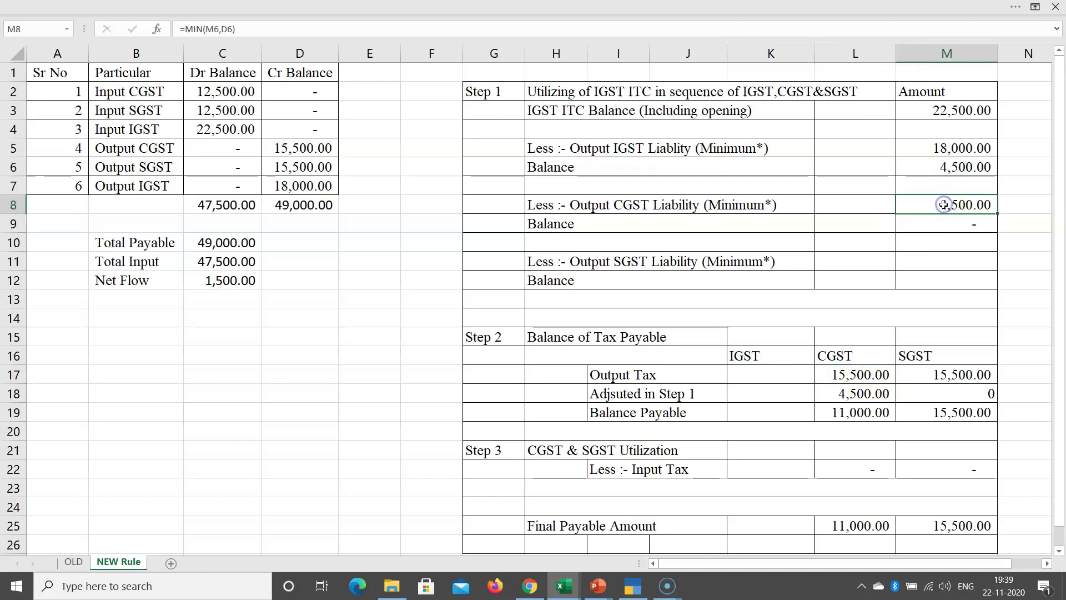
left_click(841, 414)
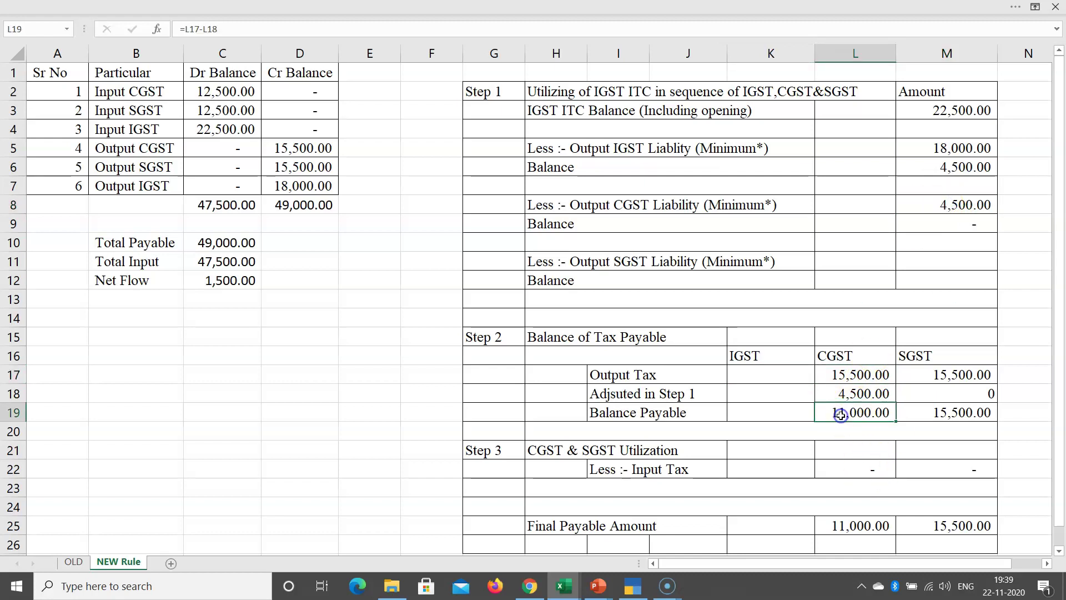
left_click(935, 412)
left_click(950, 416)
left_click_drag(842, 411, 914, 415)
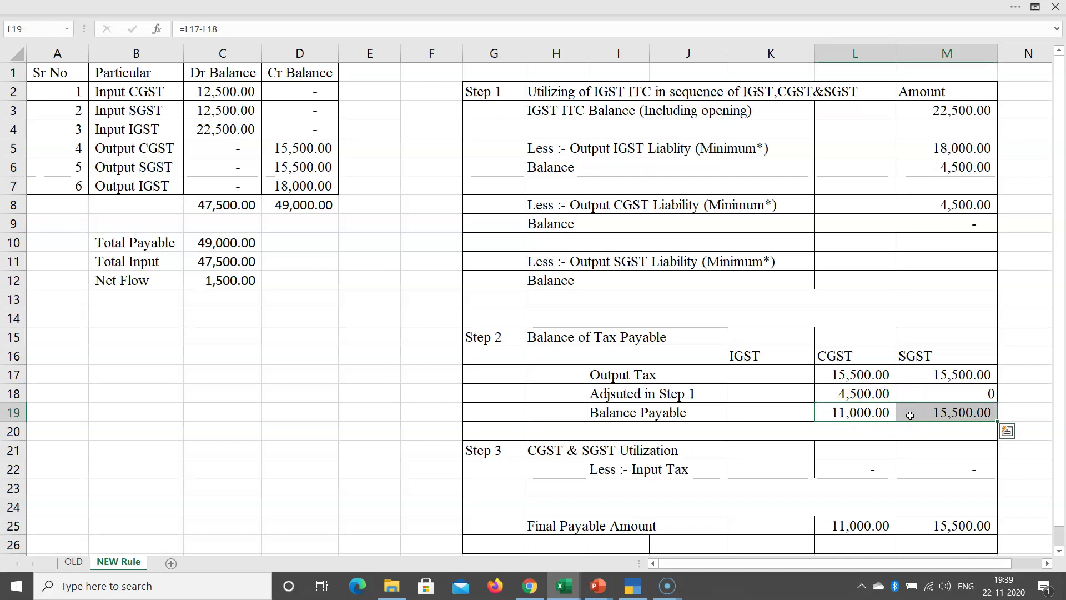
Enter 12,500 as the CGST Input Tax in Step 3 and check the CGST Final Payable Amount formula
left_click_drag(149, 94, 203, 129)
left_click_drag(1062, 378, 1062, 387)
left_click(842, 394)
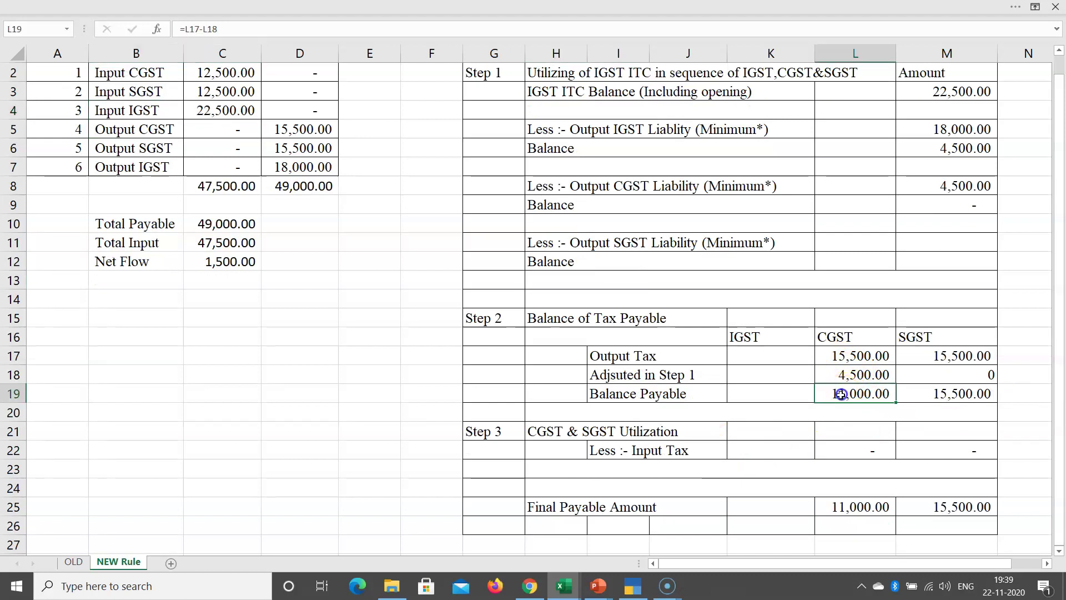
left_click(841, 394)
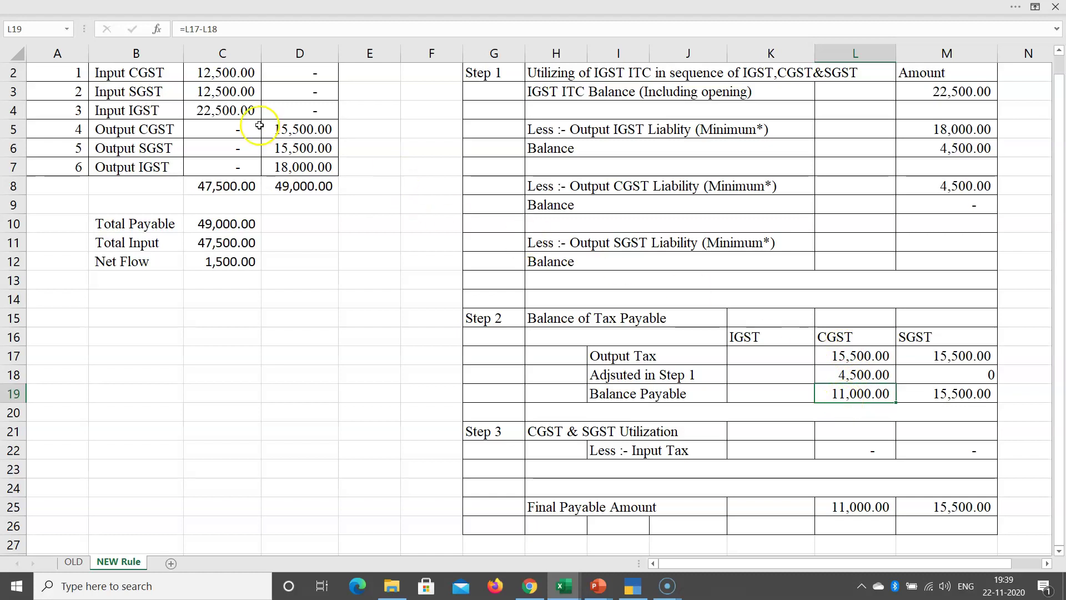
left_click(228, 94)
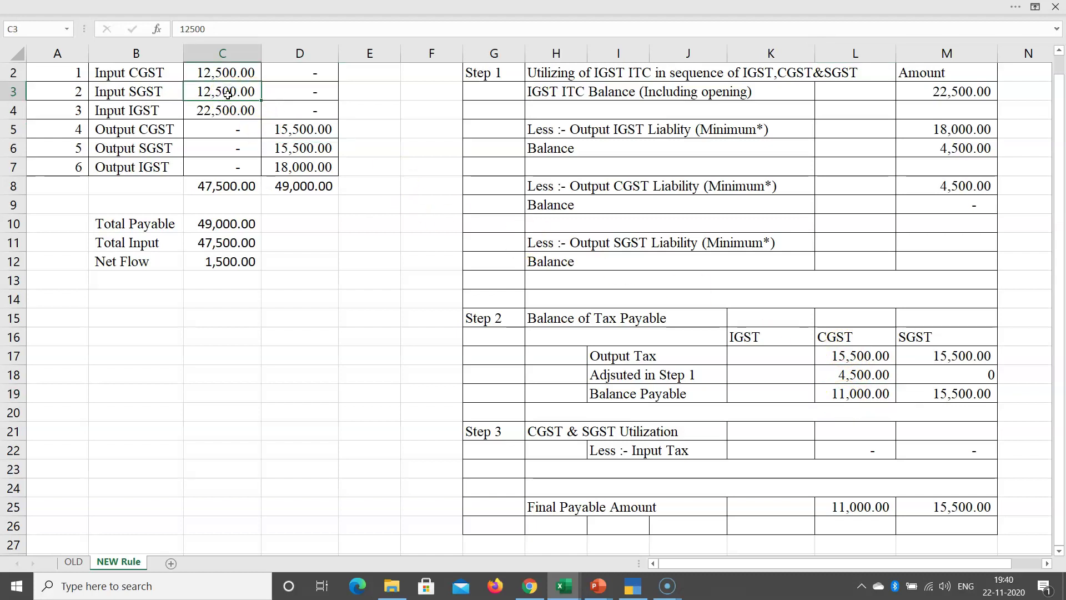
left_click(842, 433)
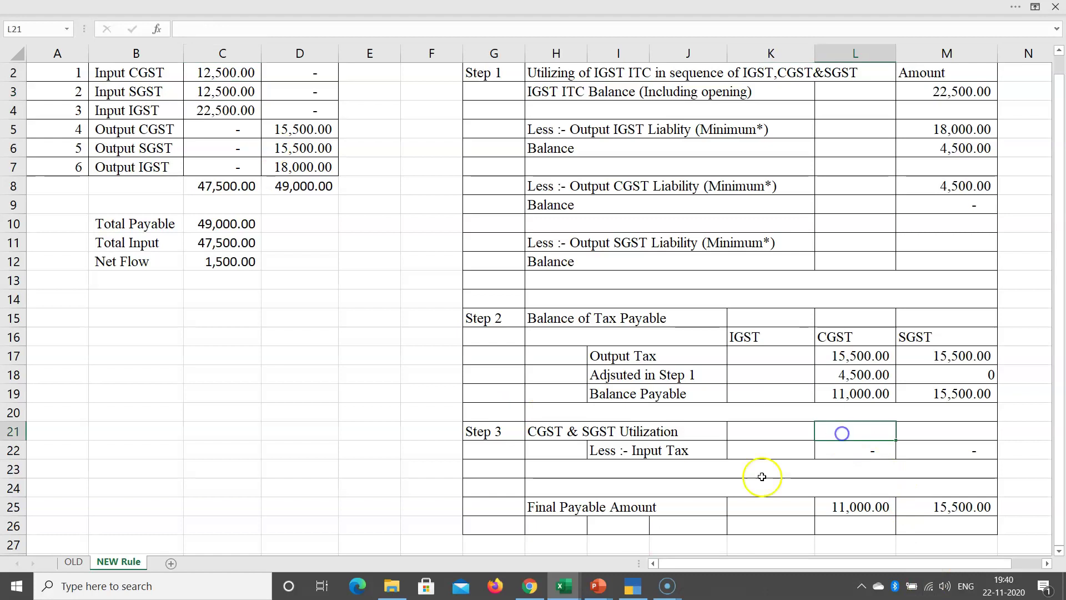
key("Down")
type("12,")
type("500")
key("Return")
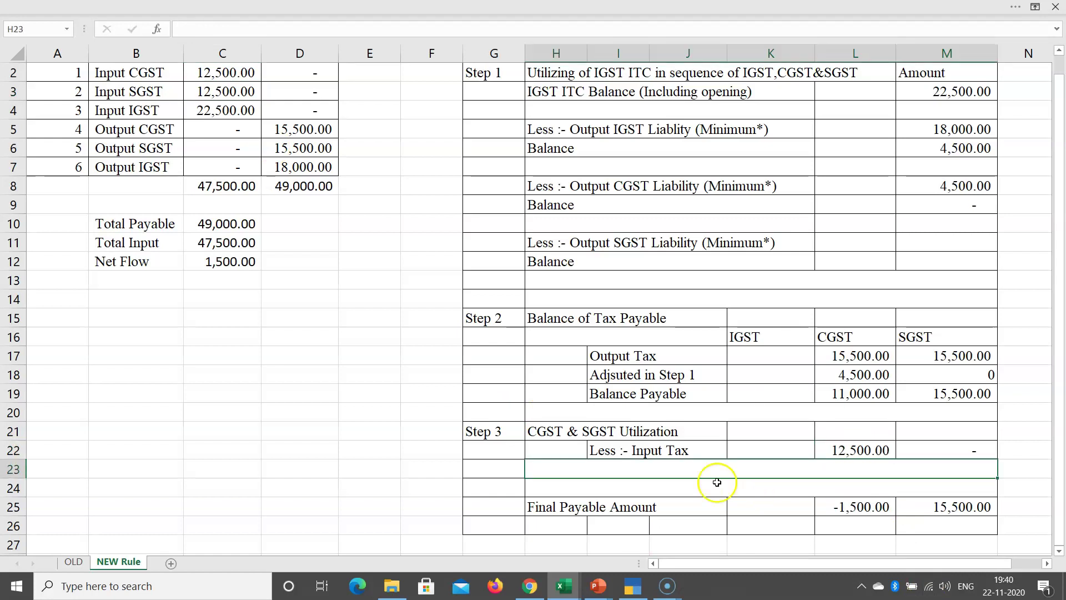
left_click(868, 391)
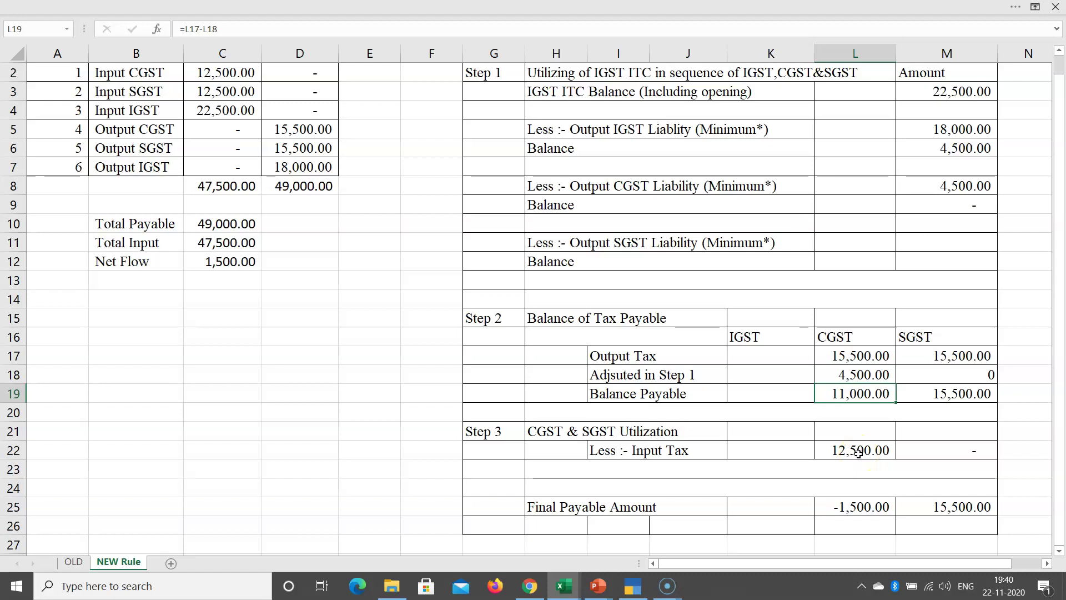
left_click(855, 504)
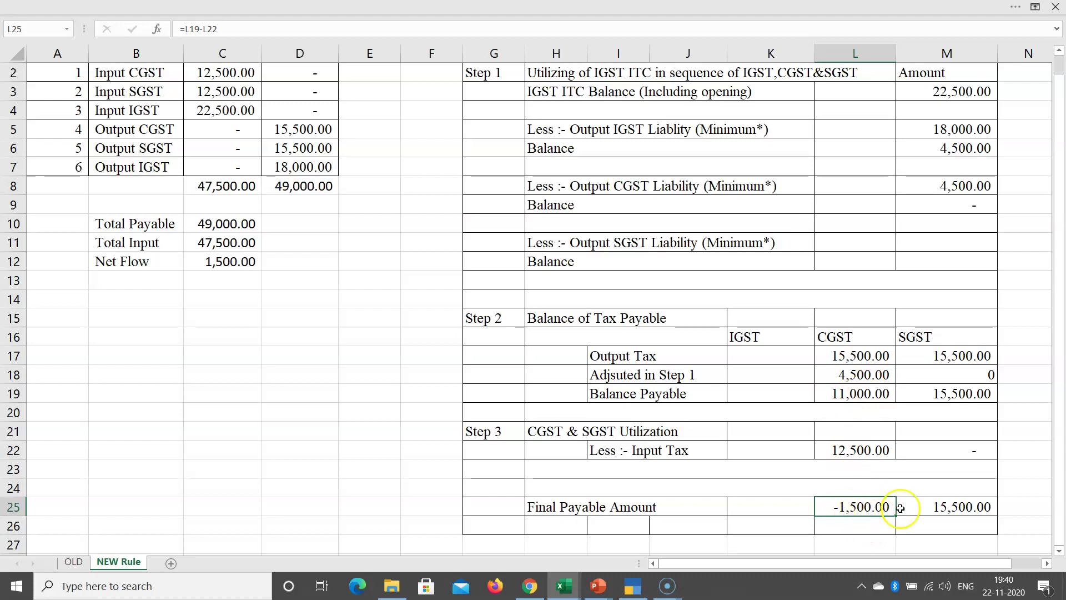
Enter 12,500 as the SGST Input Tax in Step 3
left_click(944, 393)
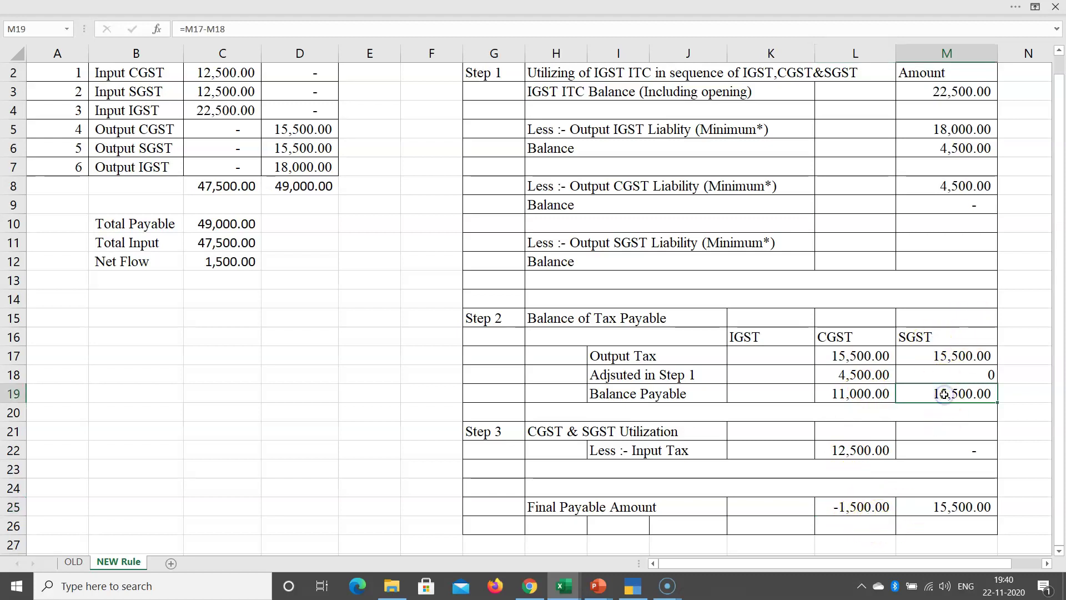
left_click(222, 92)
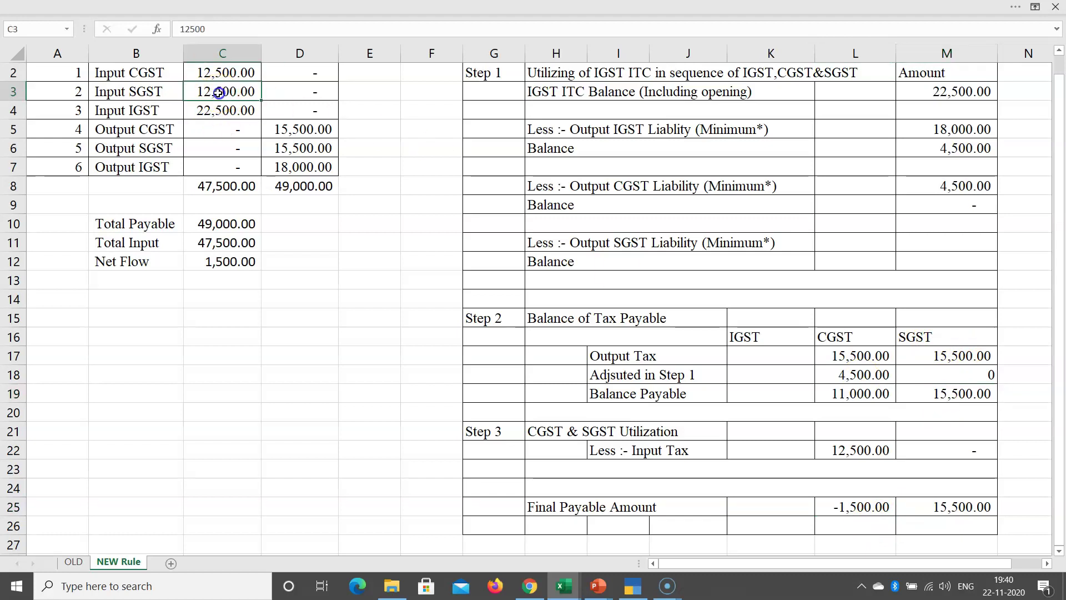
left_click(949, 451)
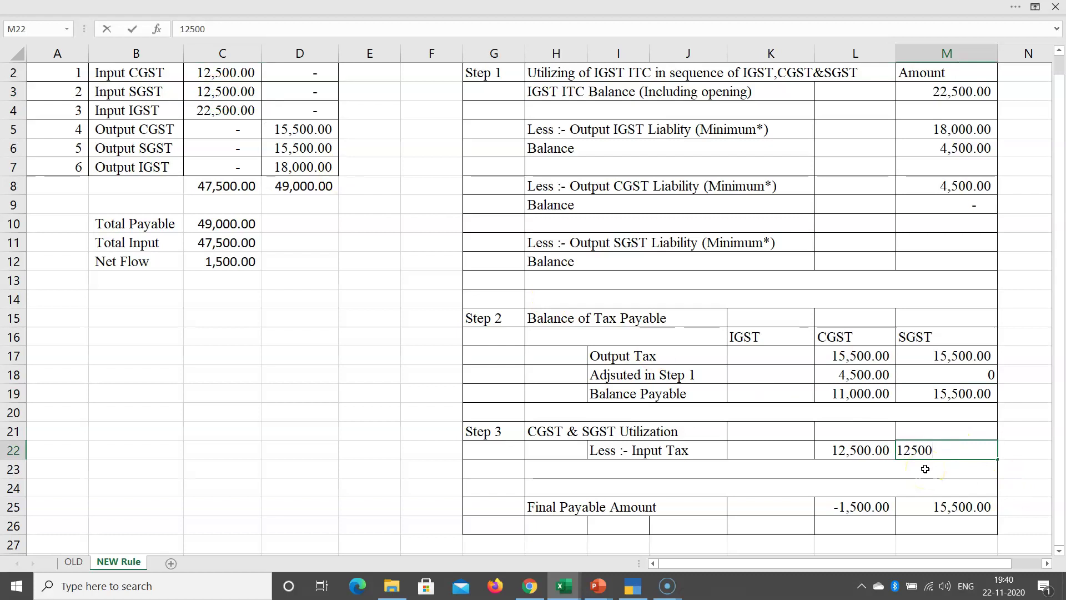
left_click(925, 469)
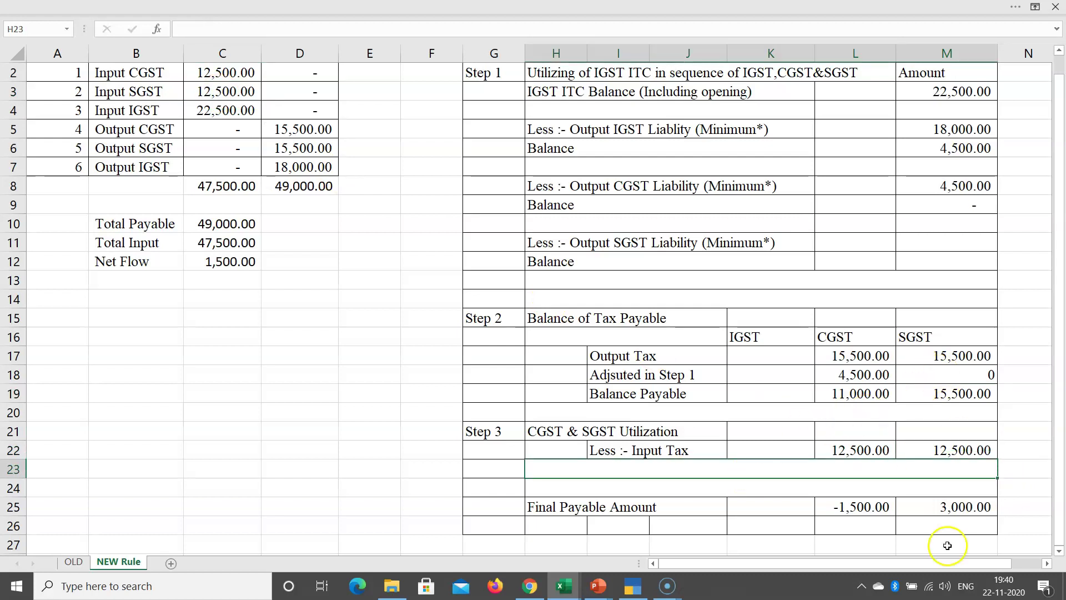
Compare the CGST and SGST Final Payable Amounts and review the CGST figures in Steps 2 and 3 behind them
left_click(947, 507)
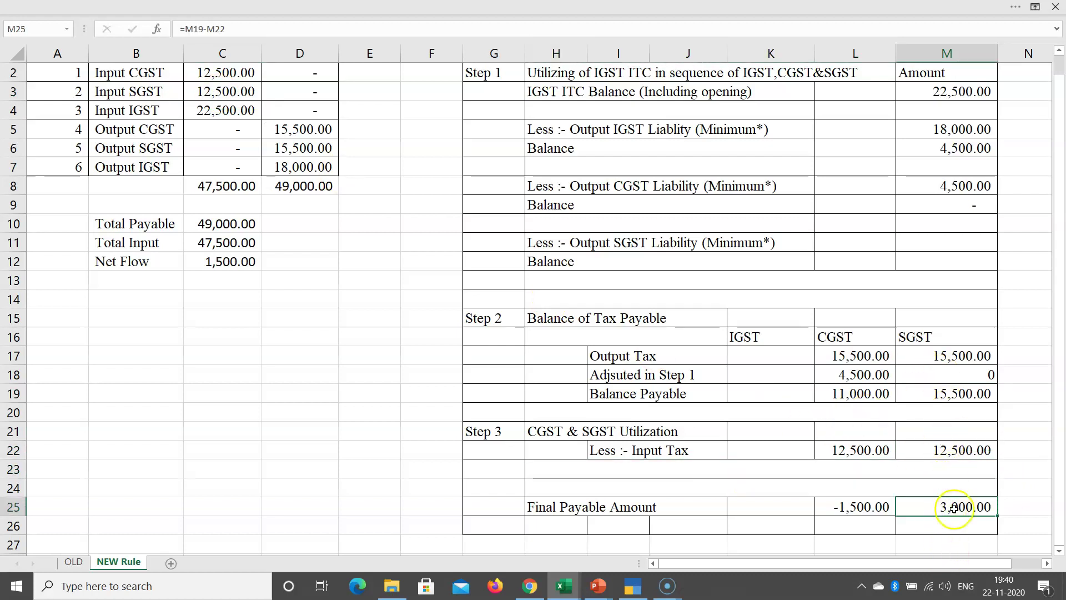
left_click_drag(841, 507, 935, 509)
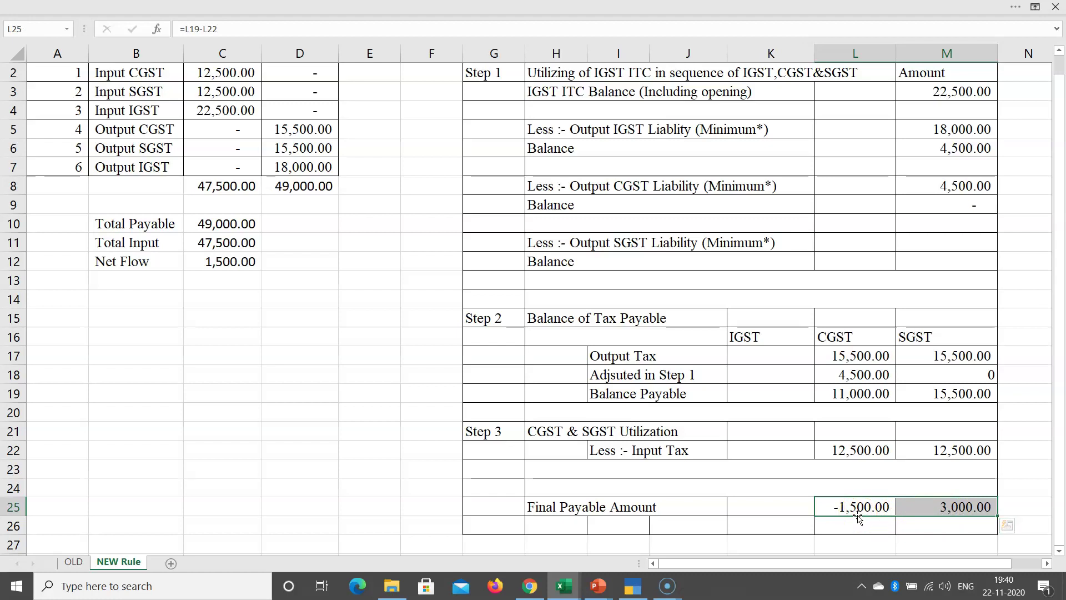
left_click(925, 486)
left_click(941, 508)
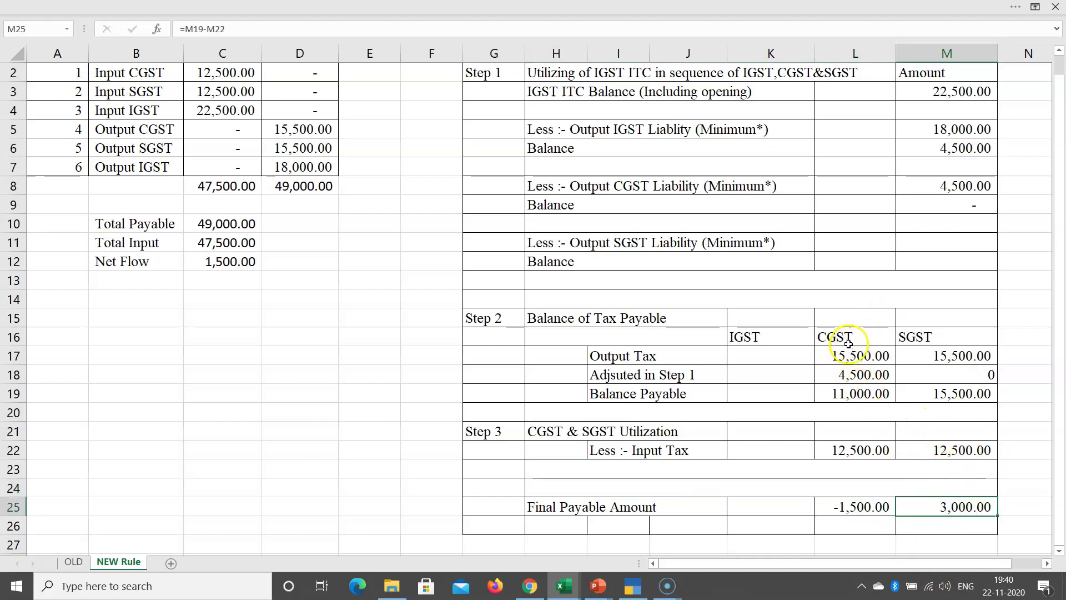
left_click_drag(848, 344, 844, 469)
left_click(860, 505)
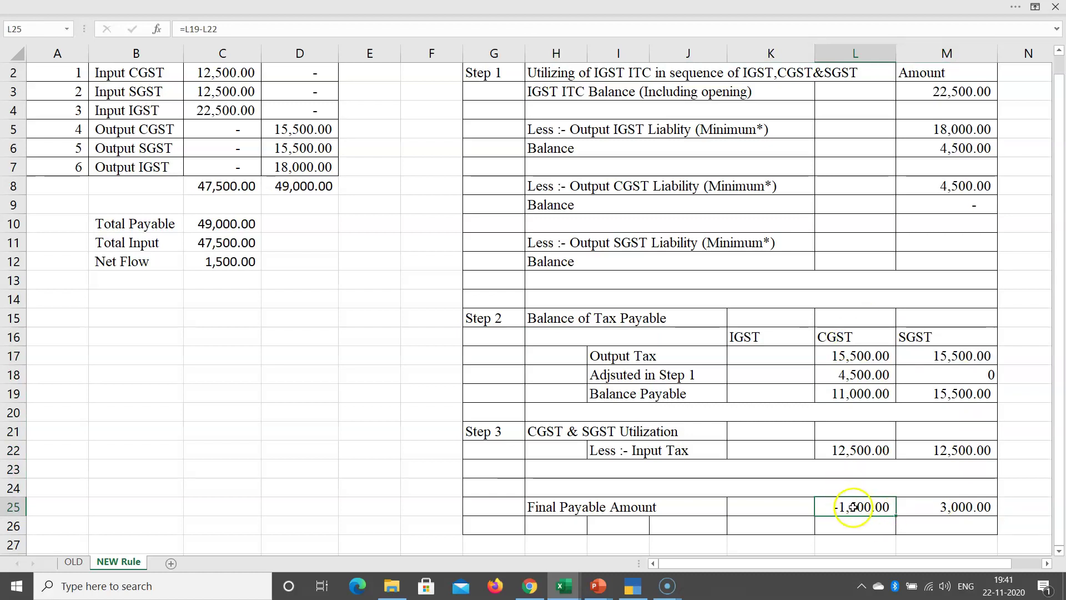
left_click_drag(962, 502, 980, 517)
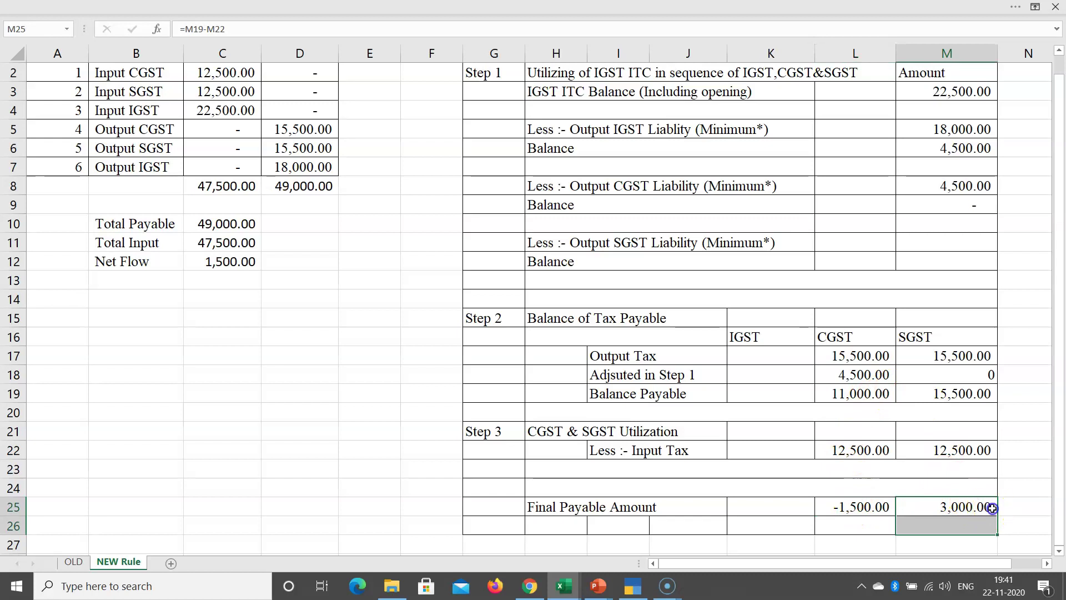
left_click(947, 507)
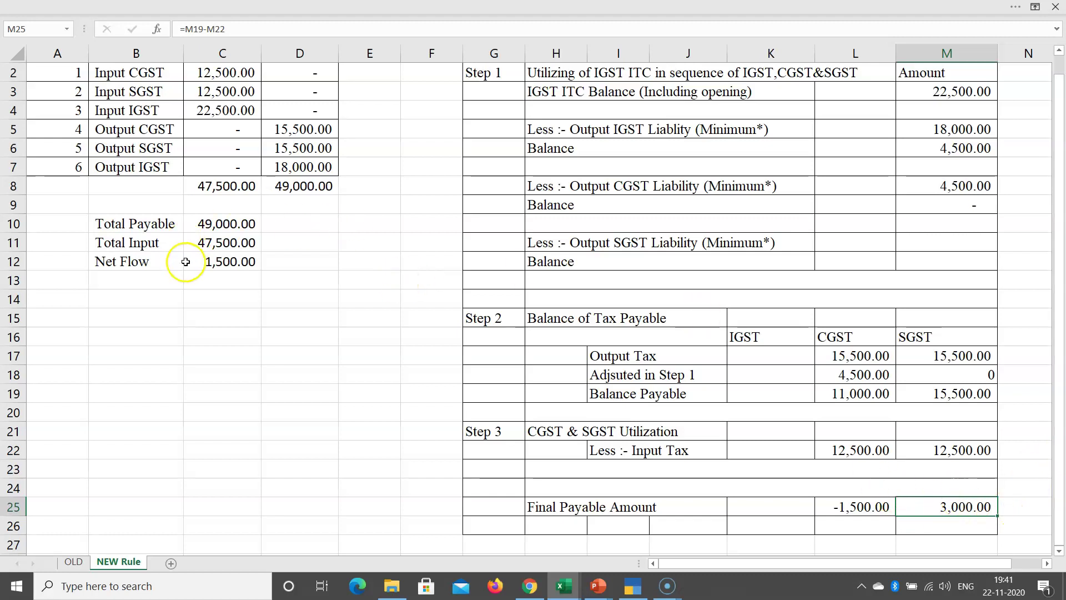
Compare the Net Flow amount in the summary with the SGST Final Payable Amount
left_click(204, 265)
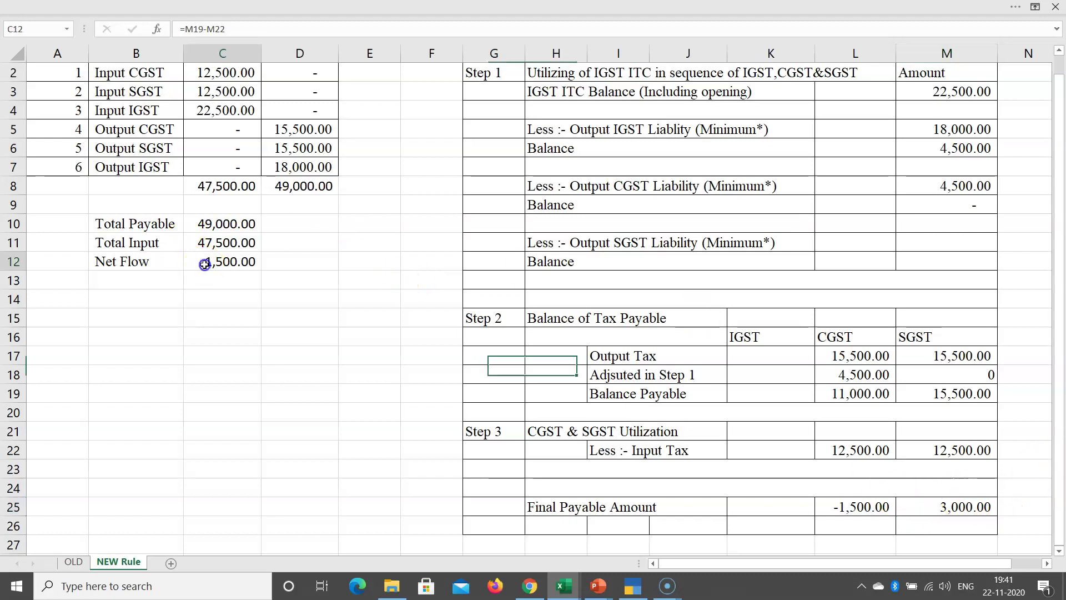
left_click(935, 510)
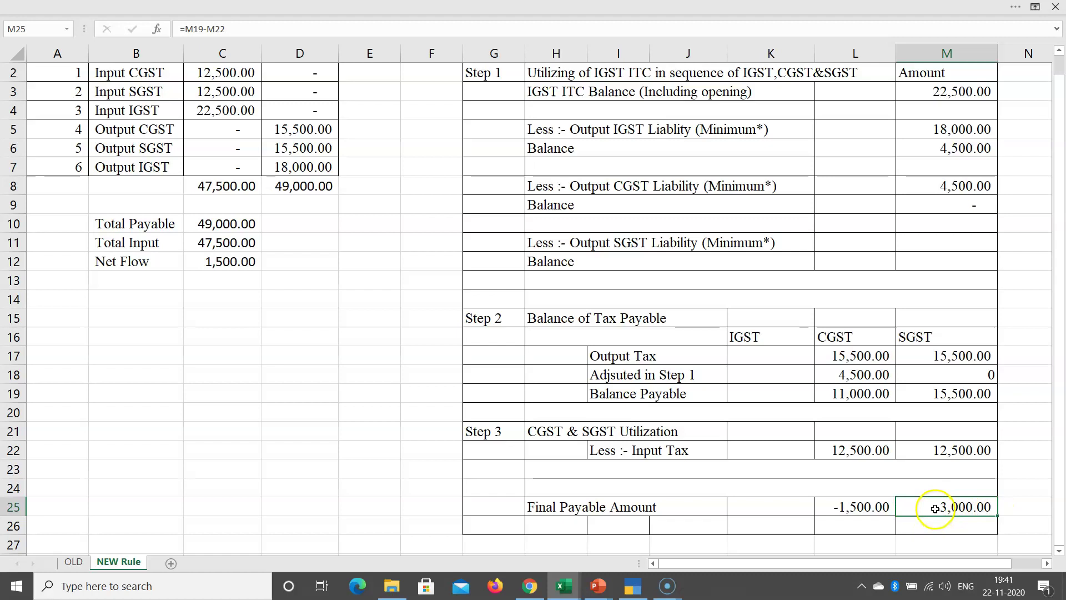
Switch to Chrome and open the Goods and Services Tax portal home page in a new tab
left_click(529, 586)
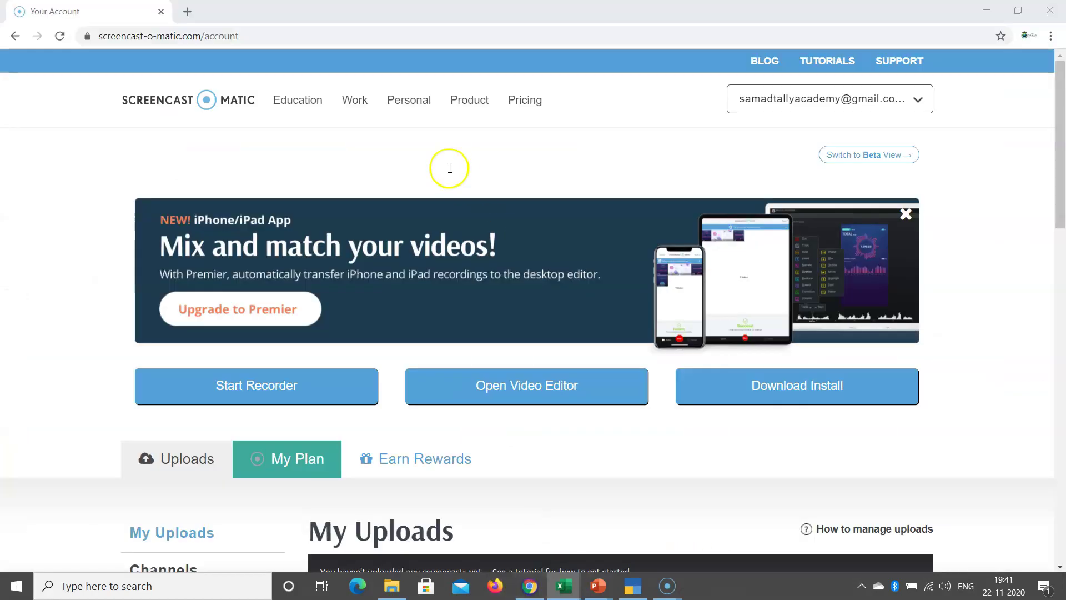
left_click(190, 12)
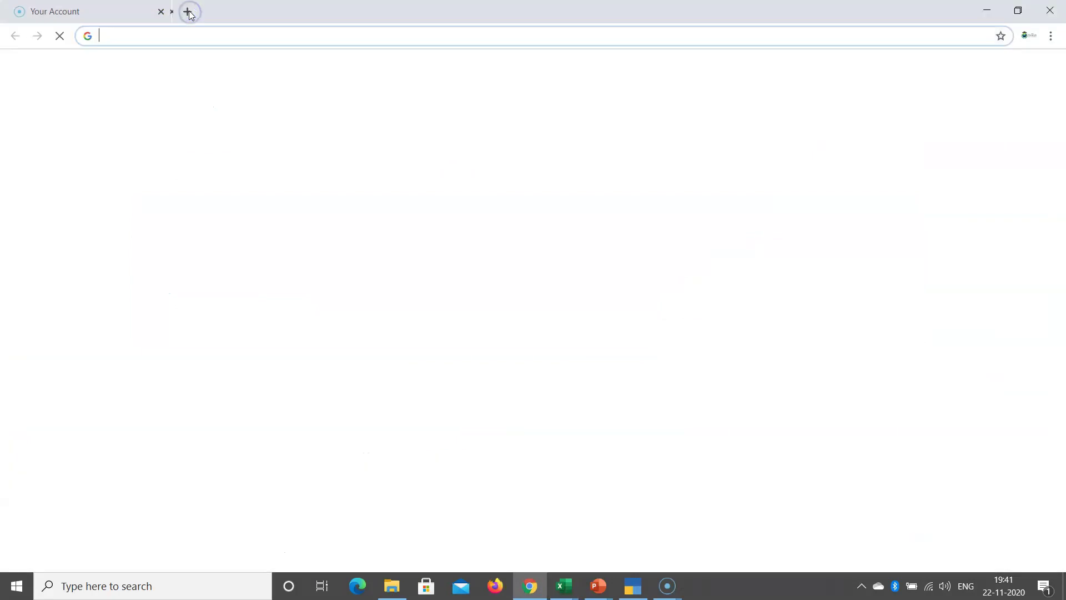
left_click(189, 12)
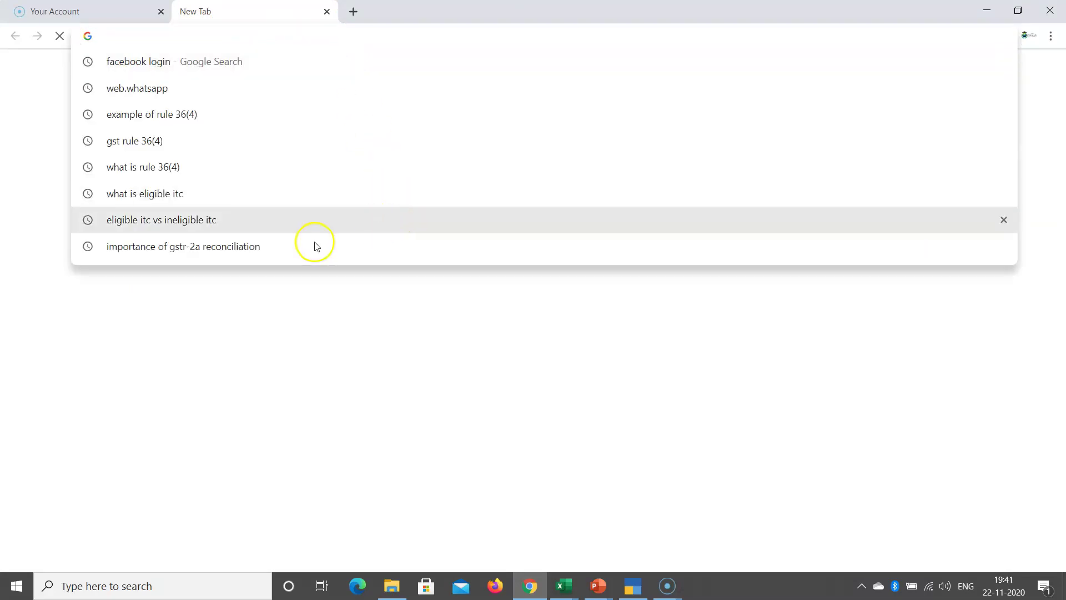
left_click(183, 332)
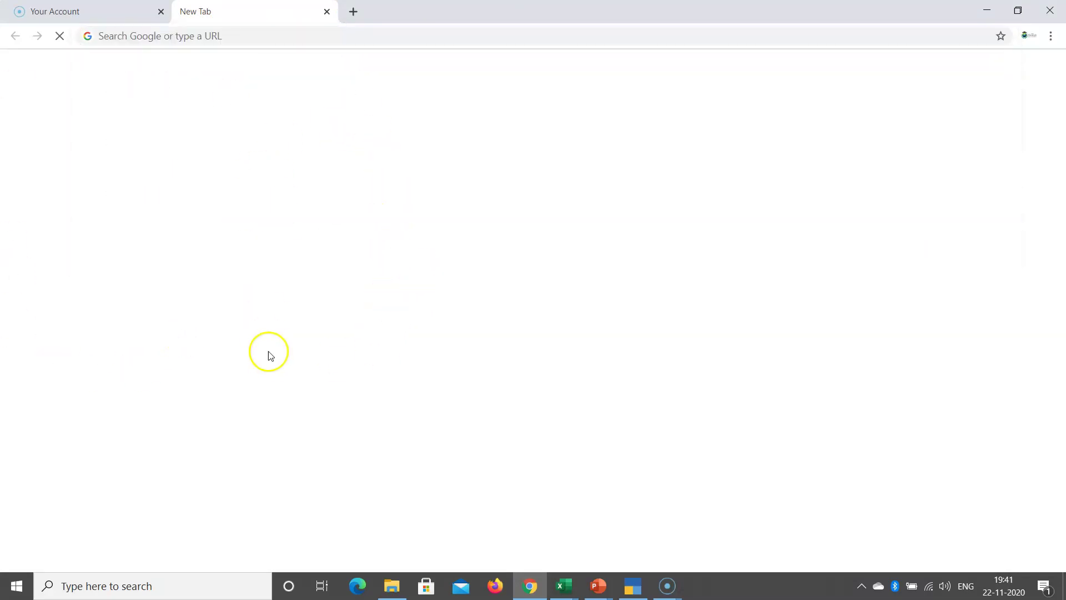
mouse_move(672, 591)
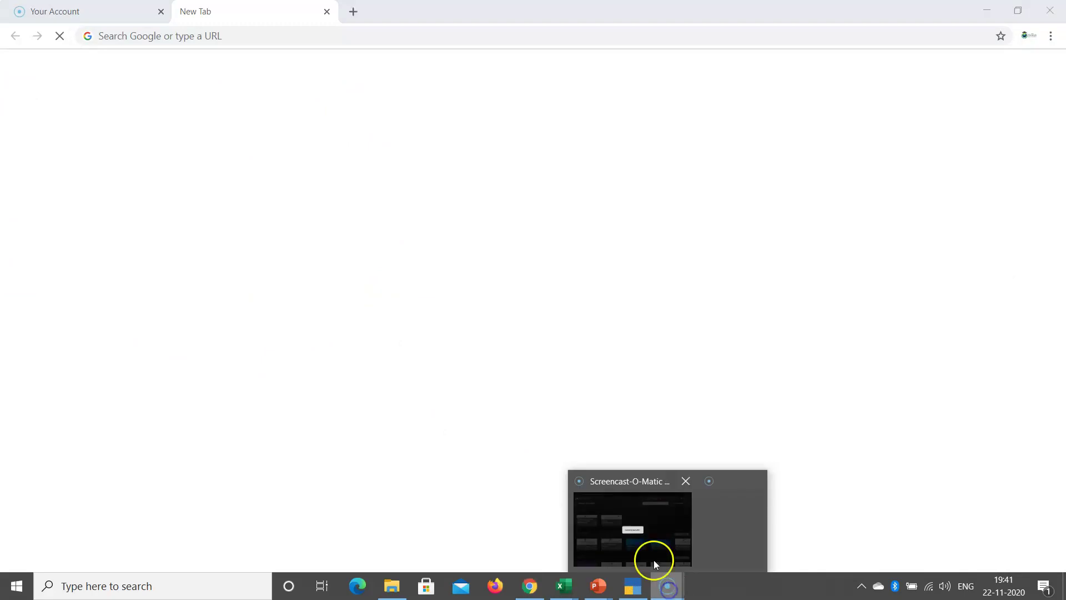
left_click(717, 538)
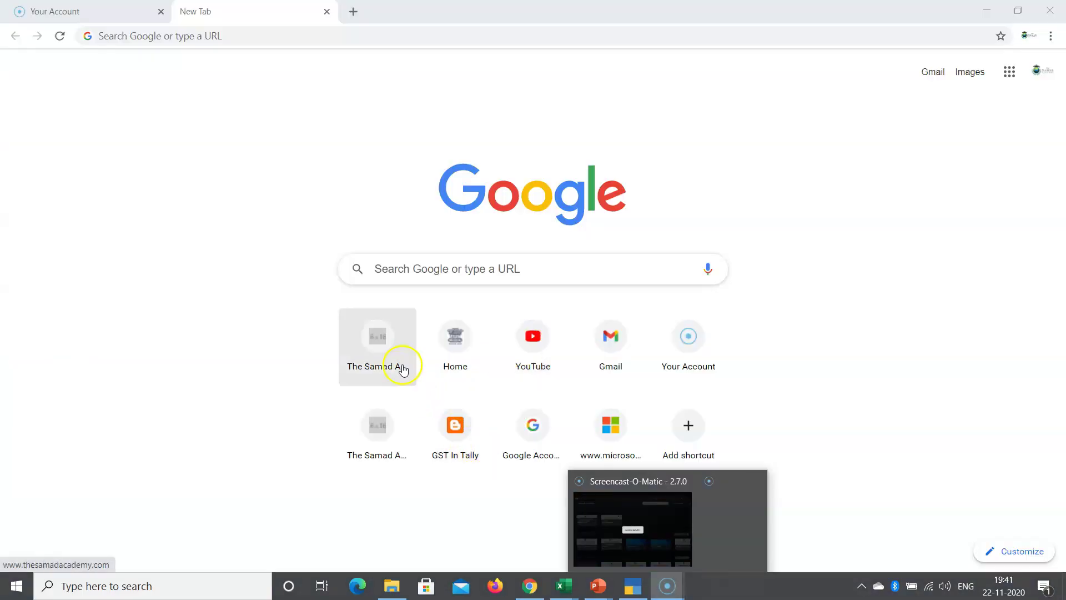
left_click(452, 353)
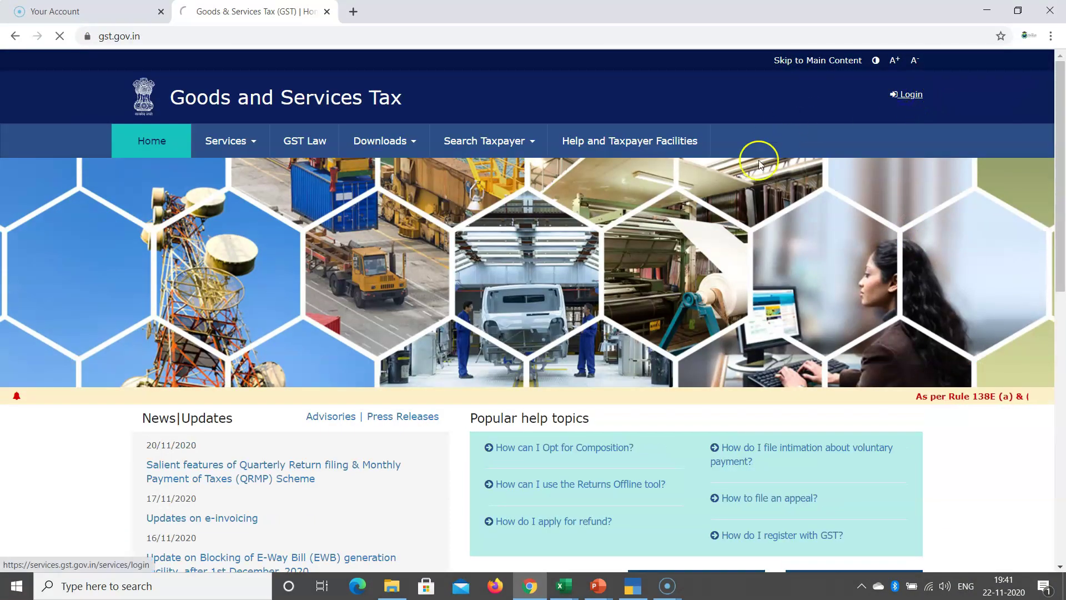
Log in to the GST portal with the saved username and password, entering the verification characters from the image
left_click(758, 160)
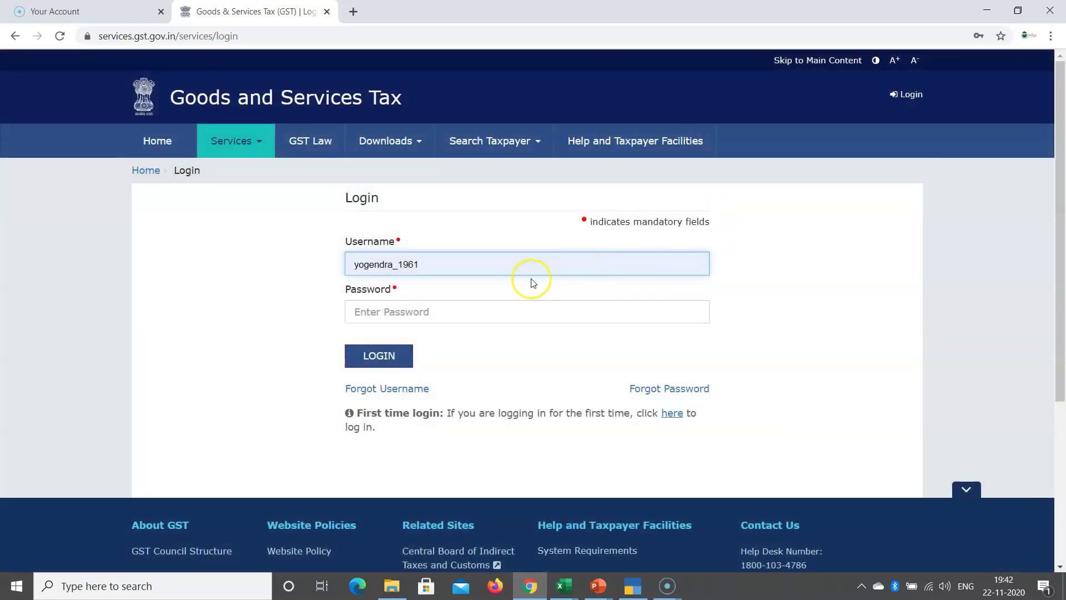
left_click(433, 311)
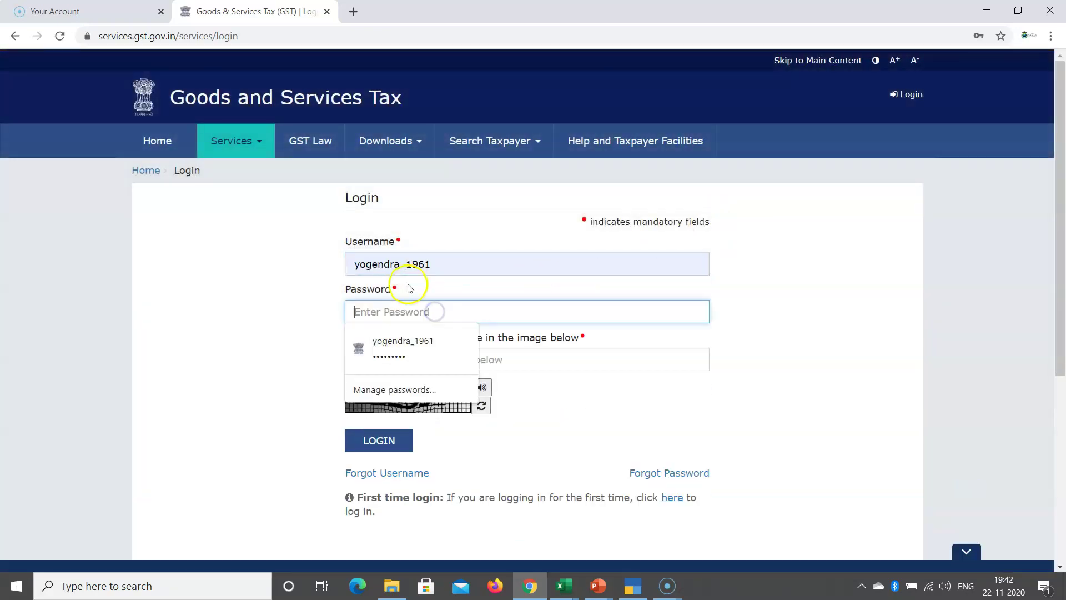
left_click(392, 341)
left_click(403, 353)
type("118295")
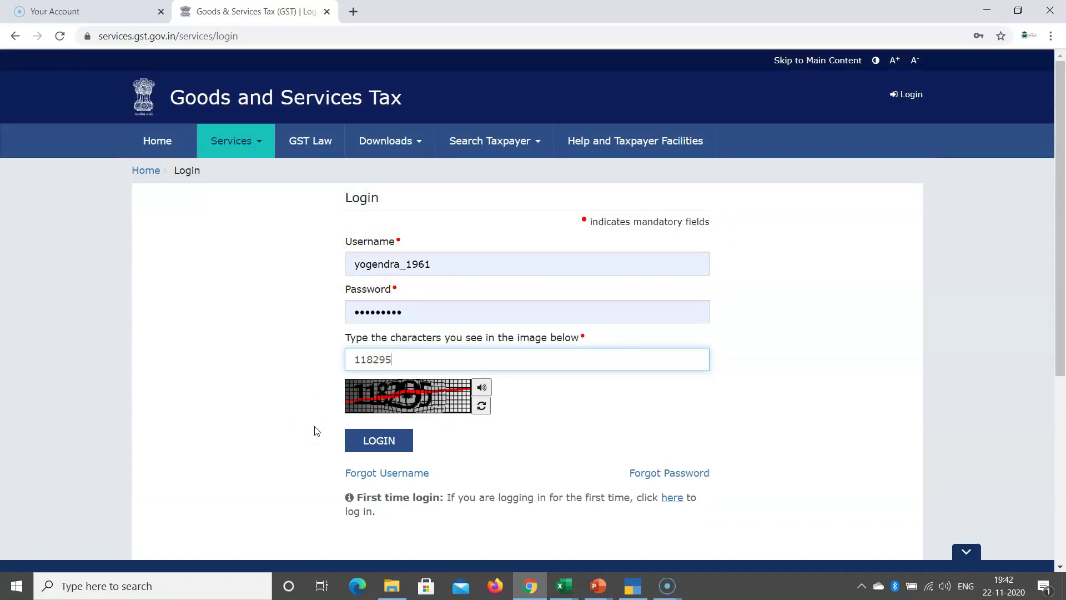
key("Return")
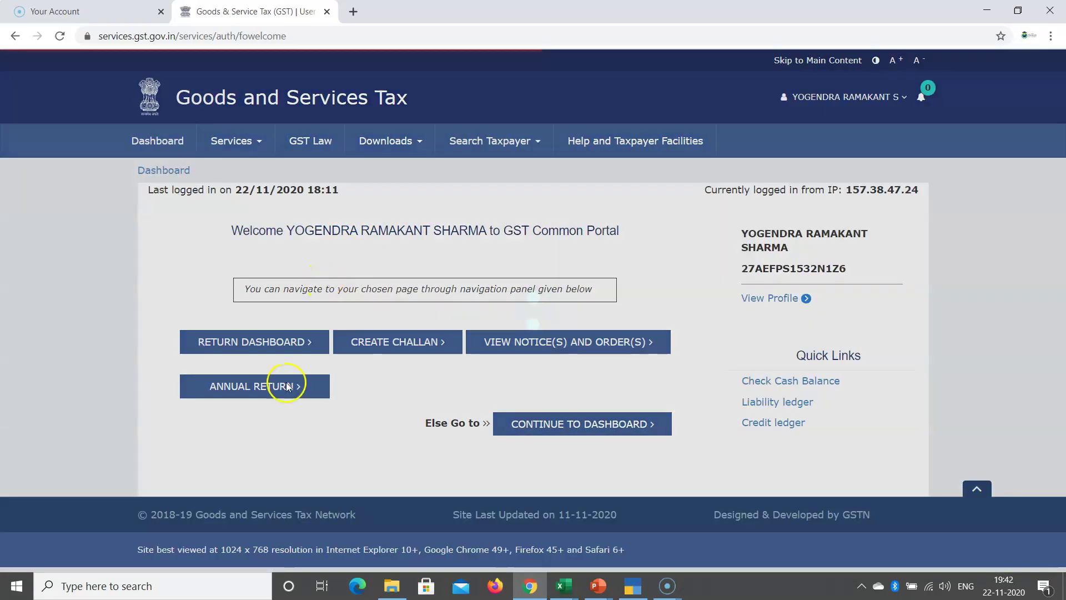
Open the return dashboard and look up the returns for October of financial year 2020-21
left_click(245, 340)
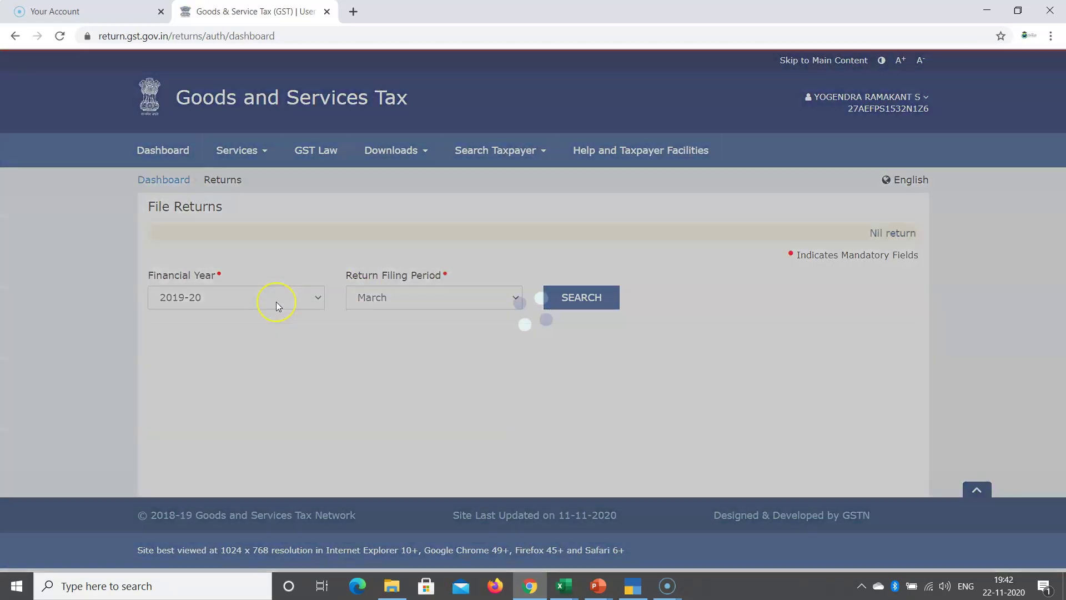
left_click(234, 302)
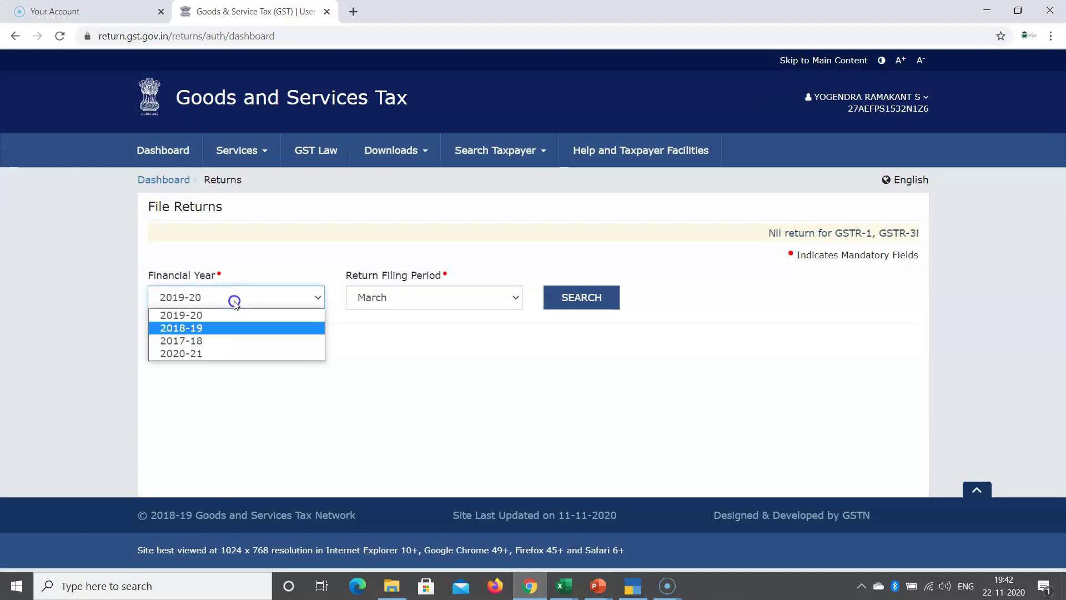
left_click(193, 354)
left_click(410, 300)
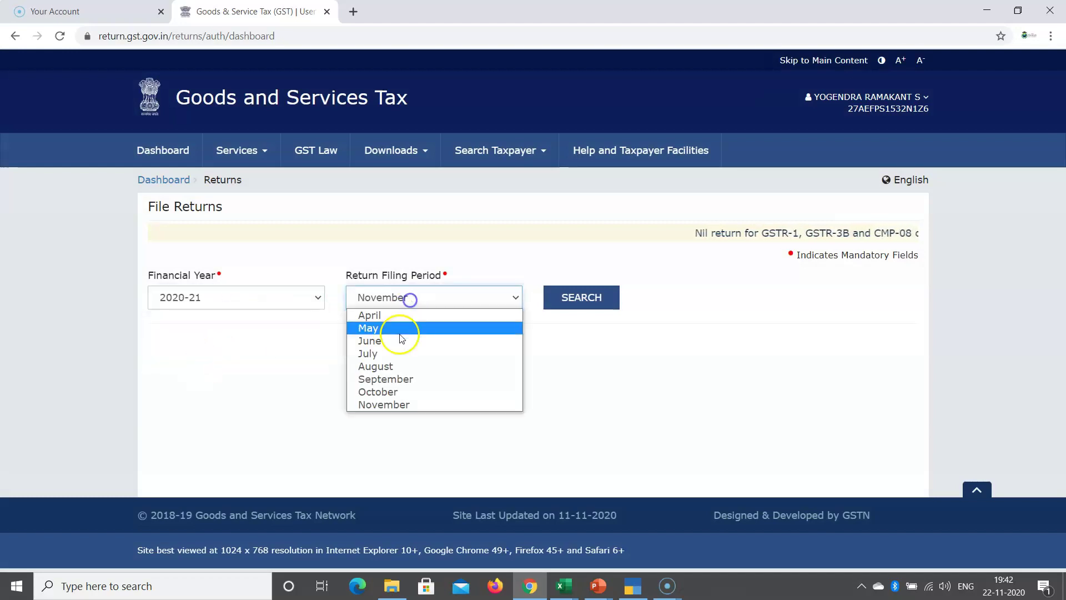
left_click(380, 395)
left_click(578, 300)
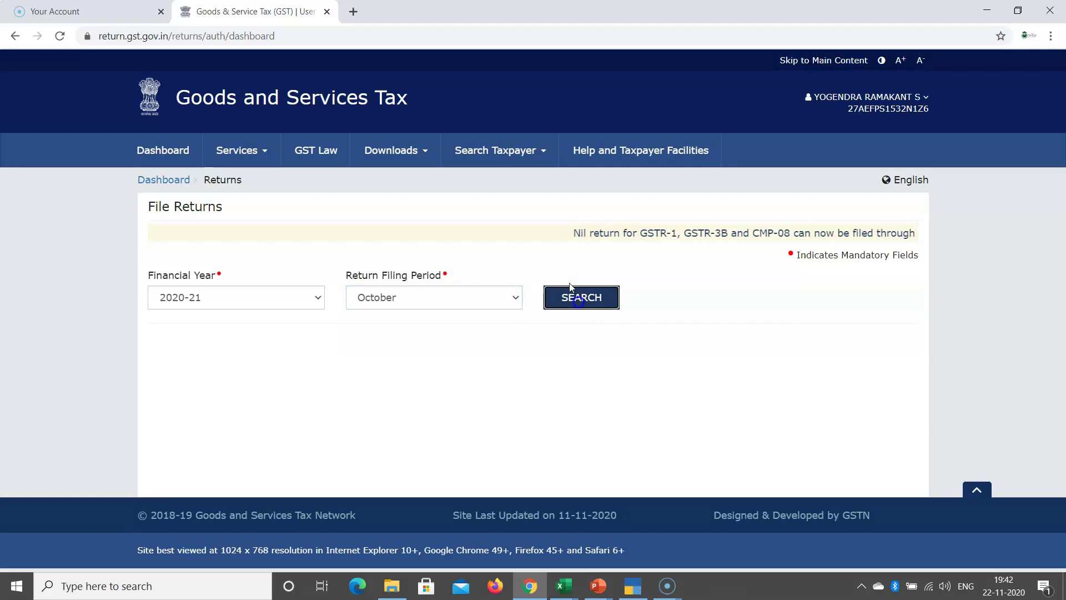
scroll(866, 333, "down", 3)
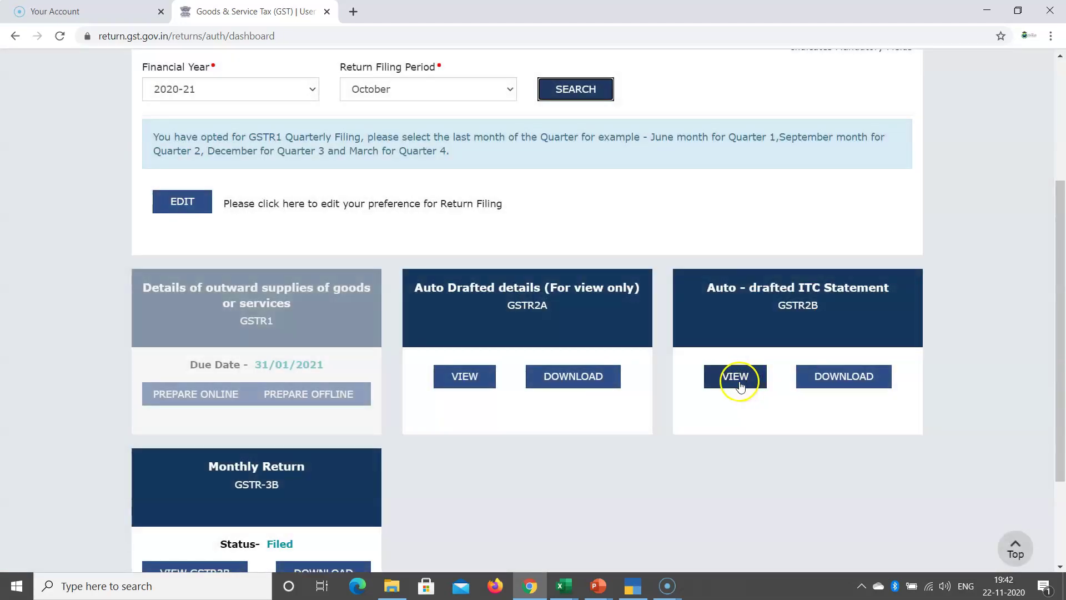
scroll(414, 380, "down", 3)
scroll(310, 219, "up", 3)
Look up the returns for the November filing period and review the available forms
left_click(388, 90)
left_click(382, 218)
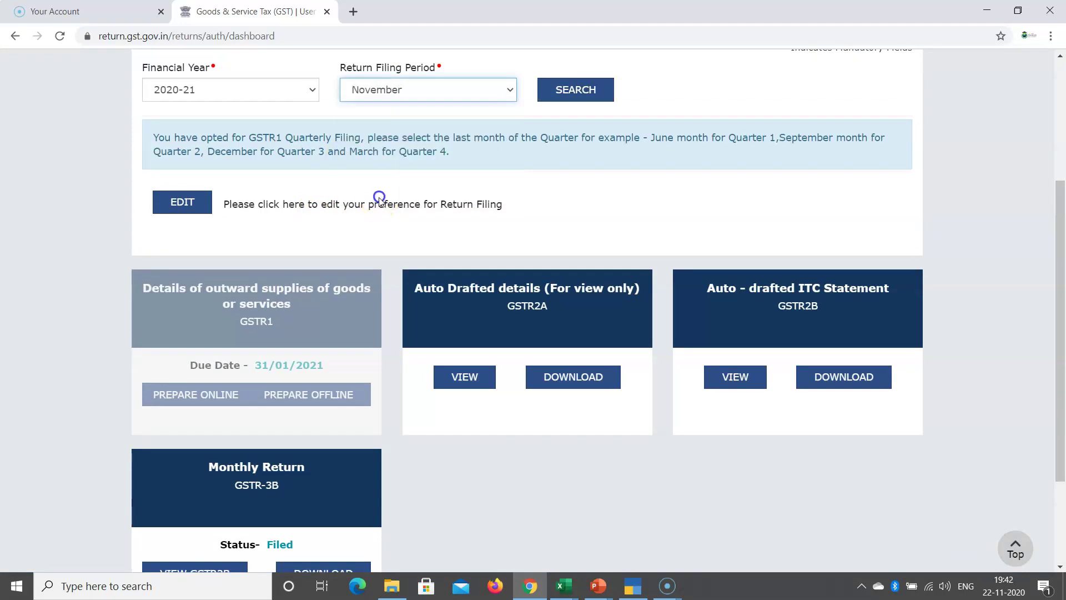
left_click(576, 91)
scroll(608, 340, "down", 3)
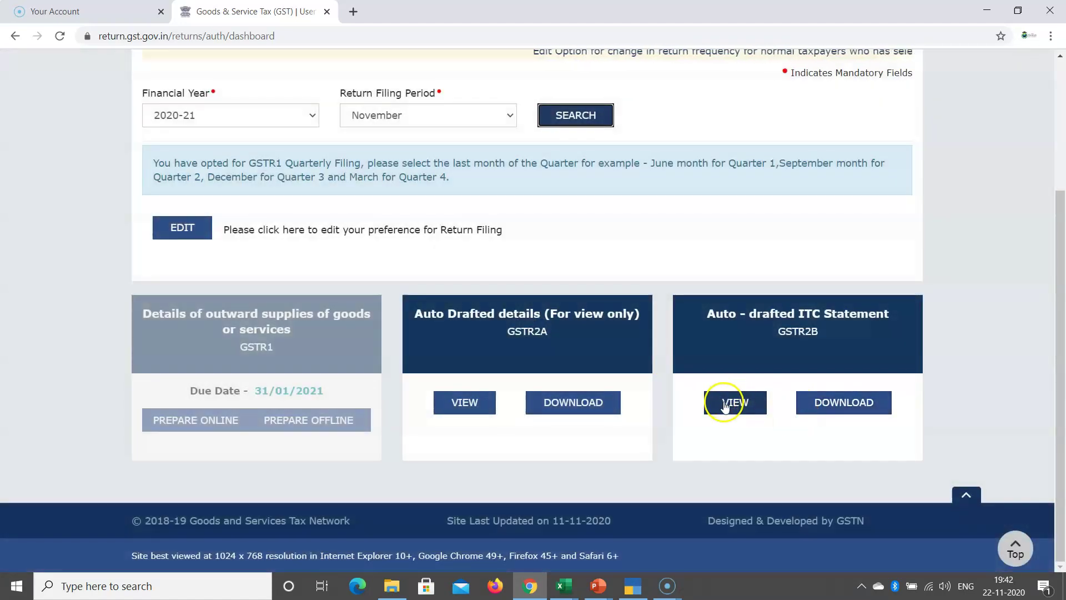
scroll(448, 221, "up", 3)
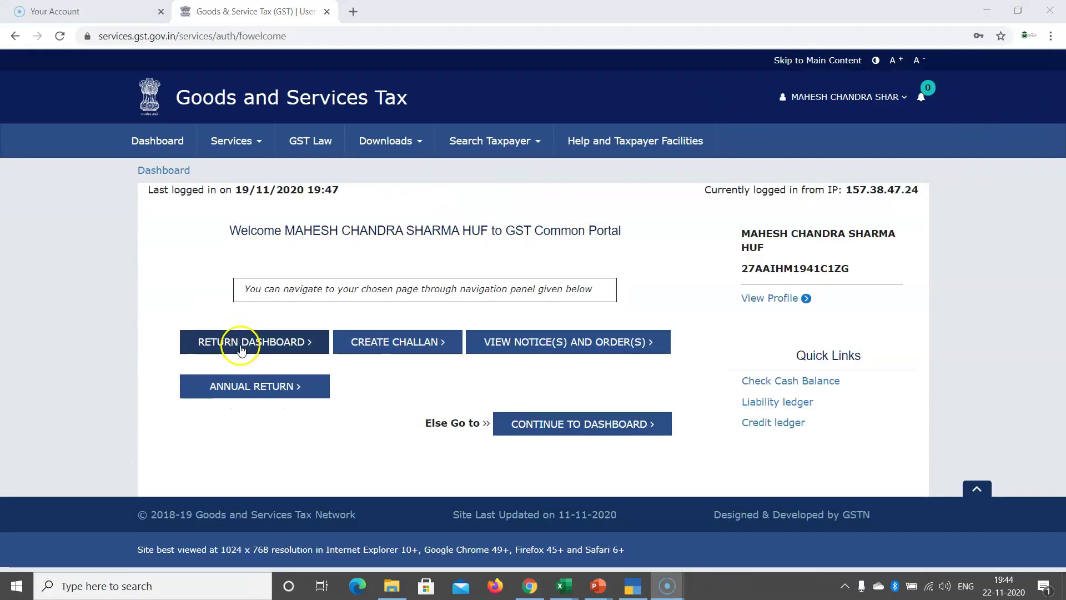
From the second taxpayer's welcome page, open the return dashboard and search the September returns of financial year 2020-21
left_click(240, 345)
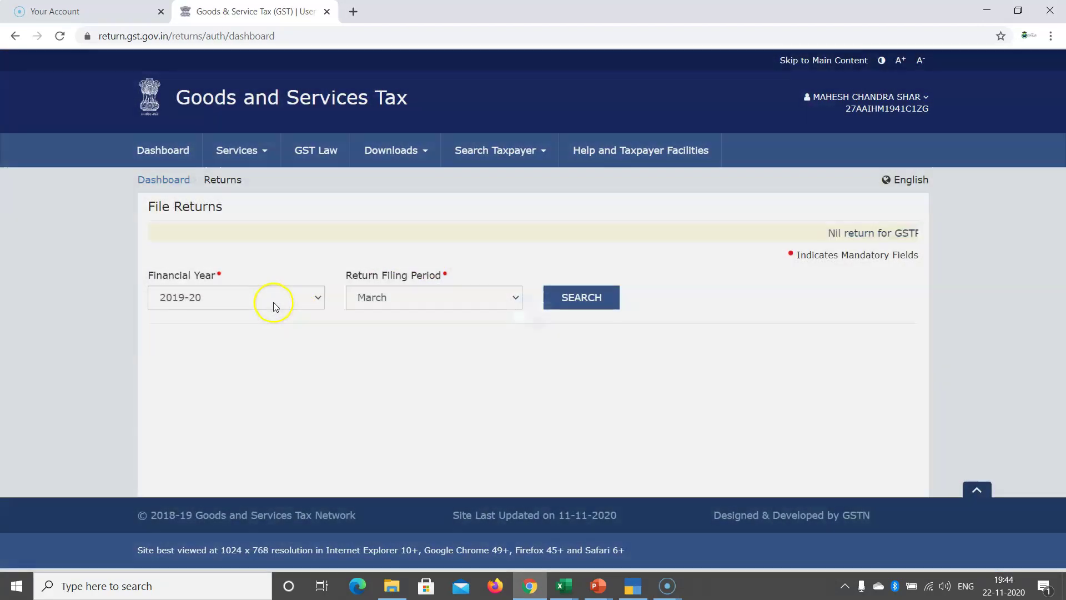
left_click(273, 303)
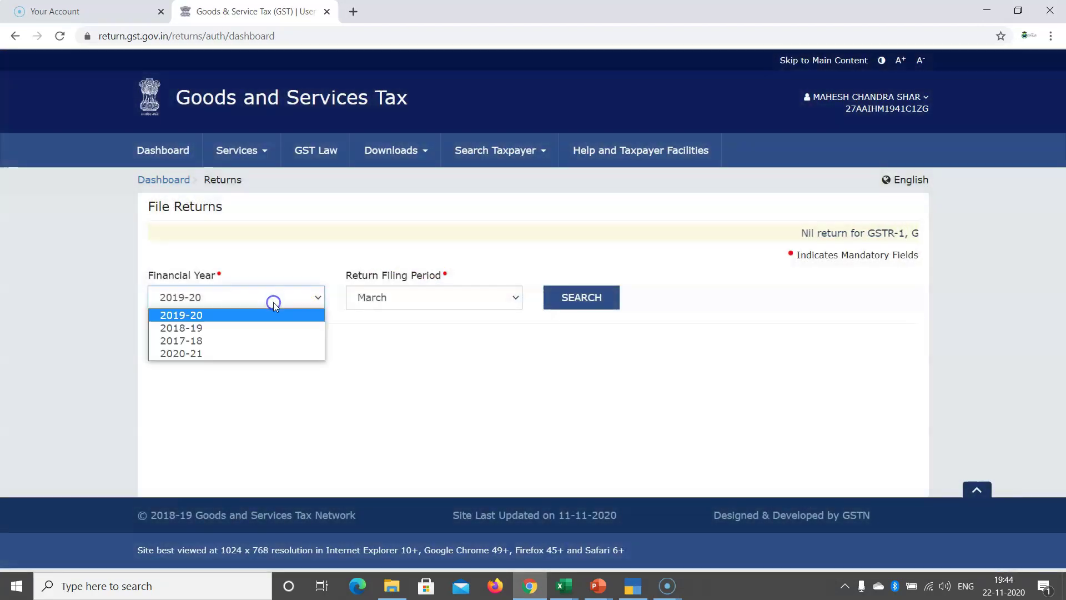
left_click(201, 354)
left_click(373, 300)
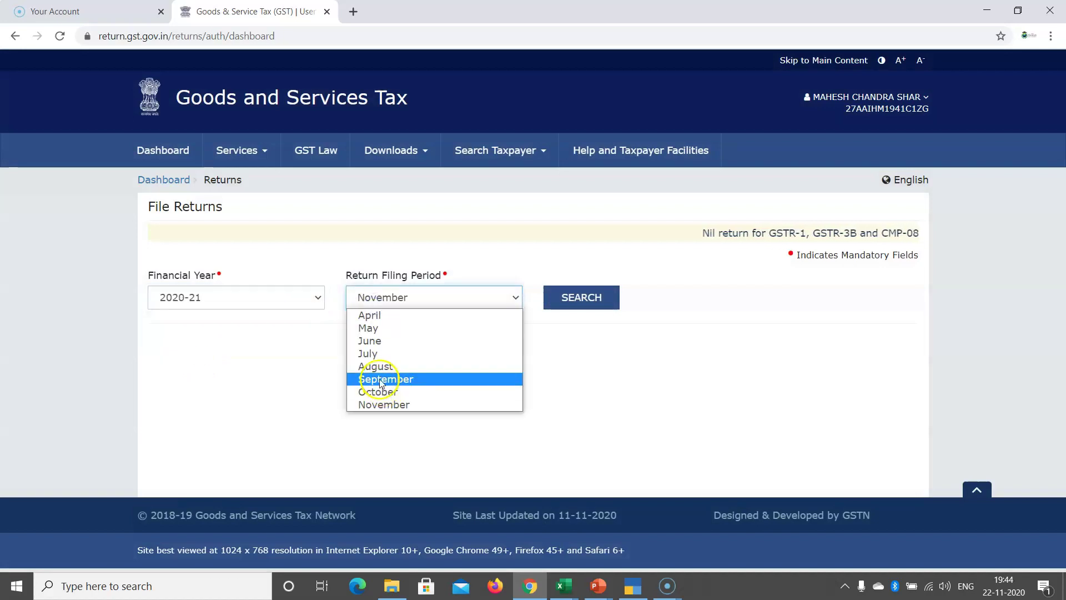
left_click(388, 376)
left_click(570, 295)
scroll(722, 383, "down", 4)
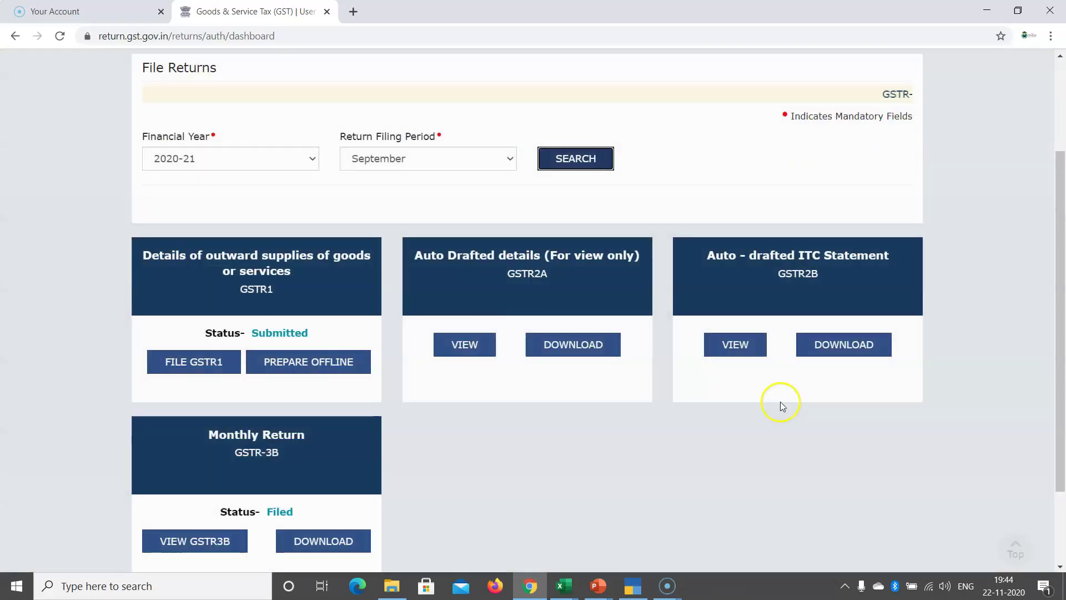
scroll(400, 274, "up", 3)
Search the returns for October and start preparing the monthly GSTR-3B return online
left_click(400, 261)
left_click(388, 352)
left_click(552, 261)
scroll(498, 322, "down", 4)
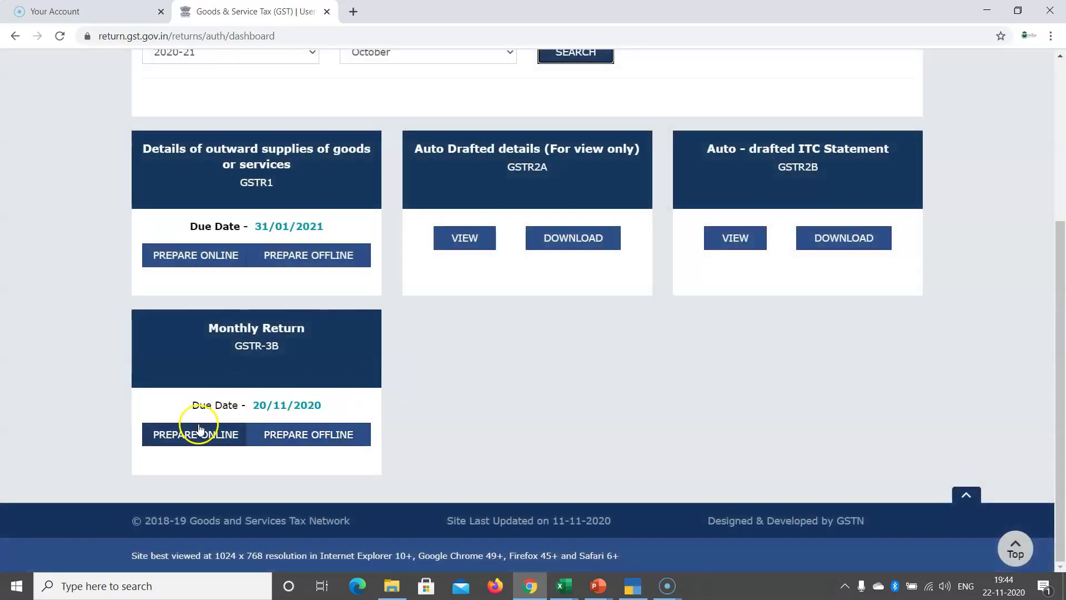
left_click(199, 436)
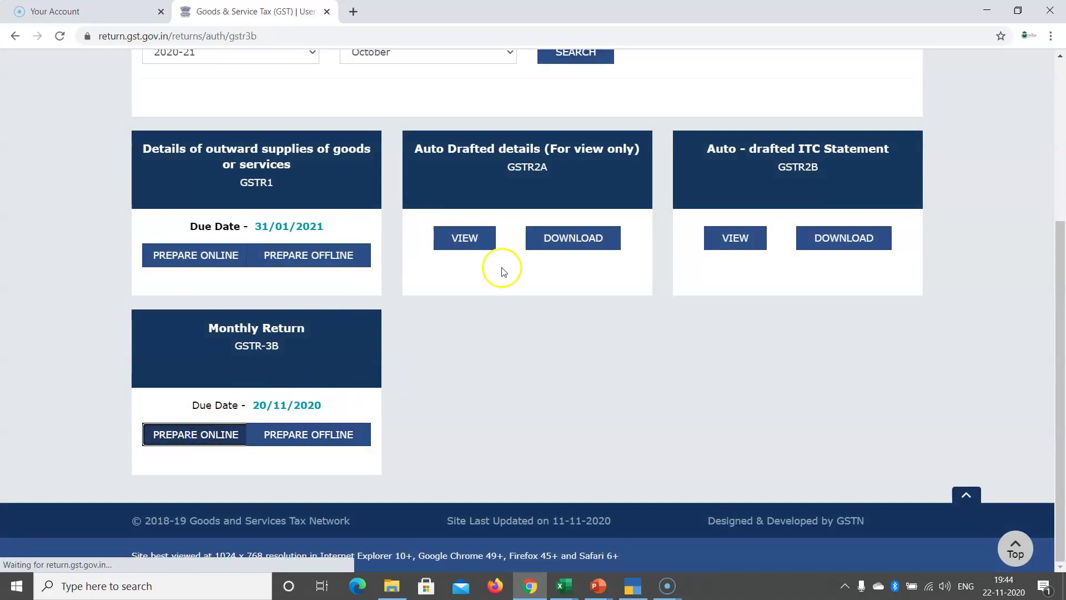
Dismiss the late-fee notice, answer the GSTR-3B questions with B Yes, C No, D Yes and E No, and proceed to the return's tables
scroll(543, 305, "down", 4)
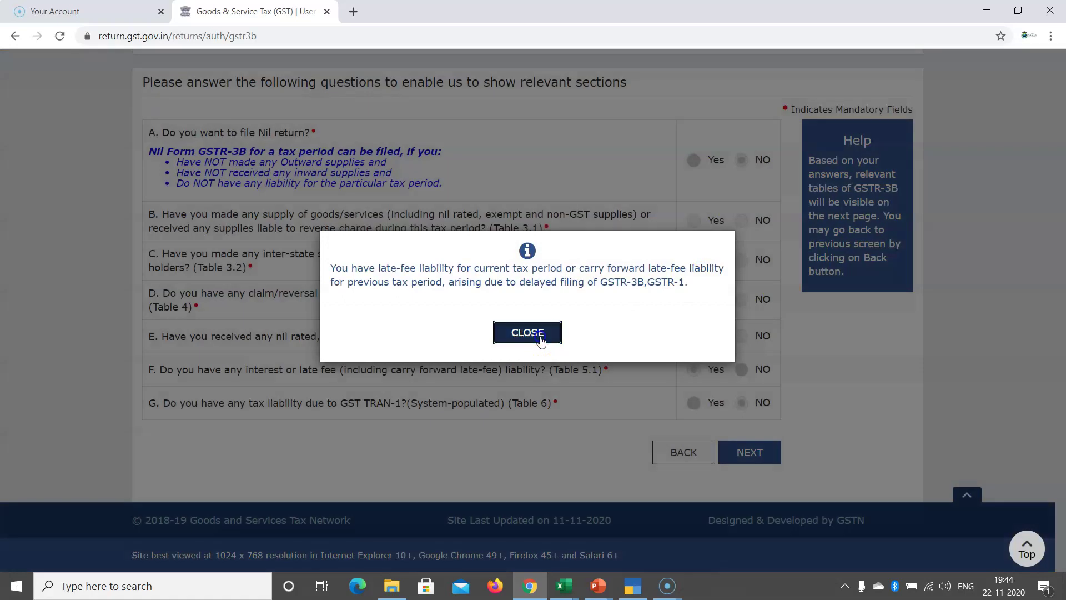
left_click(527, 320)
left_click(695, 219)
left_click(739, 261)
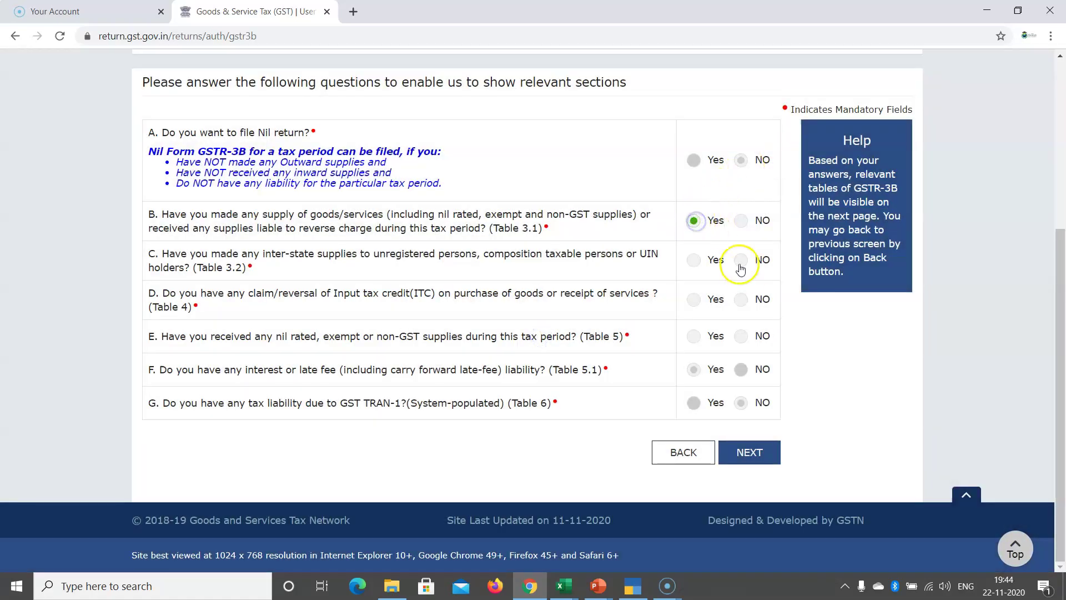
left_click(742, 338)
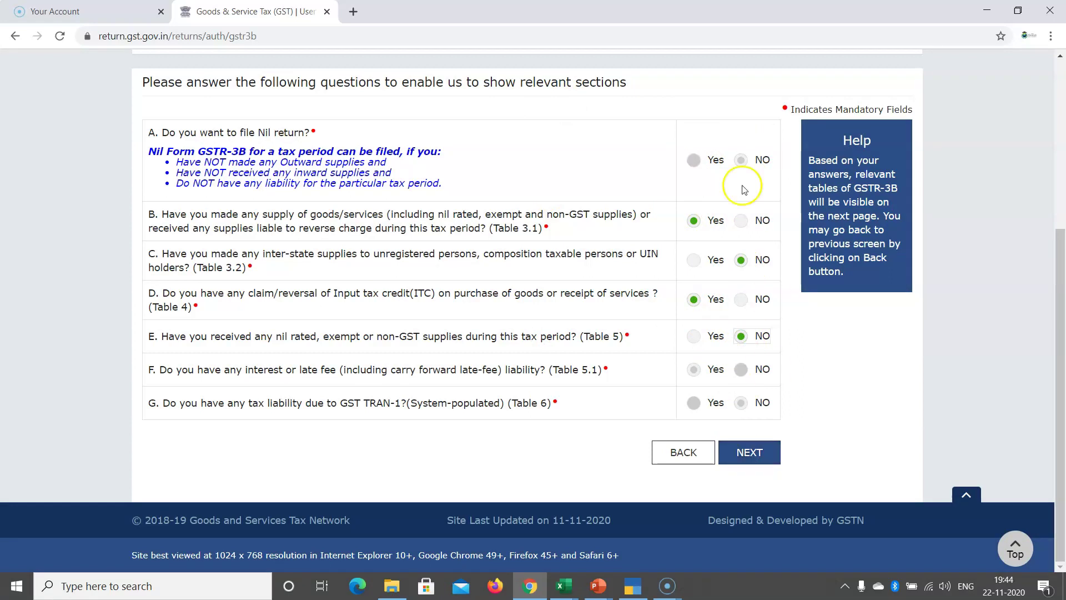
left_click(744, 450)
left_click(772, 382)
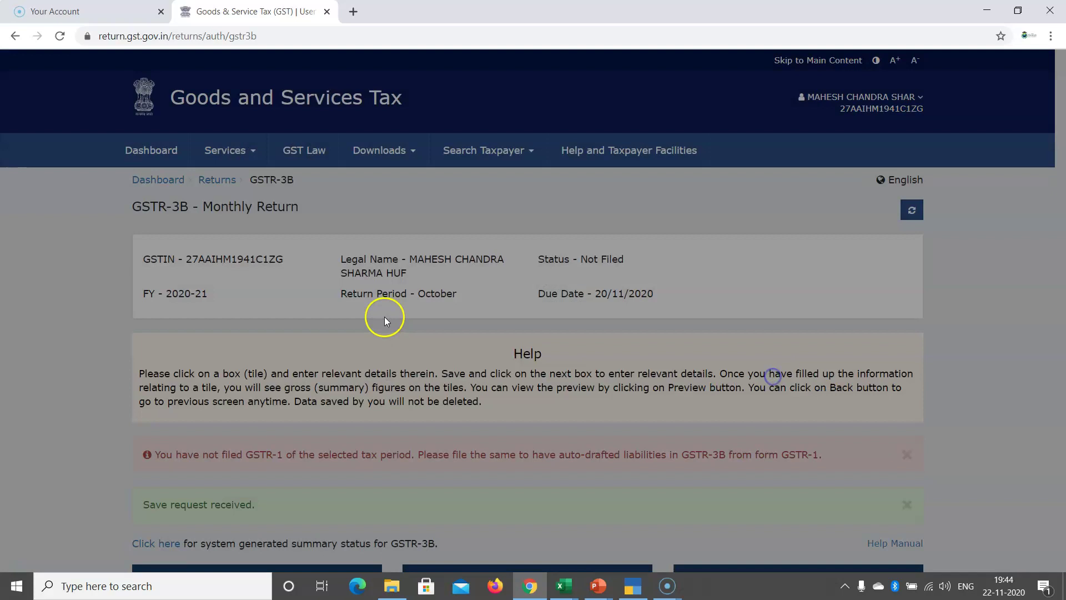
In table 3.1, acknowledge the refund guidelines and enter outward taxable supplies of 1,00,000 with Integrated Tax 18,000 and Central and State/UT Tax 15,500
scroll(432, 298, "down", 8)
left_click(240, 261)
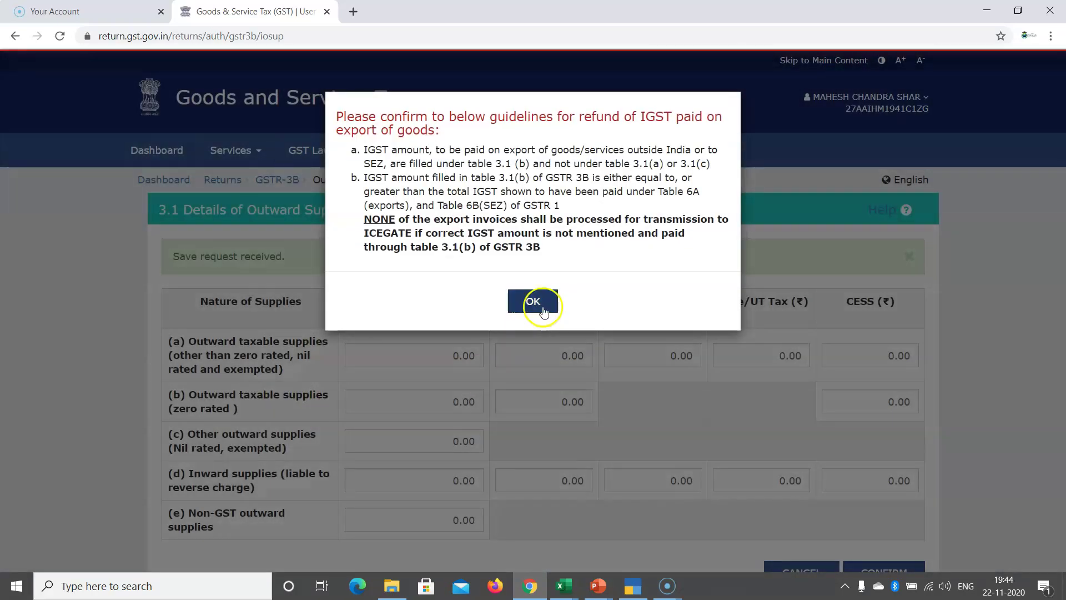
left_click(531, 303)
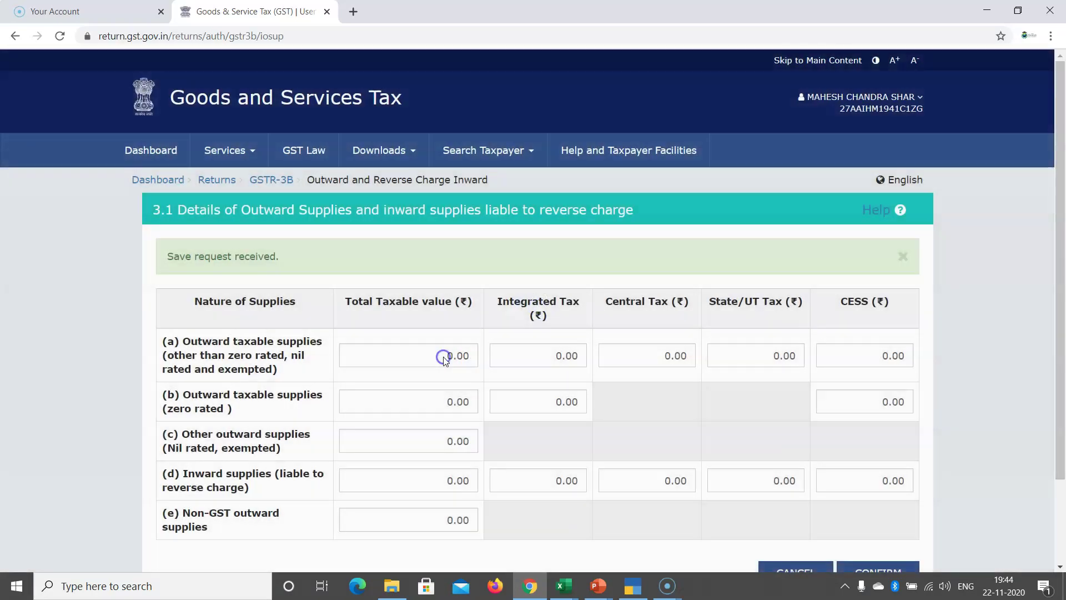
left_click(447, 305)
type("100000")
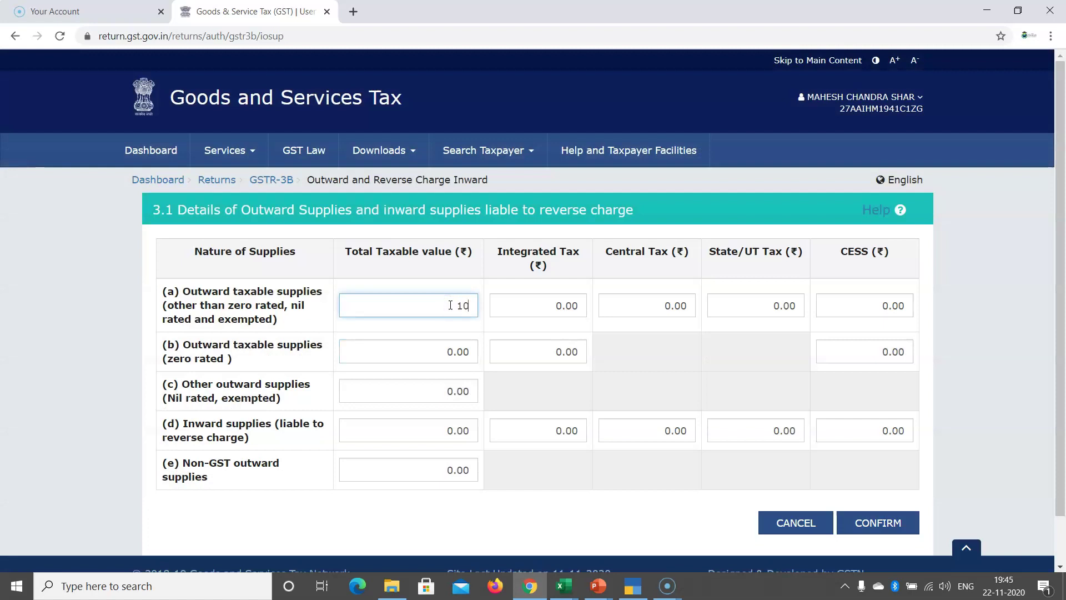
left_click(550, 305)
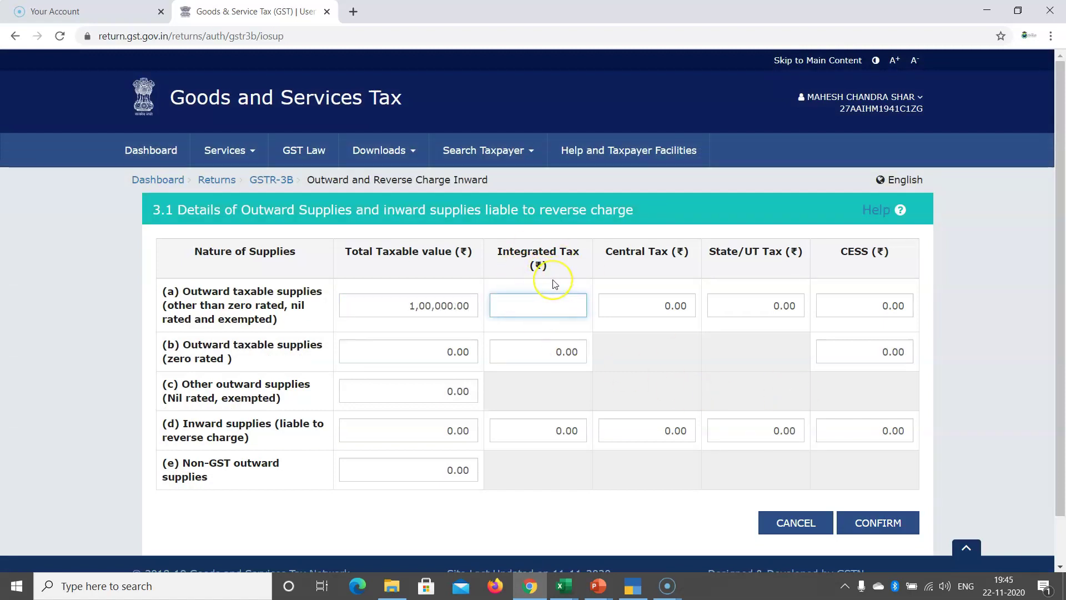
key("Tab")
type("15500")
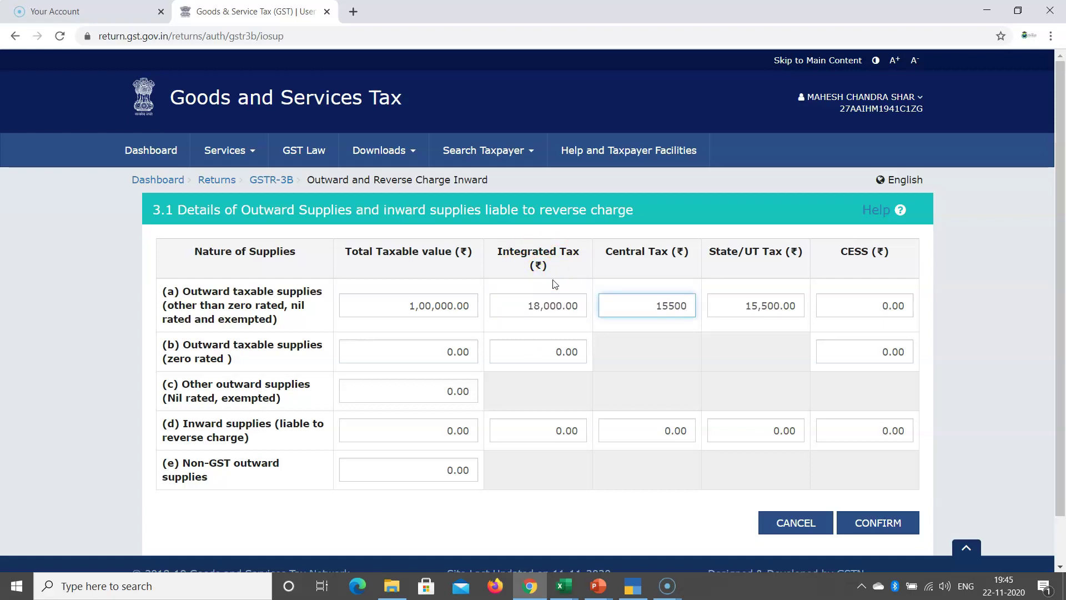
Compare the output tax amounts with the NEW Rule sheet in Excel, then return to the GST portal and confirm table 3.1
key("alt+Tab")
key("alt+Tab")
key("alt+Tab")
key("alt+Tab")
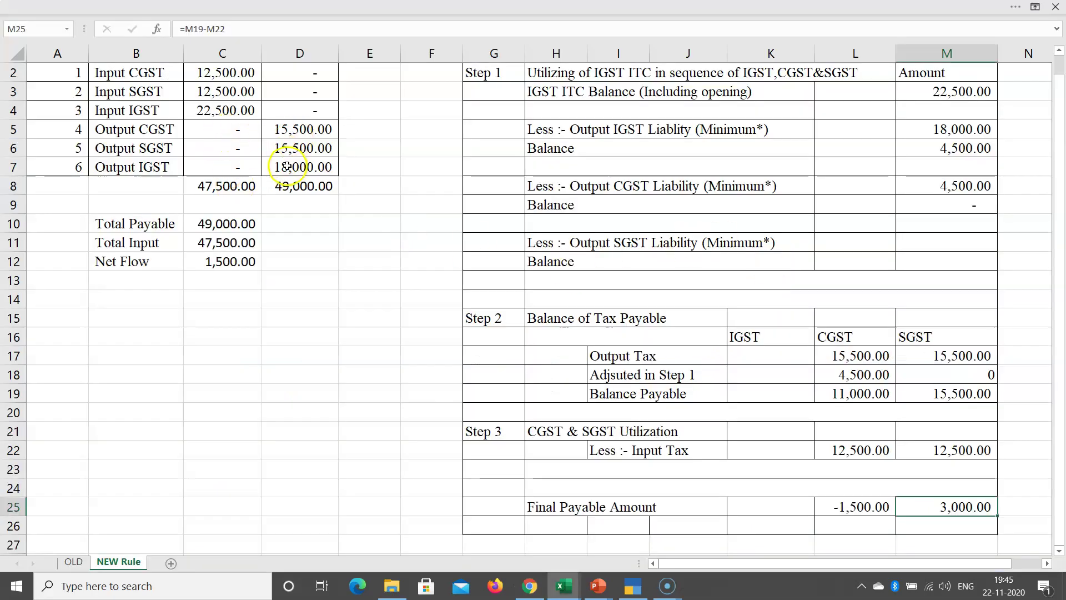
left_click(287, 167)
key("alt+Tab")
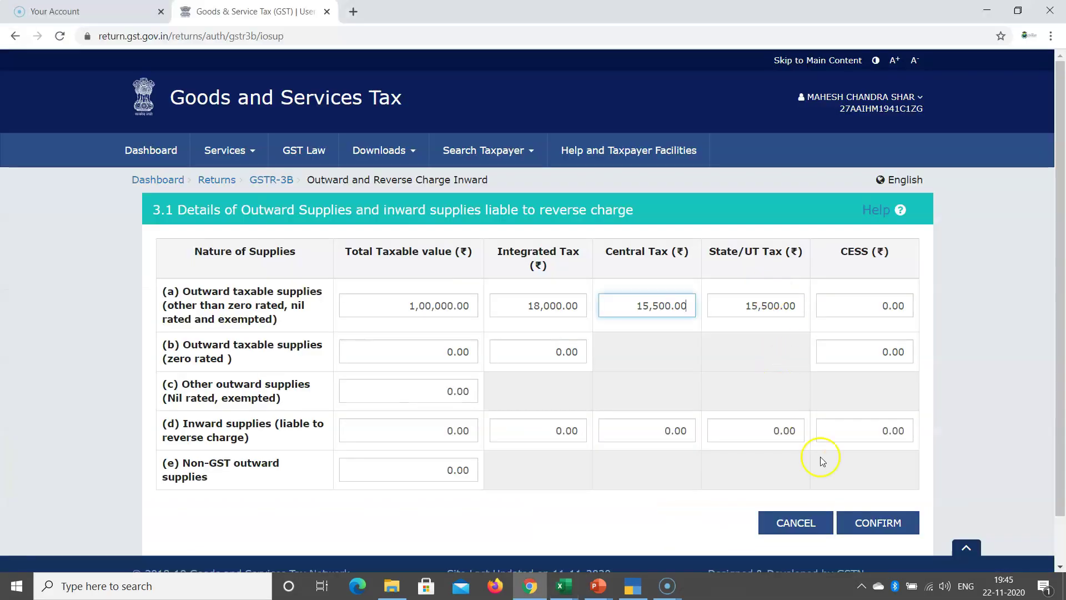
left_click(878, 522)
Open the Eligible ITC table and enter 22,500 Integrated Tax under All other ITC, checking the input IGST in the Excel sheet
scroll(669, 356, "down", 5)
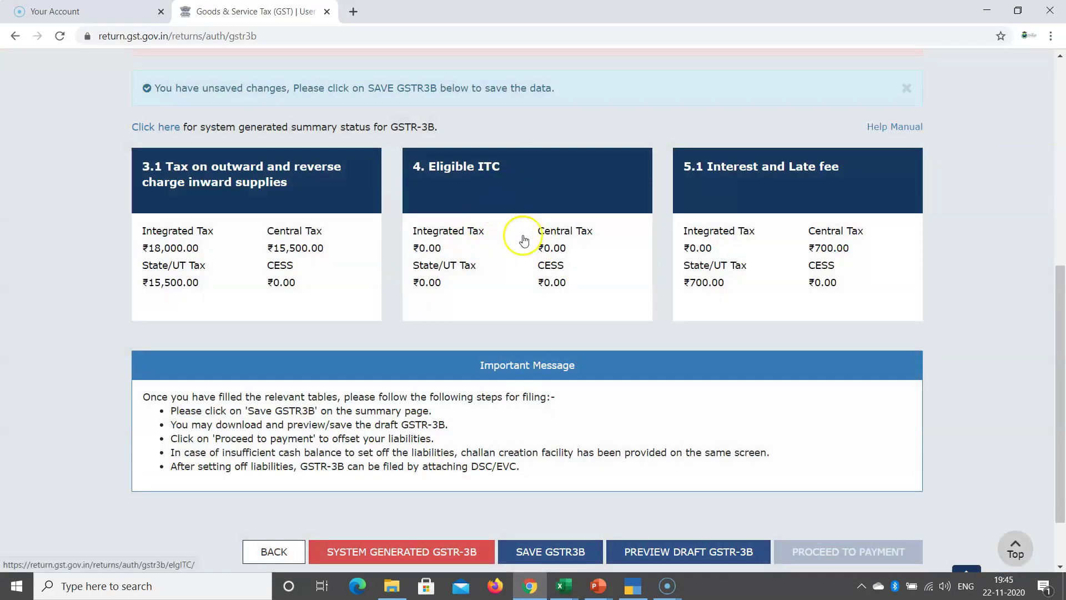
left_click(491, 265)
scroll(624, 314, "down", 4)
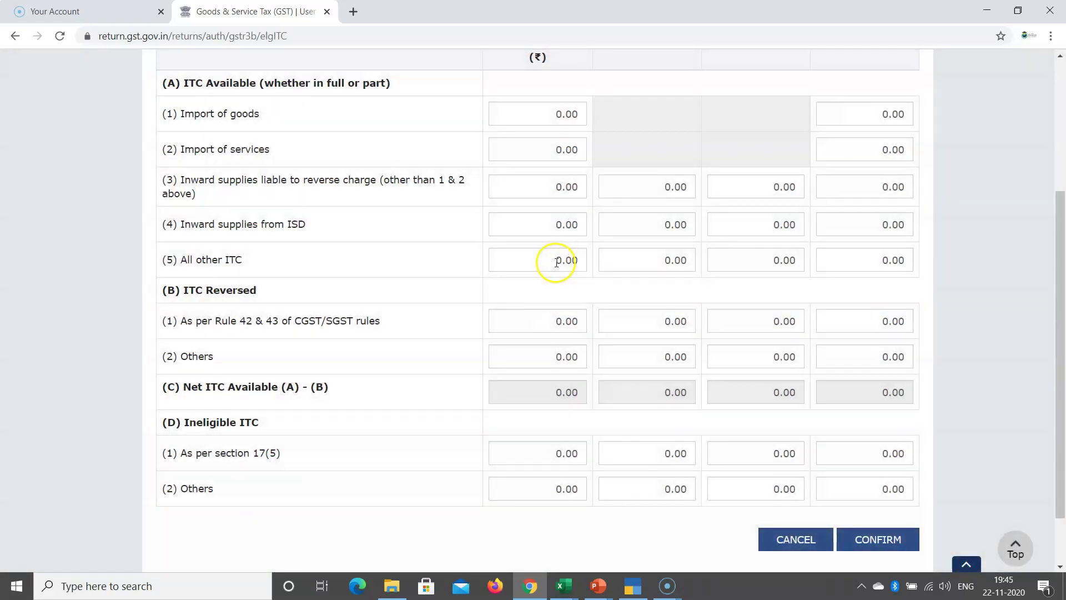
left_click(556, 262)
key("alt+Tab")
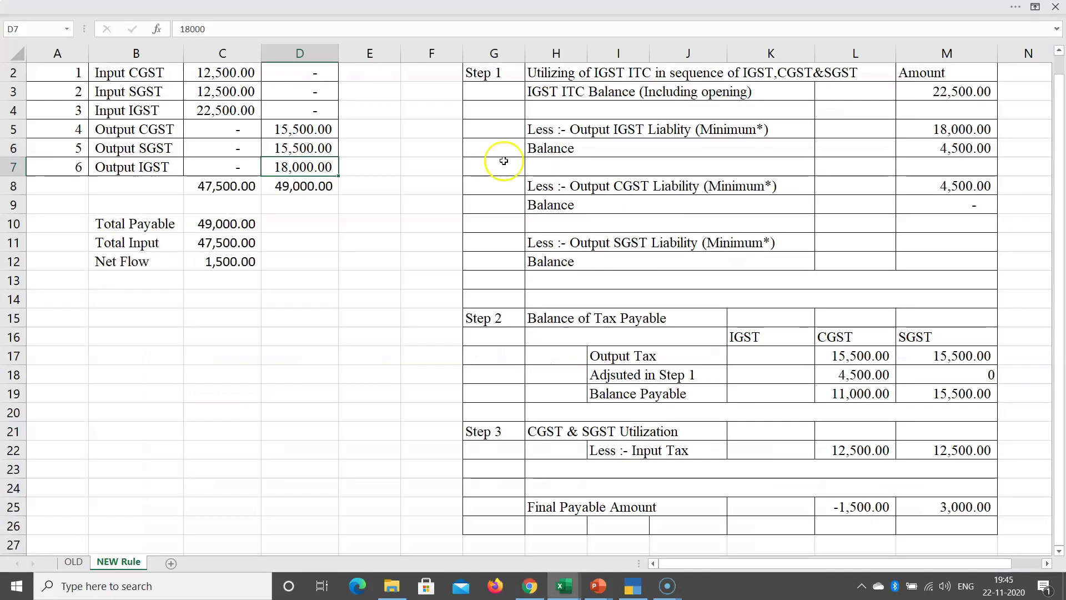
scroll(389, 94, "up", 1)
key("alt+Tab")
type("22,500")
key("Tab")
Look up the input CGST in Excel, enter 12,500 Central and State/UT Tax under All other ITC, and confirm the table
key("alt+Tab")
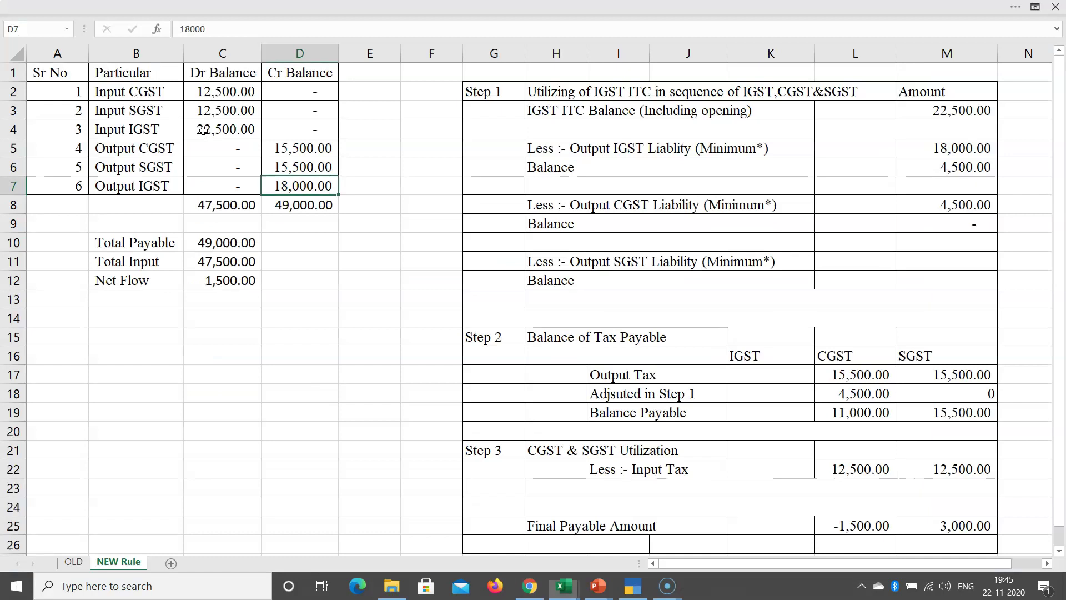
key("alt+Tab")
type("18")
key("BackSpace")
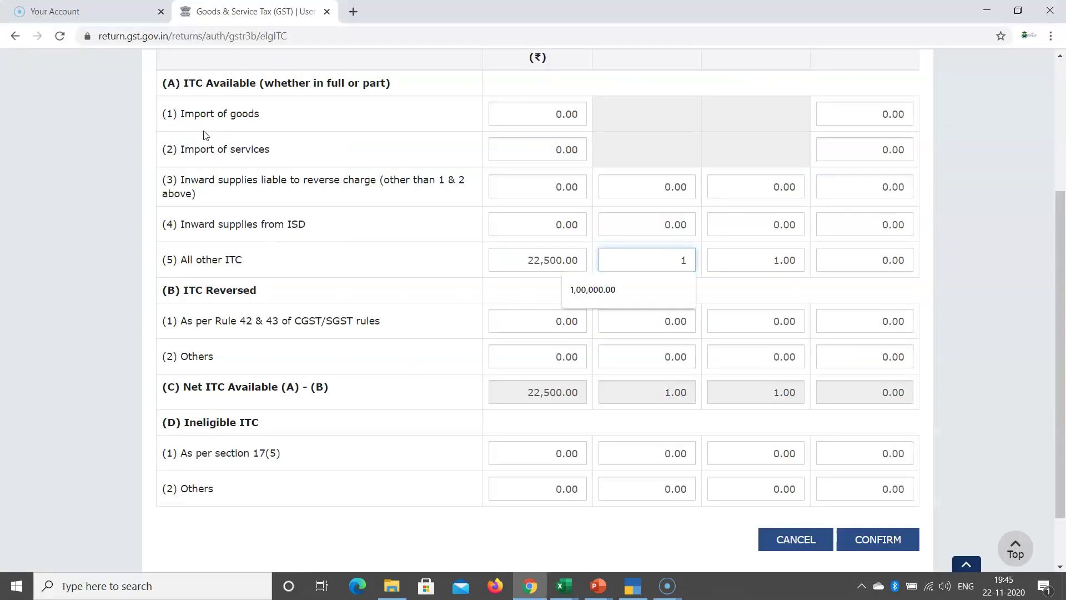
key("alt+Tab")
key("alt+Tab")
type("25")
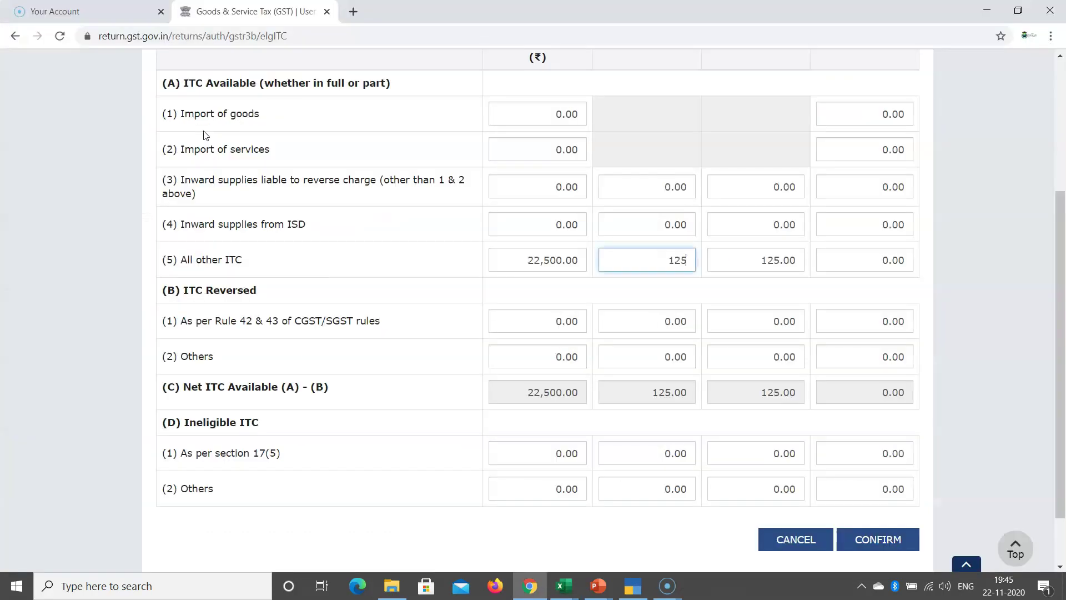
type("00")
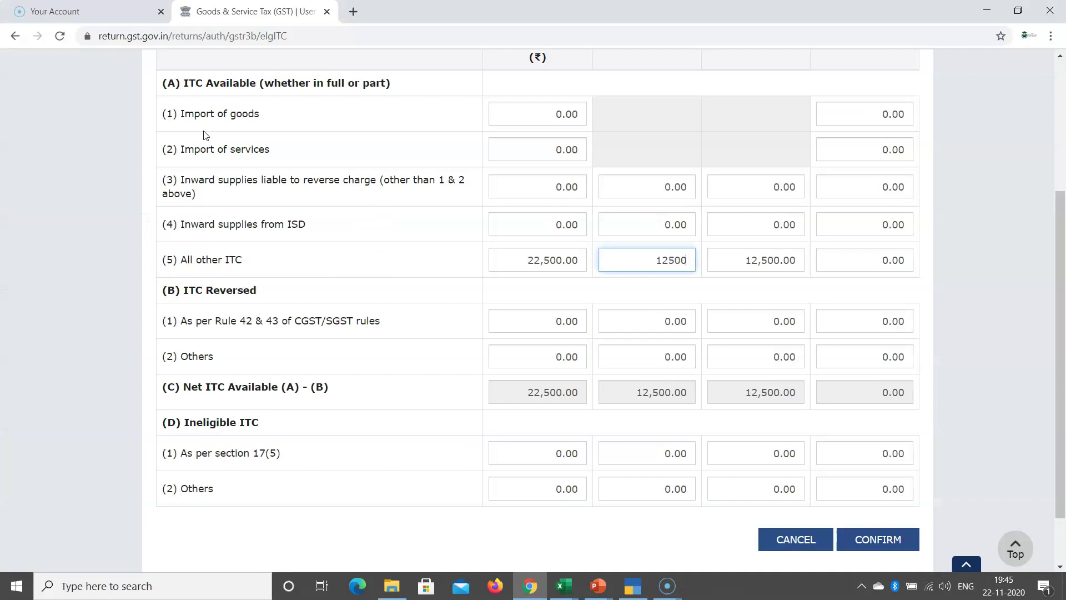
left_click(858, 538)
Save the GSTR-3B with the filled tables and proceed to payment
scroll(488, 410, "down", 4)
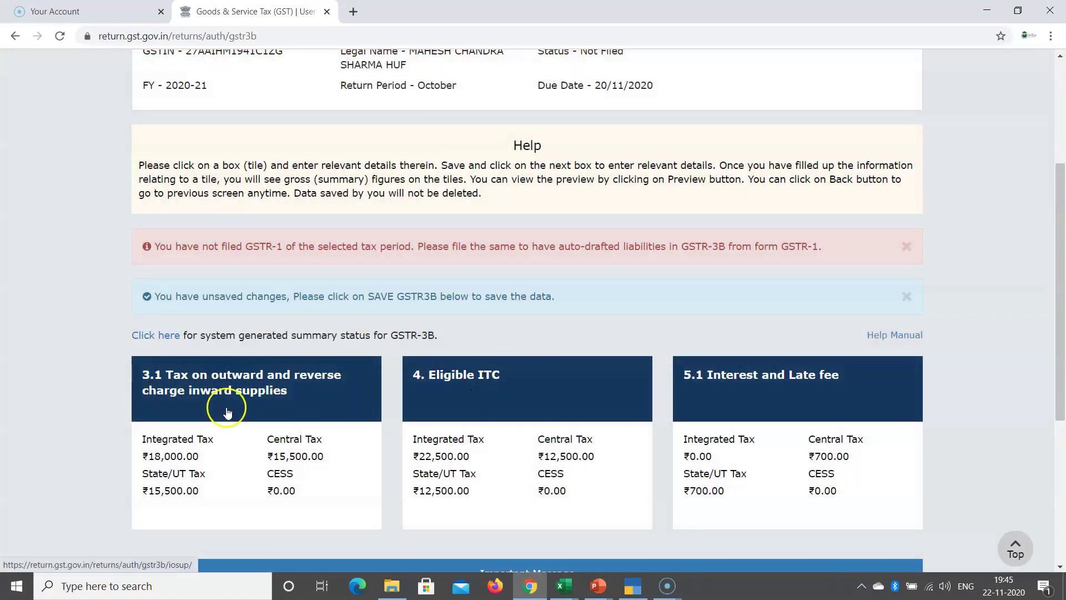
scroll(281, 391, "down", 2)
scroll(714, 476, "down", 4)
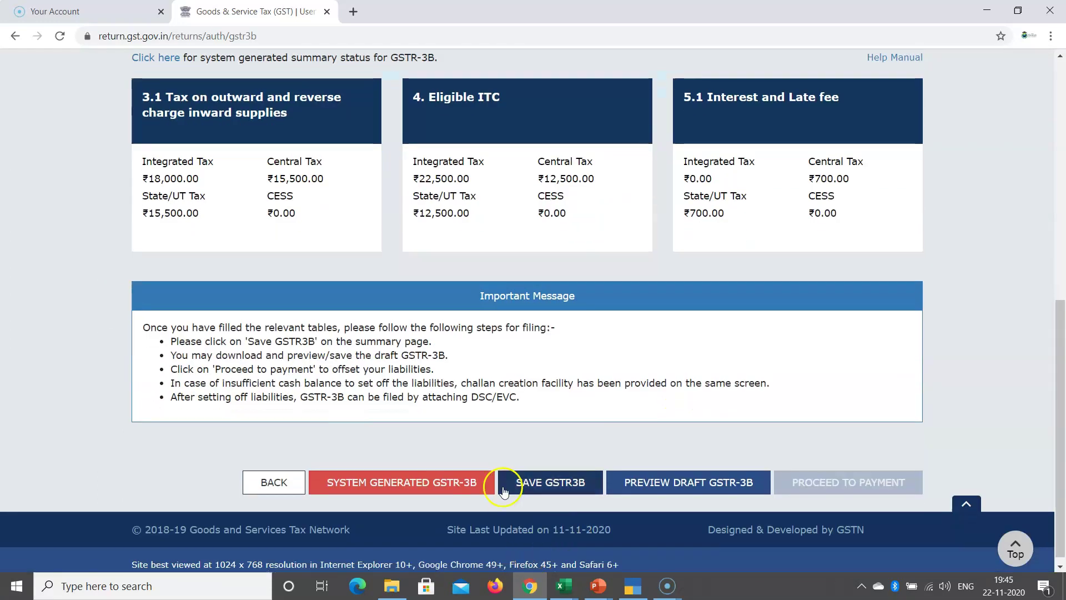
left_click(513, 414)
scroll(471, 327, "down", 5)
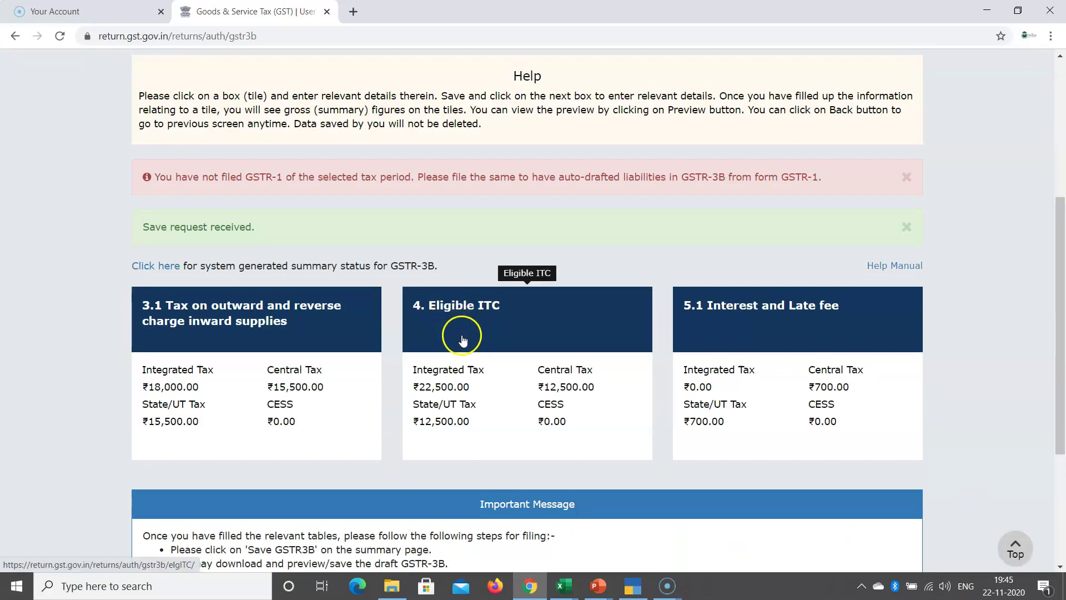
scroll(489, 247, "down", 4)
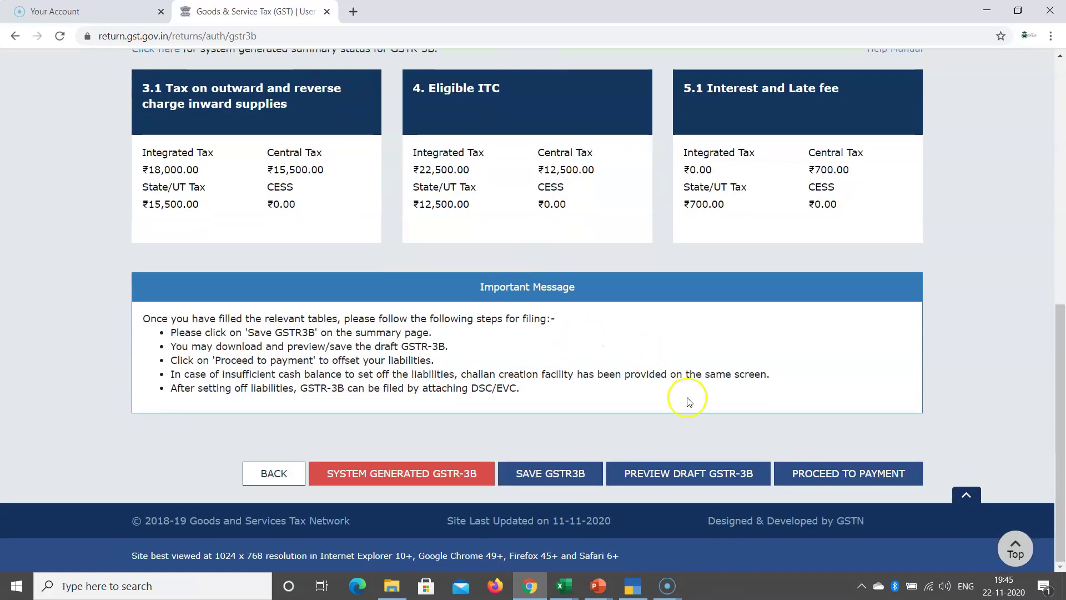
left_click(823, 480)
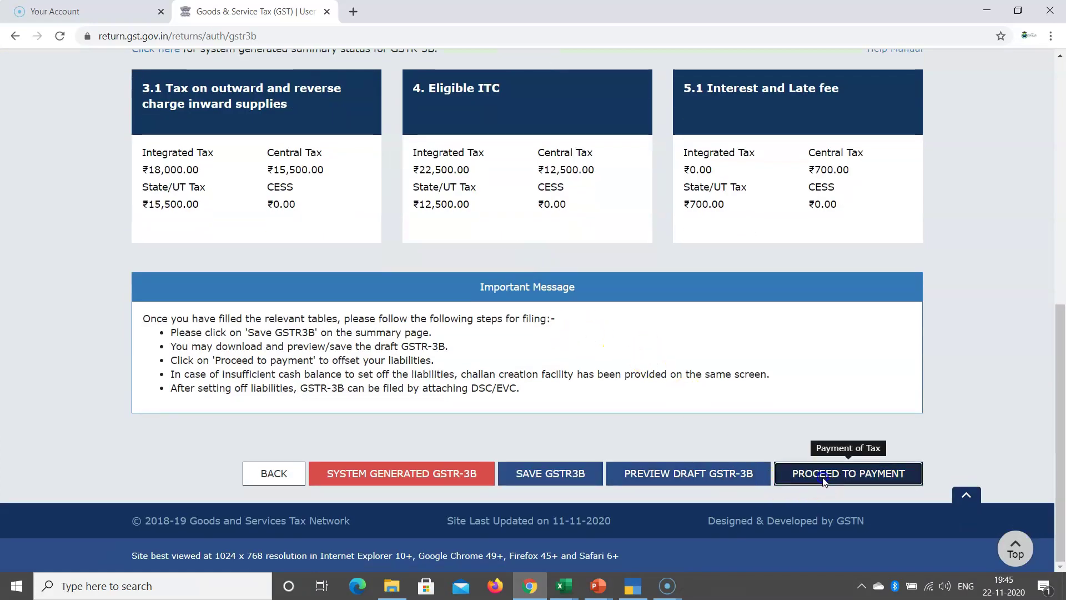
Examine the payment table's suggested credit utilization, late fee, utilizable cash balance and additional cash required columns
scroll(710, 338, "down", 5)
scroll(708, 338, "down", 9)
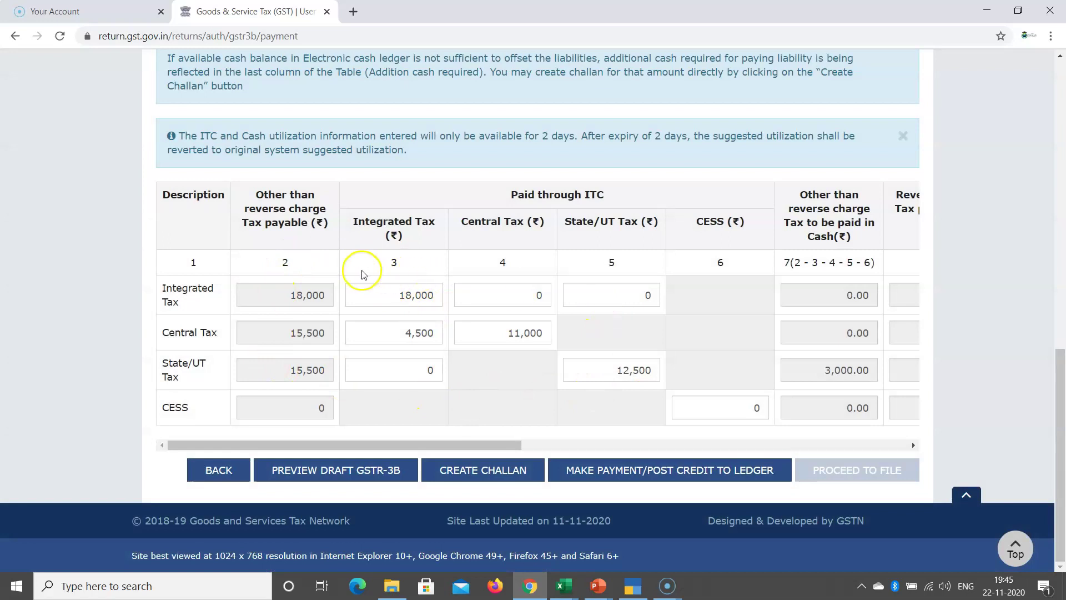
left_click_drag(416, 445, 841, 484)
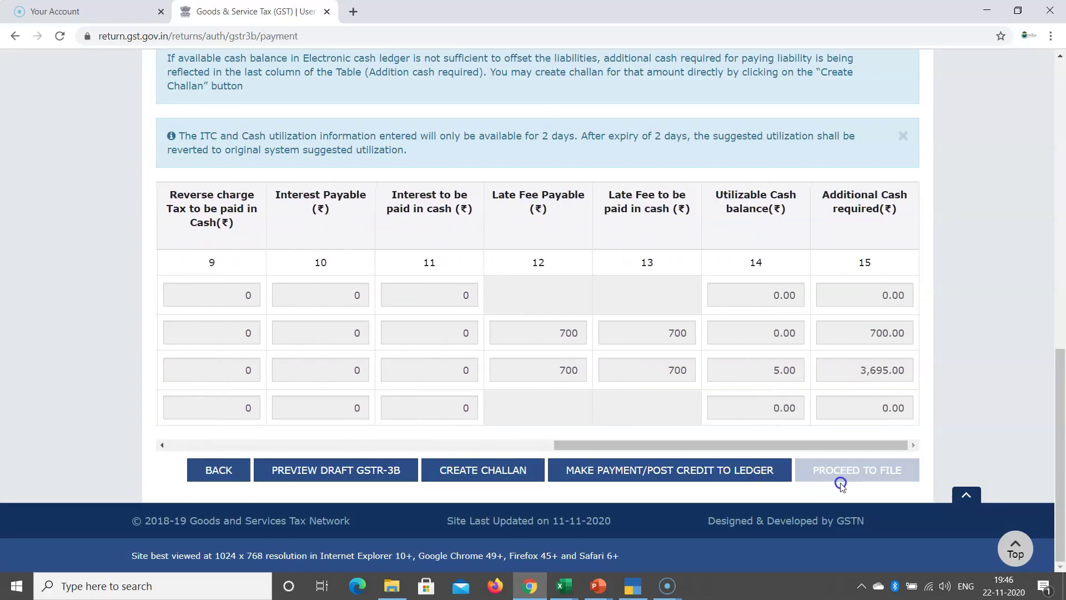
left_click_drag(498, 194, 568, 195)
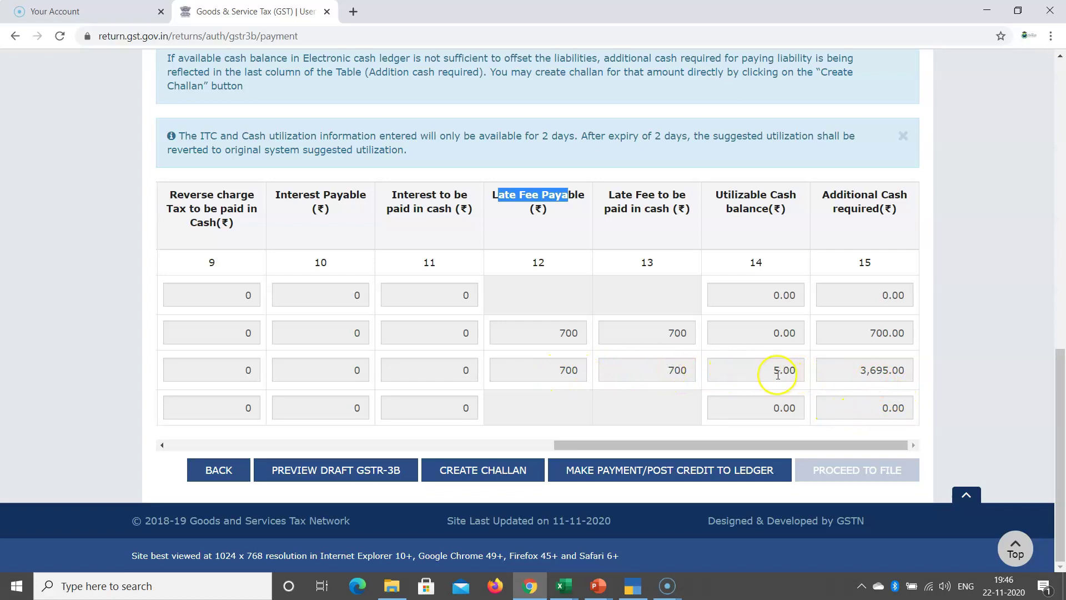
left_click_drag(871, 371, 905, 371)
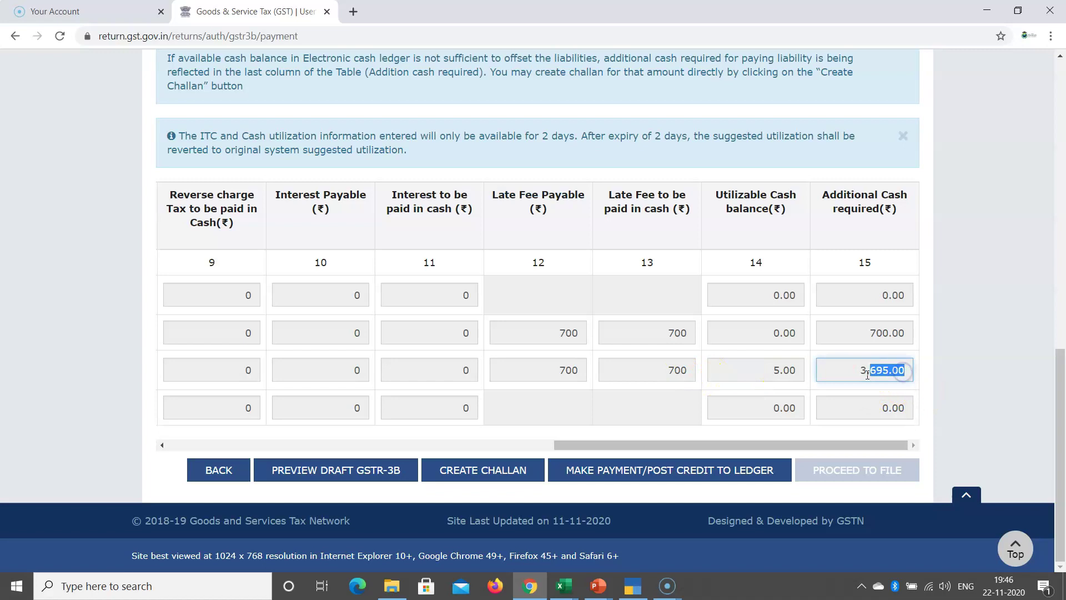
Examine the tax to be paid in cash for State/UT Tax and compare it with the Central Tax row
left_click_drag(849, 444, 394, 433)
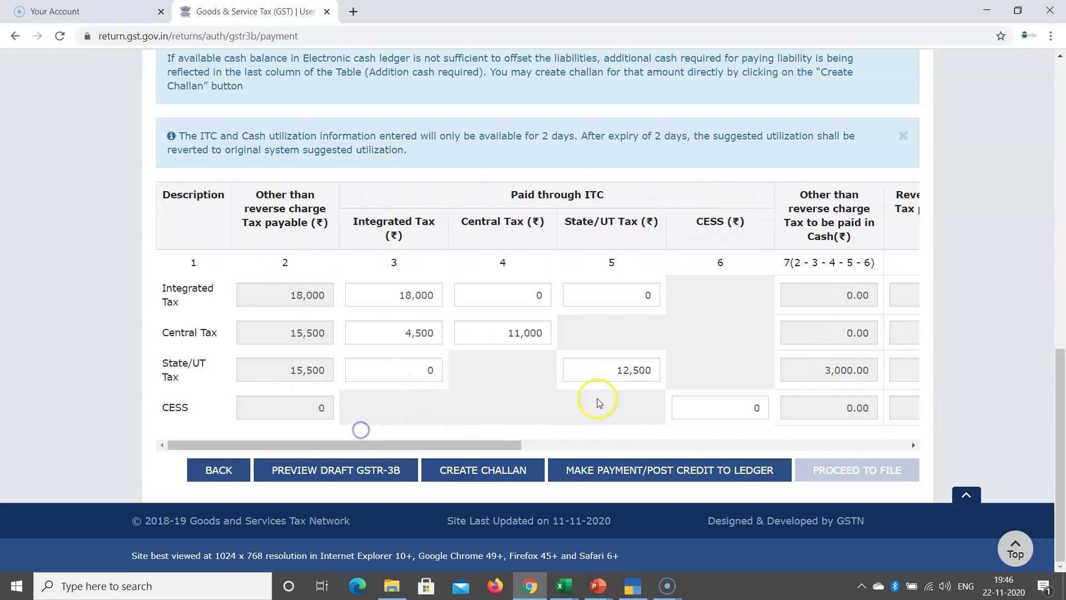
left_click_drag(821, 371, 869, 373)
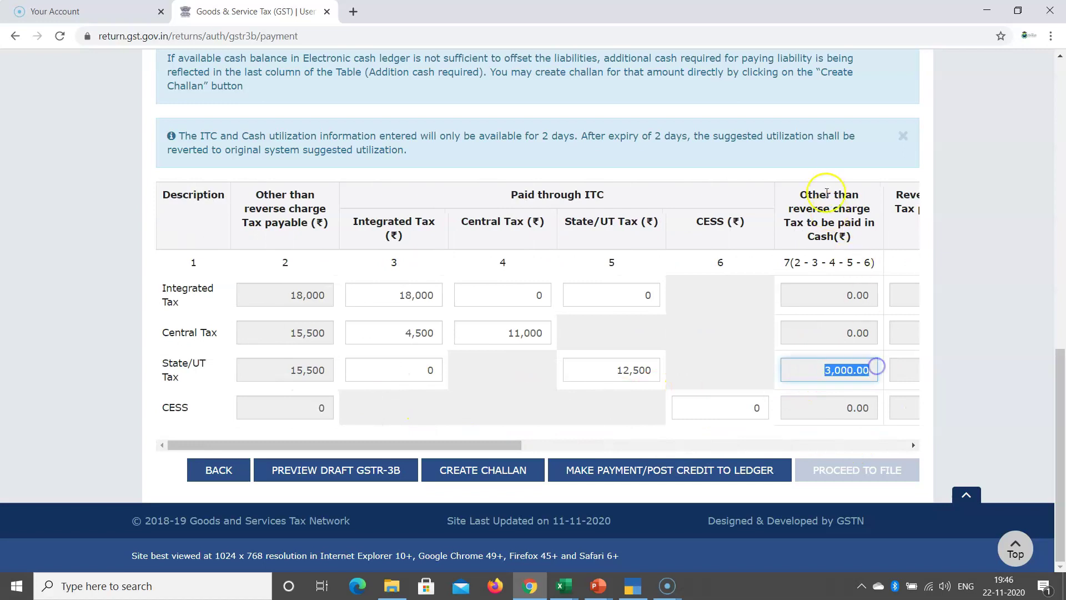
left_click_drag(807, 194, 823, 209)
left_click_drag(168, 363, 178, 378)
left_click_drag(823, 370, 872, 371)
mouse_move(483, 444)
left_mouse_down()
mouse_move(533, 451)
mouse_move(493, 447)
left_mouse_up()
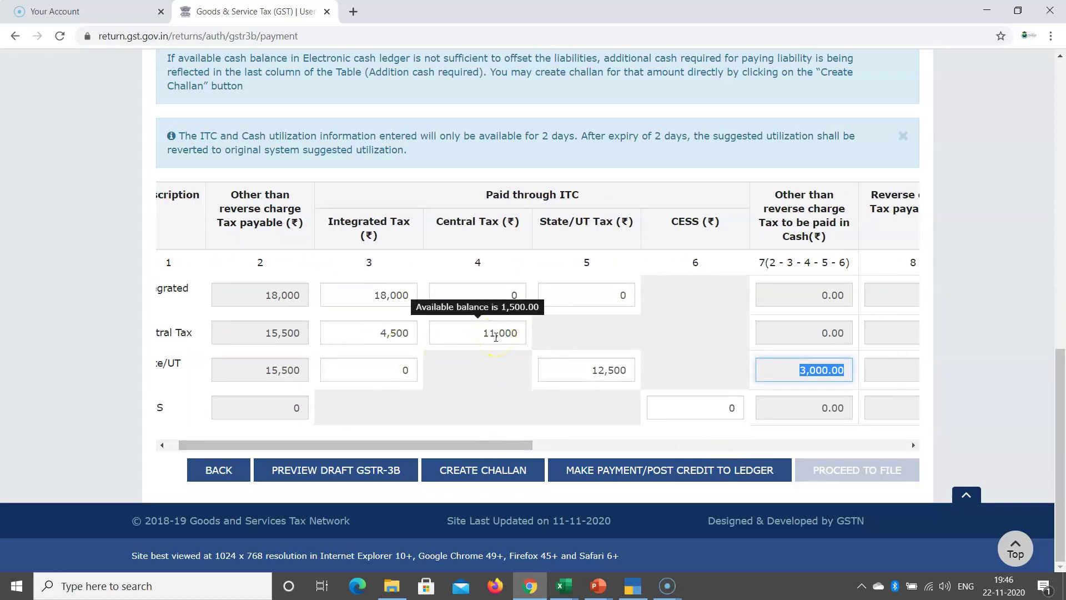
left_click_drag(476, 441, 381, 436)
left_click_drag(164, 335, 214, 333)
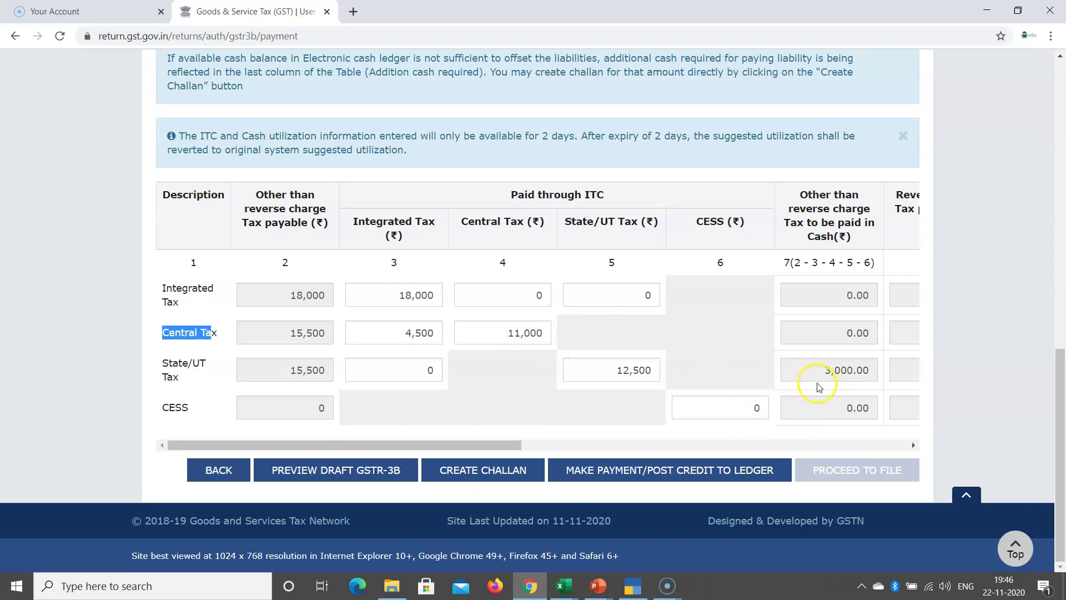
left_click_drag(816, 370, 881, 373)
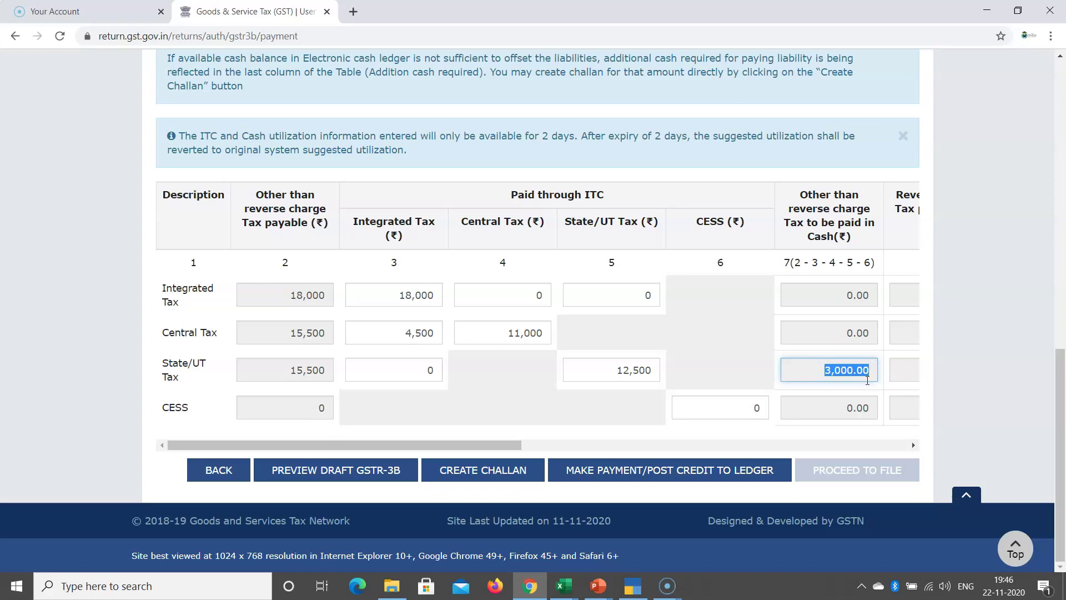
Check the remaining available credit balances behind the Integrated, Central and State/UT Tax amounts paid through ITC
mouse_move(507, 334)
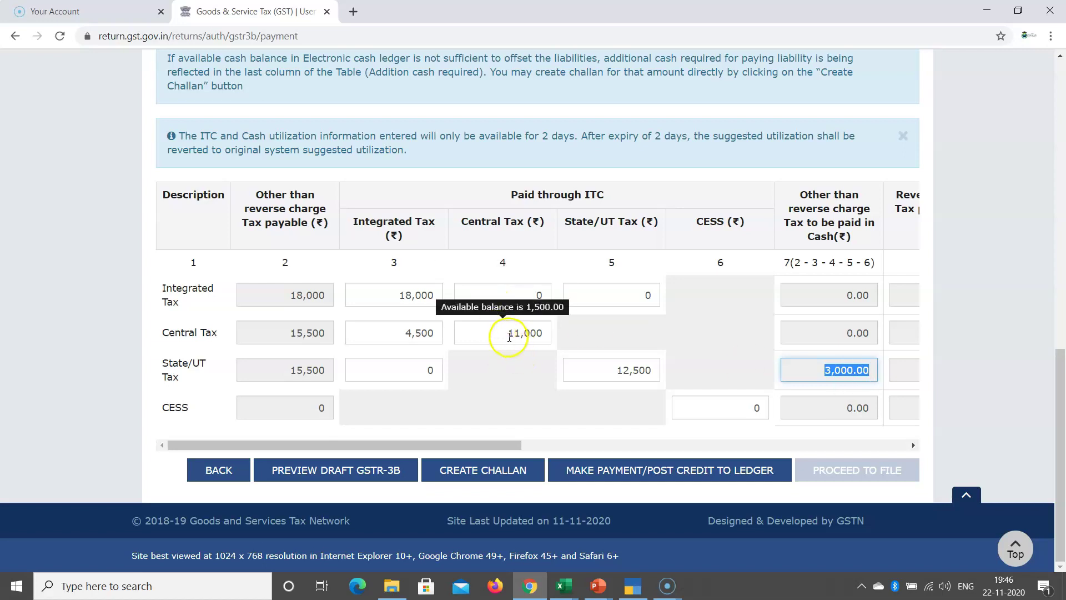
left_click_drag(508, 335, 548, 335)
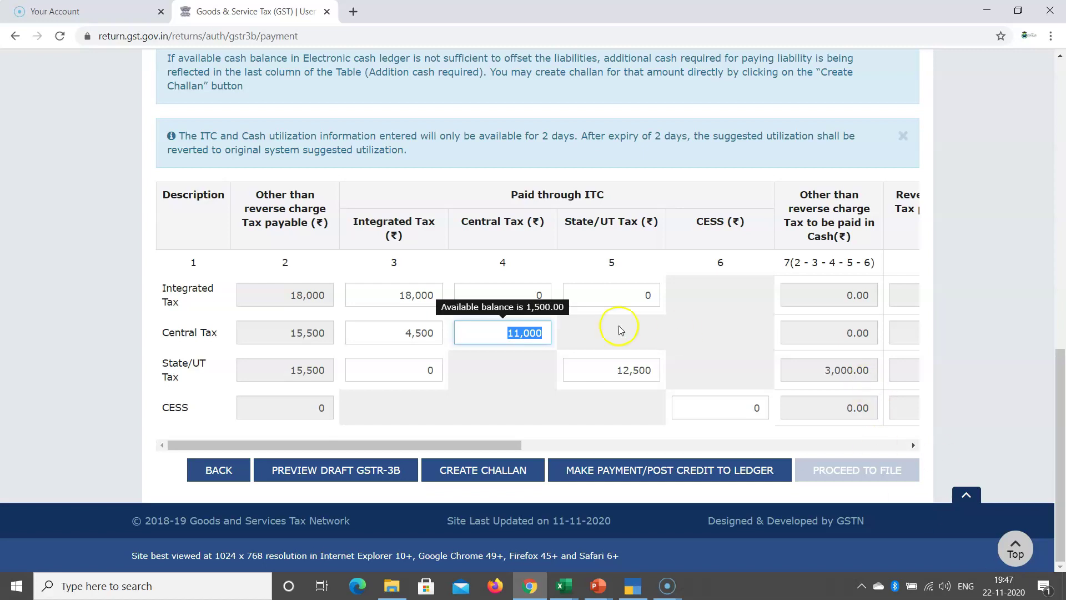
mouse_move(619, 372)
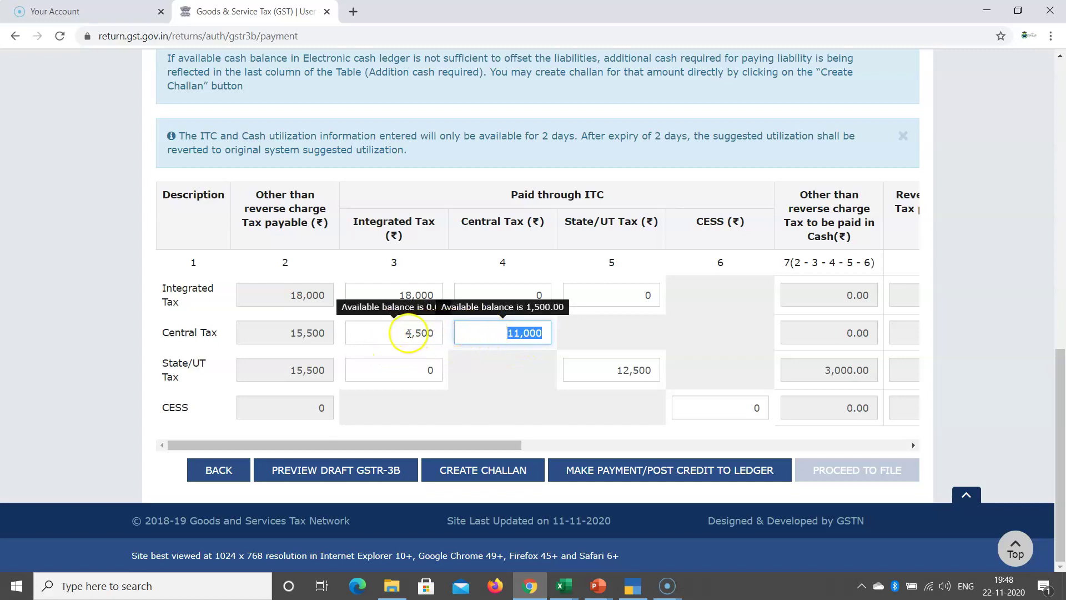
mouse_move(405, 286)
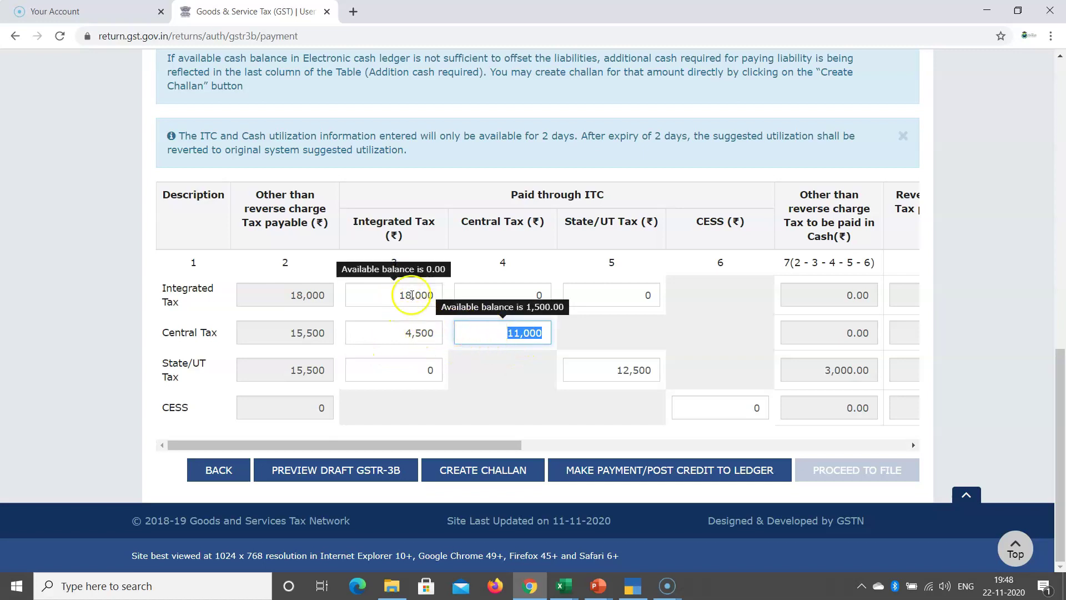
Set the Central Tax credit used against the Central Tax liability to 12,500 and compare that row's tax payable with its Integrated Tax credit
key("F5")
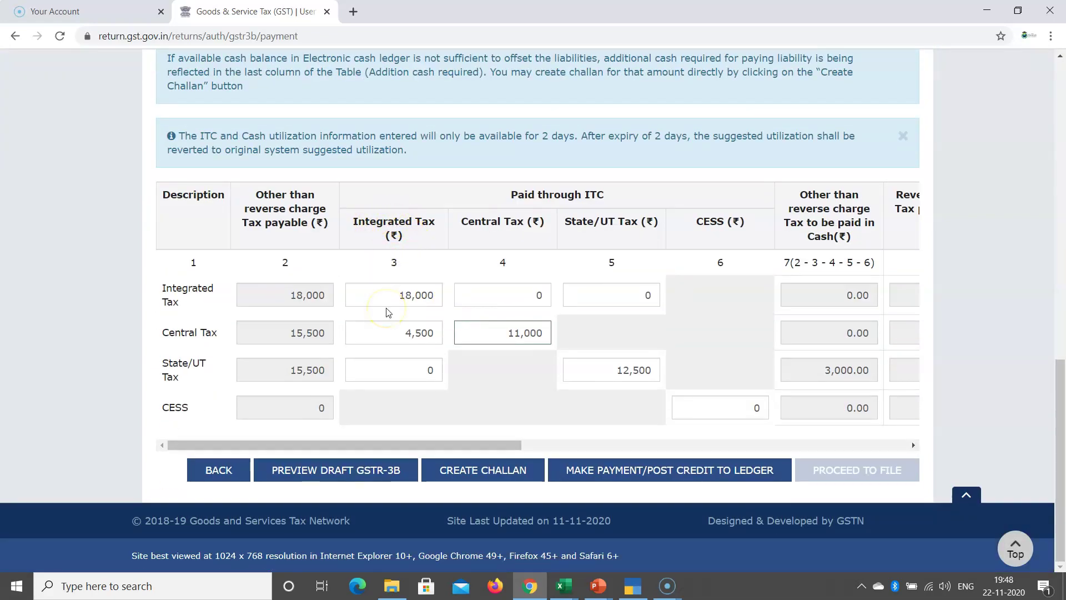
left_click(513, 332)
left_click_drag(513, 332, 548, 333)
type("125")
scroll(545, 339, "up", 4)
type("00")
left_click(1061, 530)
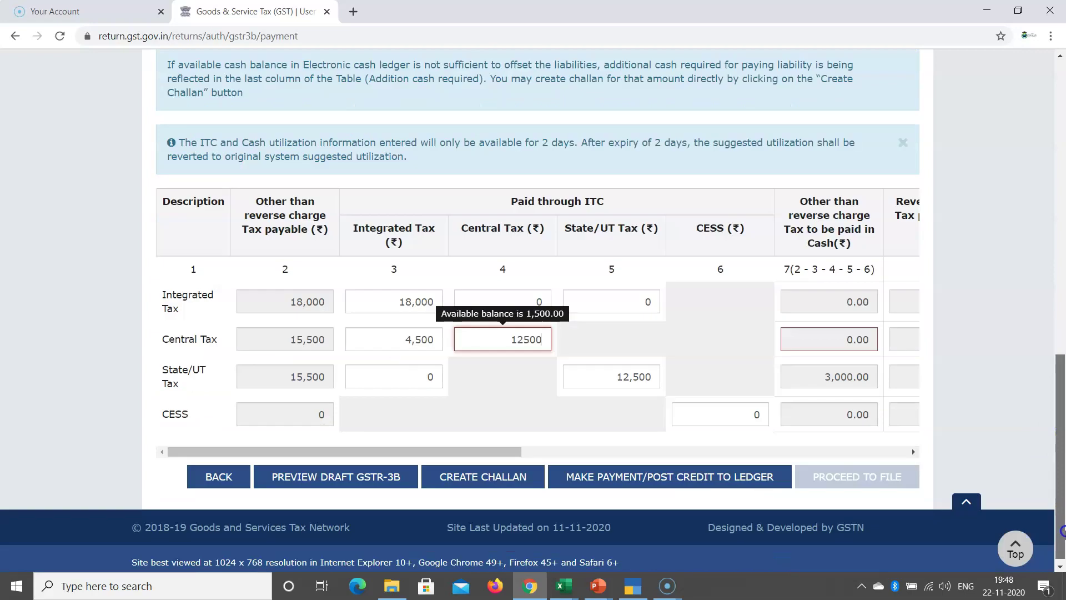
left_click_drag(395, 331, 434, 334)
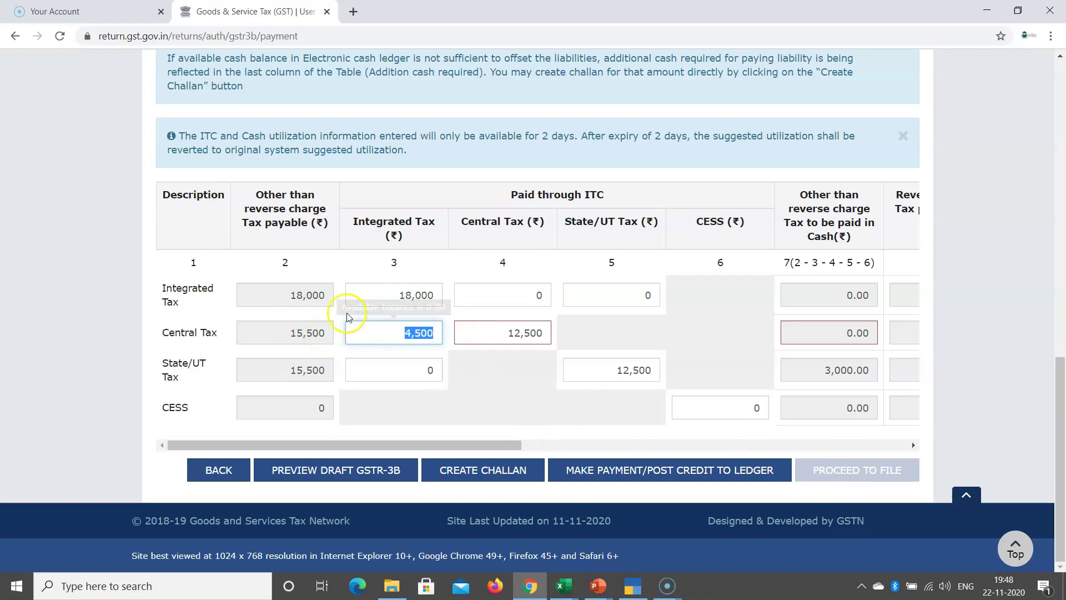
left_click(288, 335)
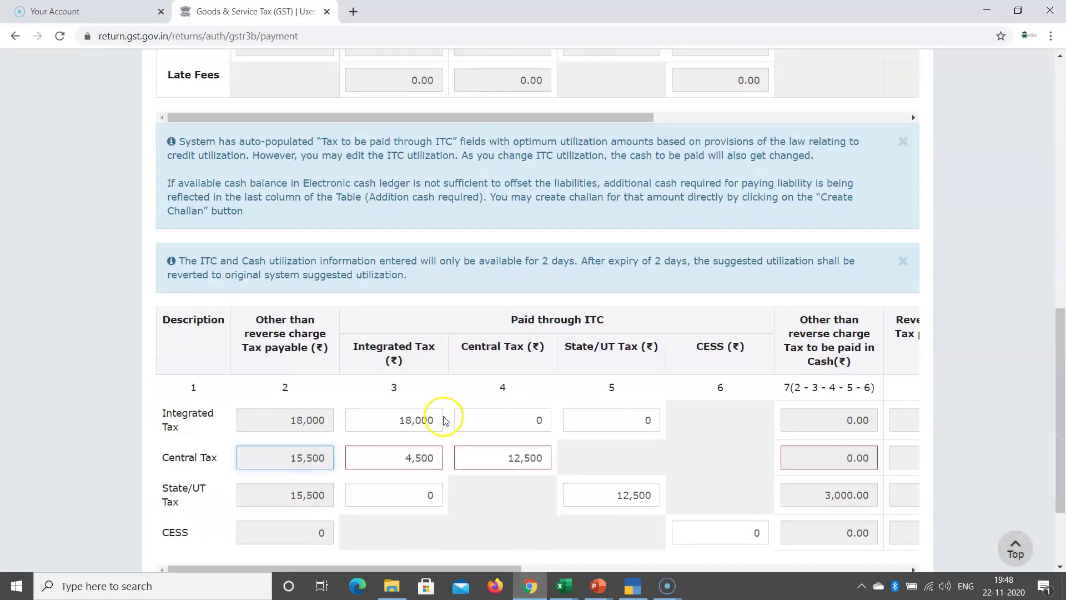
scroll(444, 421, "down", 2)
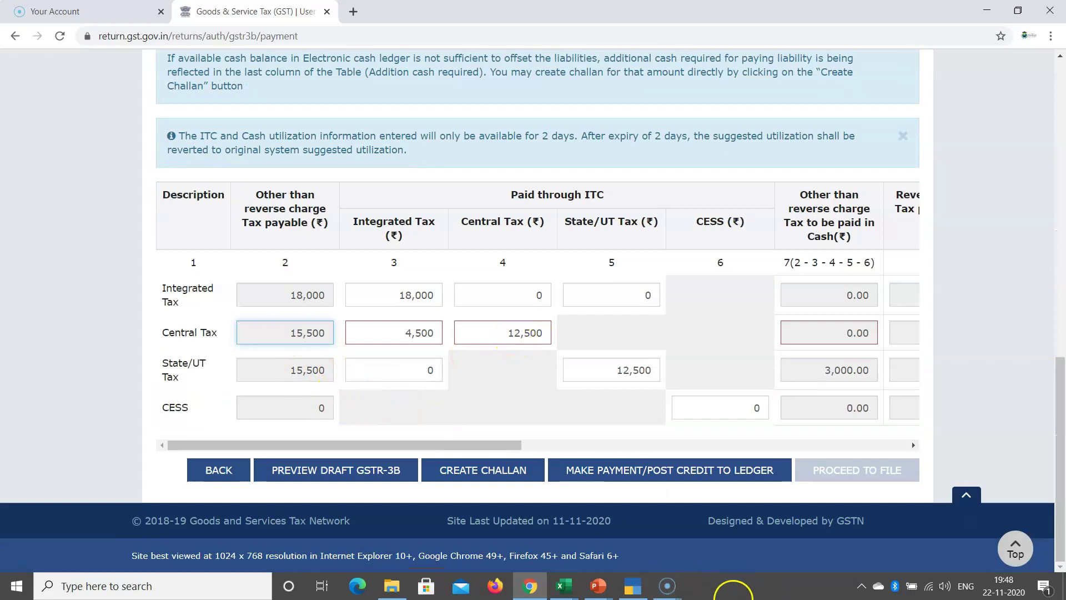
Switch to the NEW Rule sheet in Excel and calculate 15500 minus 12500 in cell D20
mouse_move(564, 585)
left_click(654, 525)
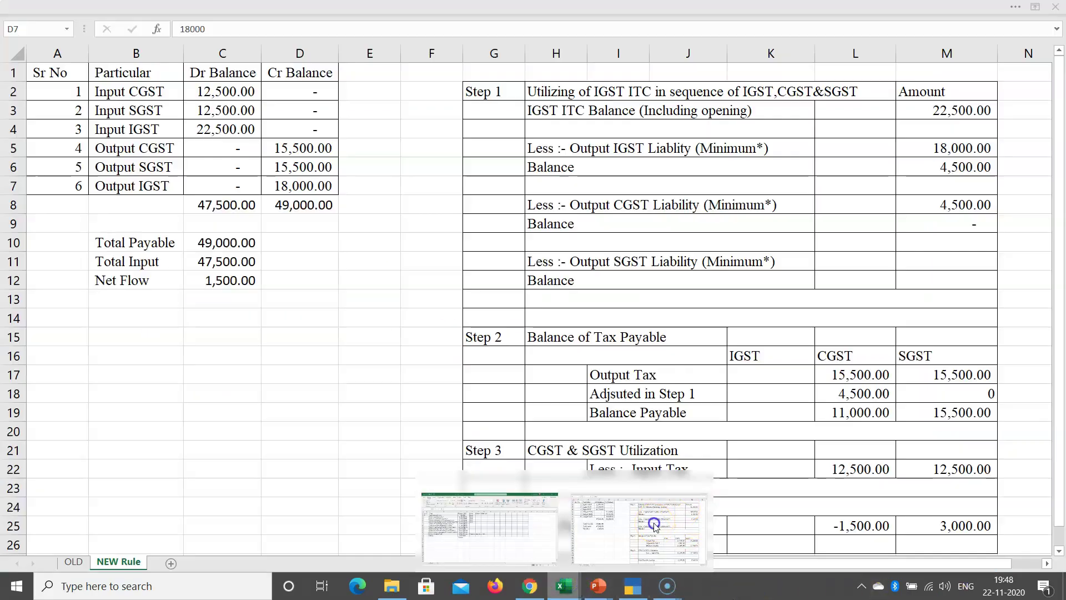
scroll(278, 281, "down", 3)
left_click(283, 256)
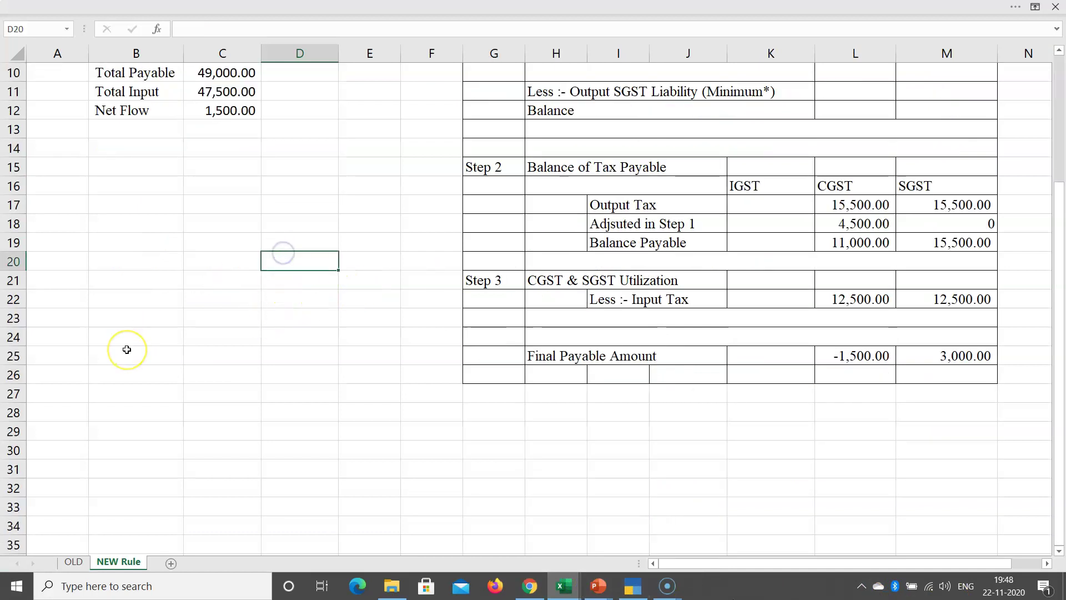
type("=1500")
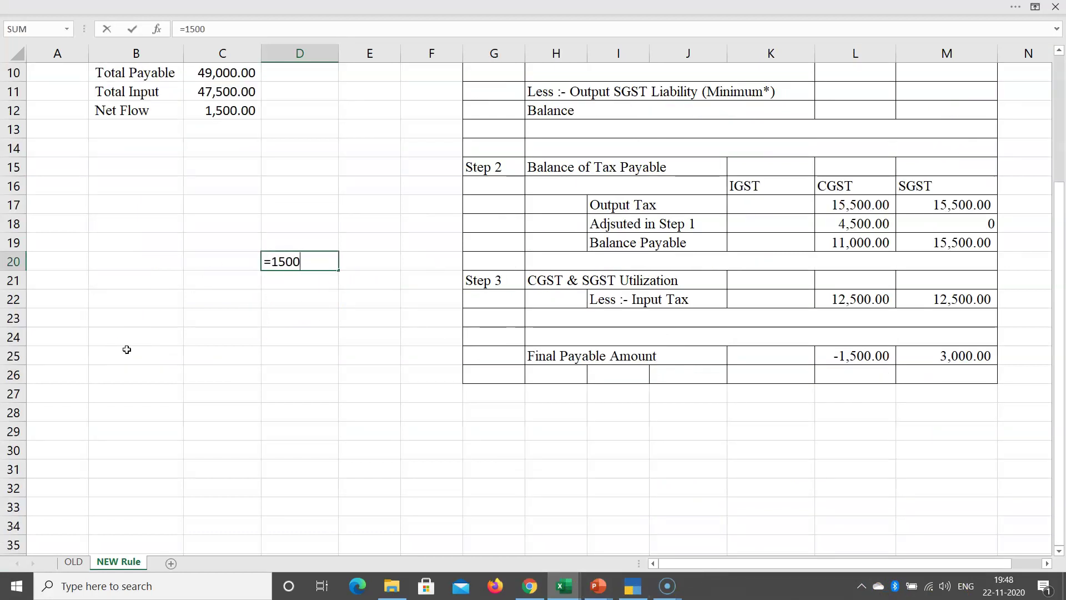
type("-12500")
key("Return")
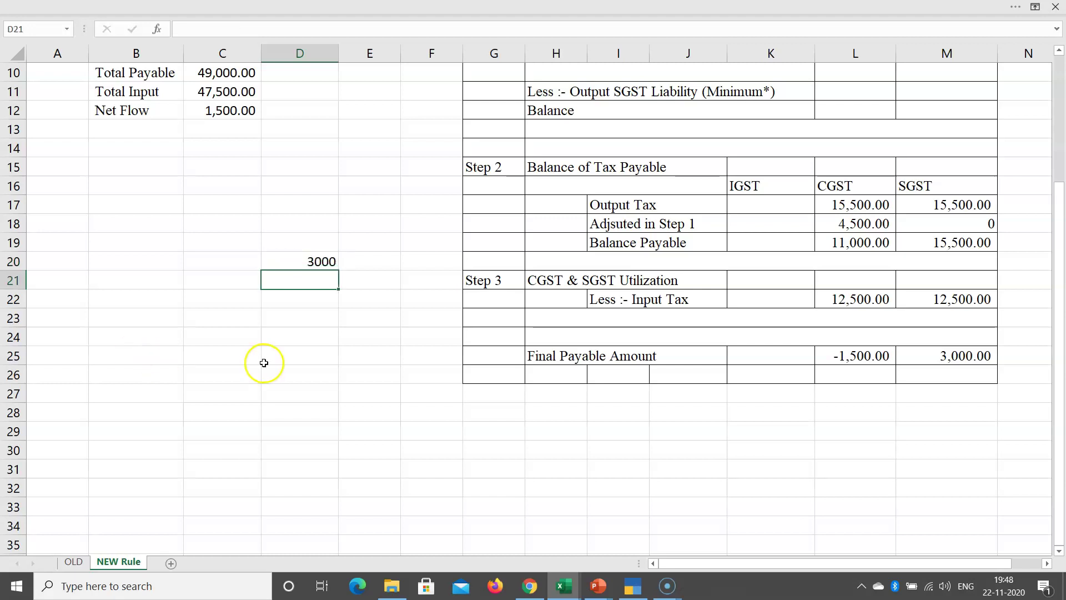
Return to the GSTR-3B payment page in Chrome and set the Integrated Tax credit used against Central Tax to 3,000
key("alt+Tab")
double_click(409, 333)
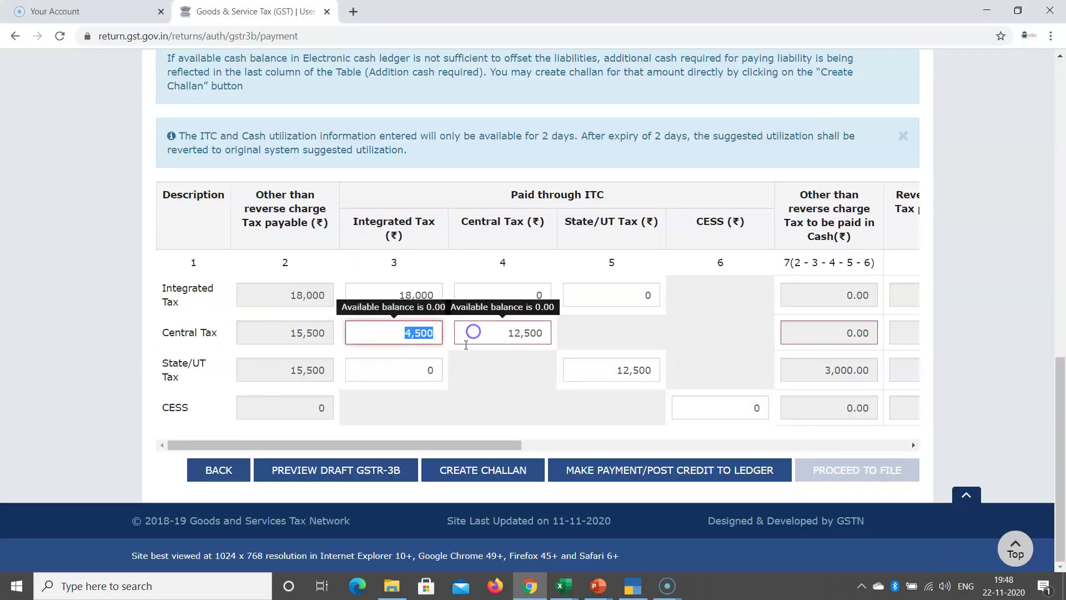
type("3000")
scroll(444, 355, "up", 4)
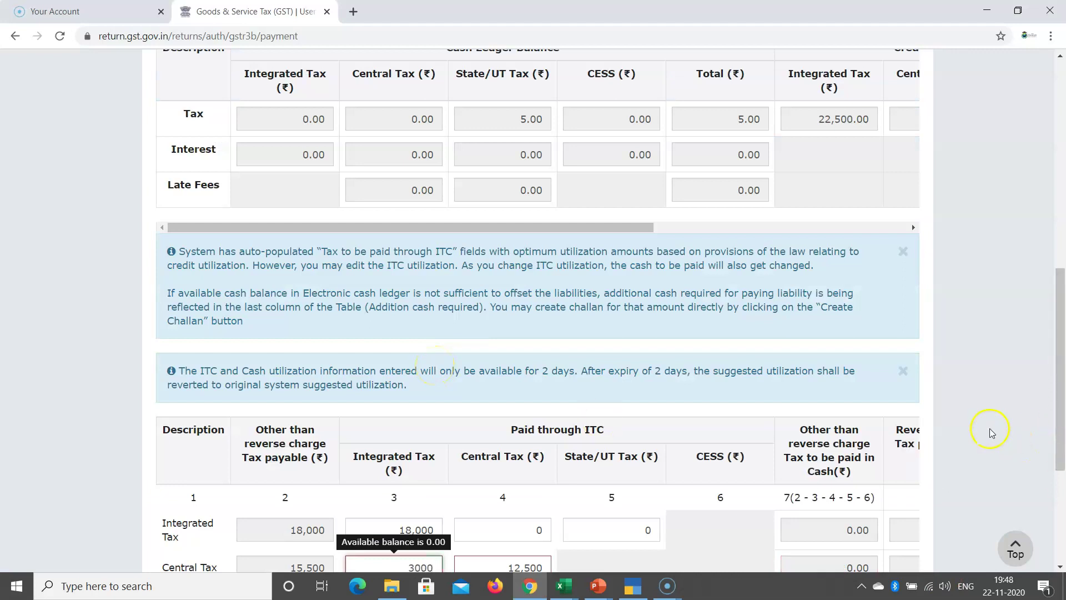
scroll(992, 424, "down", 4)
left_click(614, 401)
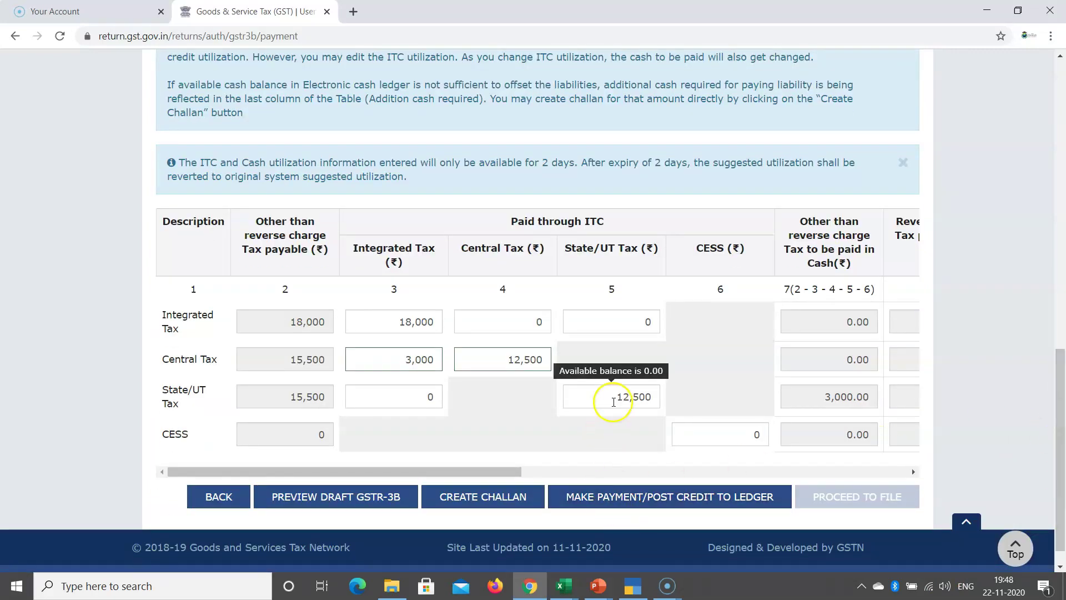
Set the Integrated Tax credit used against the State/UT Tax liability to 1,500
left_click(417, 398)
key("BackSpace")
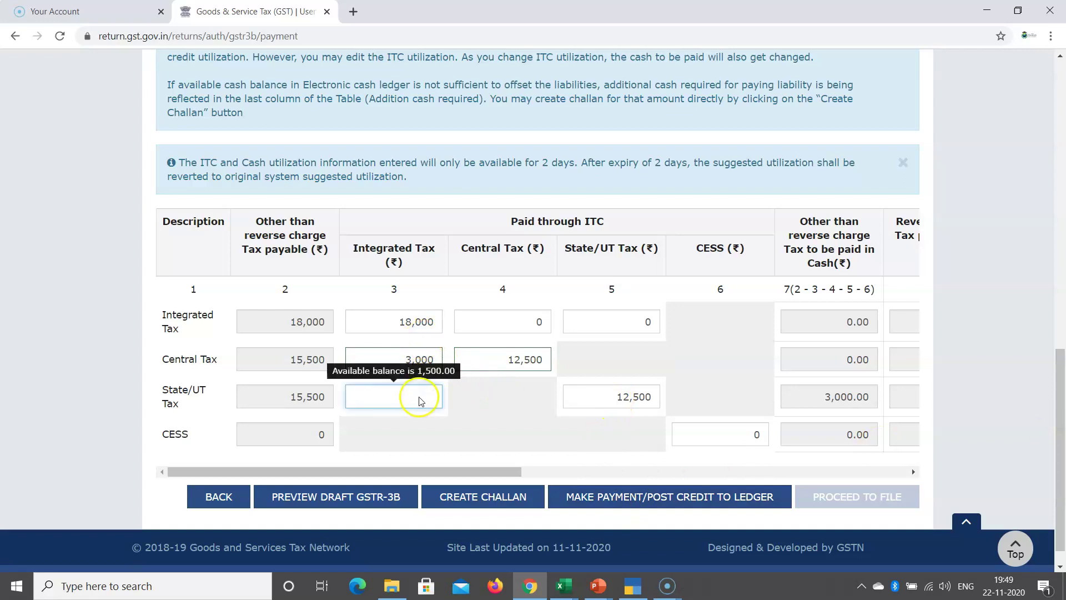
scroll(419, 400, "up", 3)
type("1500")
scroll(420, 401, "down", 3)
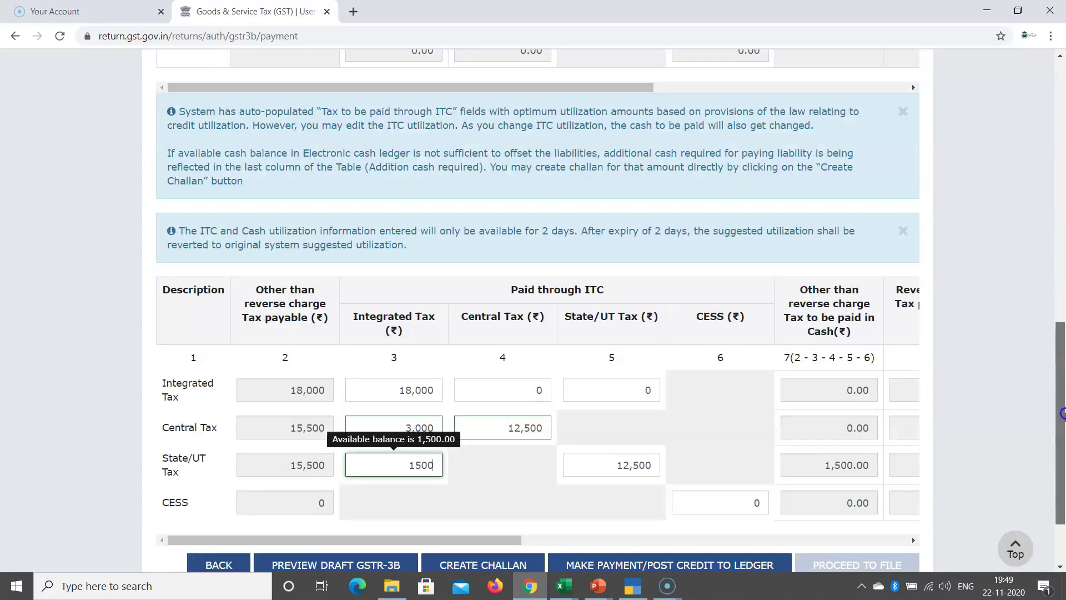
left_click(470, 438)
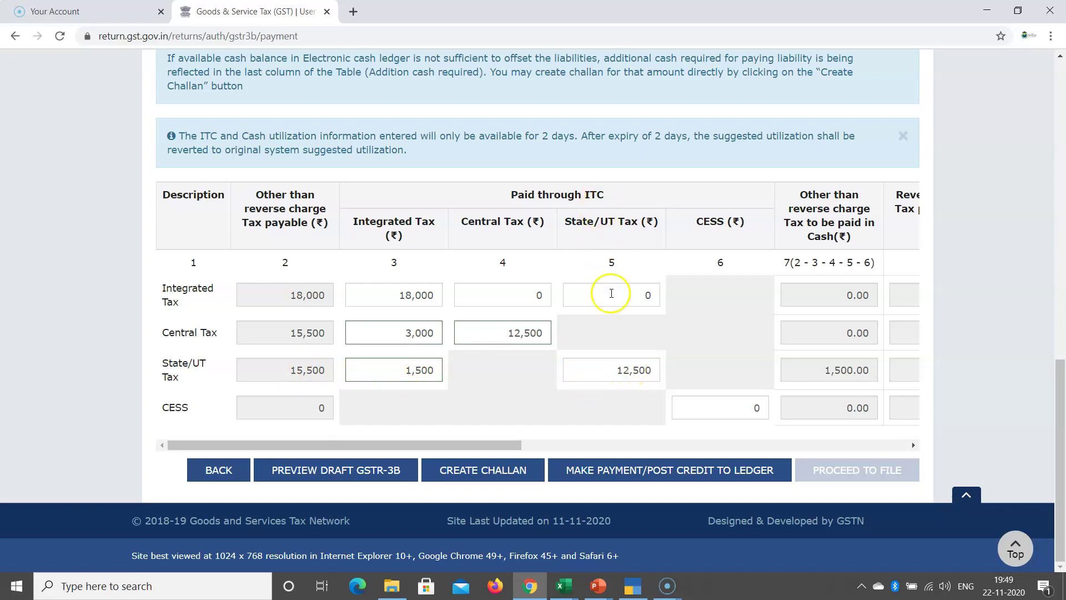
Examine the State/UT Tax to be paid in cash and the credit balances behind the adjusted Integrated, Central and State/UT Tax amounts
left_click_drag(827, 371, 871, 370)
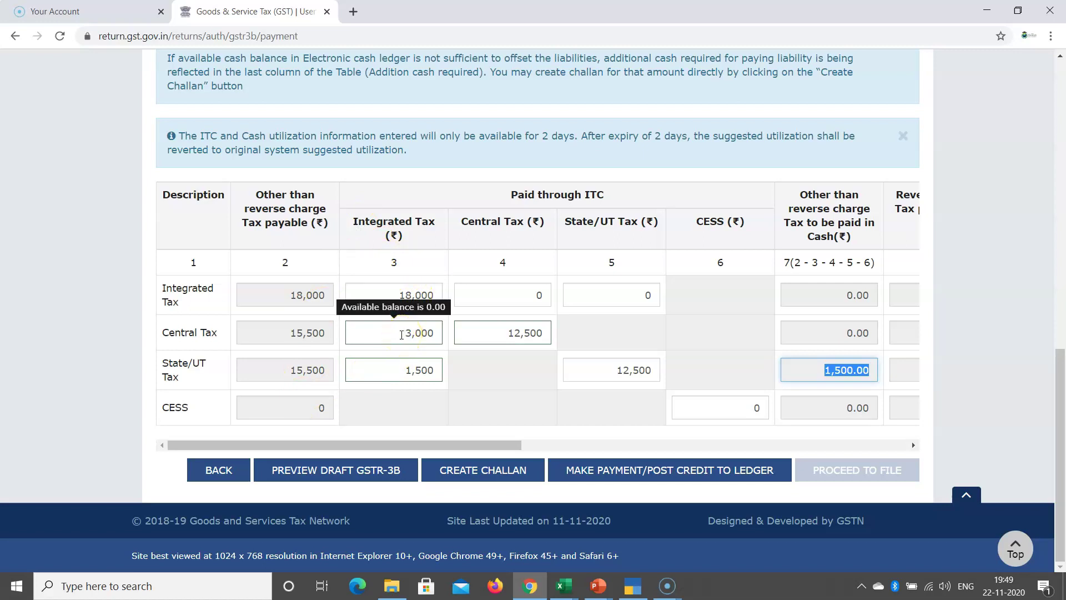
left_click(437, 329)
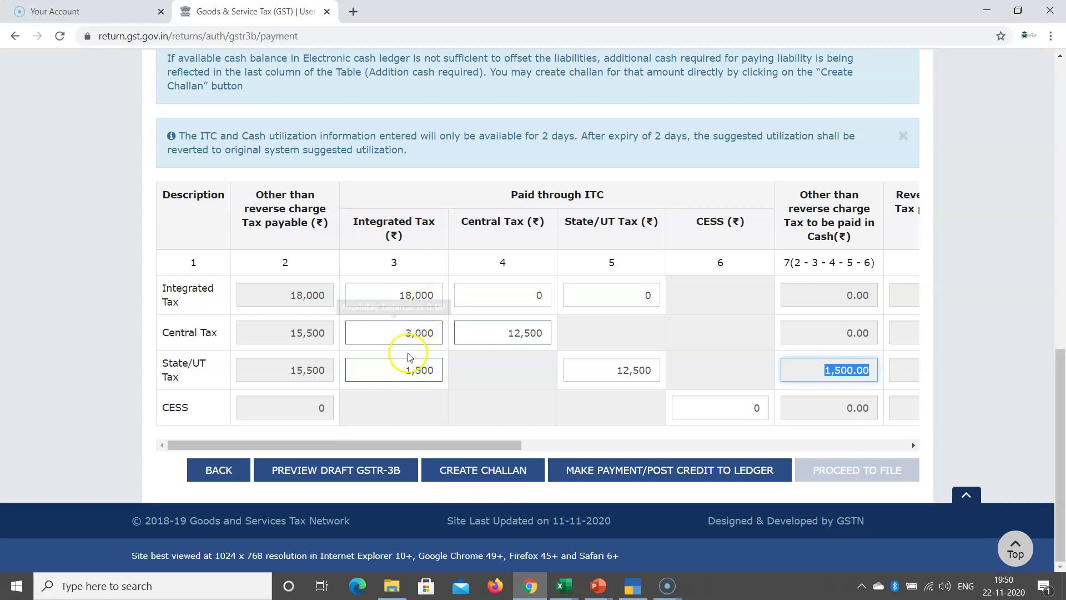
left_click(635, 370)
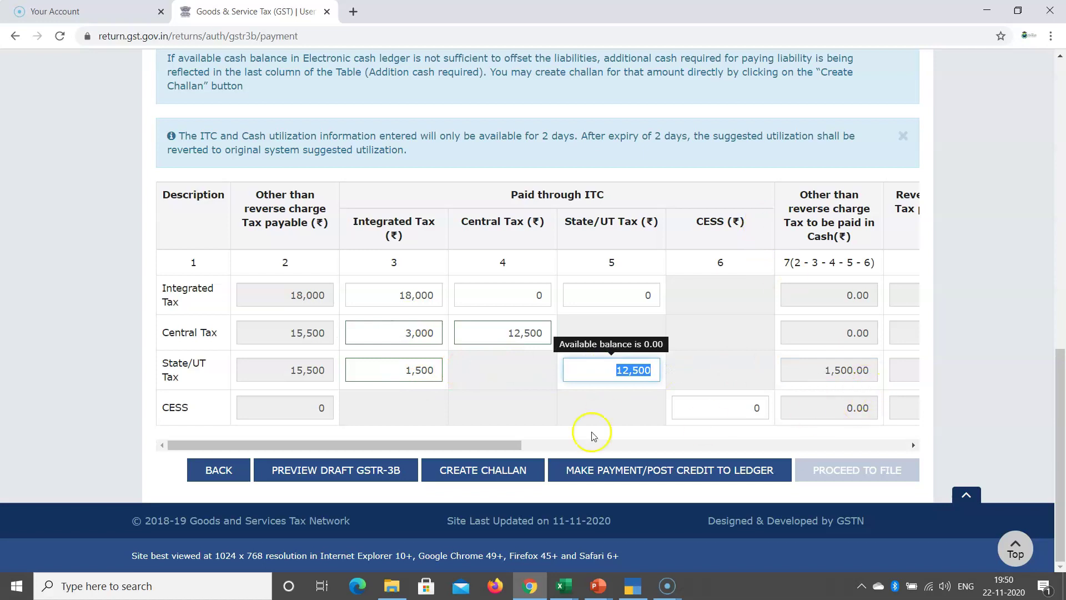
scroll(971, 361, "down", 13)
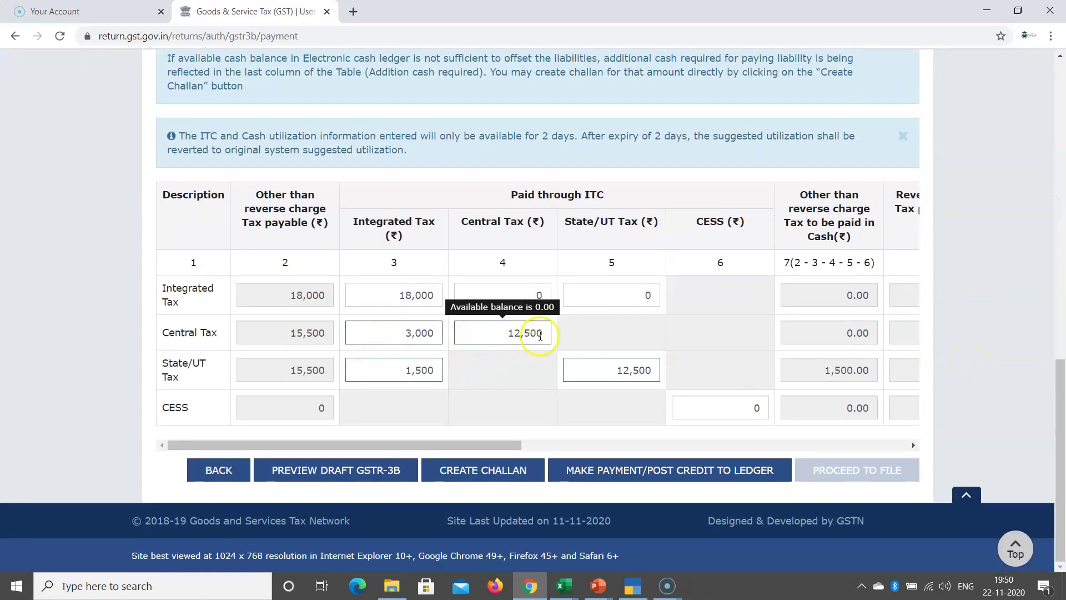
left_click(638, 373)
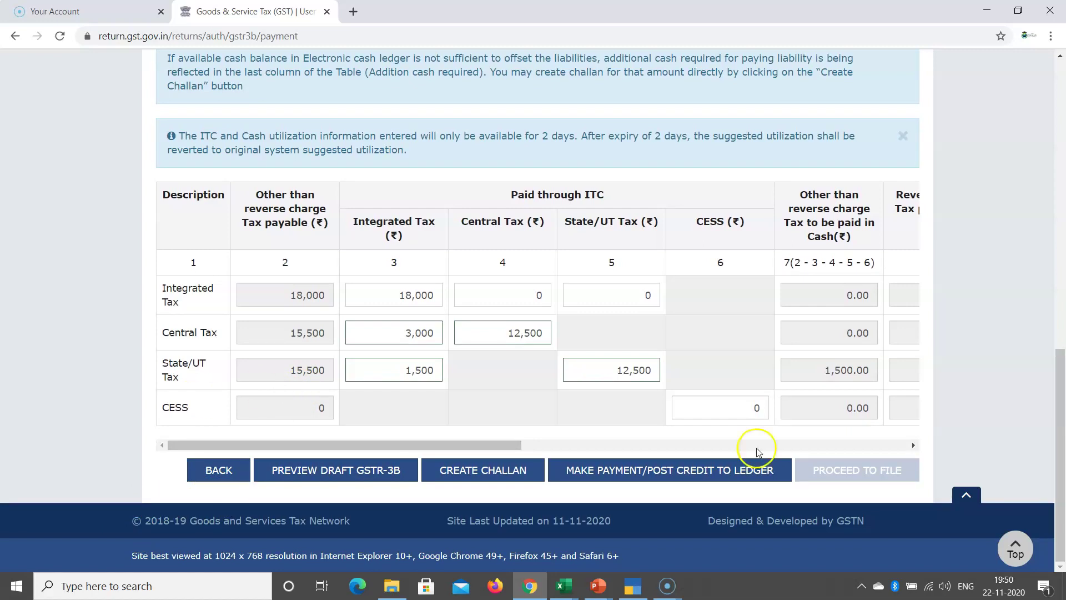
left_click(824, 371)
left_click_drag(824, 371, 871, 370)
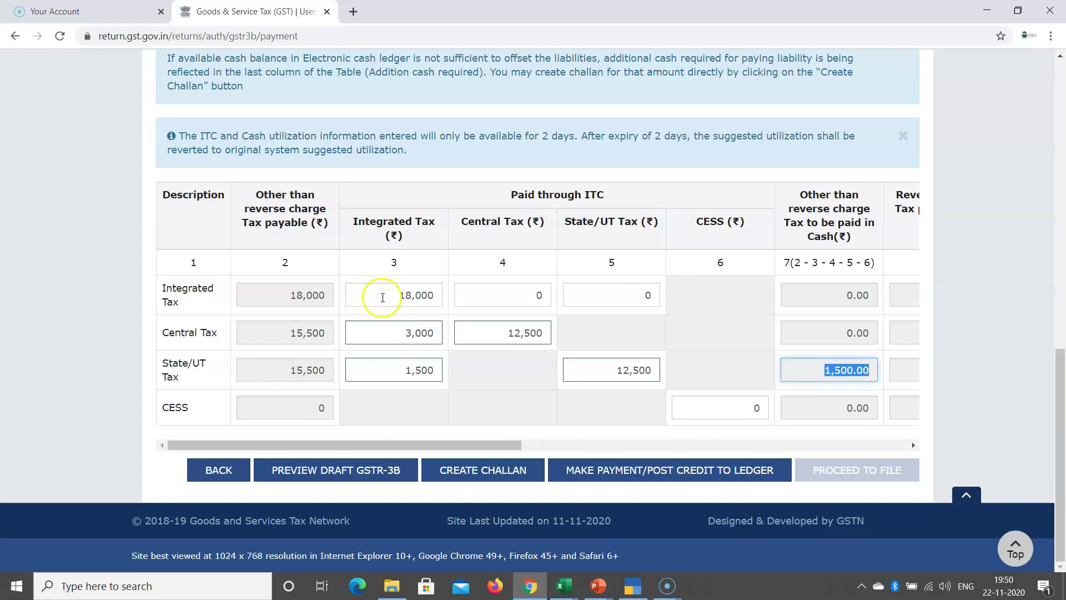
mouse_move(388, 333)
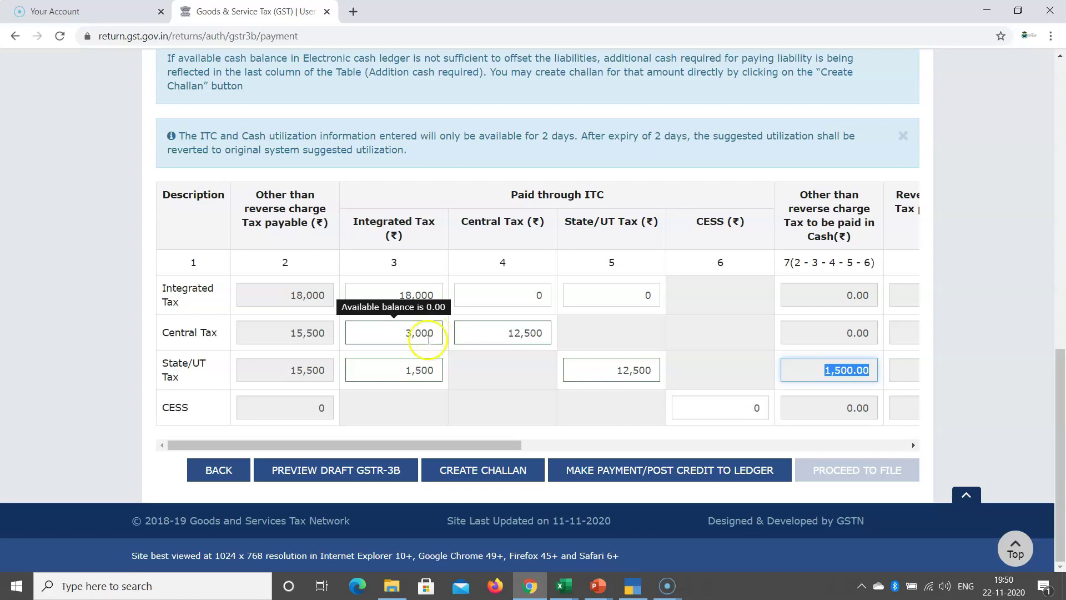
mouse_move(388, 372)
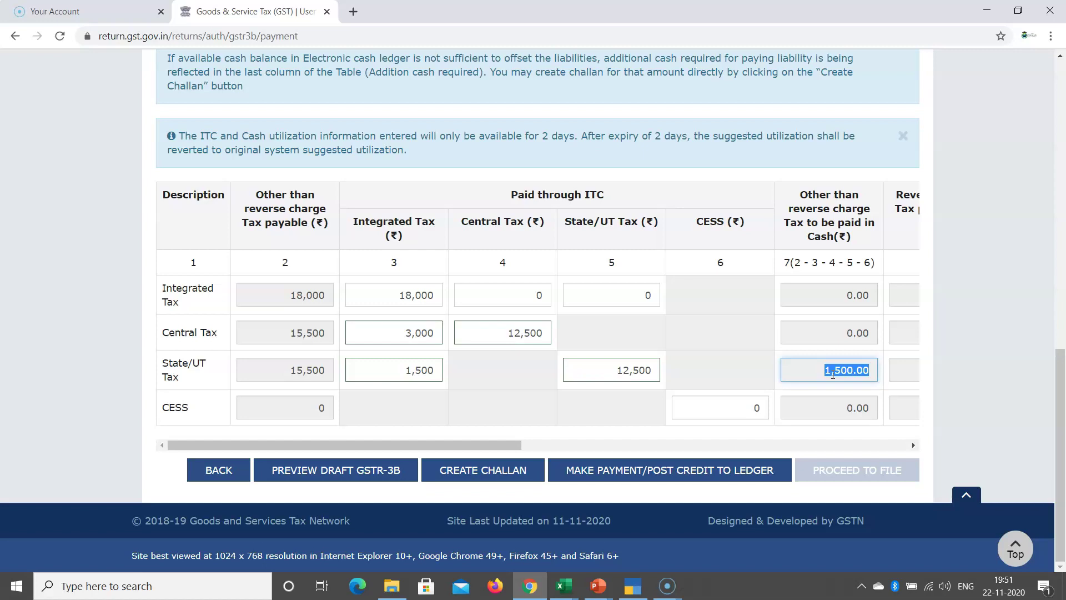
Switch to the NEW Rule sheet in Excel and check the final payable SGST amount against the portal
left_click(556, 590)
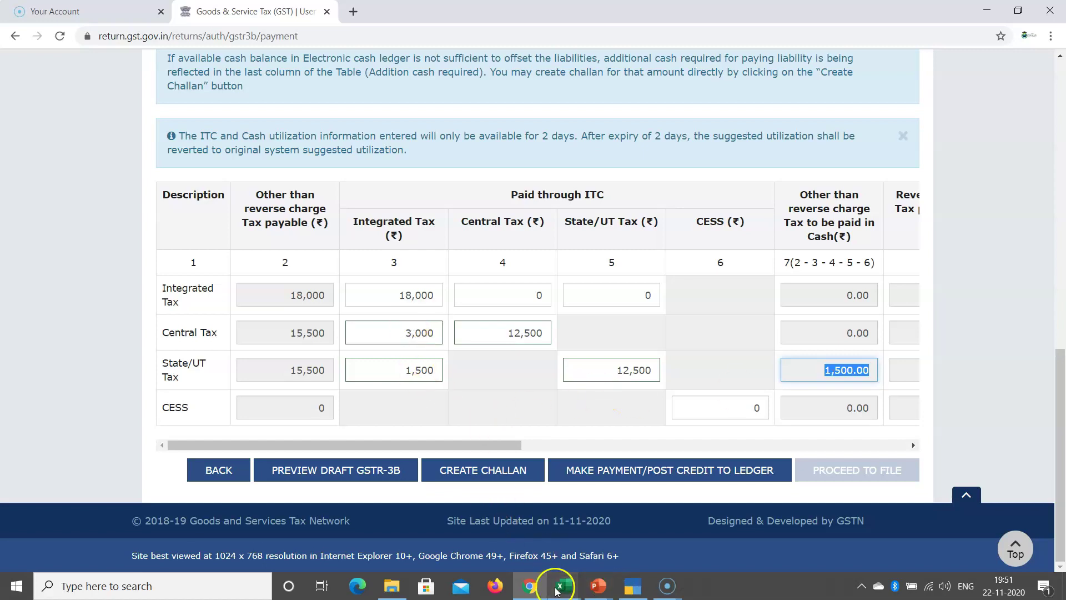
left_click(644, 528)
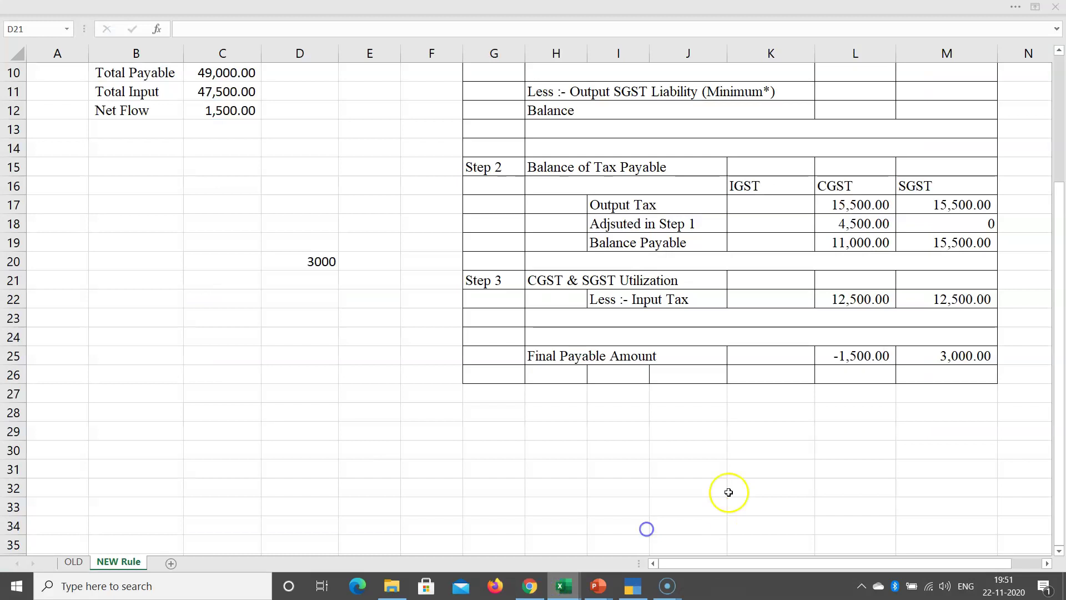
left_click(935, 353)
scroll(938, 314, "up", 3)
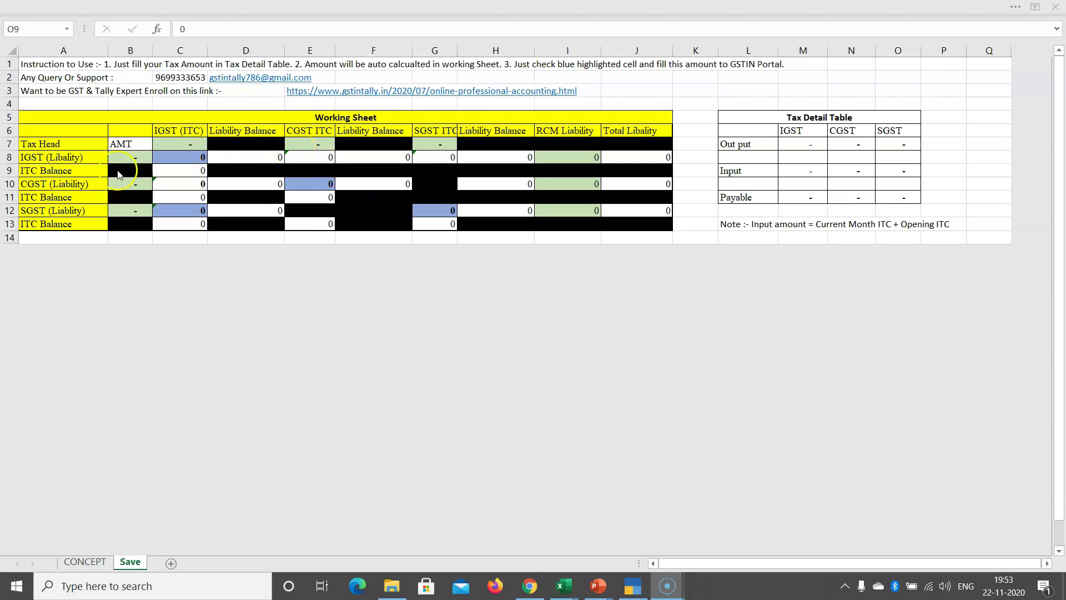
Enter output tax of 18,000 IGST, 15,500 CGST and 15,500 SGST in the Save sheet's Tax Detail Table
left_click(181, 182)
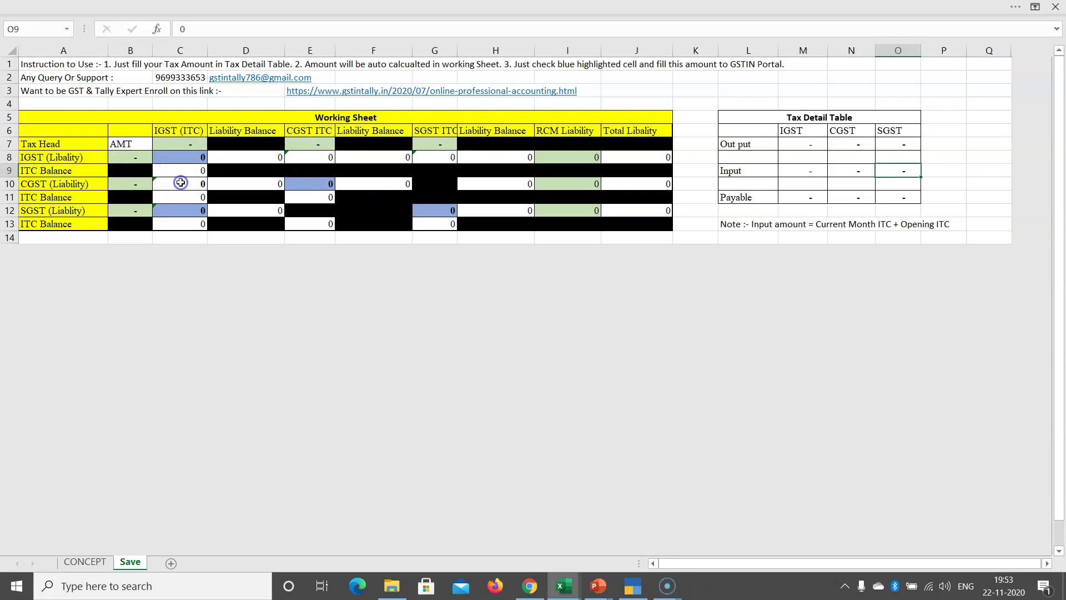
left_click(181, 183)
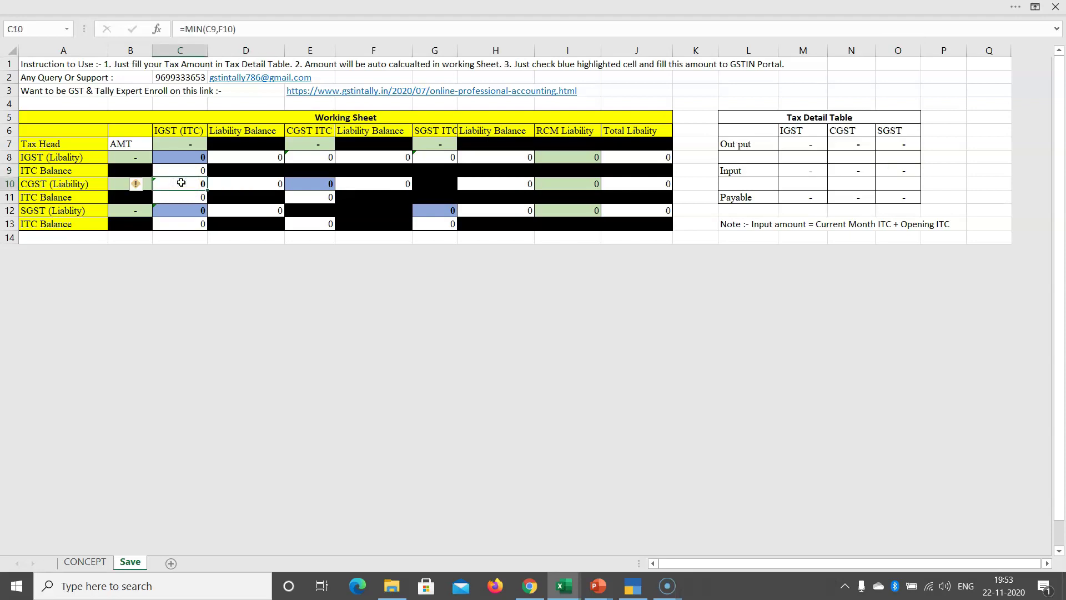
left_click(789, 144)
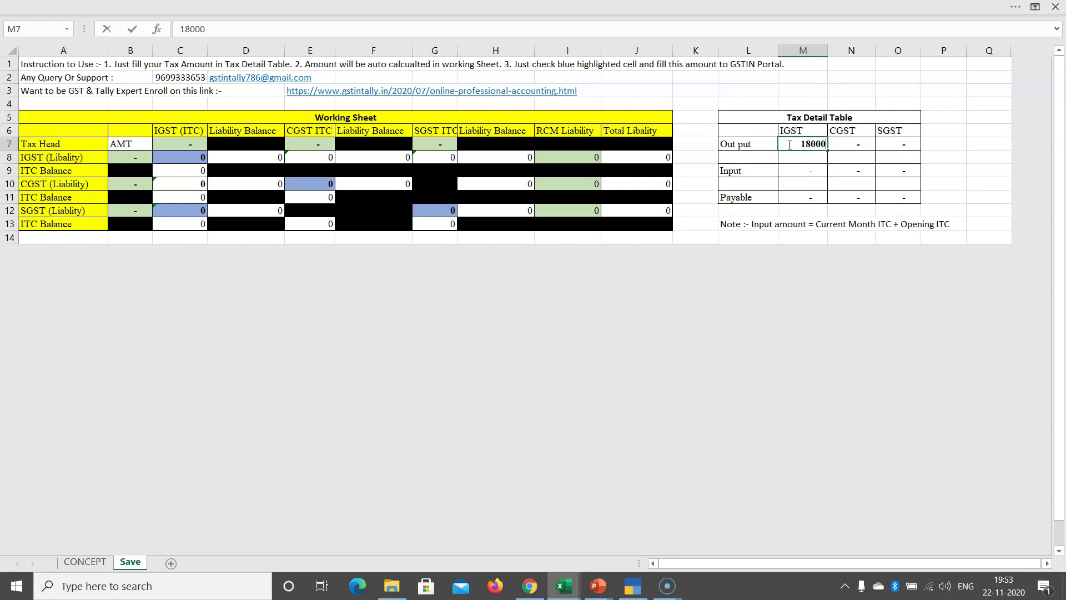
left_click(315, 230)
key("ctrl+Return")
key("Tab")
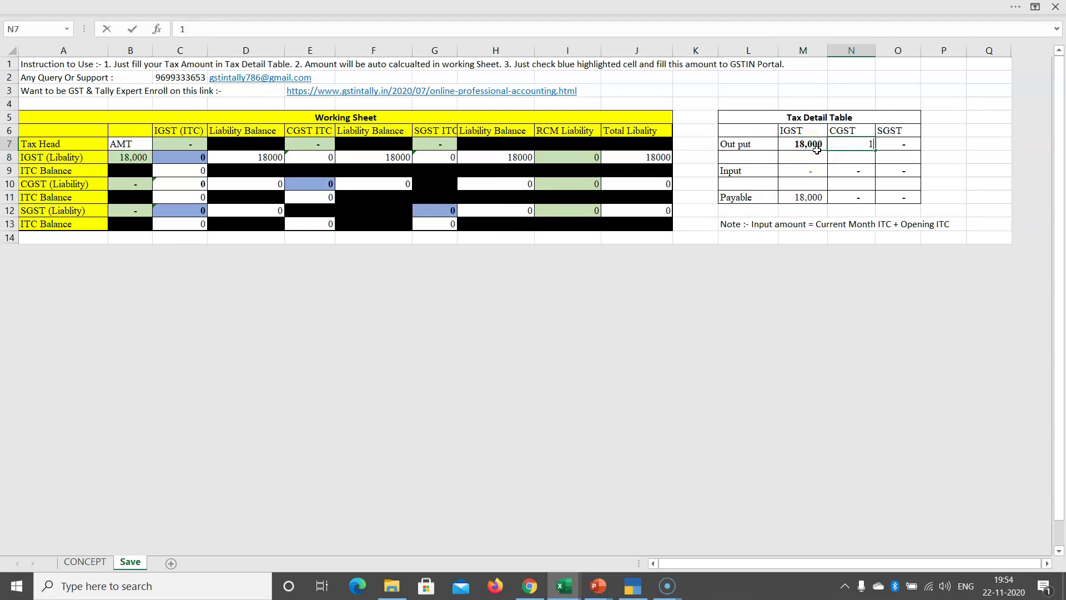
key("Return")
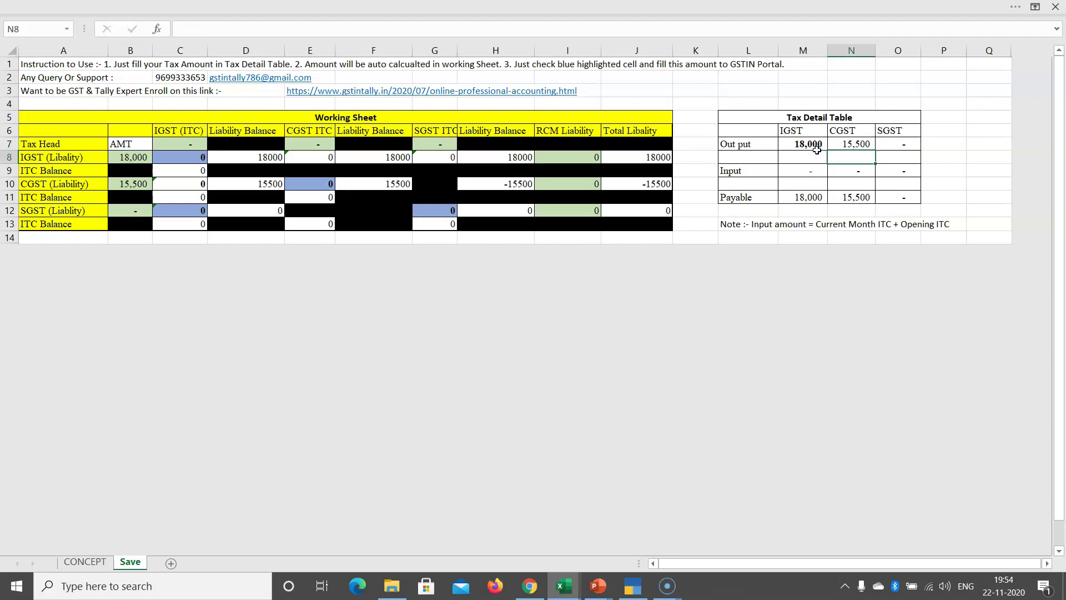
key("Up")
key("Right")
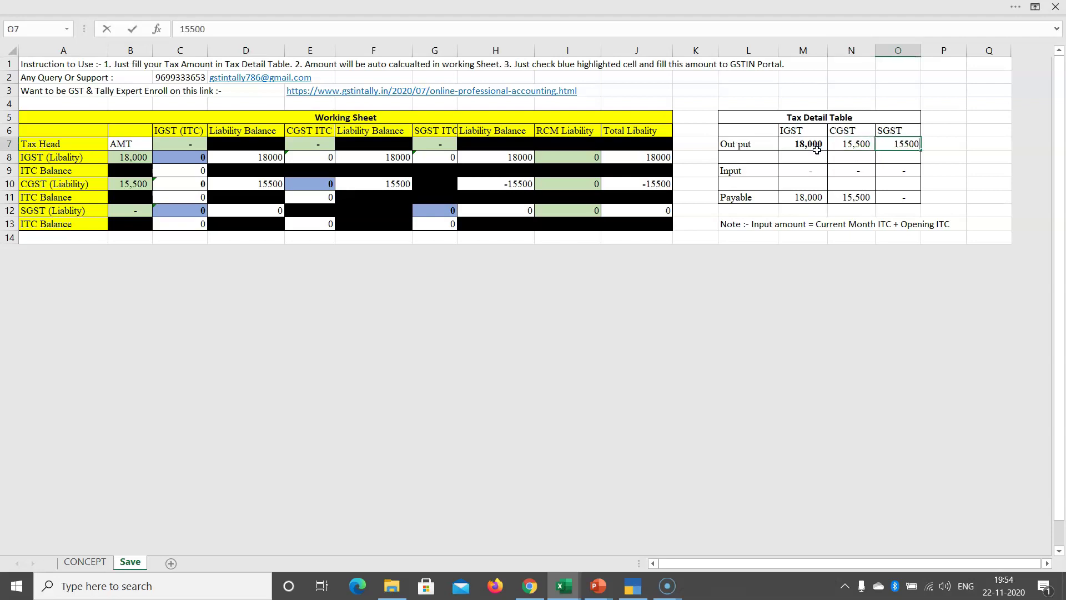
key("Return")
Enter input tax of 22,500 IGST and 12,500 CGST in the Tax Detail Table
key("Down")
key("Down")
key("Left")
key("Left")
key("Up")
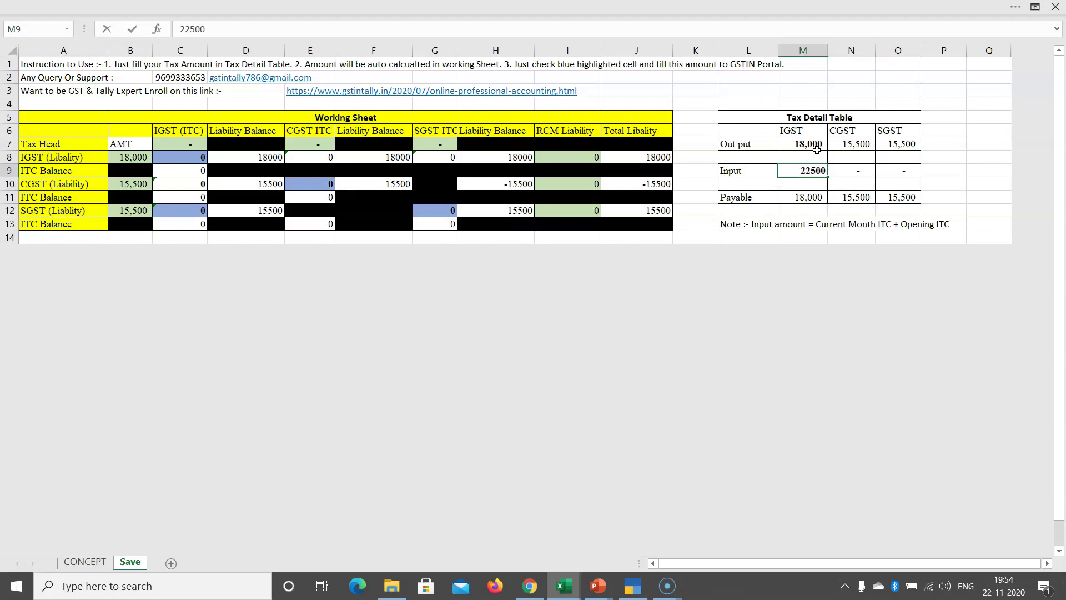
double_click(811, 170)
key("ctrl+Return")
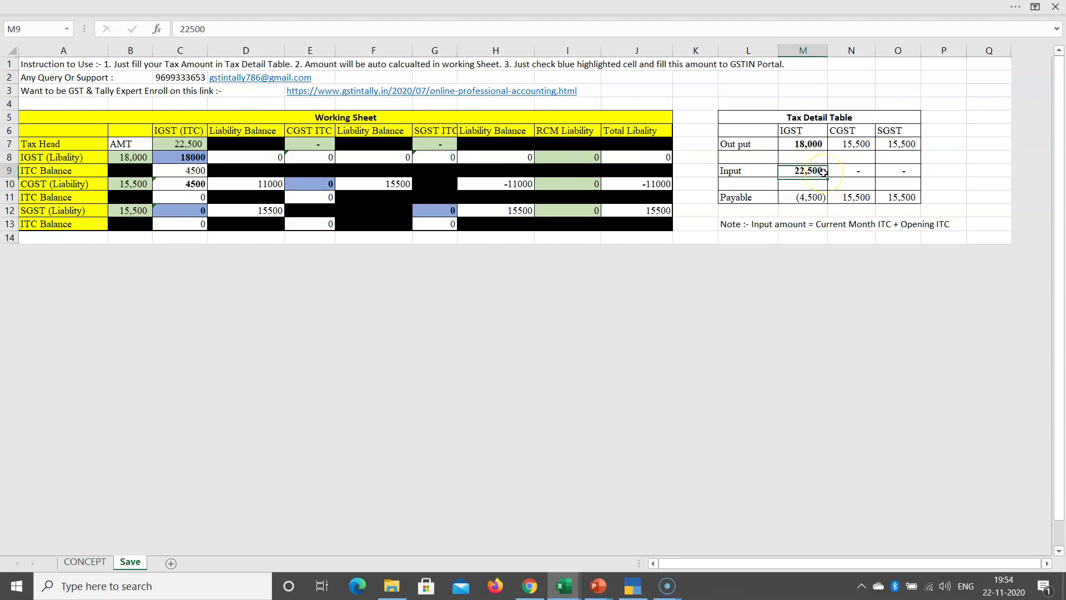
key("Right")
type("12500")
key("ctrl+Return")
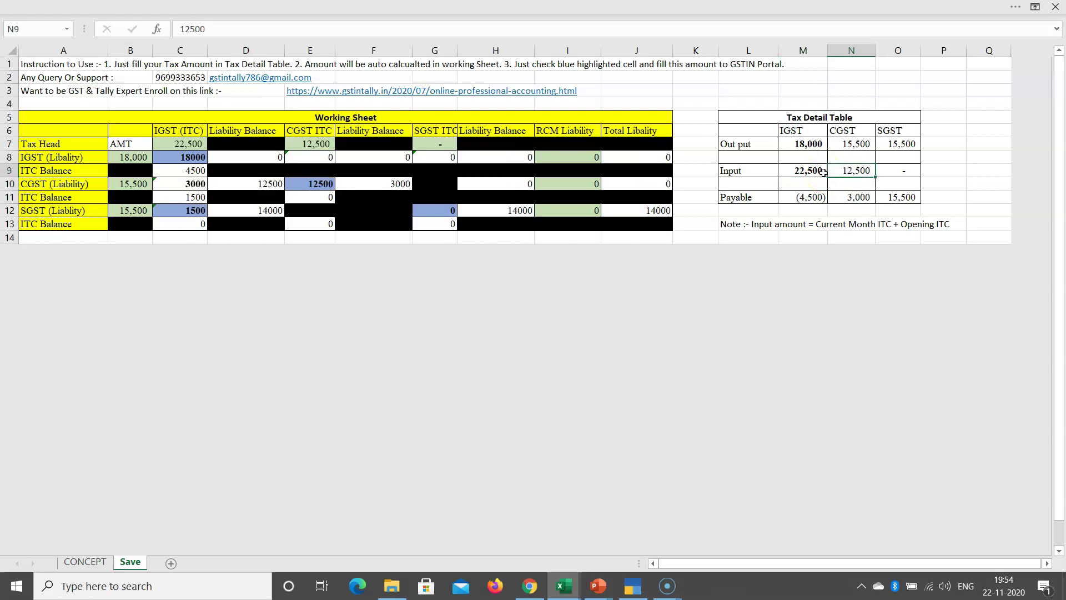
Enter 12,500 as the SGST input tax in the Save sheet's Tax Detail Table
key("Right")
type("12500")
key("Return")
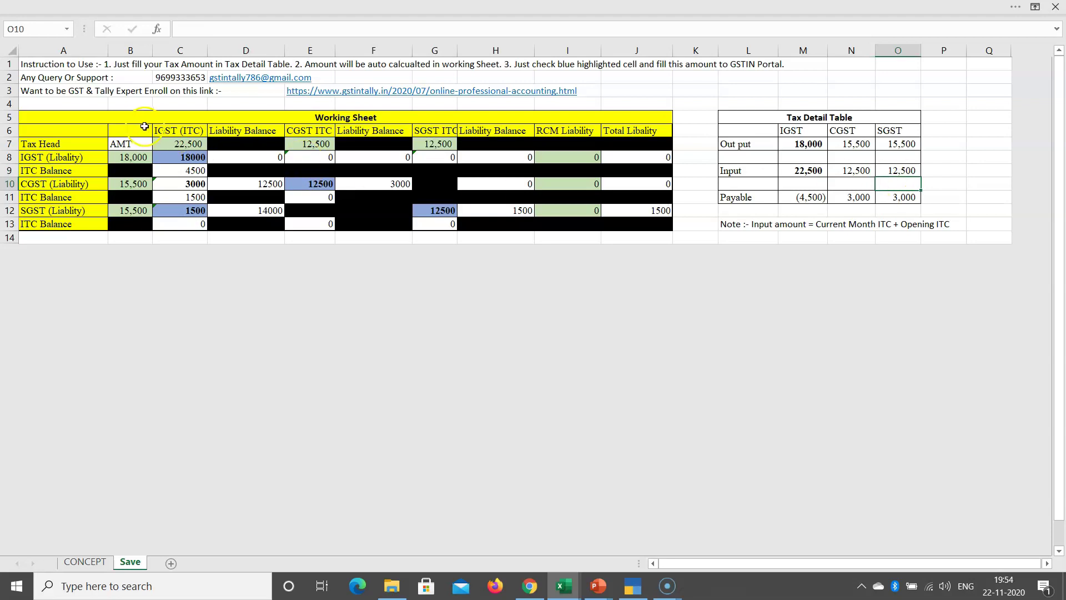
Examine the working sheet's SGST liability row, its remaining balance formula and the IGST credit used against CGST
left_click(510, 211)
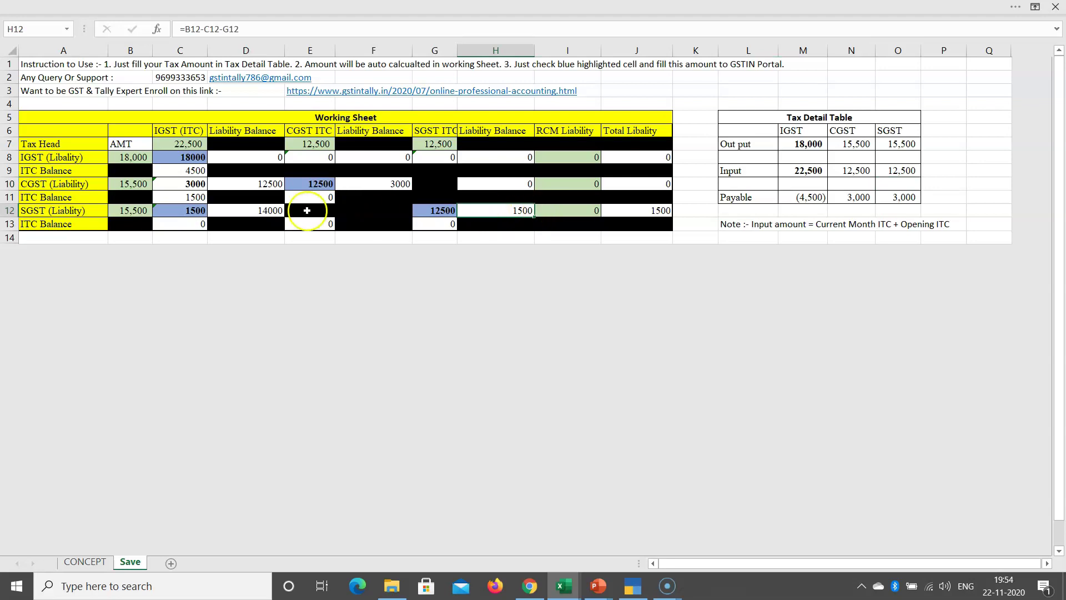
left_click_drag(22, 211, 512, 213)
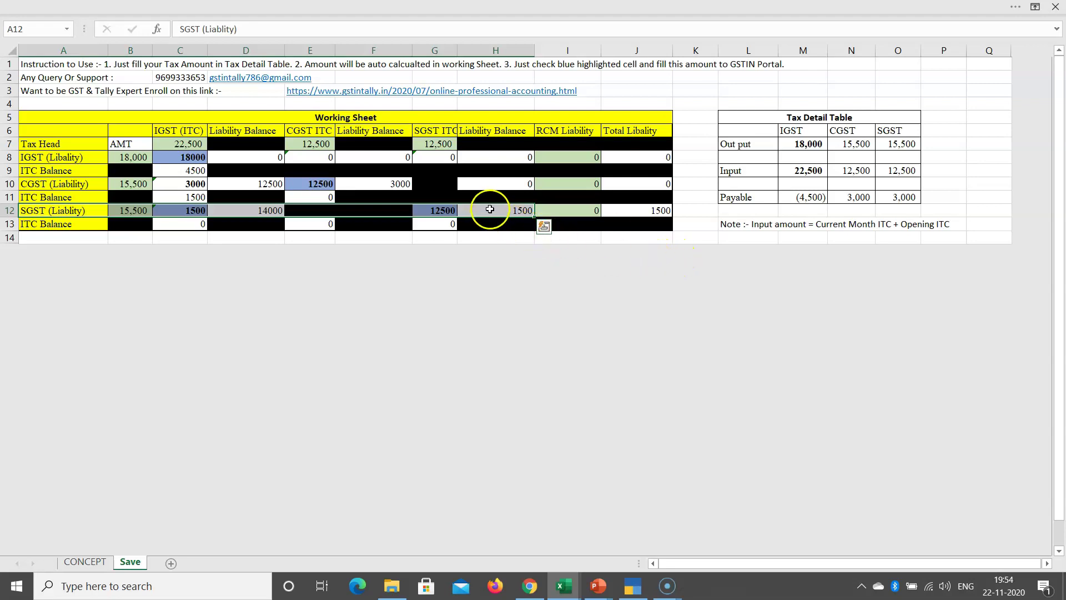
left_click(510, 211)
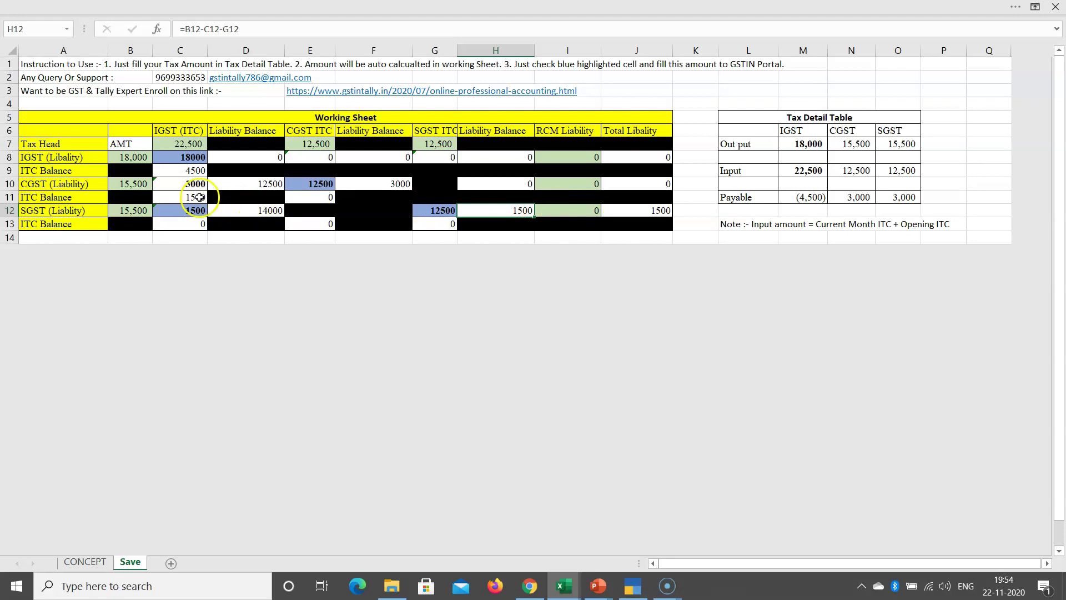
left_click(183, 184)
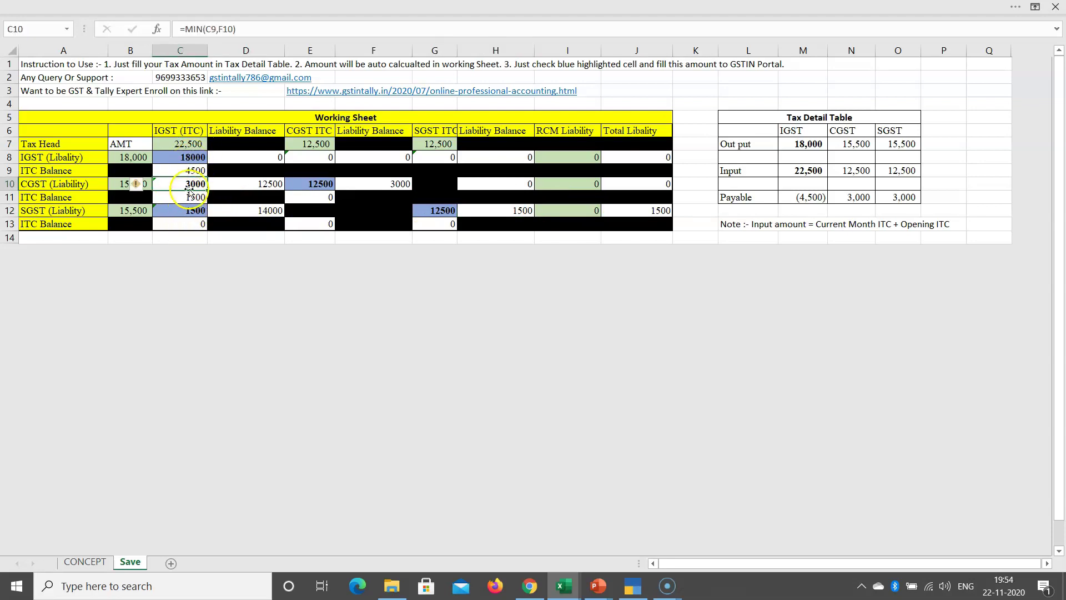
Compare the working sheet's IGST, CGST and SGST credit utilization cells with the amounts on the GST portal's payment page
left_click(530, 586)
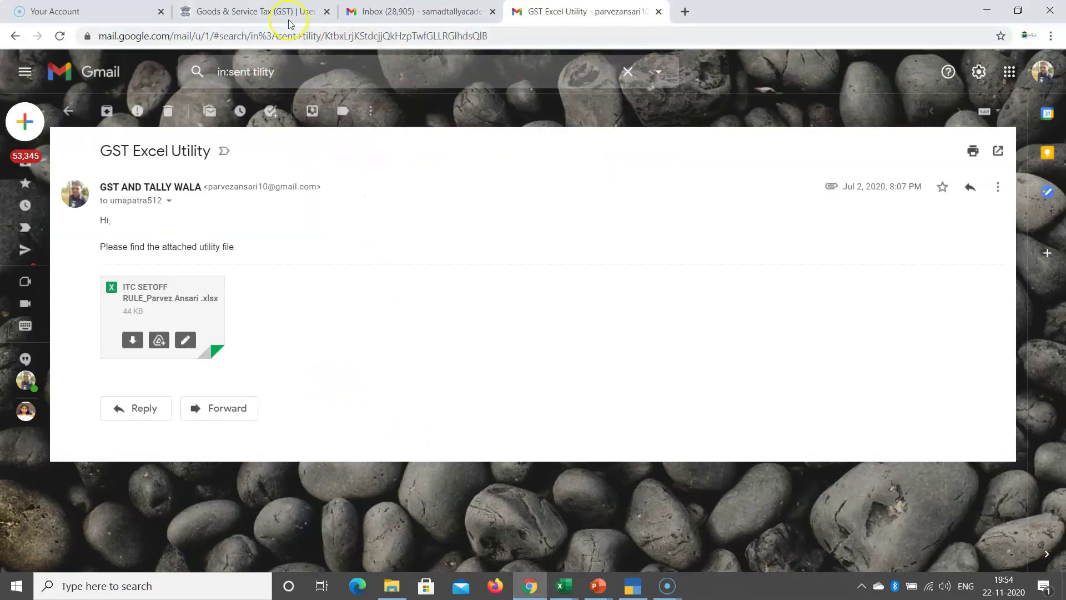
left_click(288, 24)
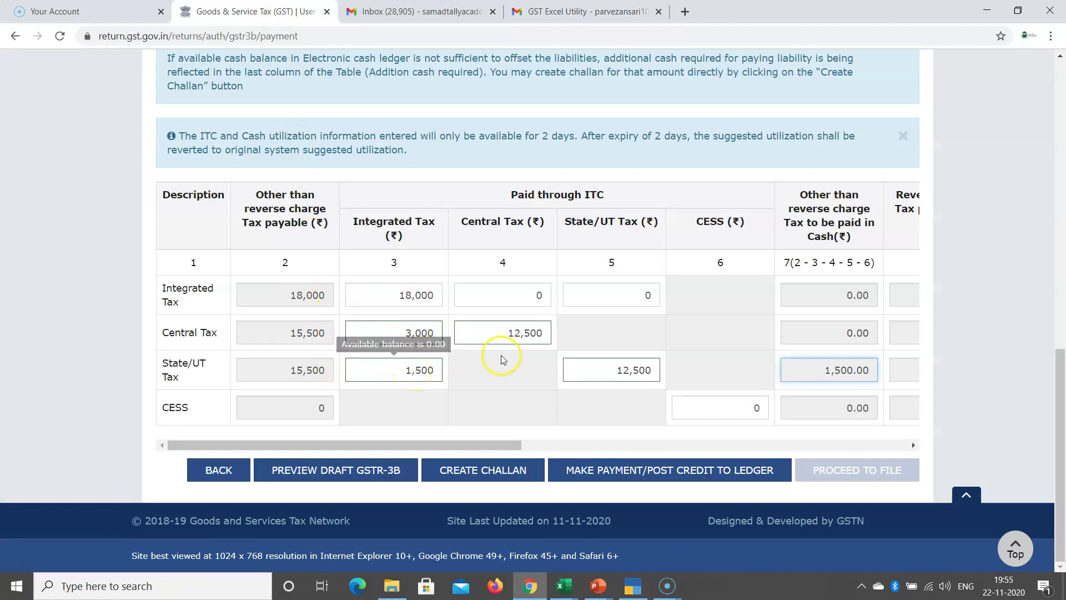
key("alt+Tab")
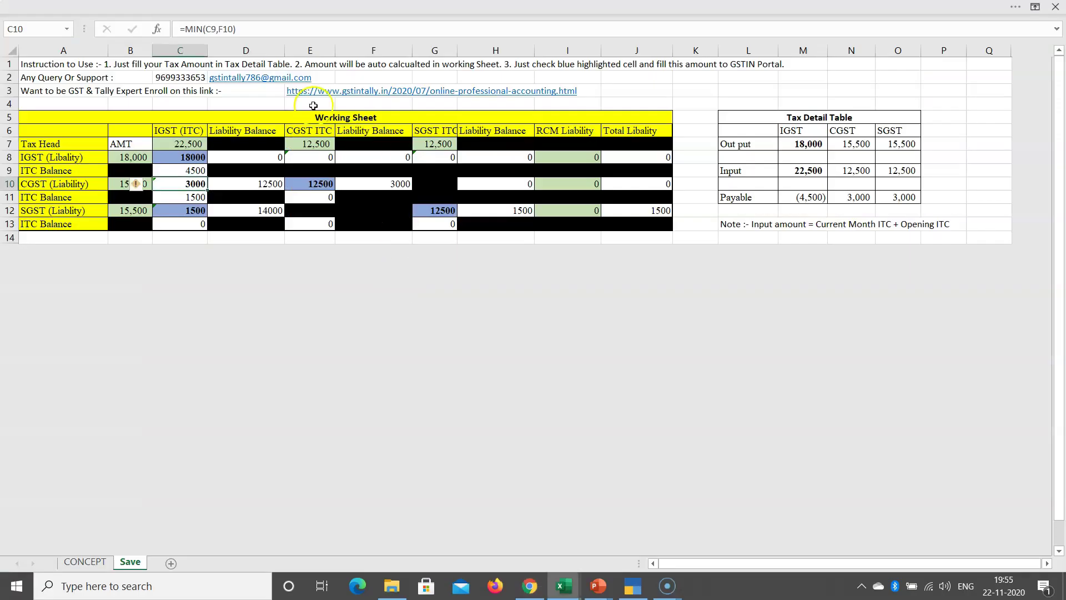
left_click(443, 213)
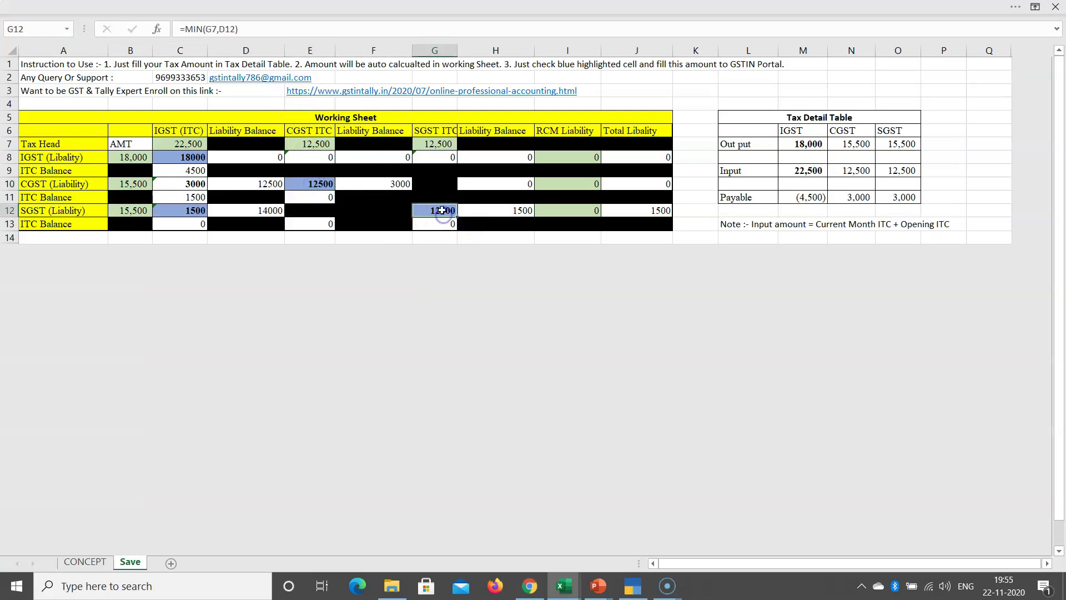
left_click(194, 157)
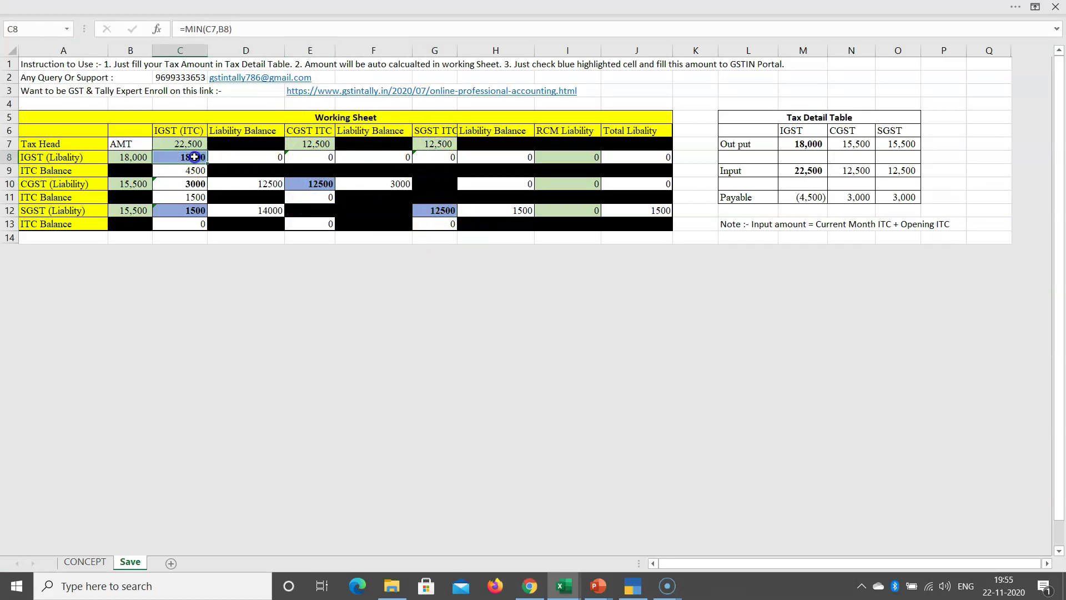
key("alt+Tab")
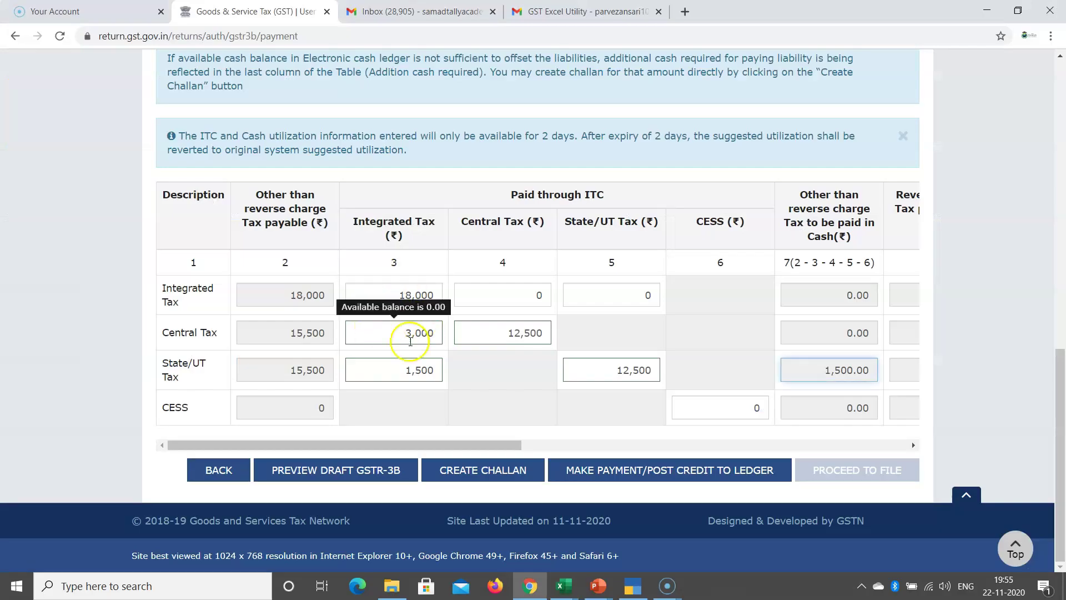
key("alt+Tab")
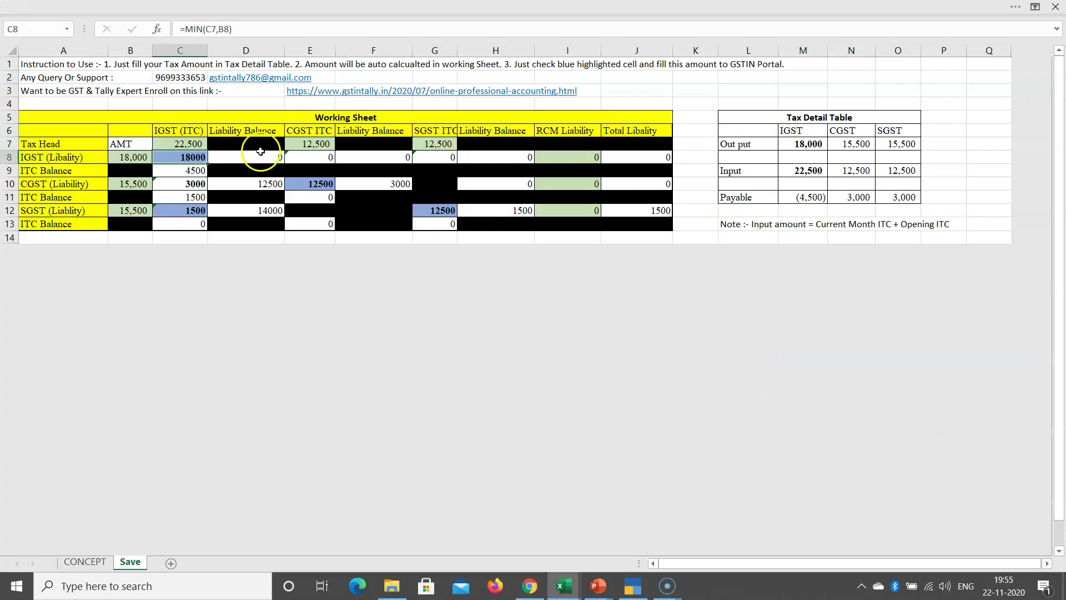
left_click(187, 183)
left_click(190, 211)
left_click(309, 183)
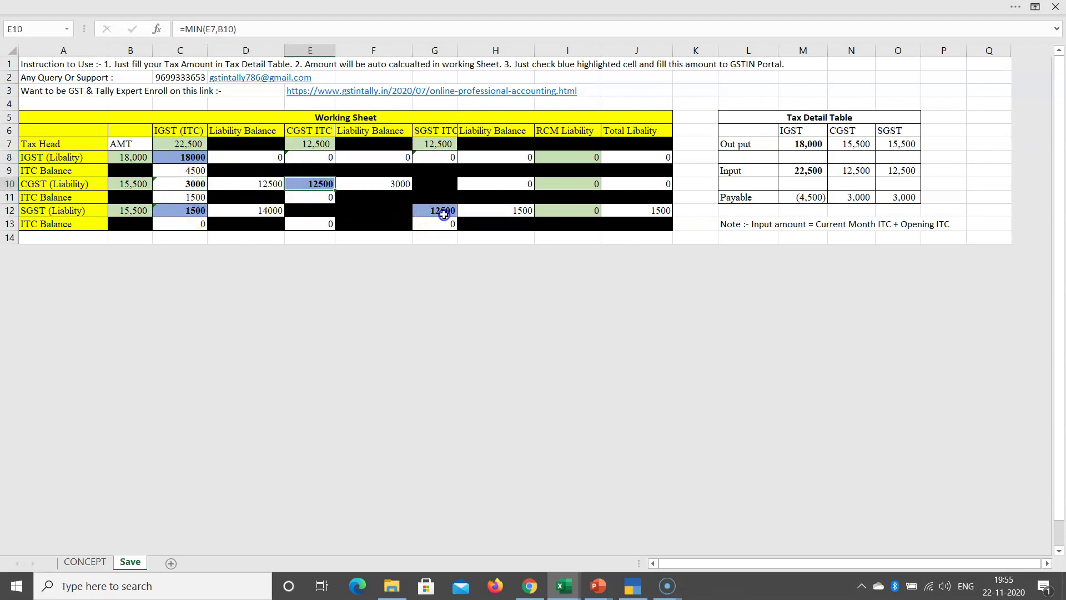
left_click(442, 213)
Return to the portal's GSTR-3B summary and reopen the tax payment page at the ITC utilization table
key("alt+Tab")
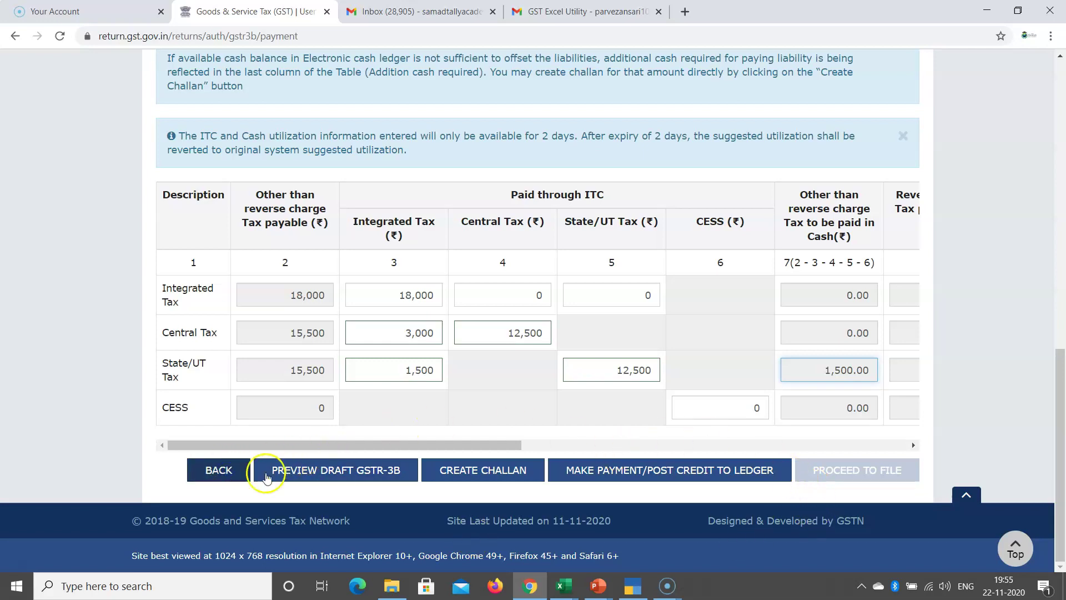
left_click(216, 475)
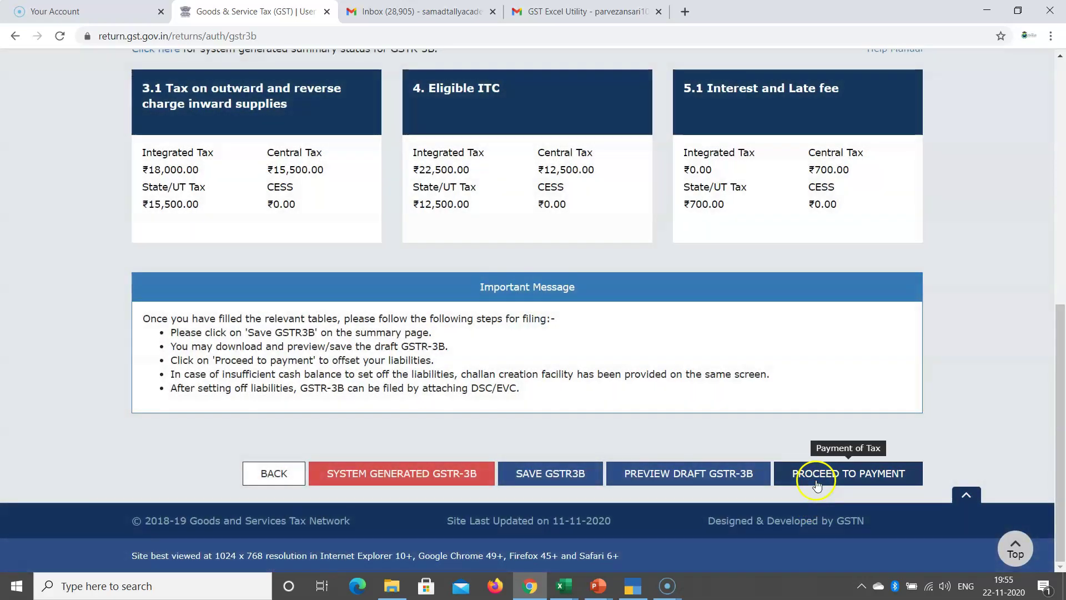
left_click(817, 485)
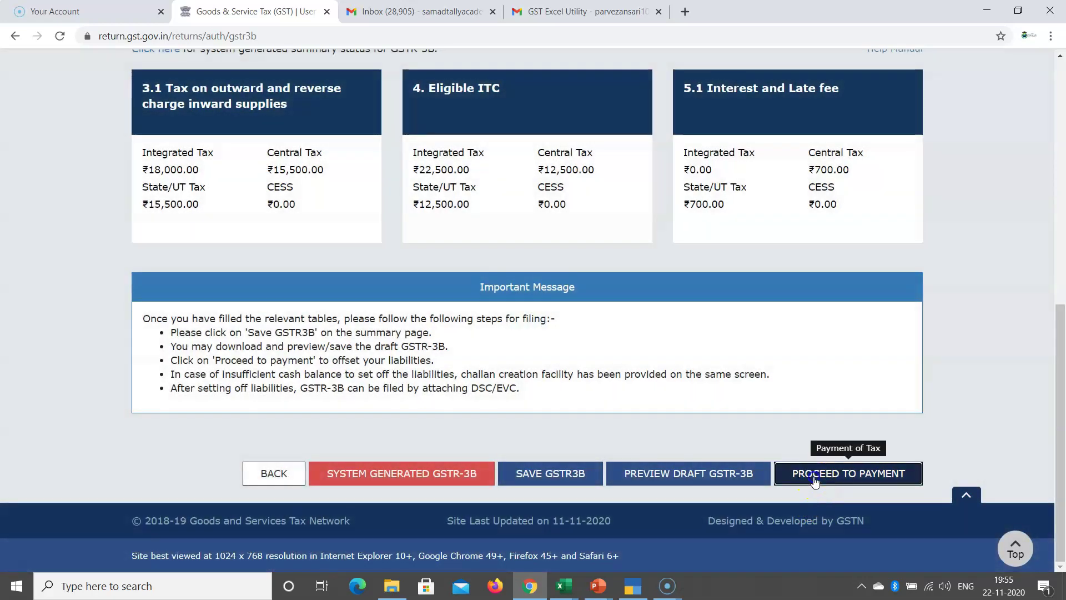
scroll(1062, 294, "down", 15)
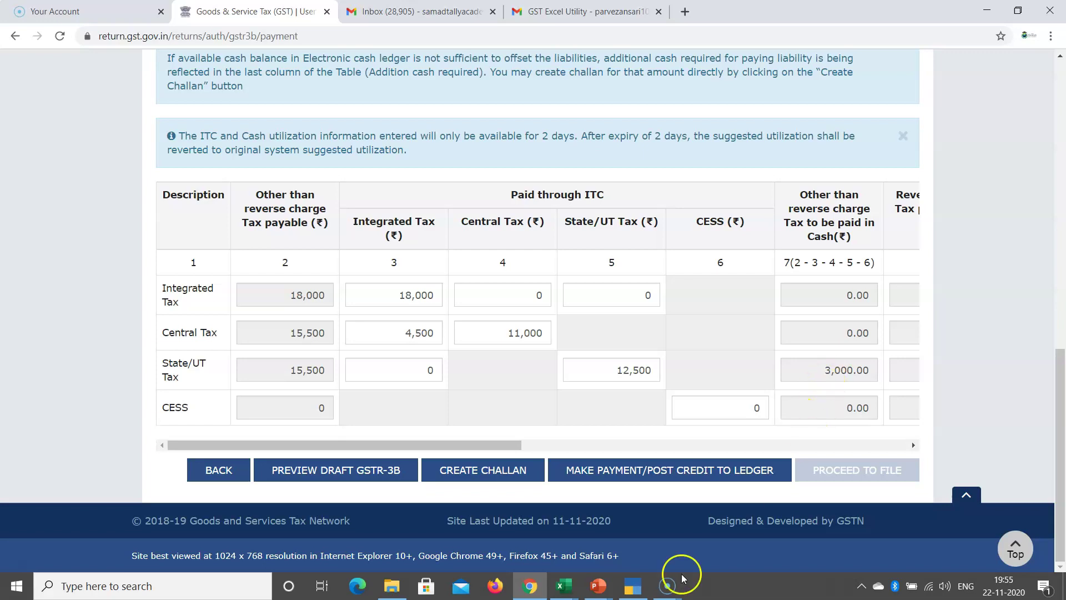
Switch to TallyPrime and reopen the Duties & Taxes group summary from the Balance Sheet's Current Liabilities
left_click(632, 584)
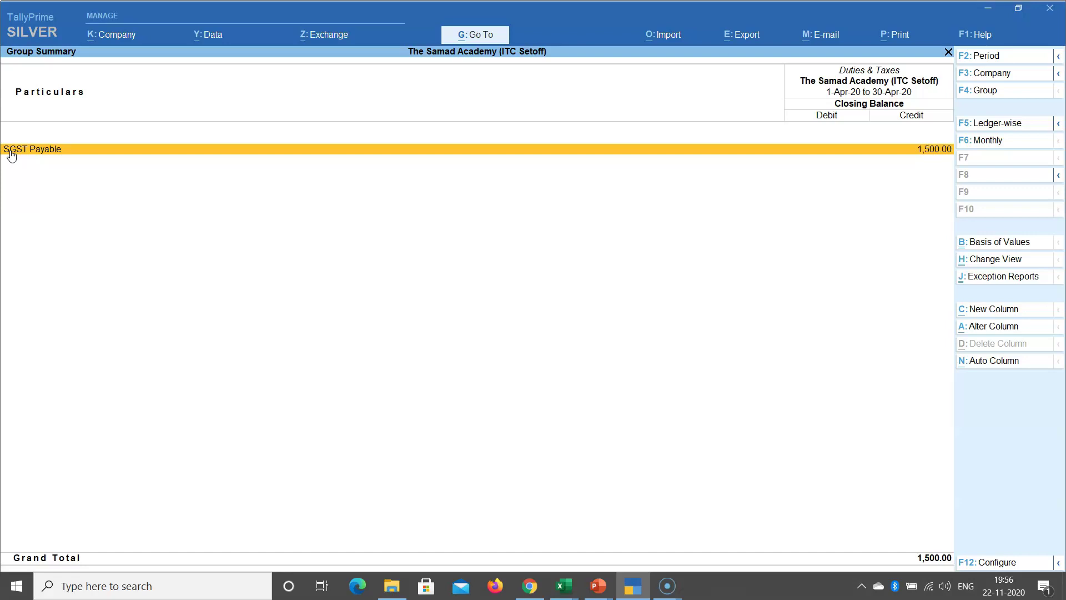
key("Escape")
key("Escape")
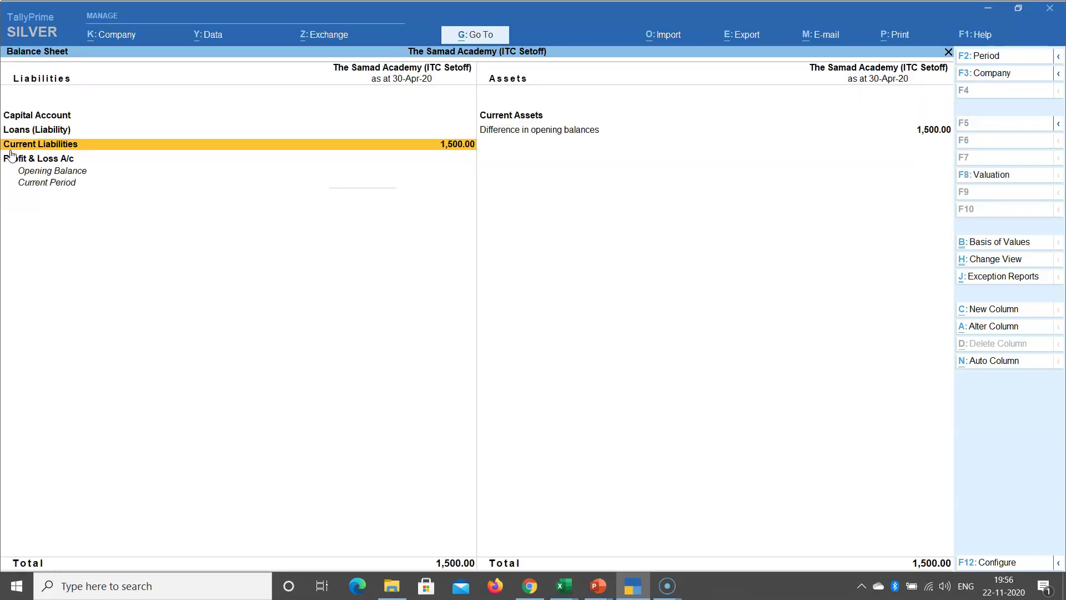
left_click(10, 149)
key("Return")
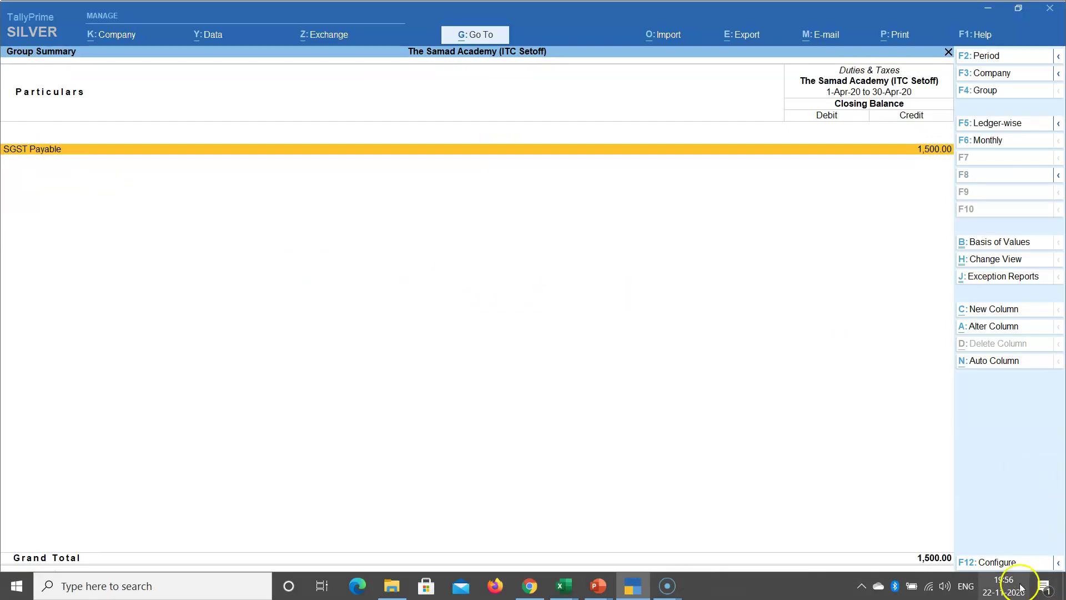
Configure the Duties & Taxes group summary to show opening balances and transactions
left_click(989, 562)
type("y")
key("Return")
type("y")
key("Return")
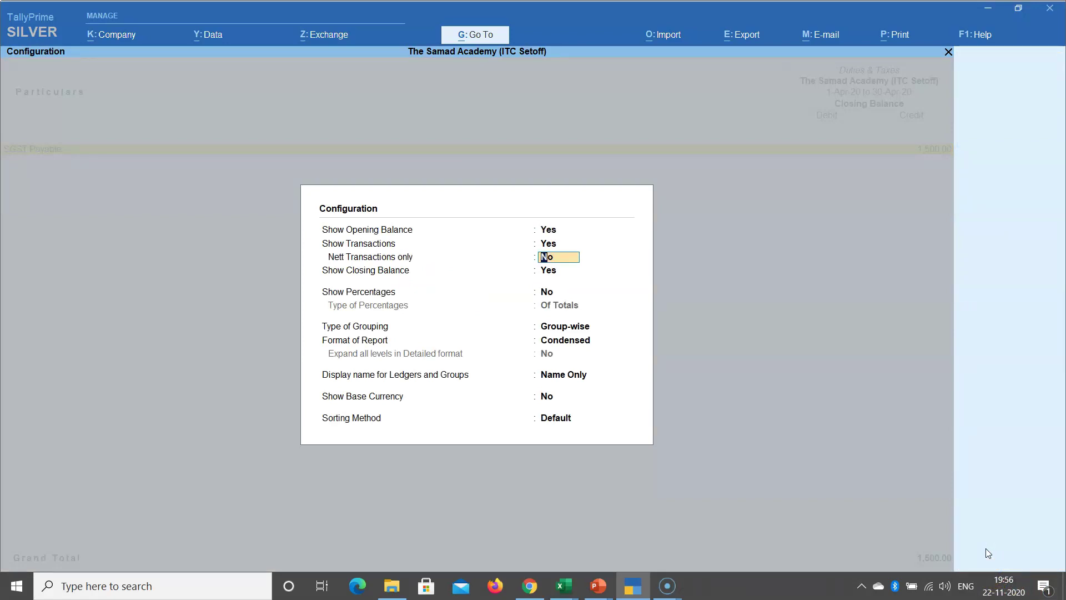
key("ctrl+a")
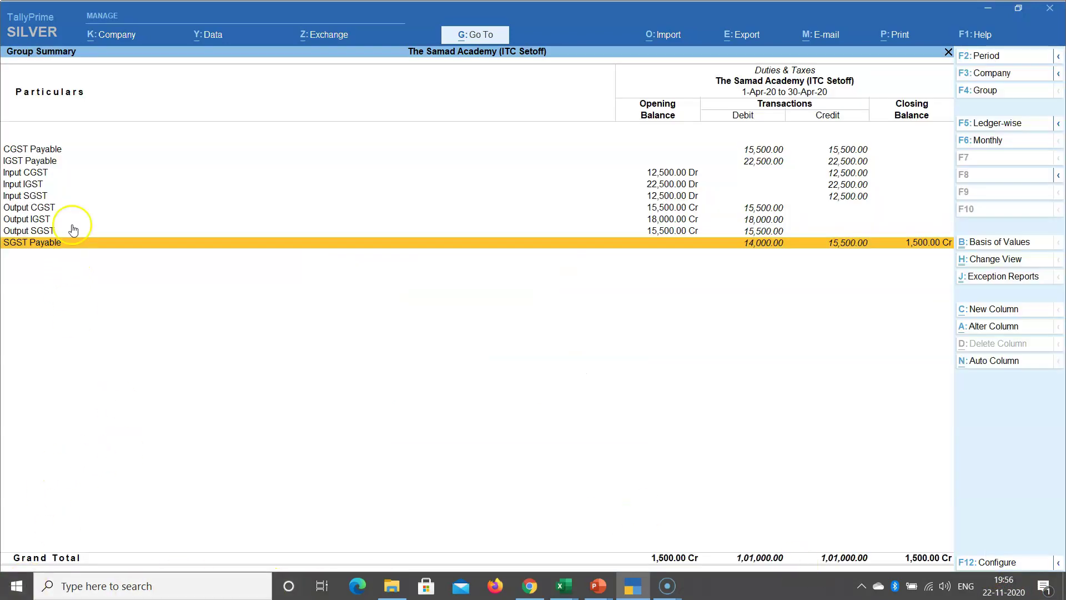
View the Duties & Taxes group summary for the period from 1-5-2020 through May
left_click(31, 172)
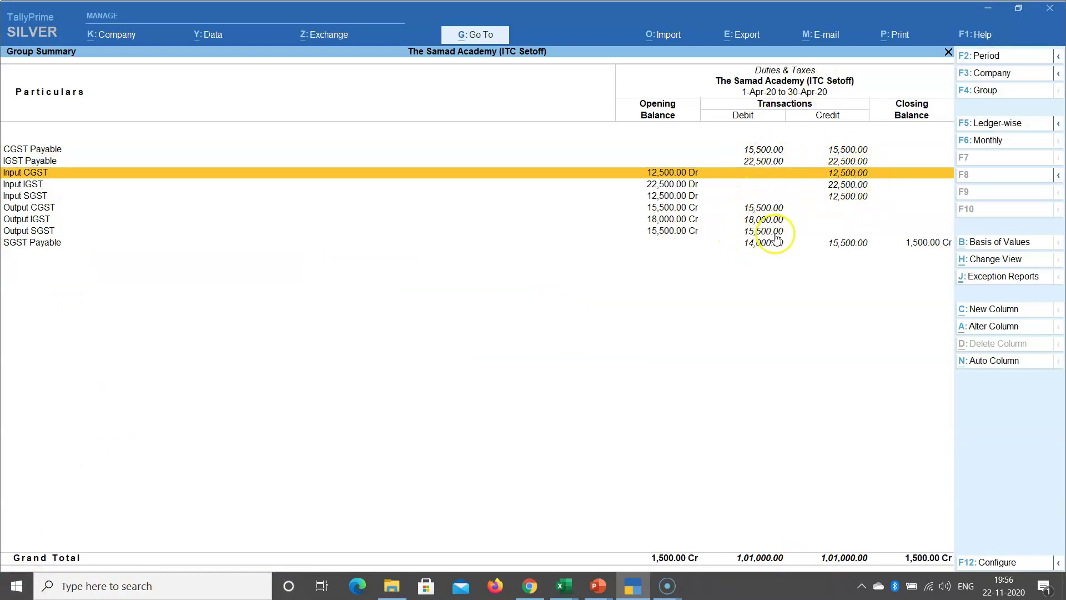
left_click(993, 59)
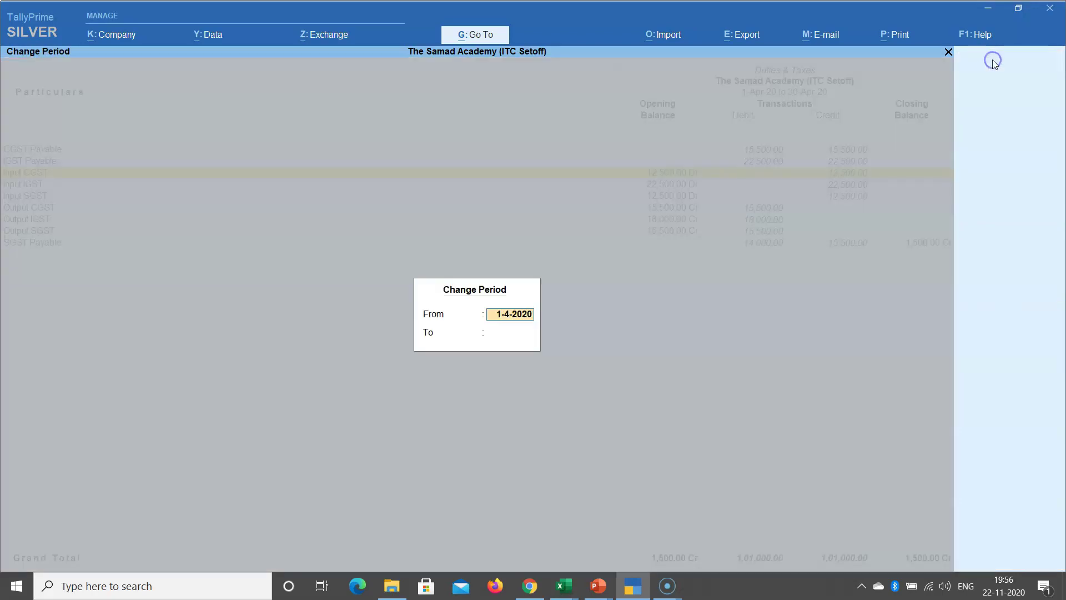
type("1-5-2020")
key("Return")
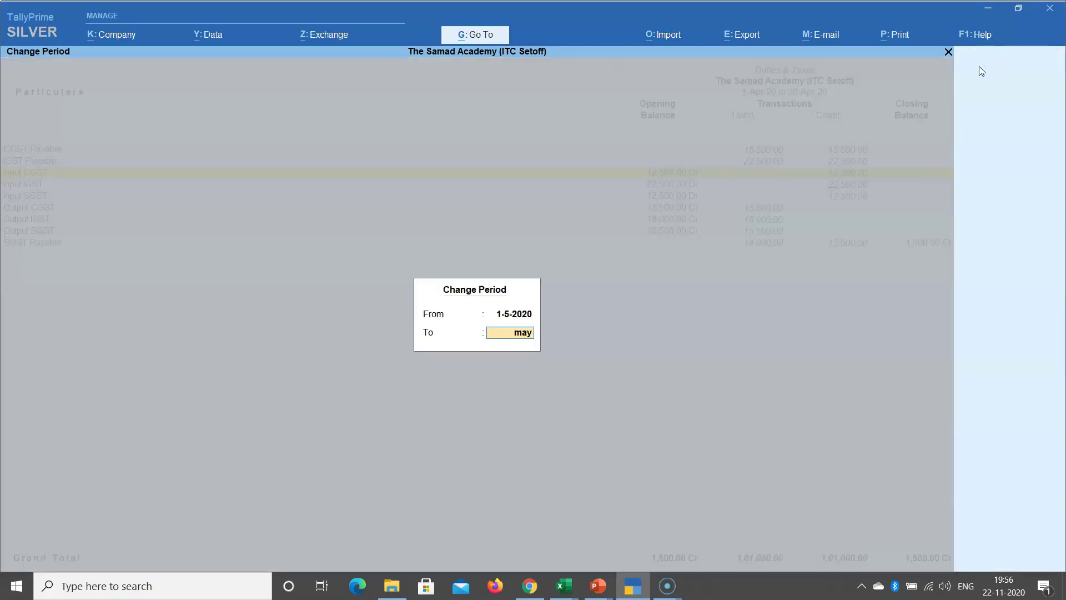
key("Return")
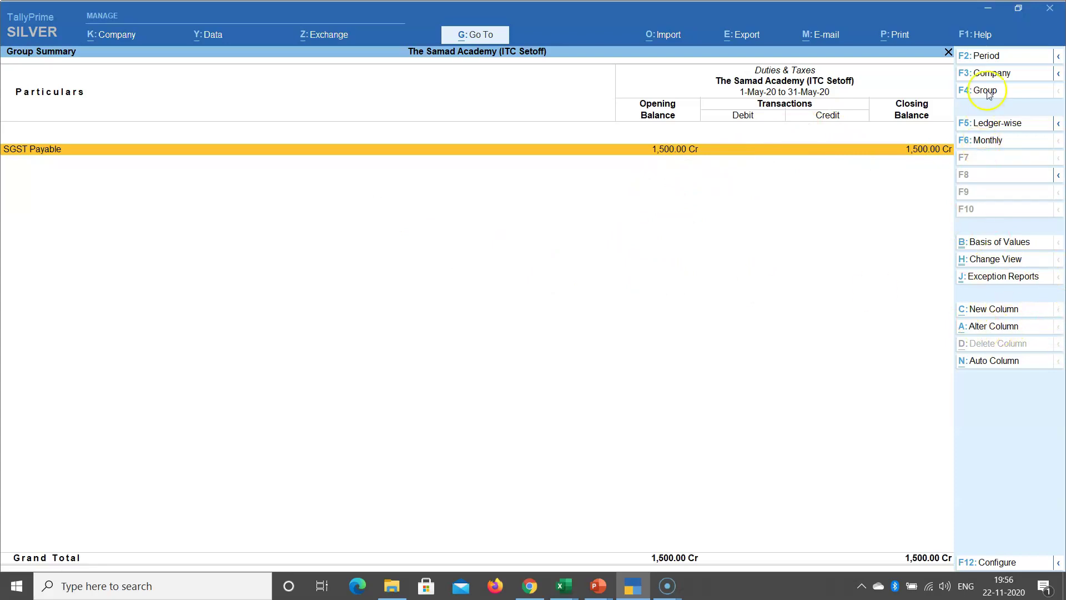
Set the group summary period to 1-4 through 30-4, and reopen the report in its default closing-balance view
left_click(996, 54)
type("1-4")
key("Return")
type("30-4")
key("Return")
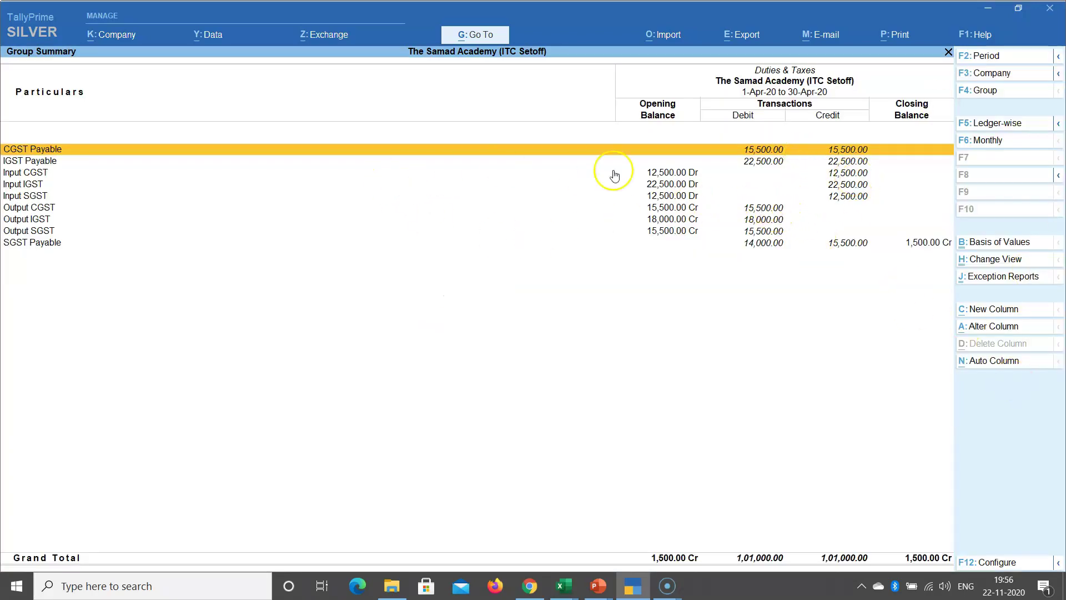
key("Escape")
key("Return")
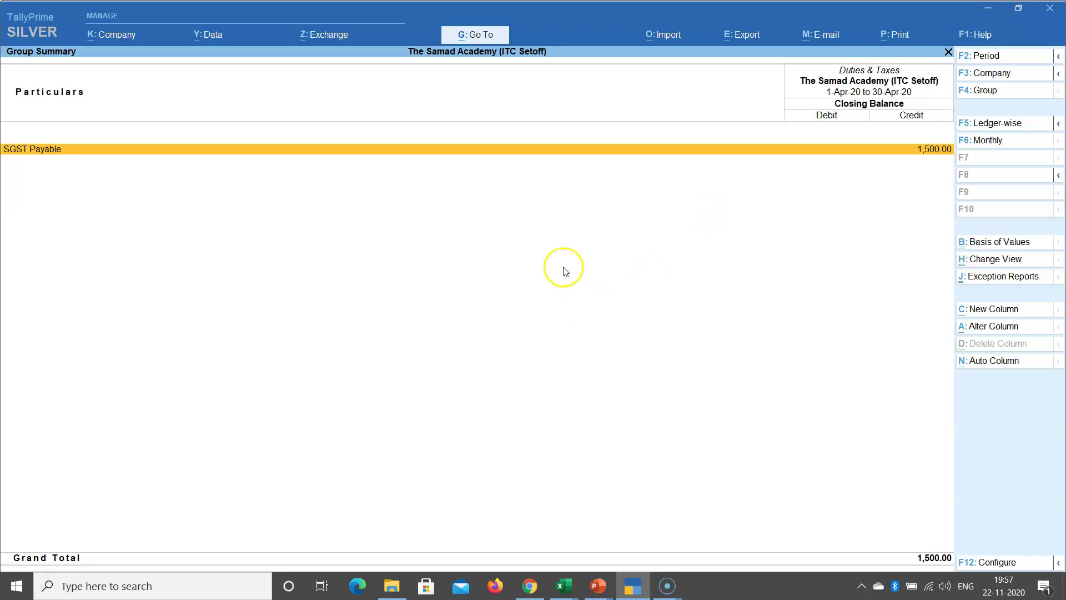
Switch to the Excel working sheet and check the SGST set-off from IGST credit and remaining liability against the portal
left_click(578, 592)
left_click(694, 555)
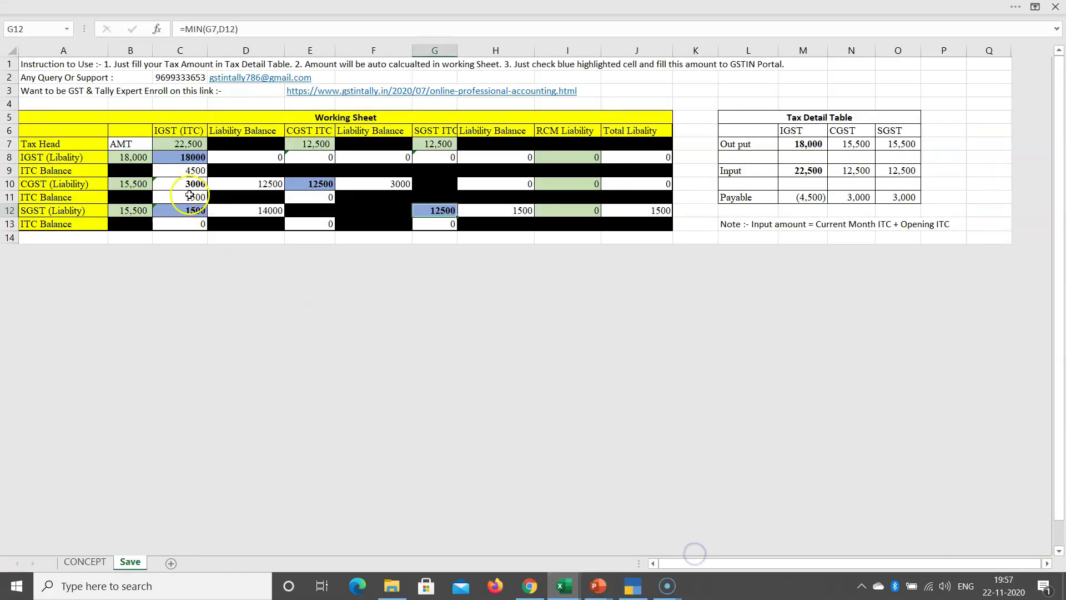
left_click(186, 210)
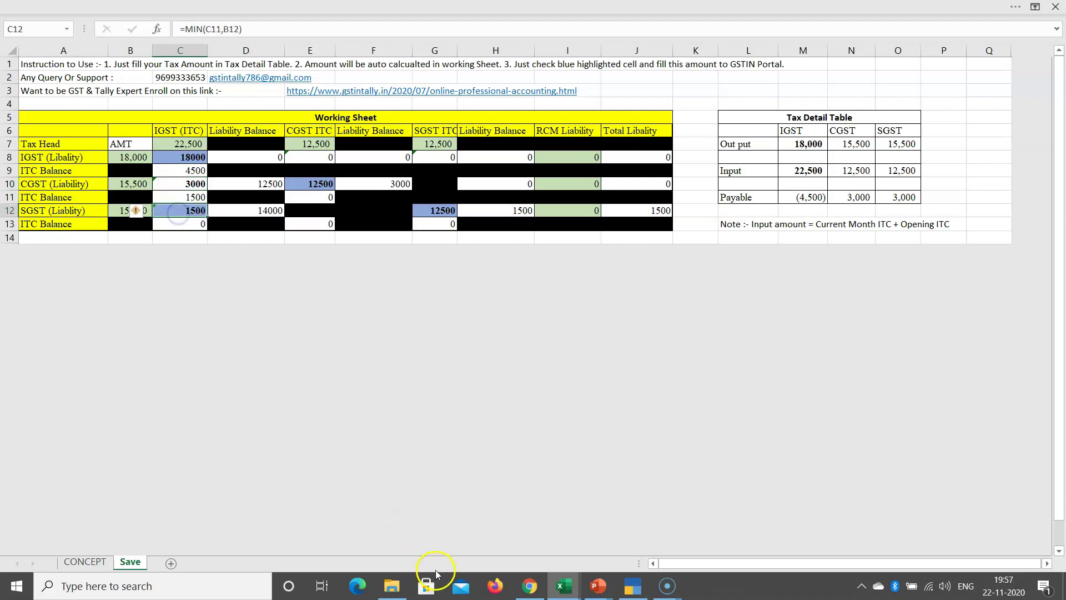
left_click(521, 211)
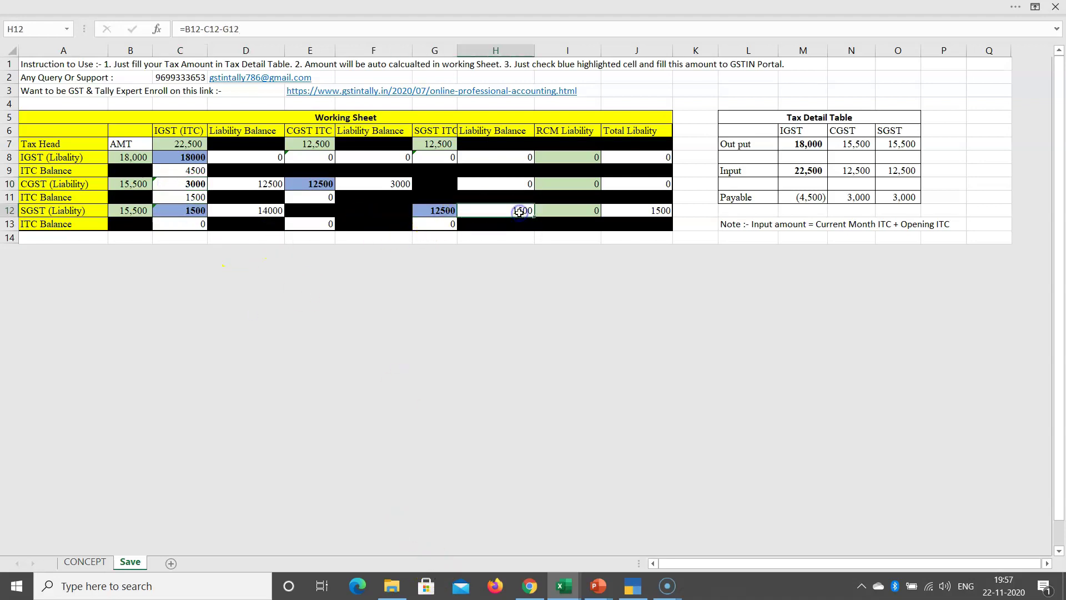
left_click(530, 586)
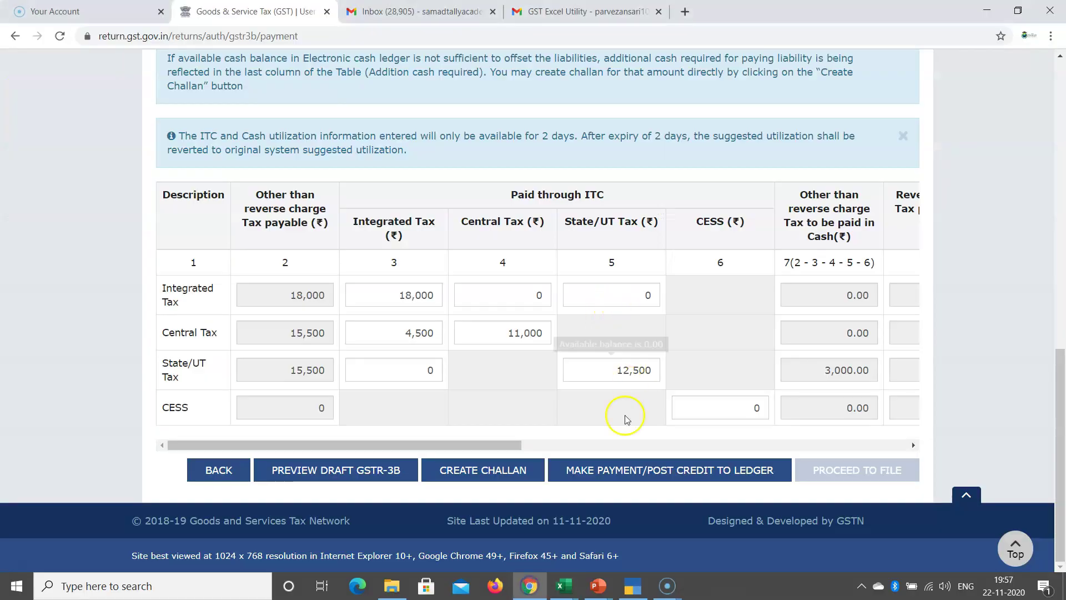
Switch to TallyPrime and open journal voucher No. 3 from the SGST Payable ledger
left_click(647, 588)
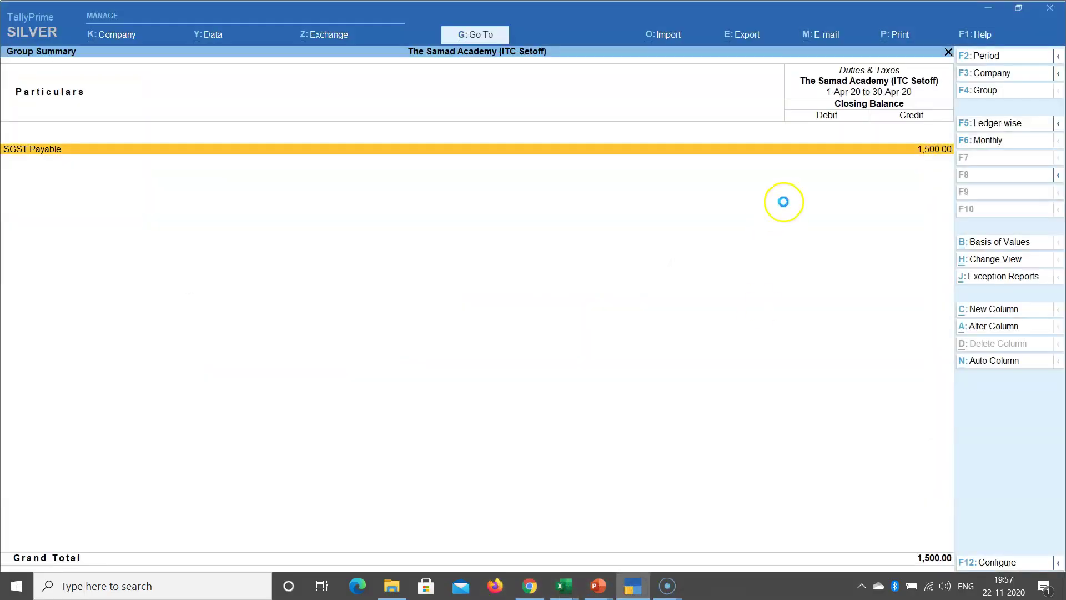
key("Return")
key("Return")
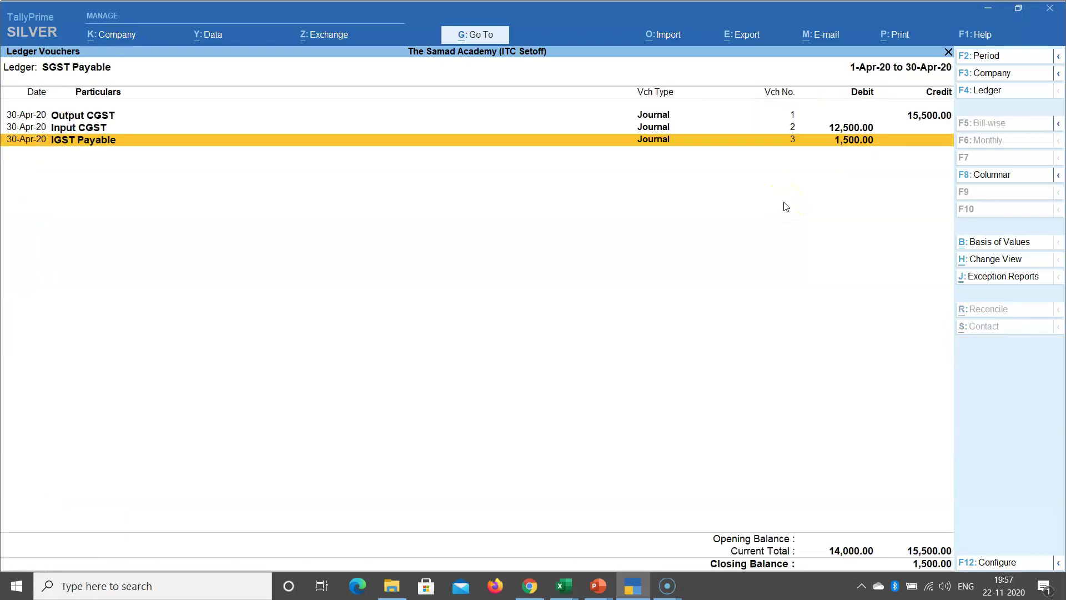
key("Return")
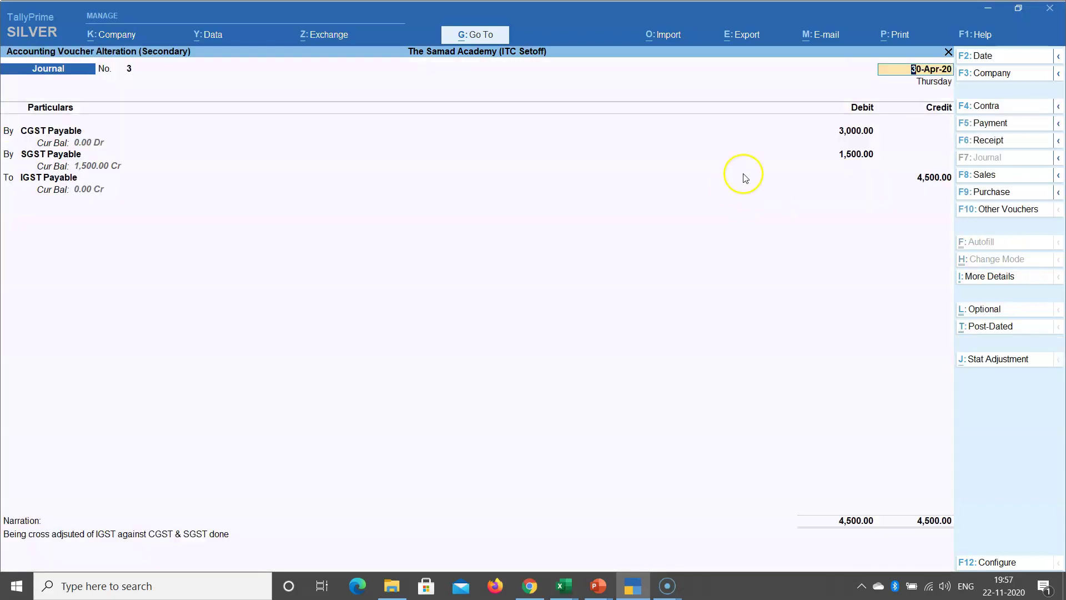
Check the CGST Payable and SGST Payable debits and the IGST Payable credit in the cross-adjustment journal voucher
left_click(43, 131)
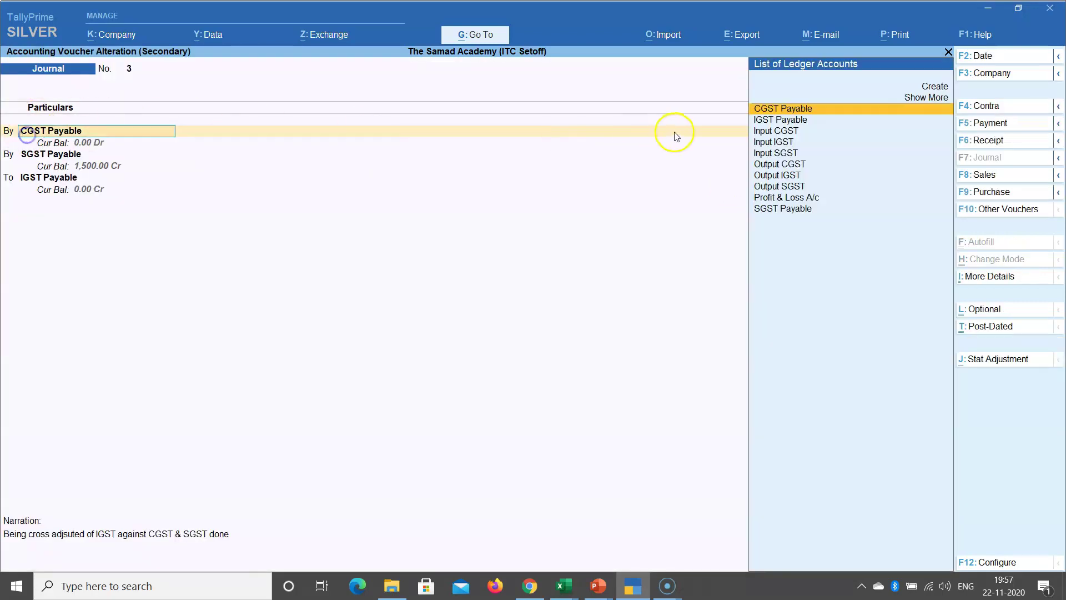
key("Return")
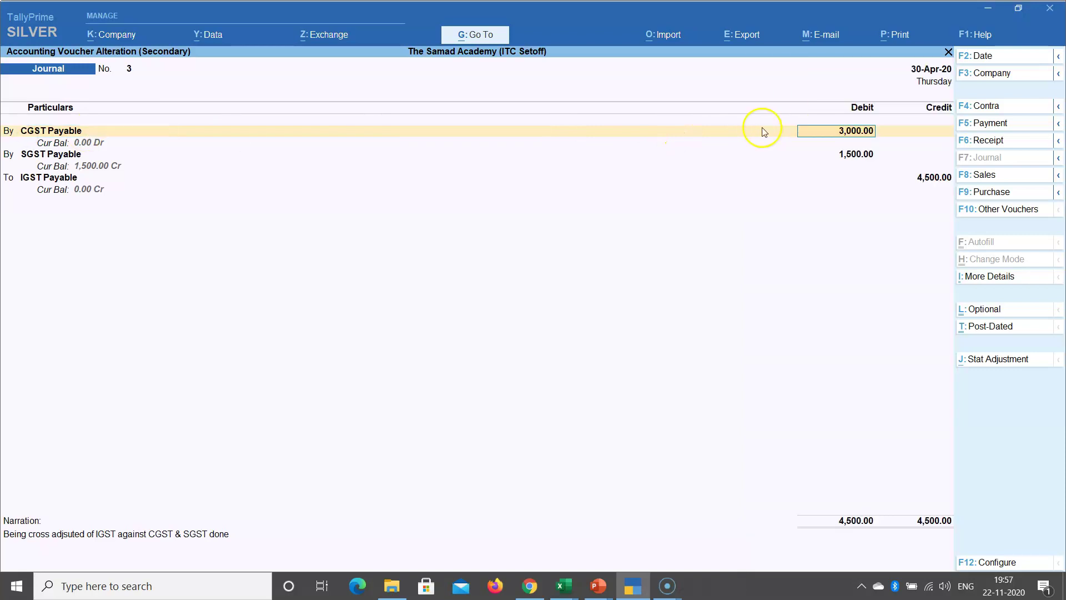
left_click(849, 157)
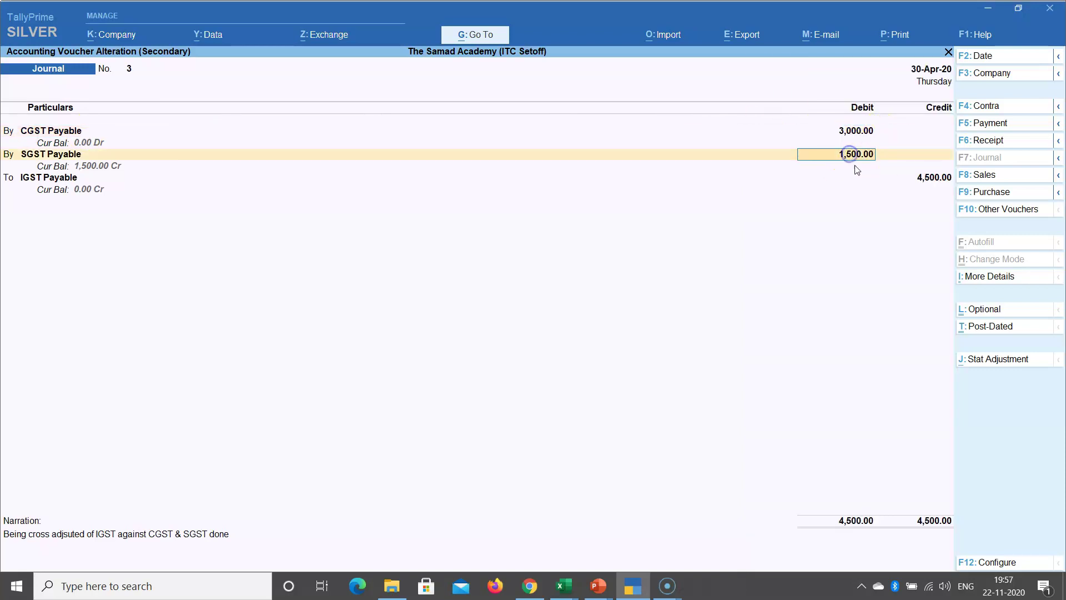
left_click(935, 179)
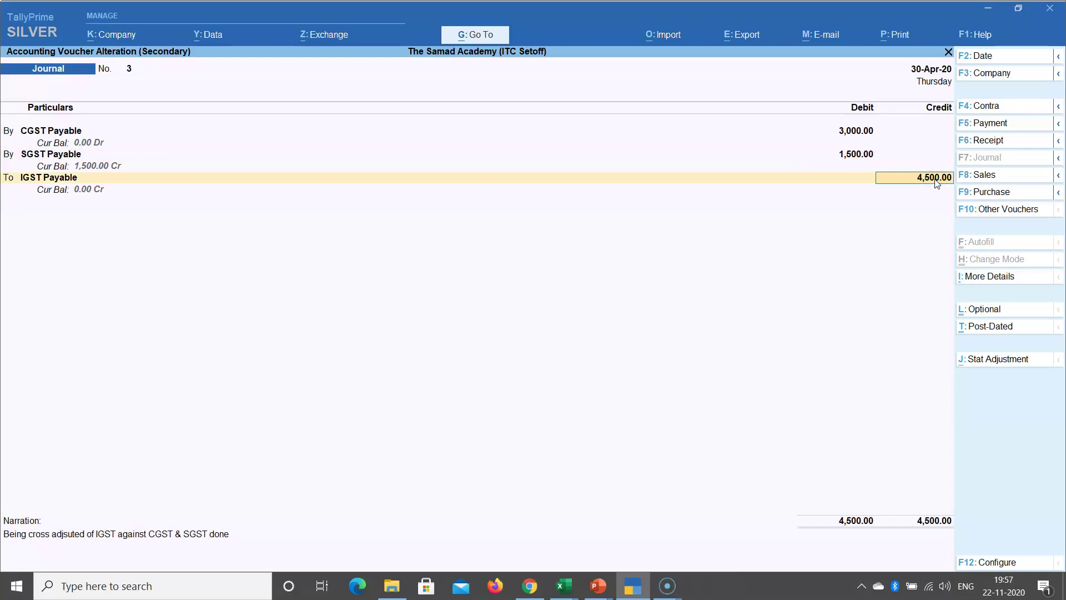